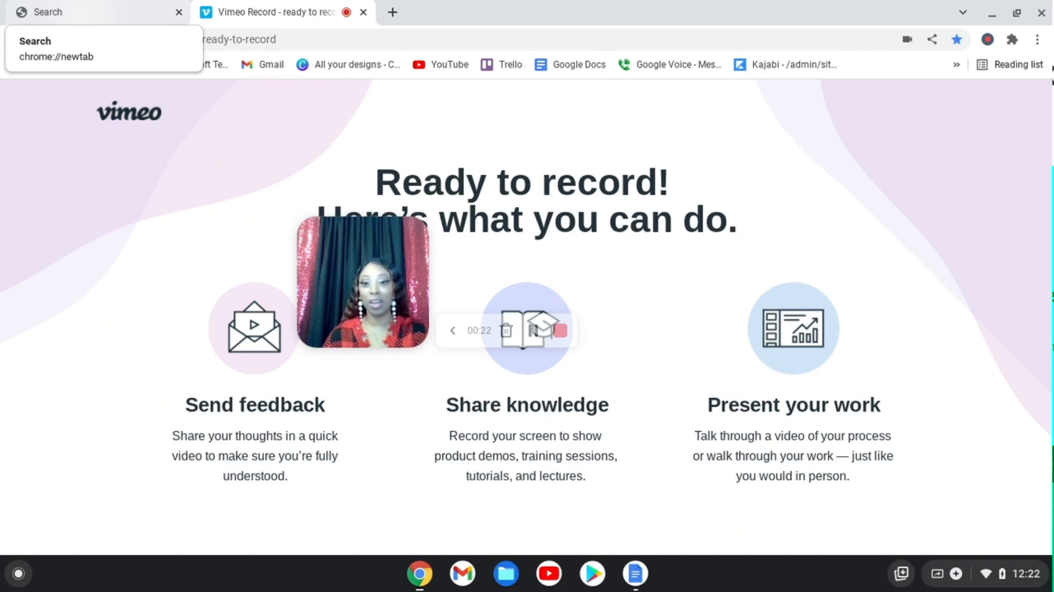
Open canva.com in the empty browser tab.
{"action": "left_click", "coordinate": [81, 20]}
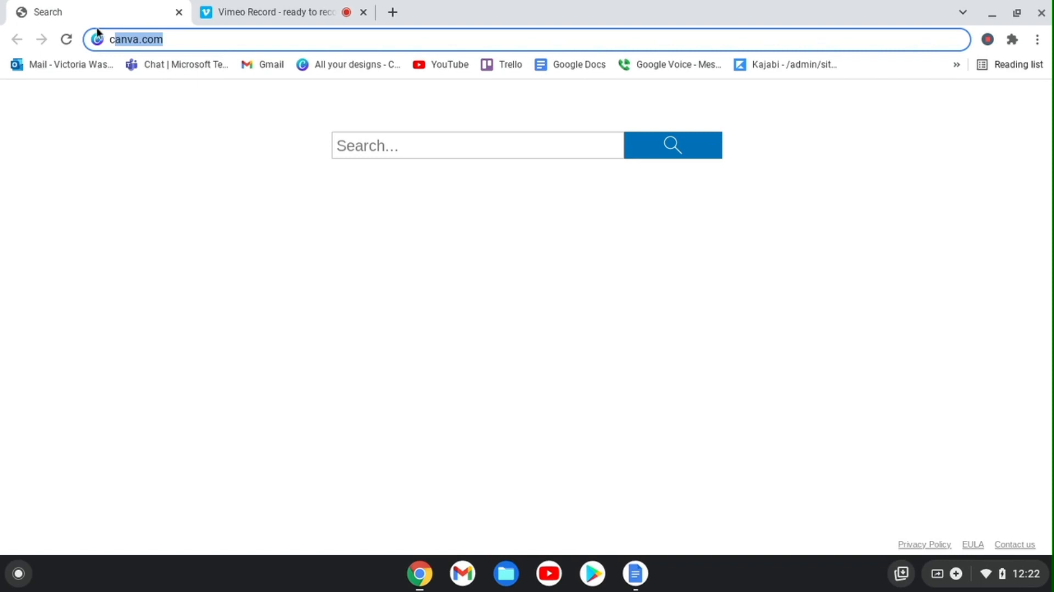
{"action": "left_click", "coordinate": [193, 40]}
{"action": "key", "text": "Return"}
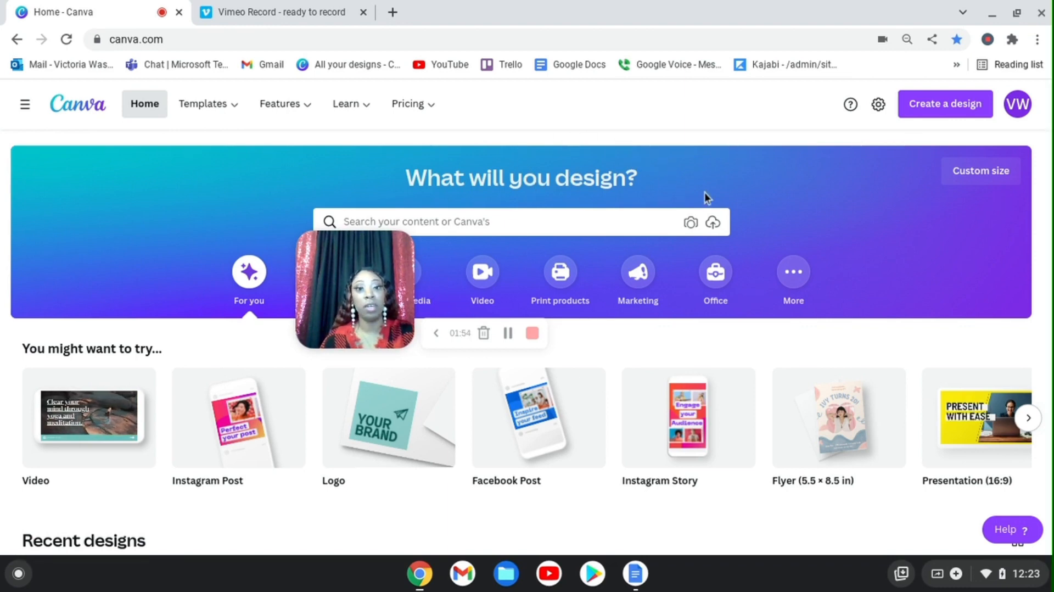
Browse the suggested design types on the home page through to the end of the row.
{"action": "scroll", "coordinate": [725, 203], "scroll_direction": "down", "scroll_amount": 1}
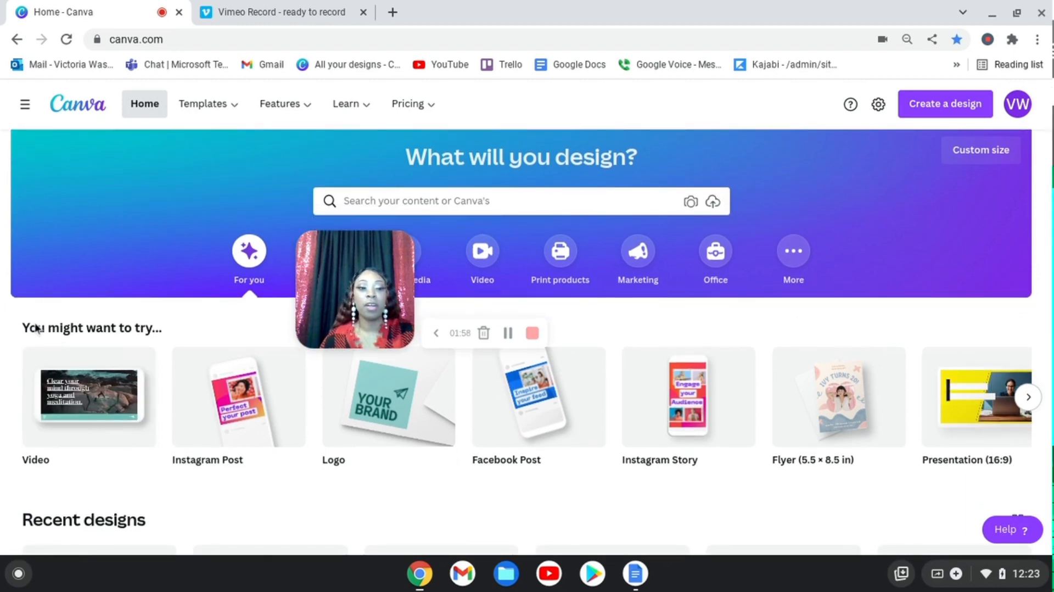
{"action": "mouse_move", "coordinate": [123, 372]}
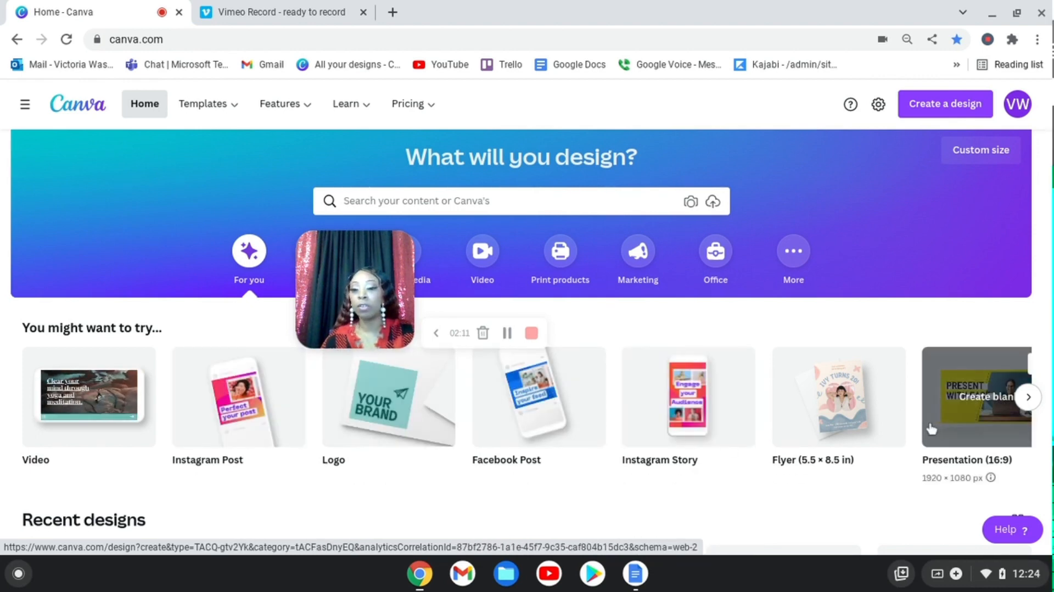
{"action": "scroll", "coordinate": [961, 417], "scroll_direction": "down", "scroll_amount": 1}
{"action": "left_click", "coordinate": [1029, 391]}
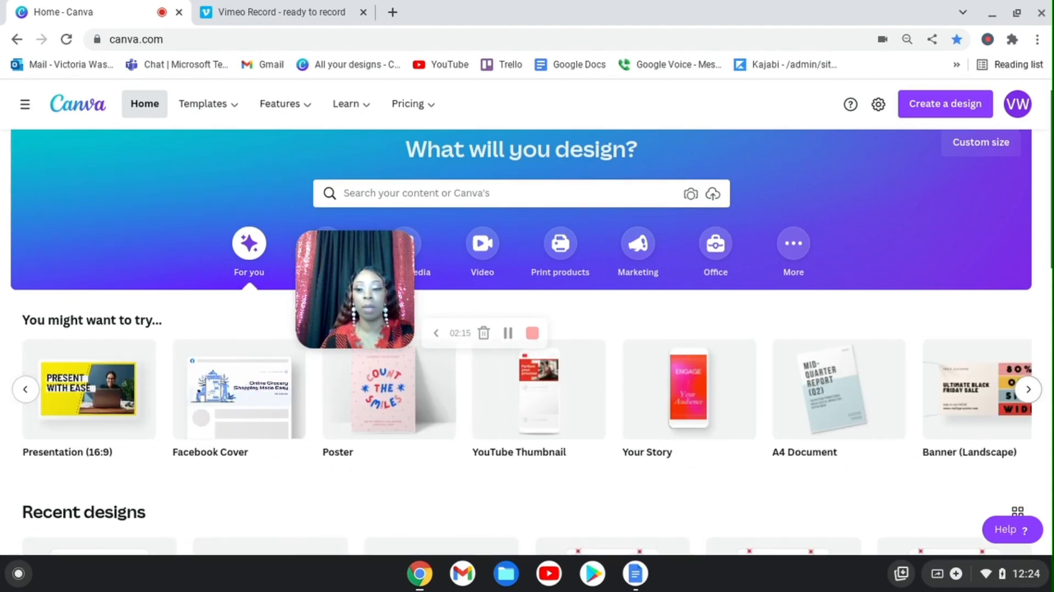
{"action": "left_click", "coordinate": [1029, 391]}
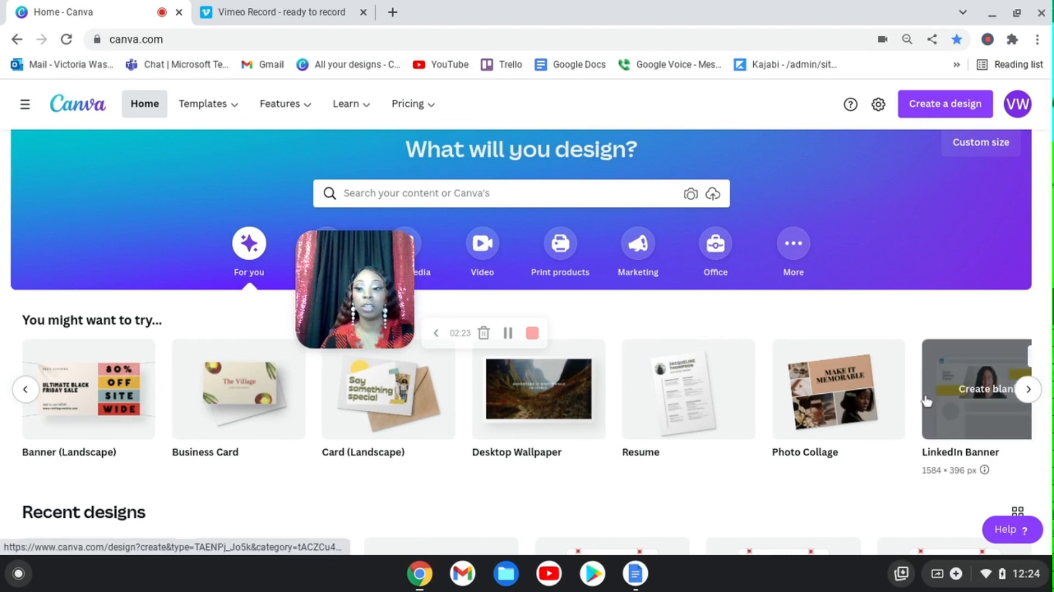
{"action": "left_click", "coordinate": [1030, 392]}
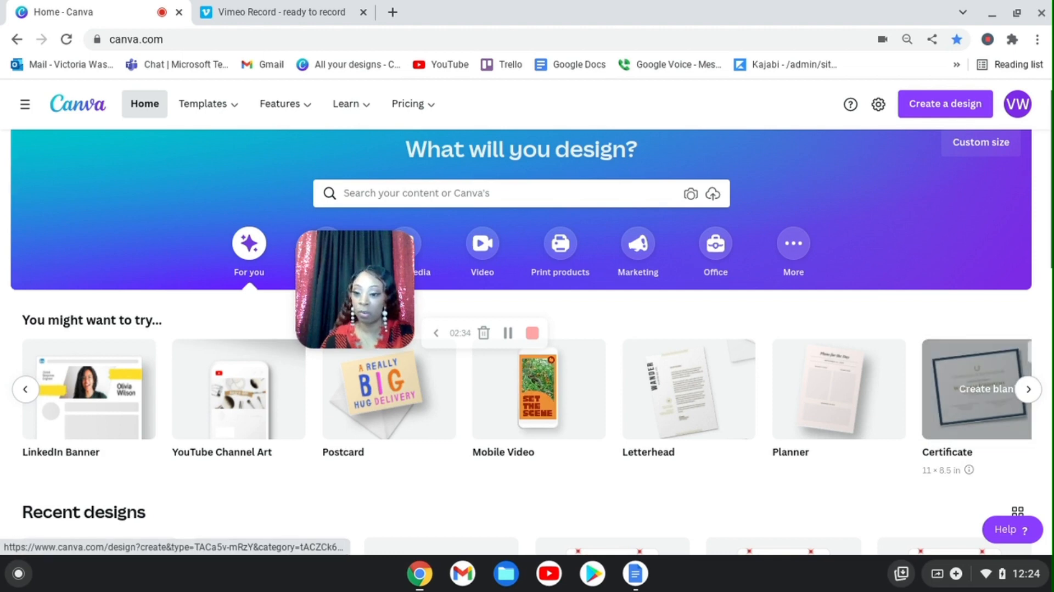
{"action": "left_click", "coordinate": [1026, 395]}
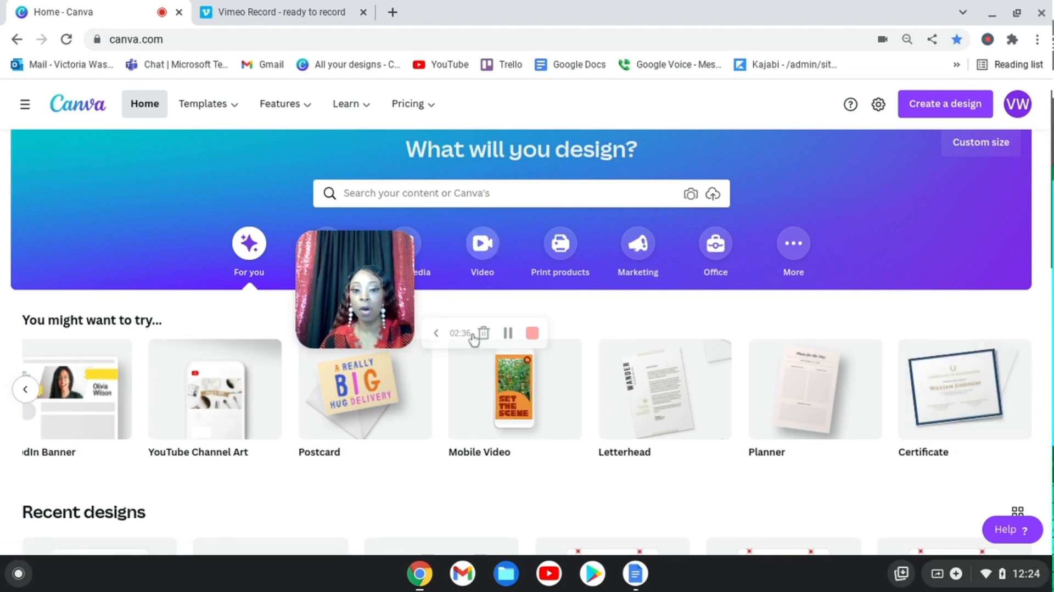
{"action": "left_click_drag", "start_coordinate": [412, 294], "coordinate": [560, 354]}
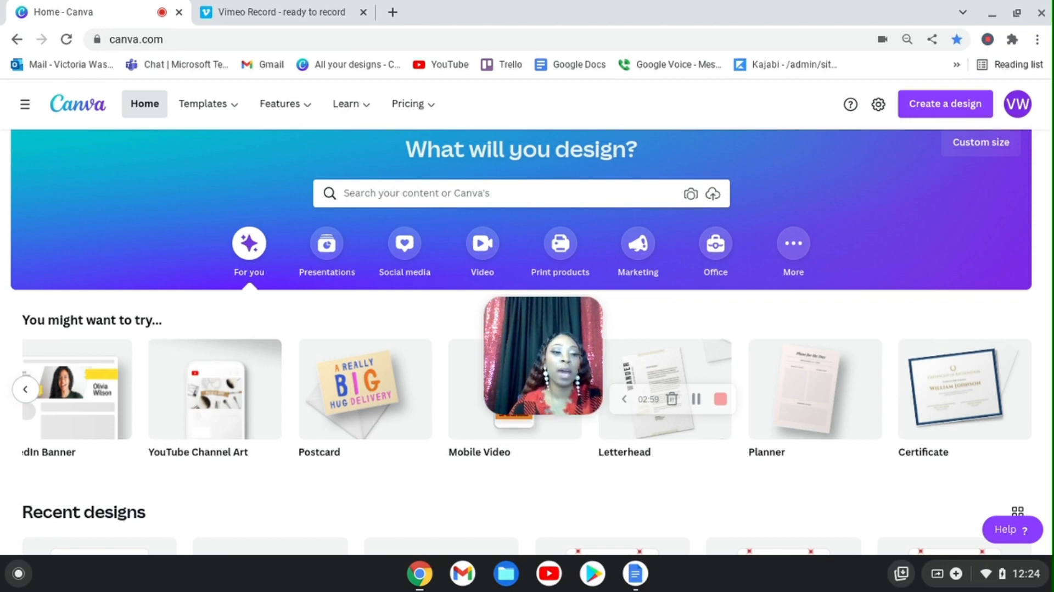
Search the Canva templates for "worksheet".
{"action": "left_click", "coordinate": [452, 192]}
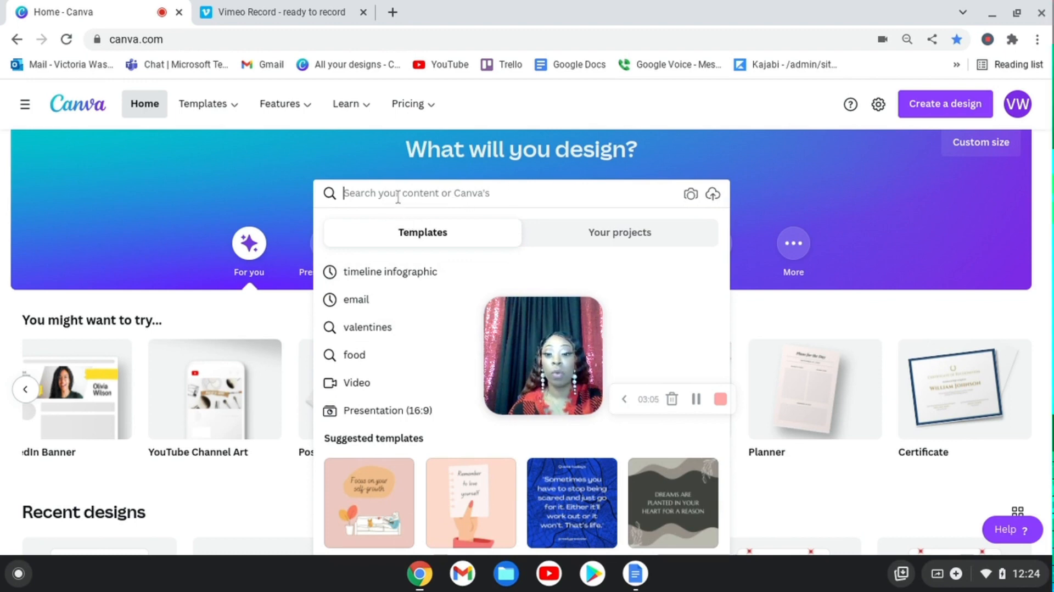
{"action": "type", "text": "wo"}
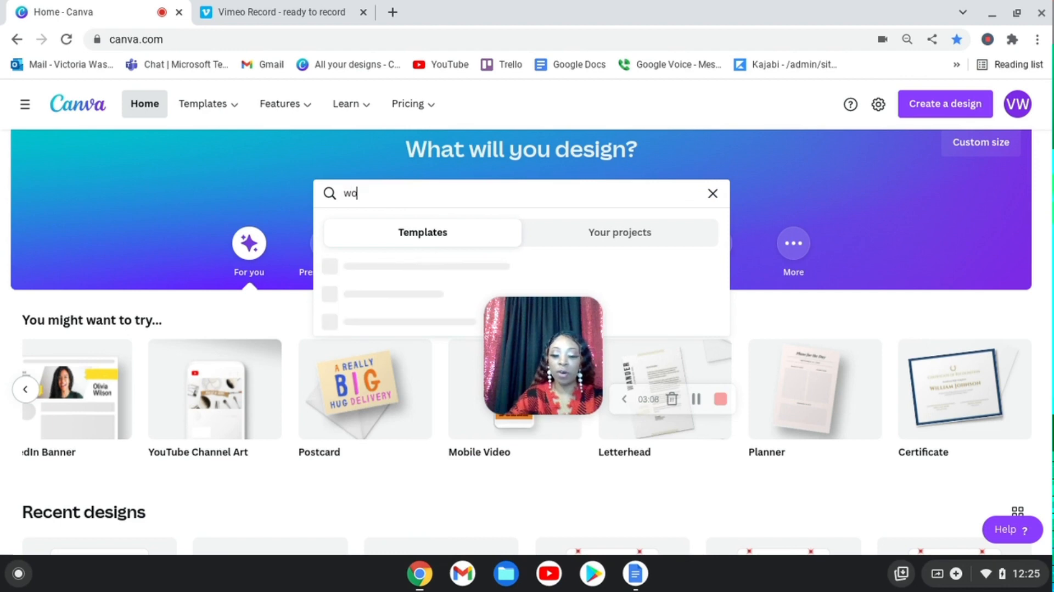
{"action": "type", "text": "rksheet"}
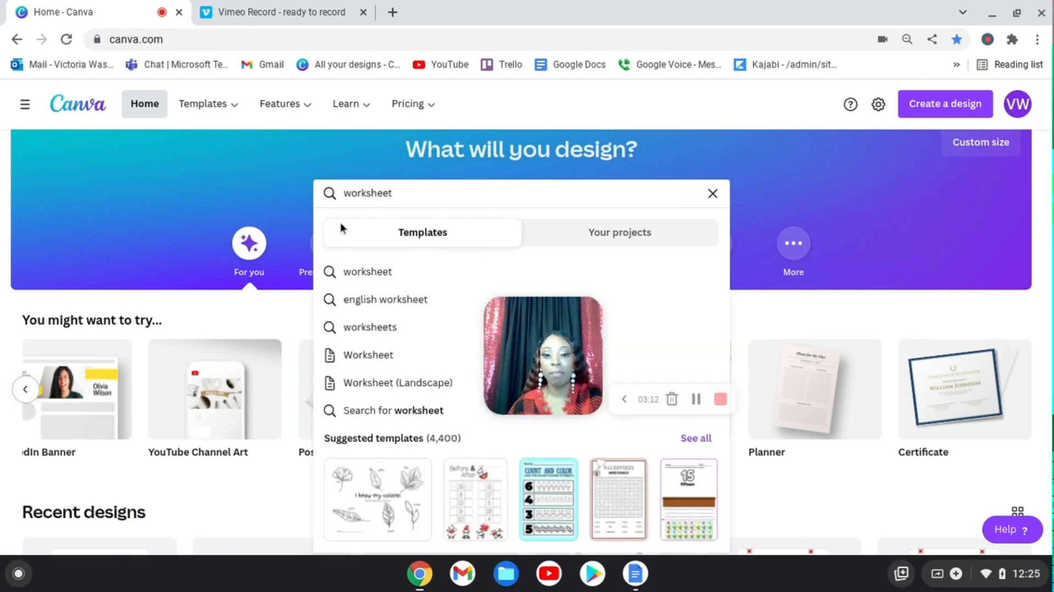
{"action": "left_click", "coordinate": [358, 275]}
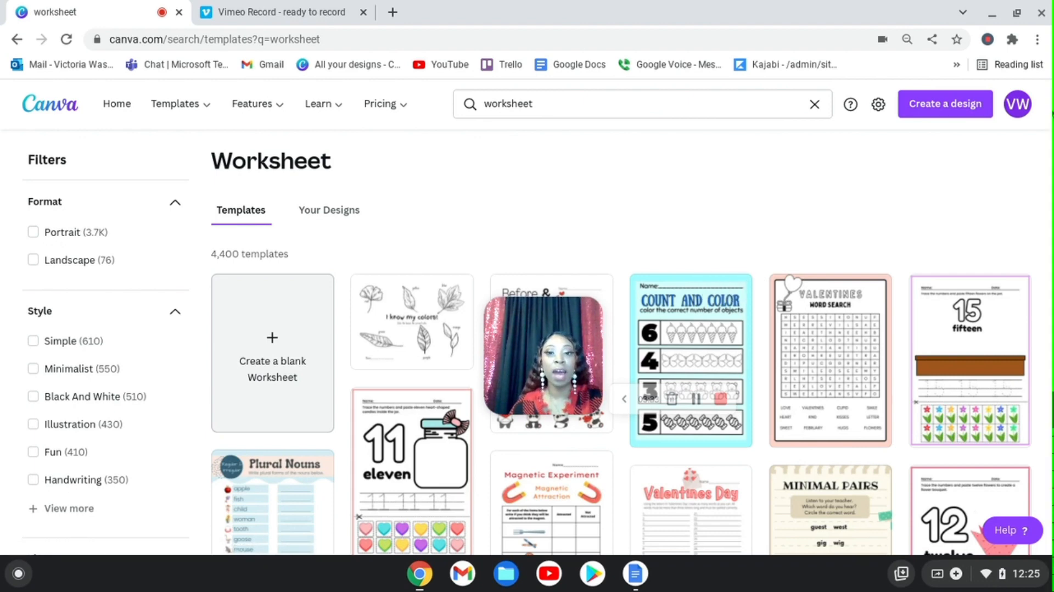
Look through the worksheet template results for layout and subject ideas, and return to the beginning of the list.
{"action": "scroll", "coordinate": [604, 330], "scroll_direction": "down", "scroll_amount": 1}
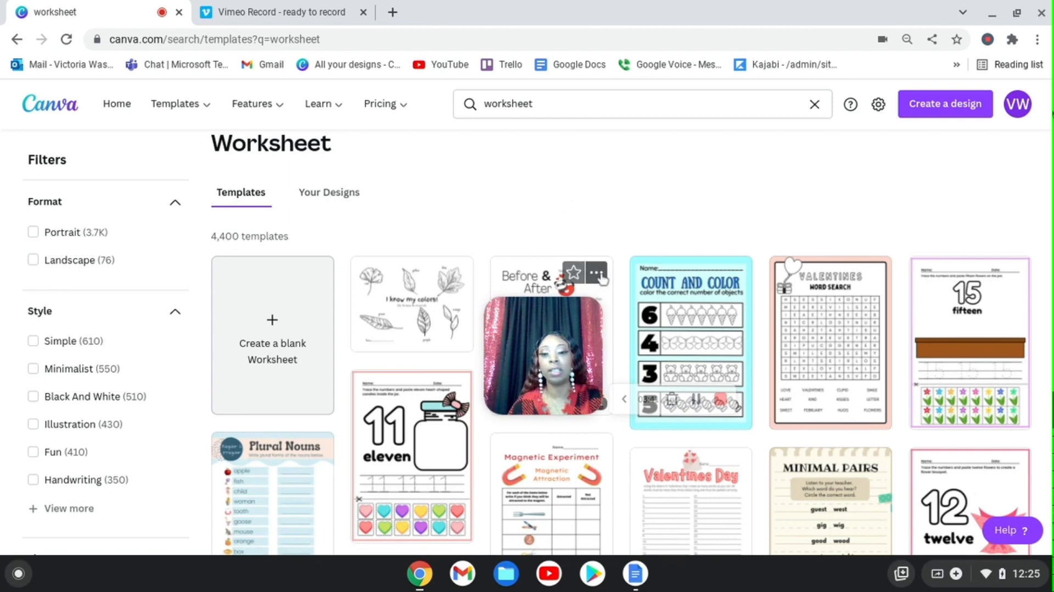
{"action": "scroll", "coordinate": [818, 349], "scroll_direction": "down", "scroll_amount": 1}
{"action": "scroll", "coordinate": [818, 349], "scroll_direction": "down", "scroll_amount": 3}
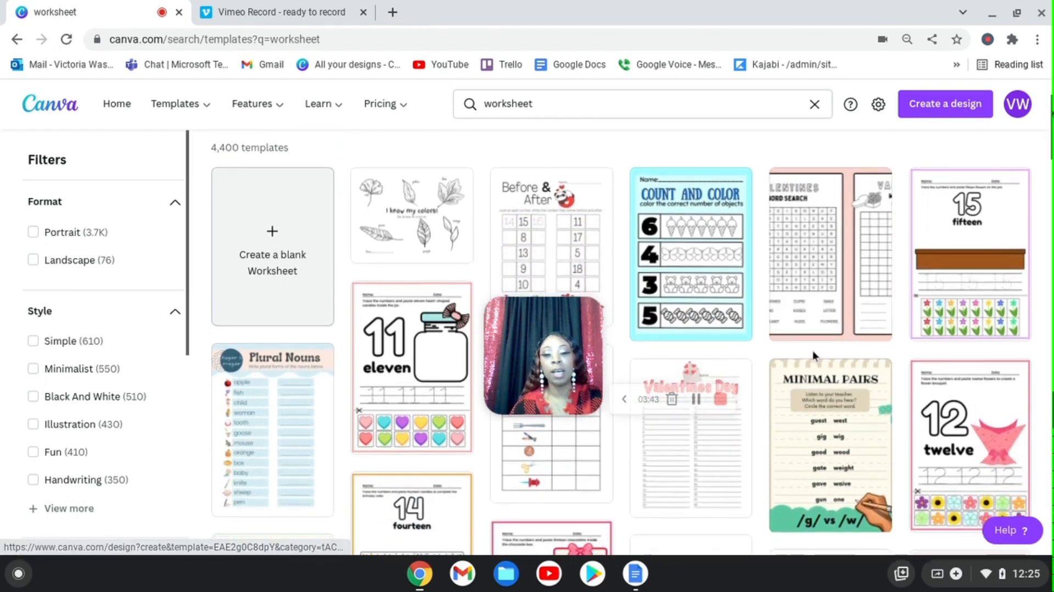
{"action": "scroll", "coordinate": [814, 356], "scroll_direction": "down", "scroll_amount": 6}
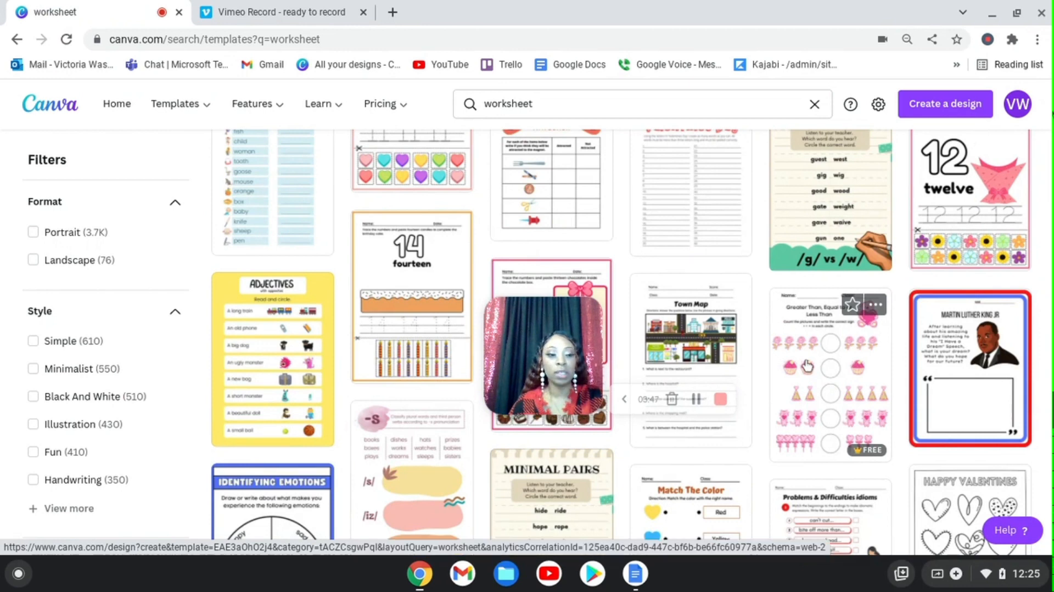
{"action": "scroll", "coordinate": [617, 336], "scroll_direction": "down", "scroll_amount": 1}
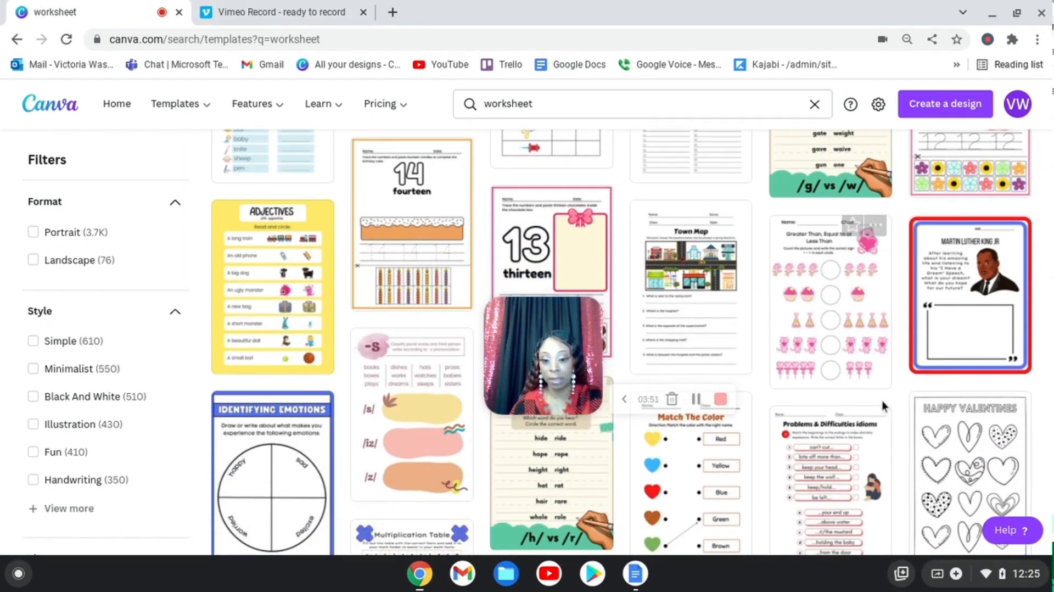
{"action": "scroll", "coordinate": [888, 395], "scroll_direction": "down", "scroll_amount": 2}
{"action": "scroll", "coordinate": [887, 395], "scroll_direction": "down", "scroll_amount": 2}
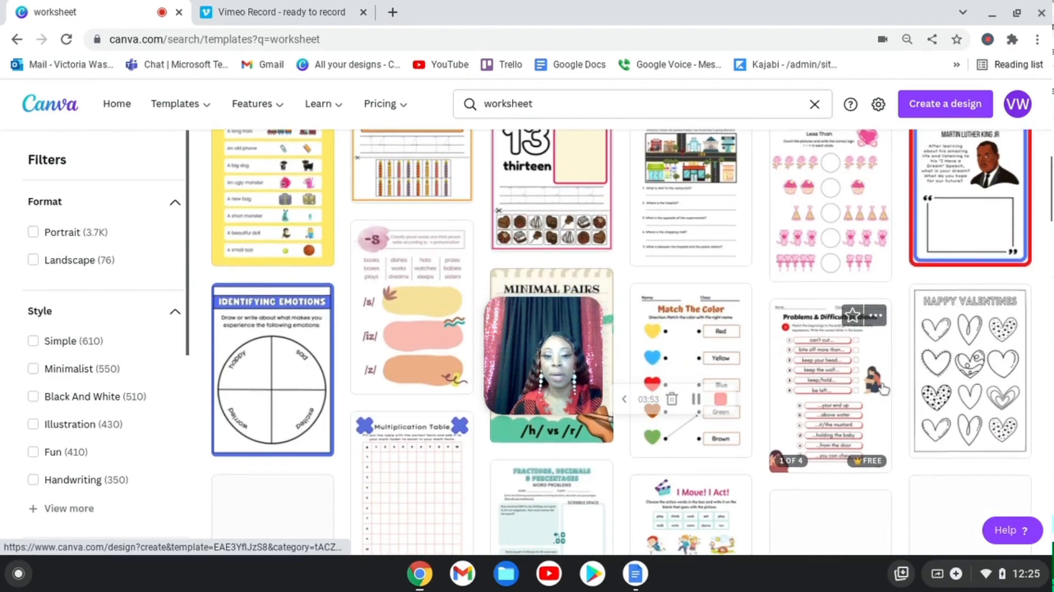
{"action": "scroll", "coordinate": [753, 354], "scroll_direction": "down", "scroll_amount": 5}
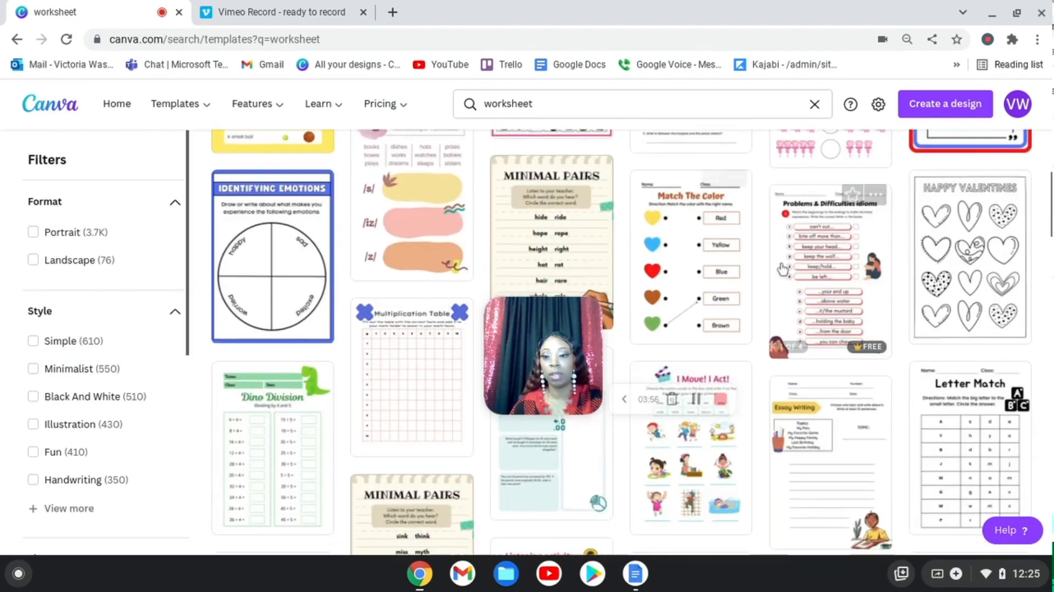
{"action": "scroll", "coordinate": [755, 352], "scroll_direction": "down", "scroll_amount": 5}
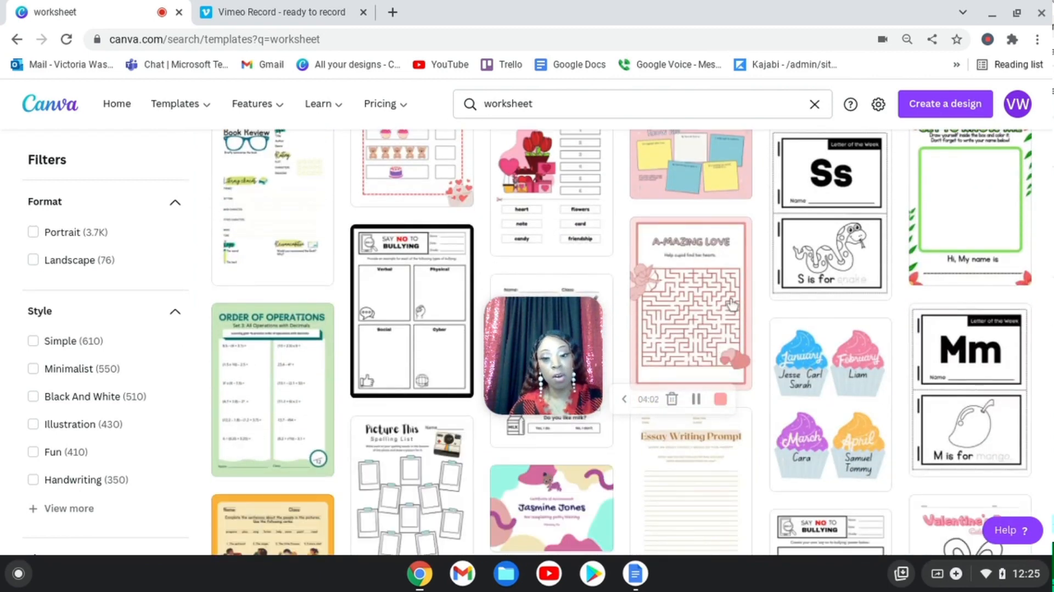
{"action": "scroll", "coordinate": [836, 412], "scroll_direction": "down", "scroll_amount": 4}
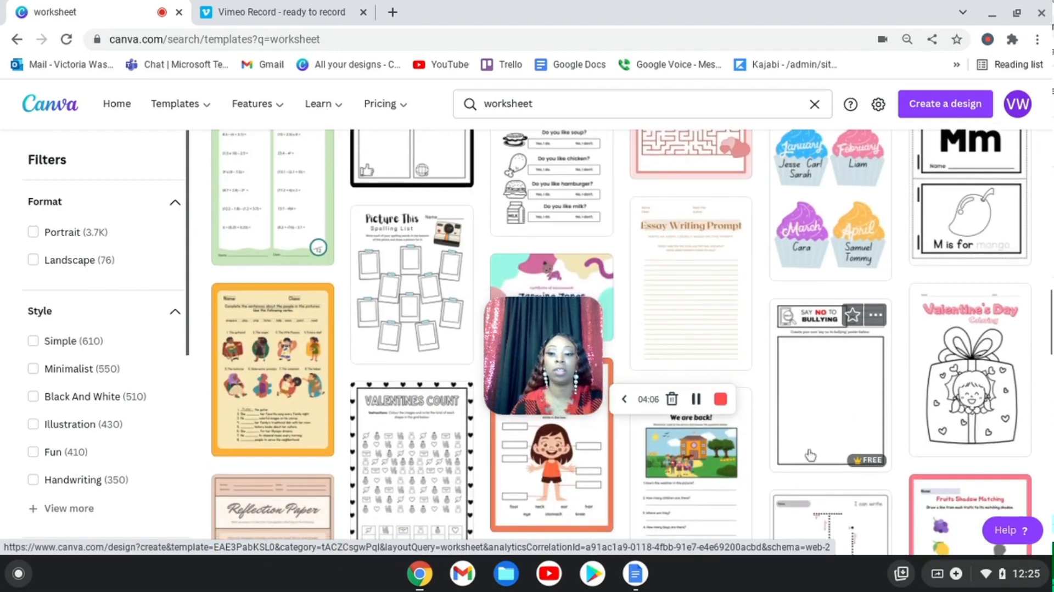
{"action": "scroll", "coordinate": [590, 273], "scroll_direction": "down", "scroll_amount": 6}
{"action": "scroll", "coordinate": [590, 273], "scroll_direction": "down", "scroll_amount": 4}
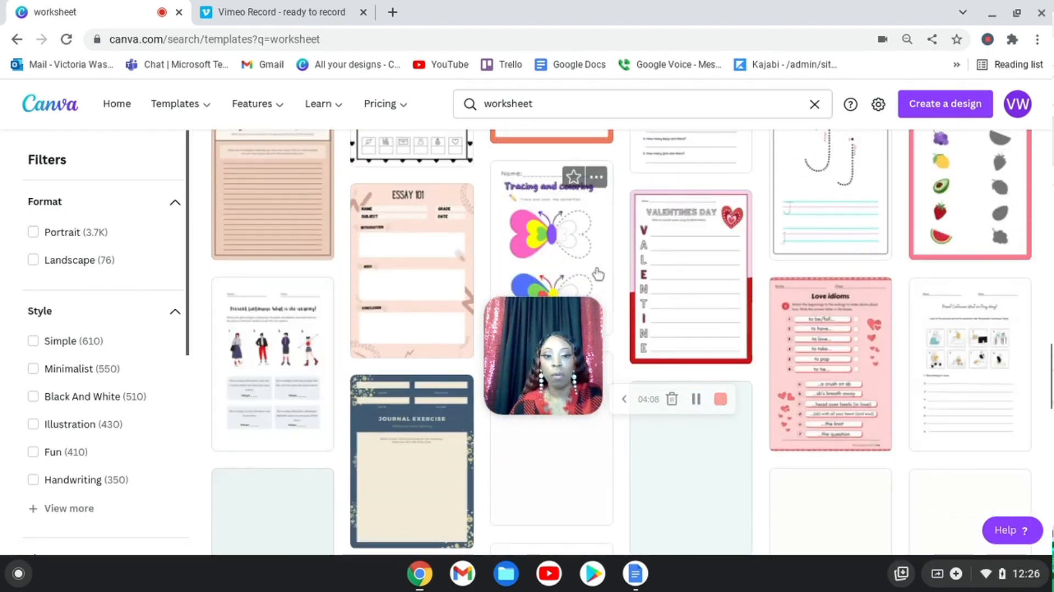
{"action": "scroll", "coordinate": [336, 244], "scroll_direction": "up", "scroll_amount": 5}
{"action": "scroll", "coordinate": [435, 461], "scroll_direction": "down", "scroll_amount": 7}
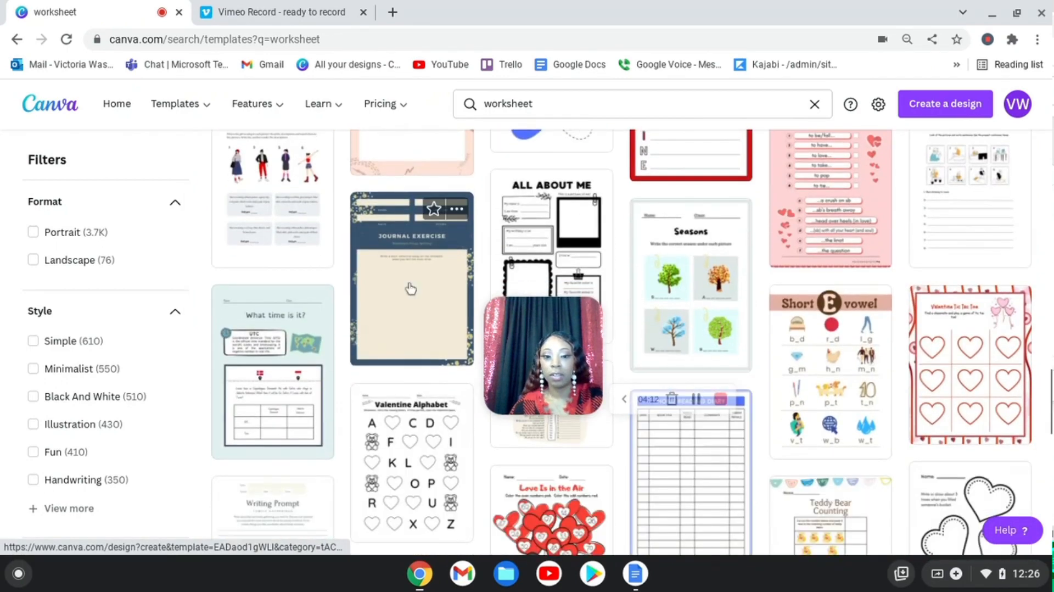
{"action": "scroll", "coordinate": [714, 471], "scroll_direction": "down", "scroll_amount": 10}
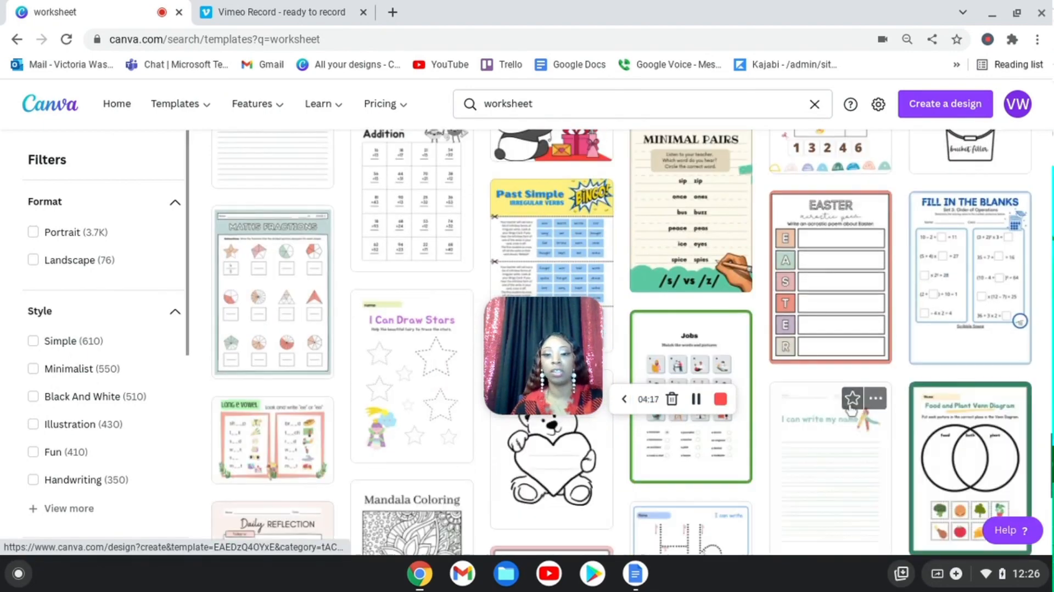
{"action": "scroll", "coordinate": [848, 418], "scroll_direction": "up", "scroll_amount": 10}
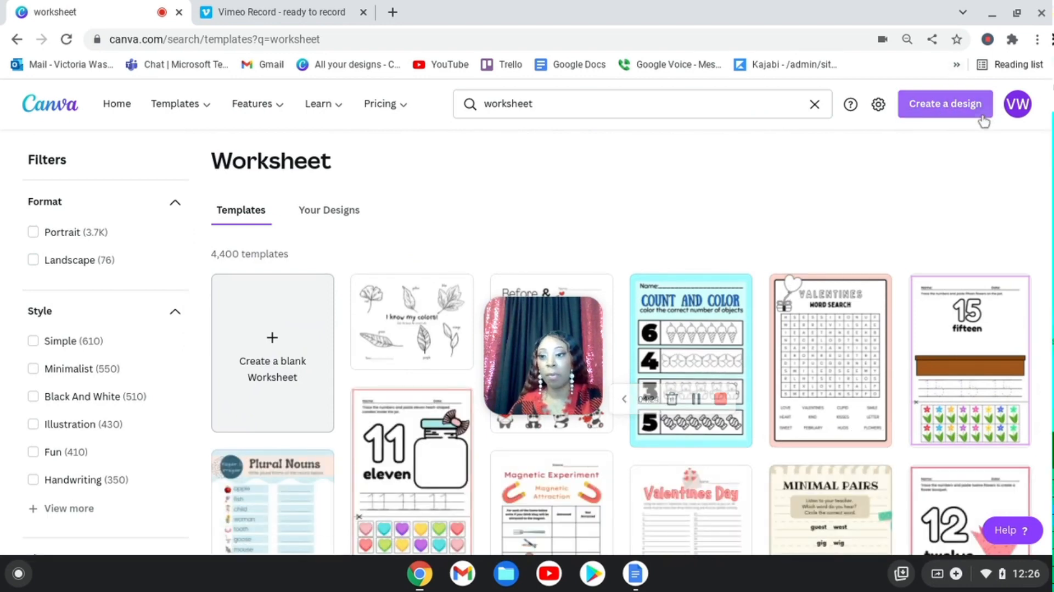
Look over the available design types, find Worksheet (8.5 × 11 in) by search, and create a blank design of that type.
{"action": "left_click", "coordinate": [950, 116]}
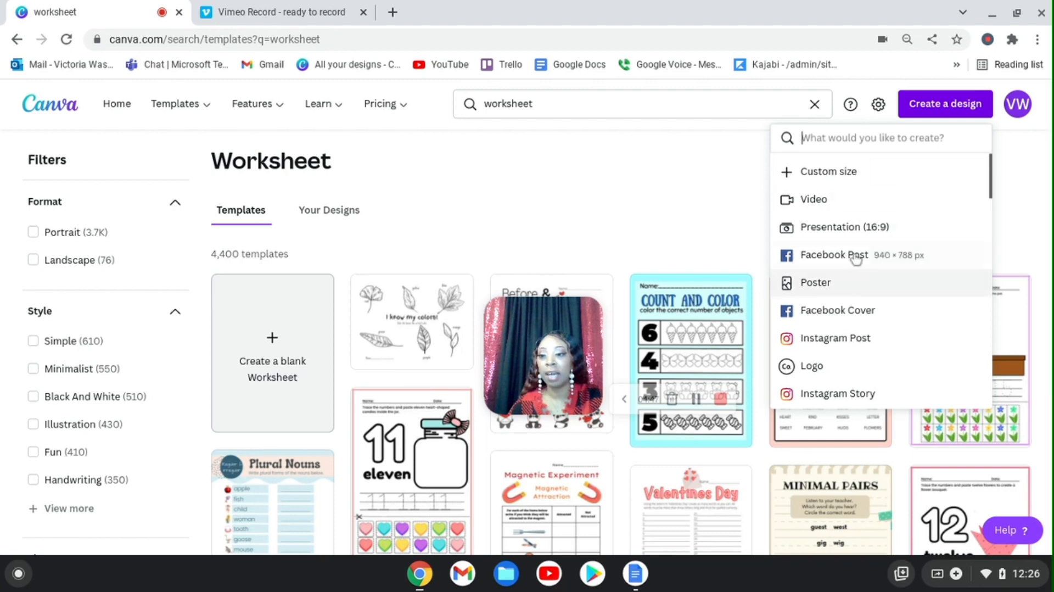
{"action": "scroll", "coordinate": [856, 253], "scroll_direction": "down", "scroll_amount": 3}
{"action": "scroll", "coordinate": [908, 383], "scroll_direction": "down", "scroll_amount": 3}
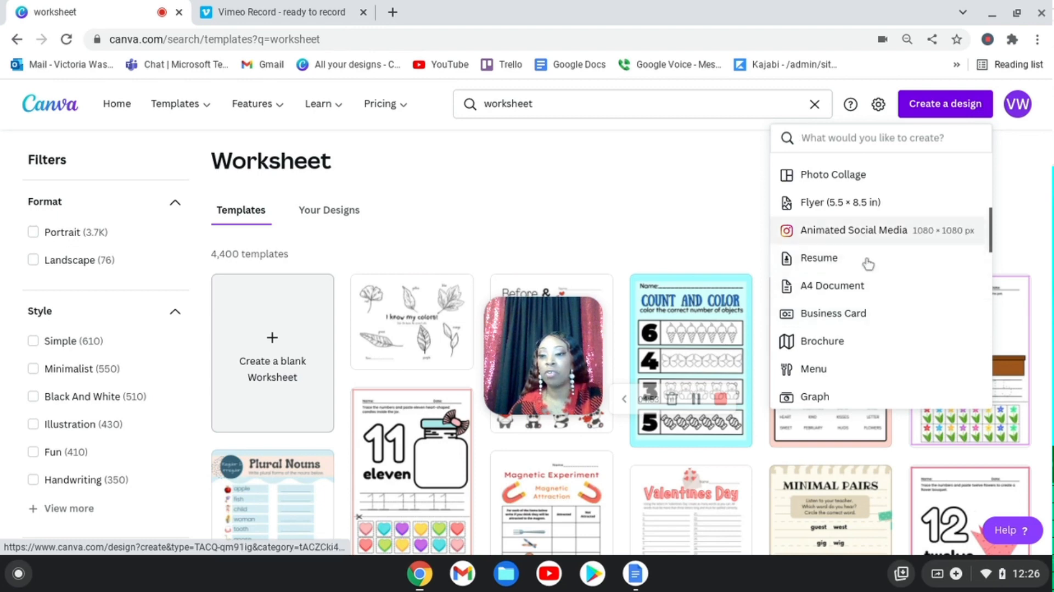
{"action": "scroll", "coordinate": [866, 264], "scroll_direction": "down", "scroll_amount": 5}
{"action": "scroll", "coordinate": [885, 324], "scroll_direction": "down", "scroll_amount": 5}
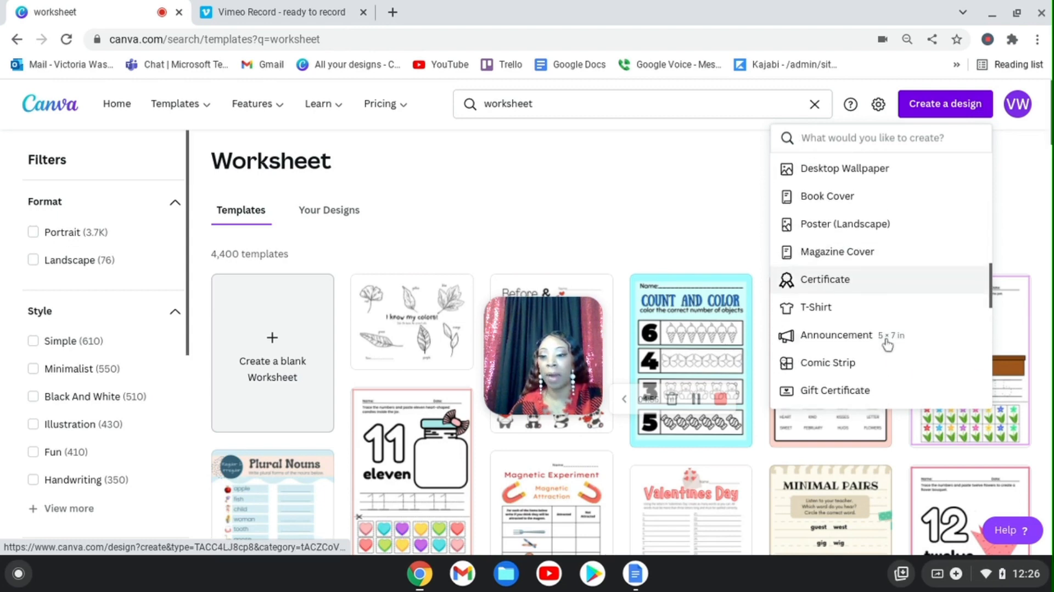
{"action": "scroll", "coordinate": [884, 357], "scroll_direction": "down", "scroll_amount": 2}
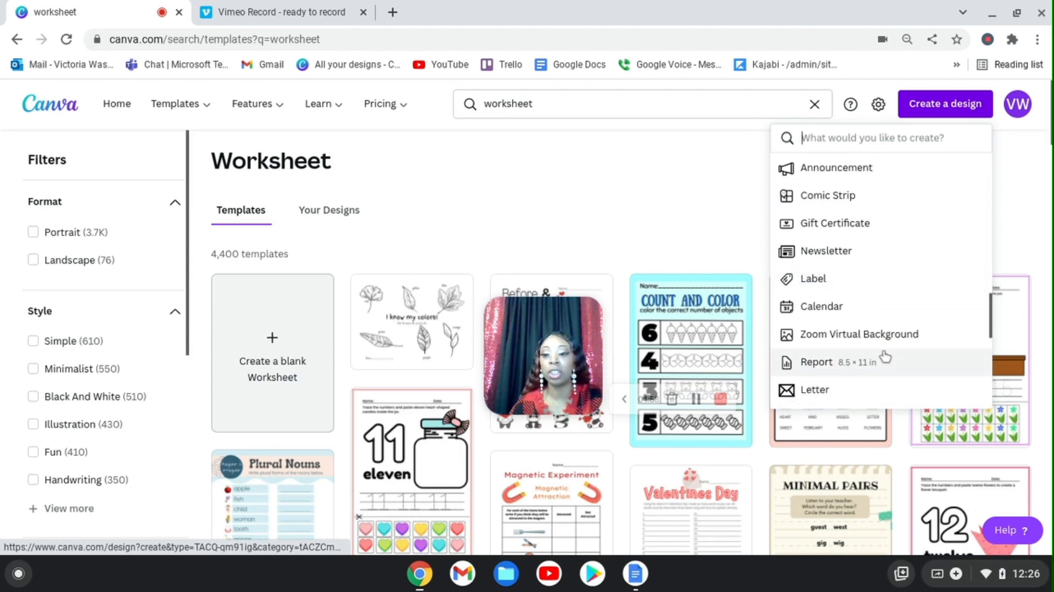
{"action": "scroll", "coordinate": [878, 358], "scroll_direction": "up", "scroll_amount": 6}
{"action": "scroll", "coordinate": [882, 295], "scroll_direction": "up", "scroll_amount": 8}
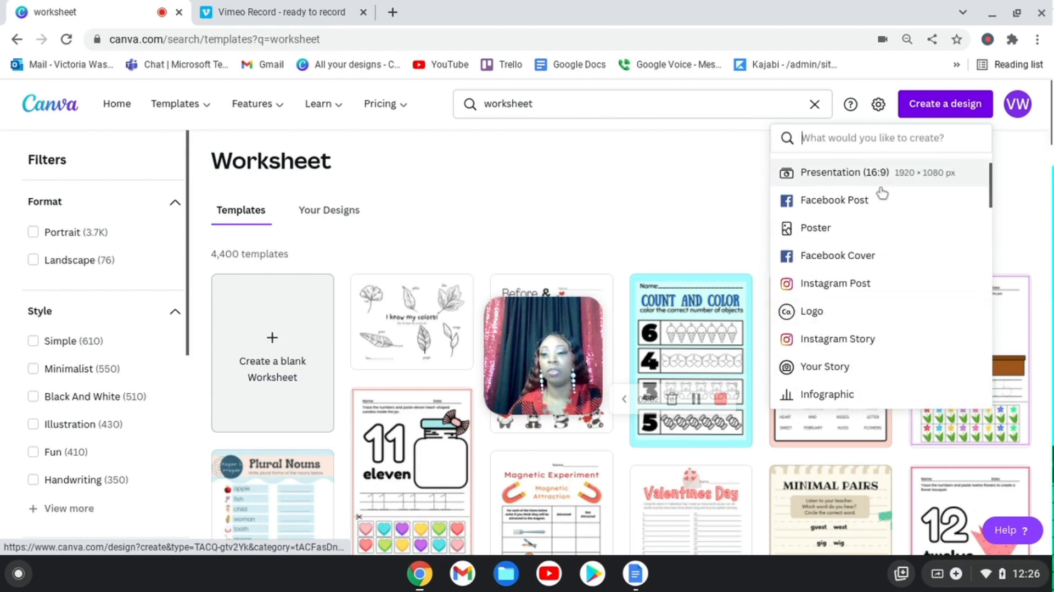
{"action": "type", "text": "wo"}
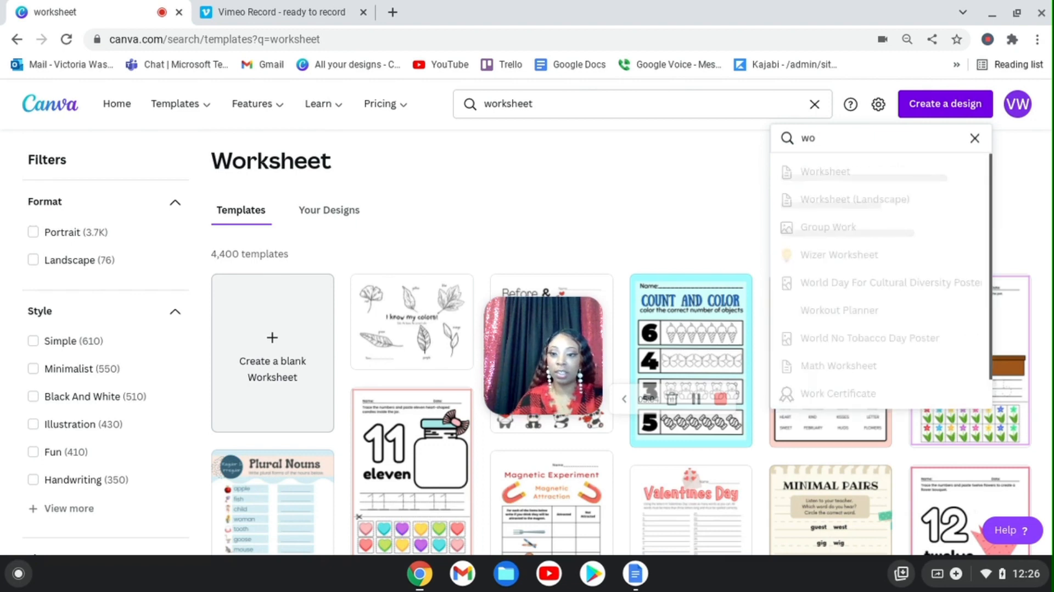
{"action": "type", "text": "rksj"}
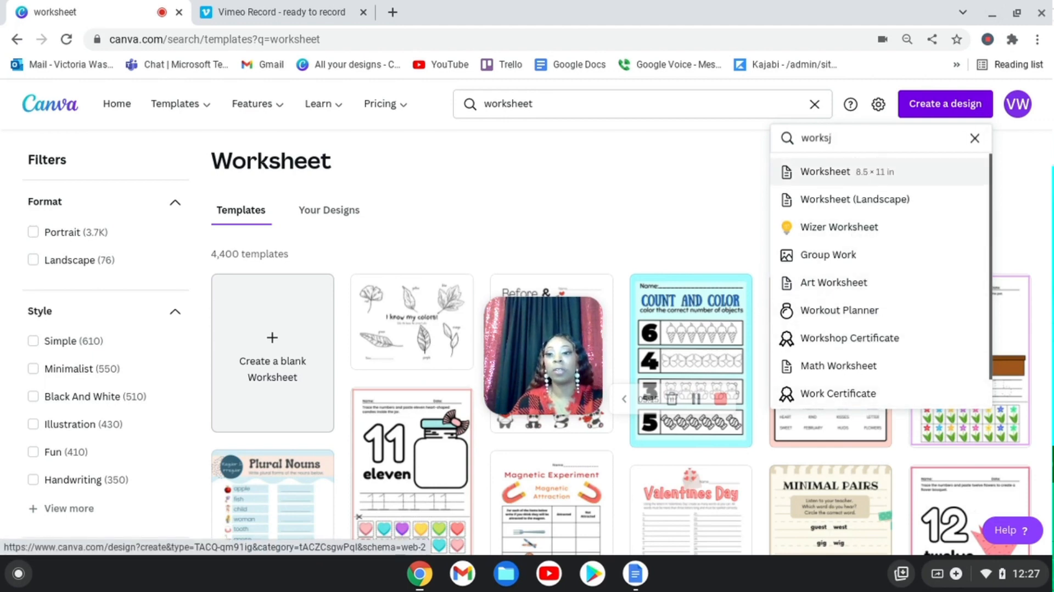
{"action": "left_click", "coordinate": [855, 175]}
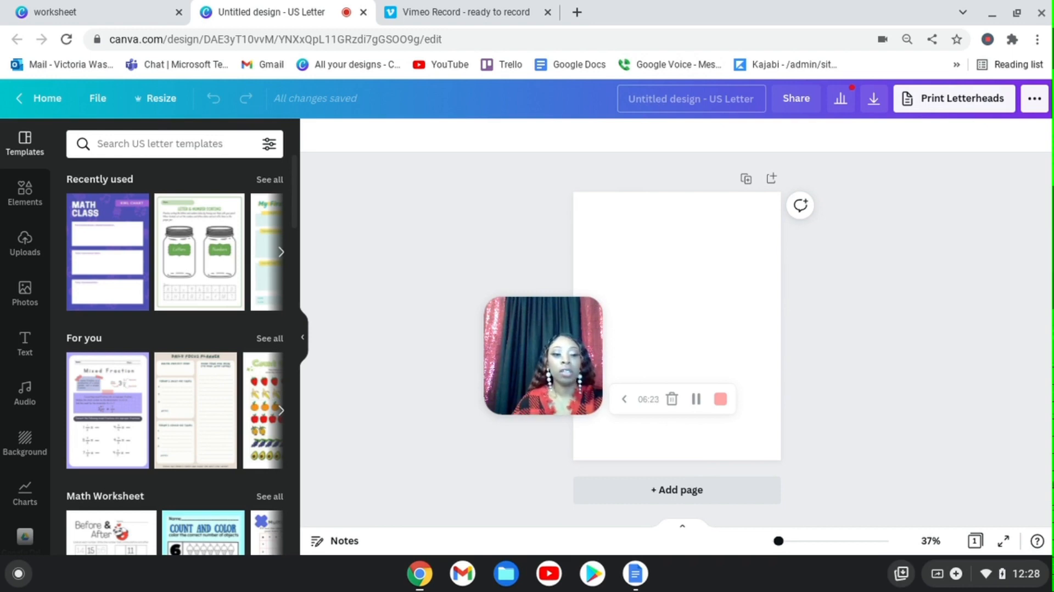
Rename the design as Practice Worksheet.
{"action": "left_click", "coordinate": [661, 99]}
{"action": "key", "text": "BackSpace"}
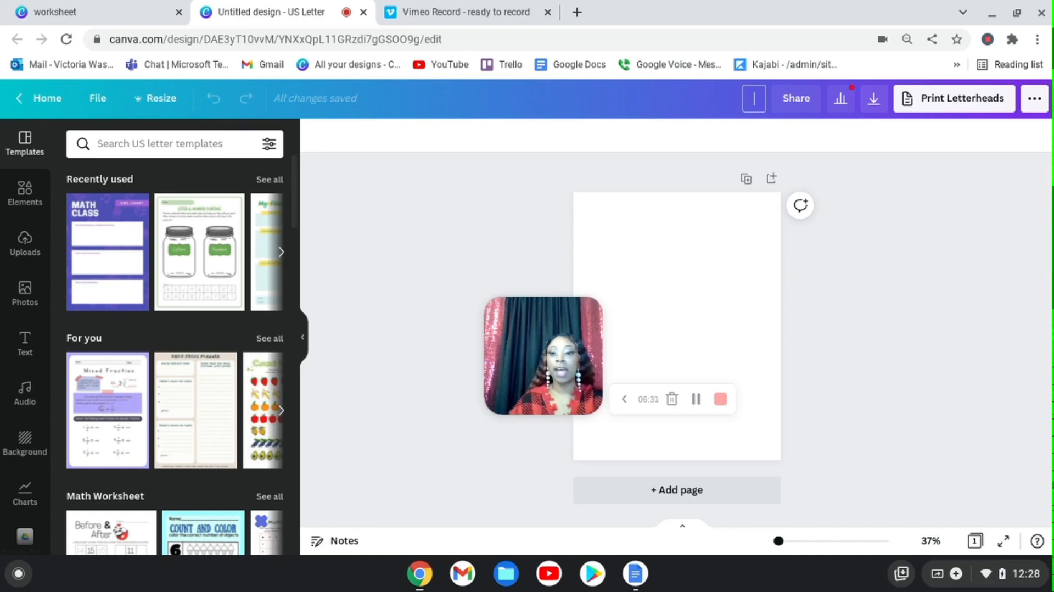
{"action": "type", "text": "Pra"}
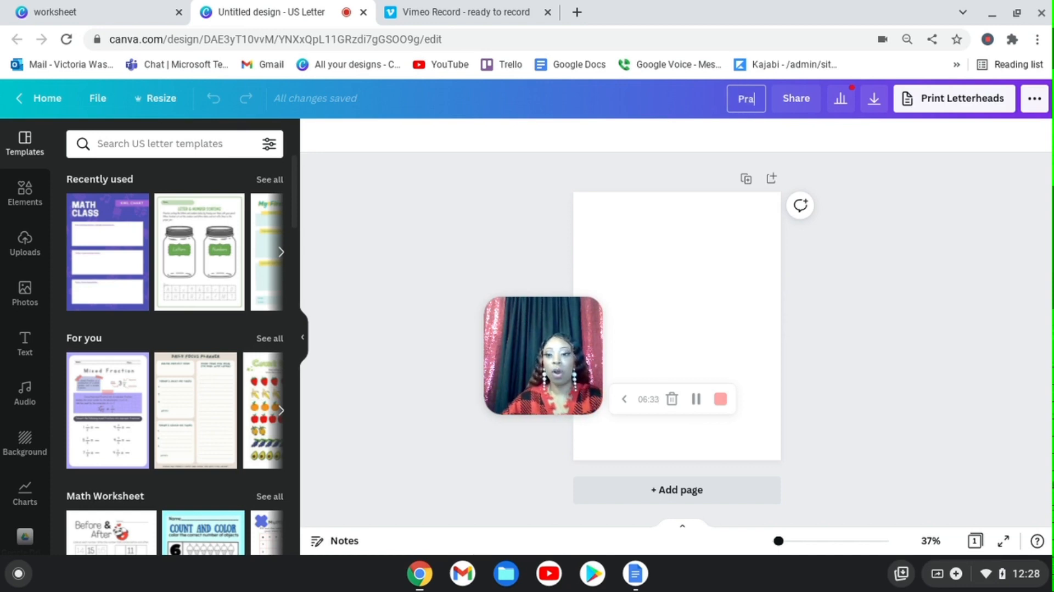
{"action": "type", "text": "ctice Work"}
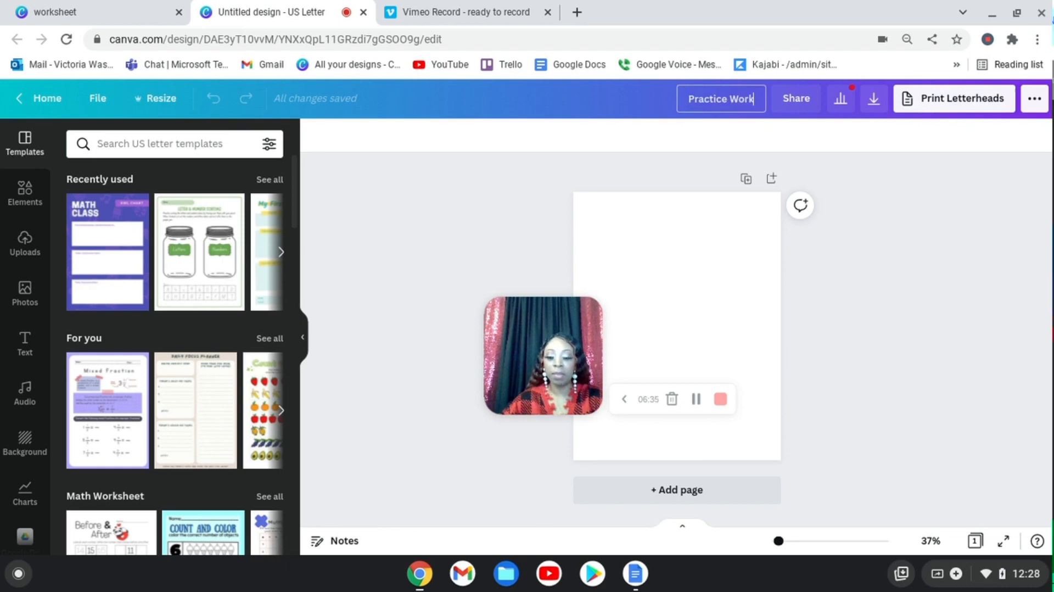
{"action": "type", "text": "sheet"}
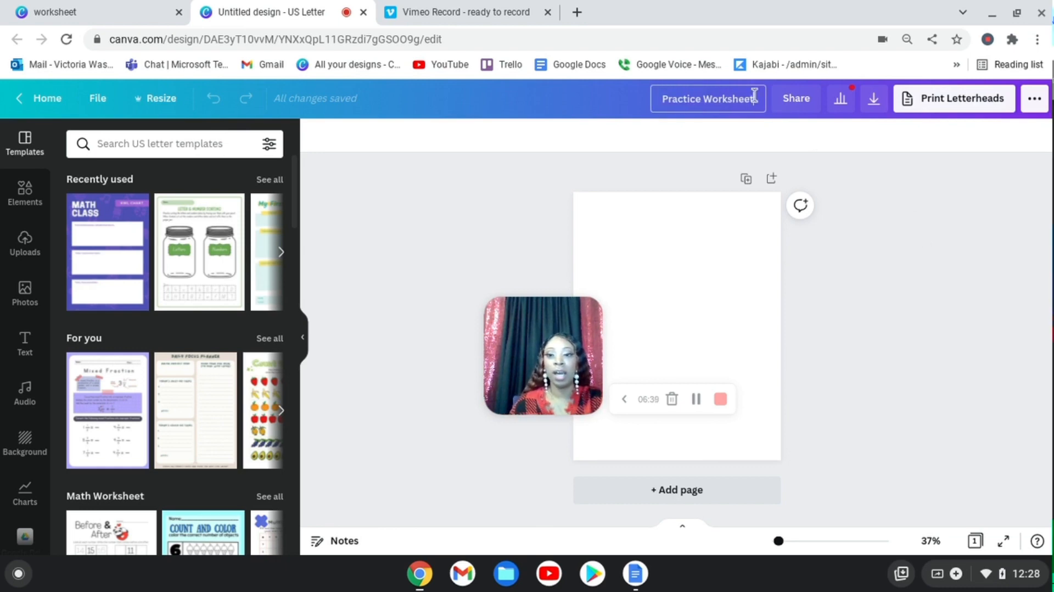
{"action": "left_click", "coordinate": [908, 205]}
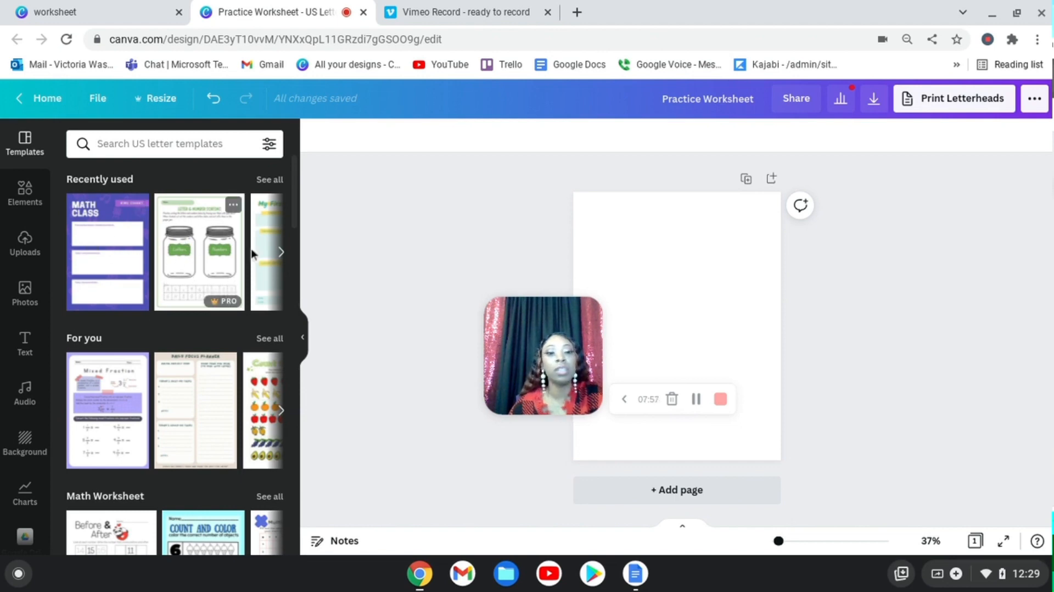
Apply the Valentines Day numbered word-list template from the worksheet templates to the blank page, and collapse the template gallery.
{"action": "scroll", "coordinate": [199, 327], "scroll_direction": "down", "scroll_amount": 1}
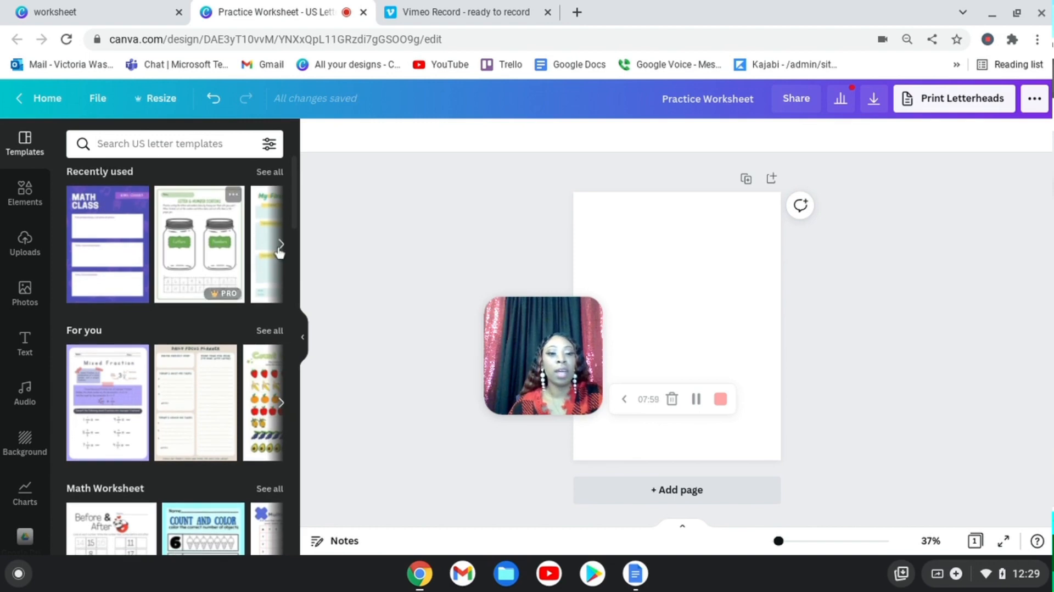
{"action": "scroll", "coordinate": [242, 284], "scroll_direction": "down", "scroll_amount": 1}
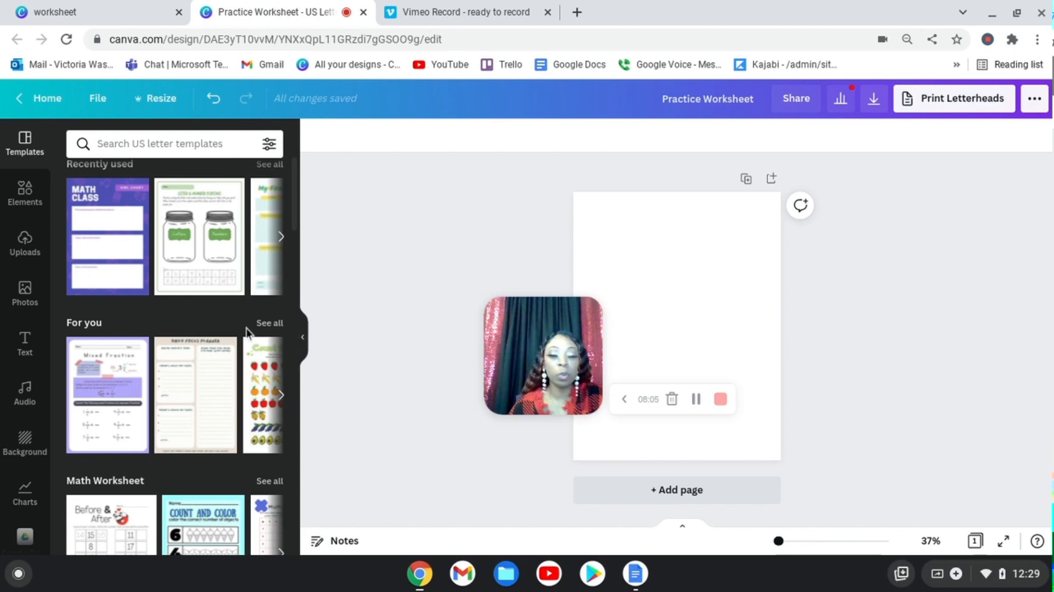
{"action": "scroll", "coordinate": [245, 328], "scroll_direction": "down", "scroll_amount": 2}
{"action": "scroll", "coordinate": [237, 319], "scroll_direction": "down", "scroll_amount": 3}
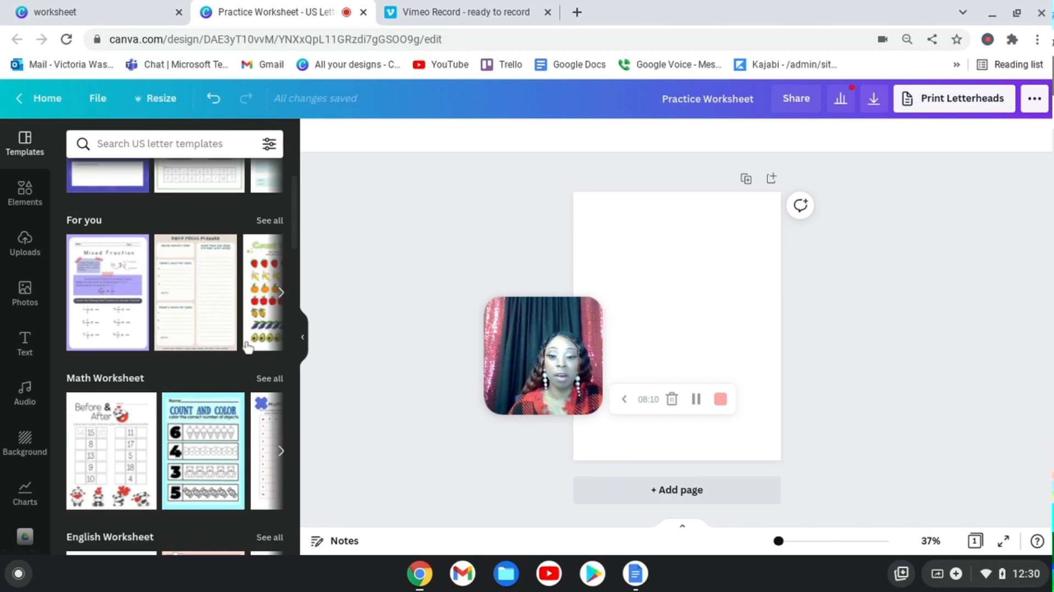
{"action": "scroll", "coordinate": [210, 316], "scroll_direction": "down", "scroll_amount": 1}
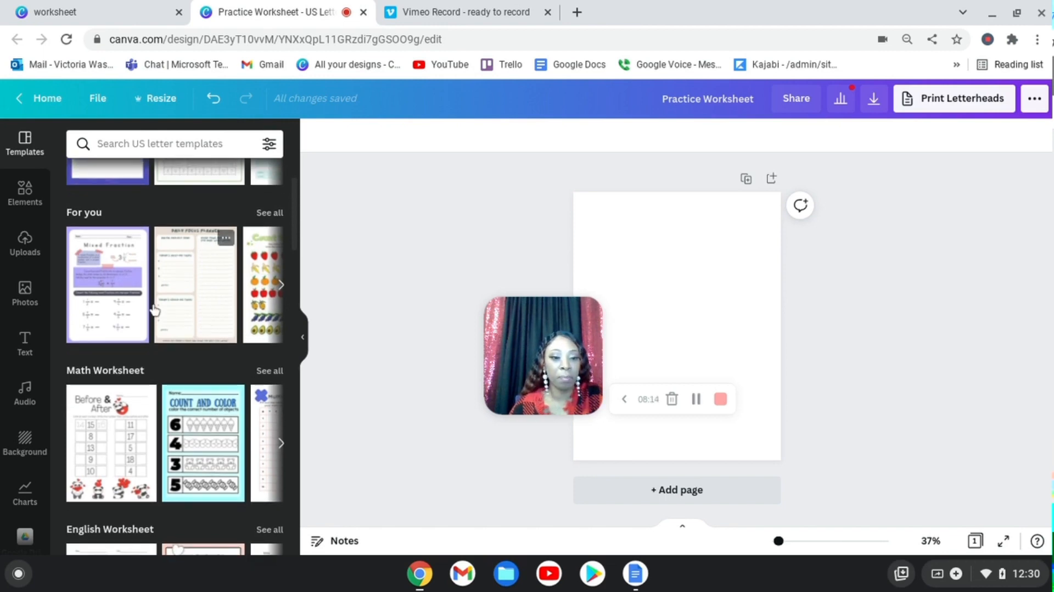
{"action": "scroll", "coordinate": [220, 330], "scroll_direction": "down", "scroll_amount": 3}
{"action": "scroll", "coordinate": [230, 346], "scroll_direction": "down", "scroll_amount": 3}
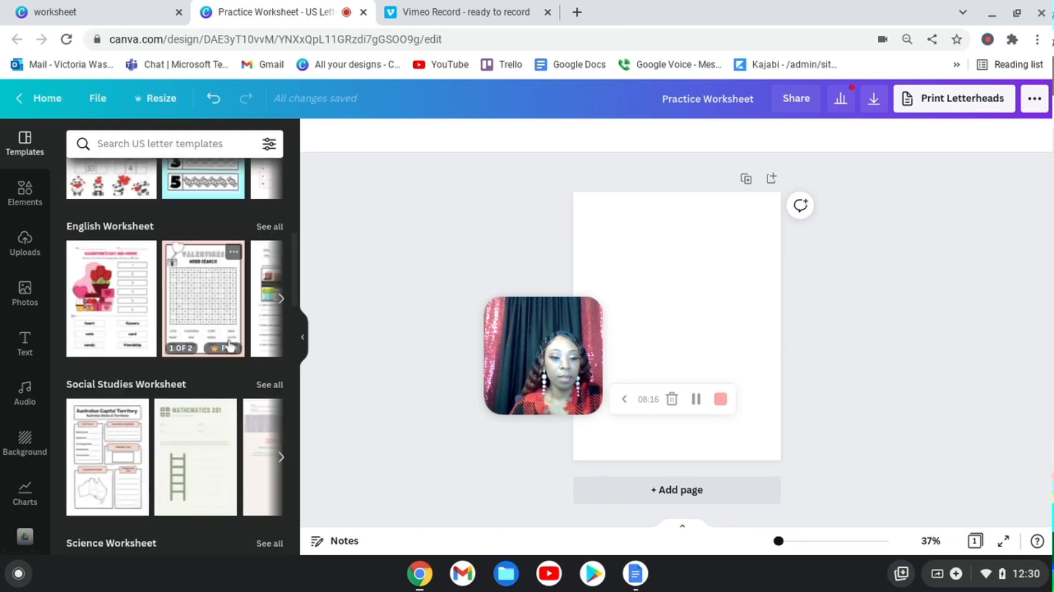
{"action": "scroll", "coordinate": [214, 329], "scroll_direction": "up", "scroll_amount": 2}
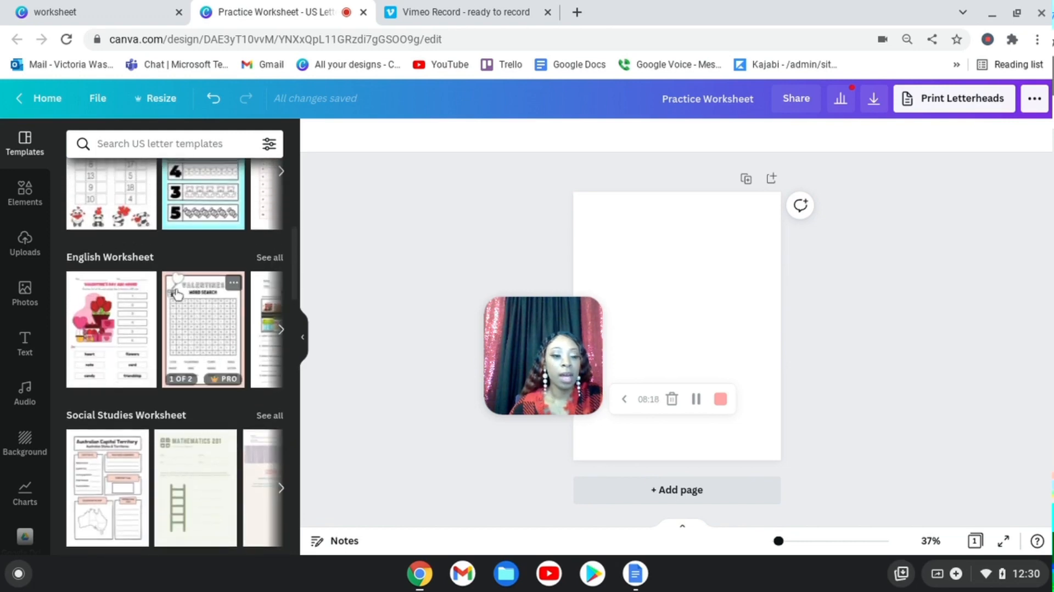
{"action": "scroll", "coordinate": [188, 298], "scroll_direction": "down", "scroll_amount": 3}
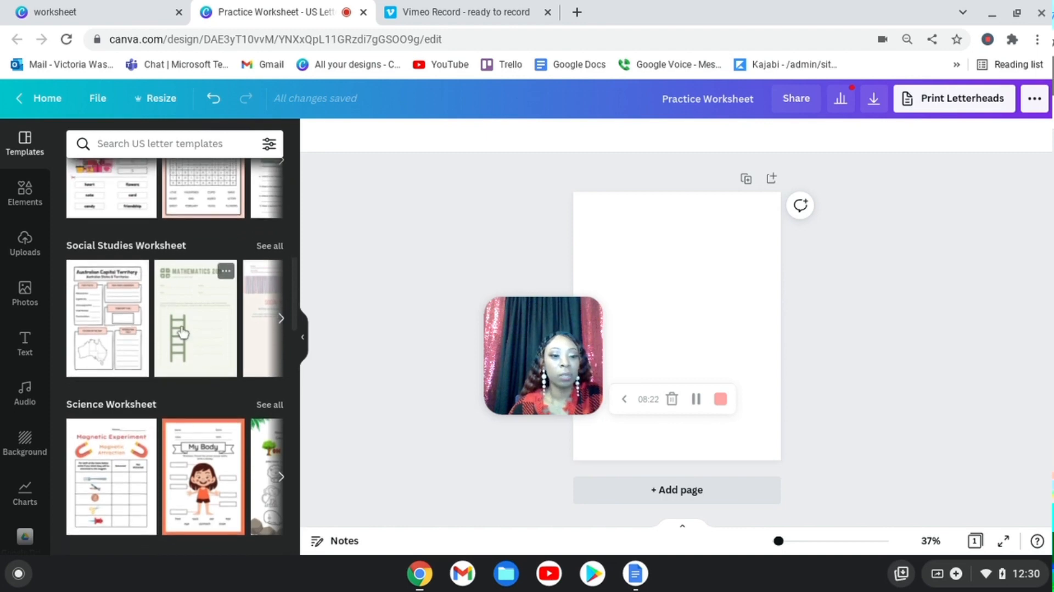
{"action": "scroll", "coordinate": [186, 335], "scroll_direction": "down", "scroll_amount": 5}
{"action": "scroll", "coordinate": [199, 346], "scroll_direction": "down", "scroll_amount": 7}
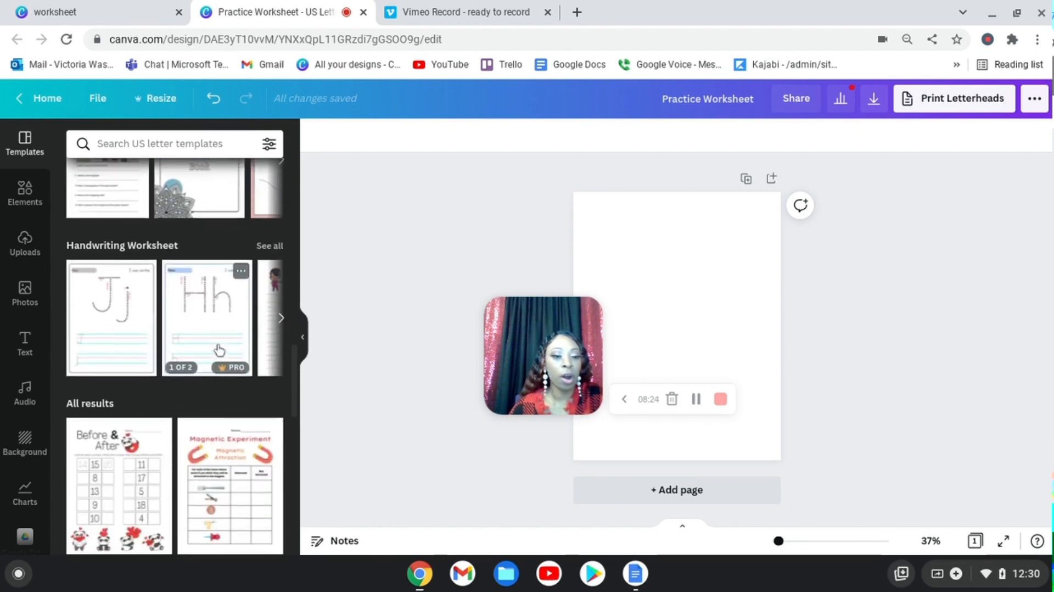
{"action": "scroll", "coordinate": [181, 373], "scroll_direction": "down", "scroll_amount": 5}
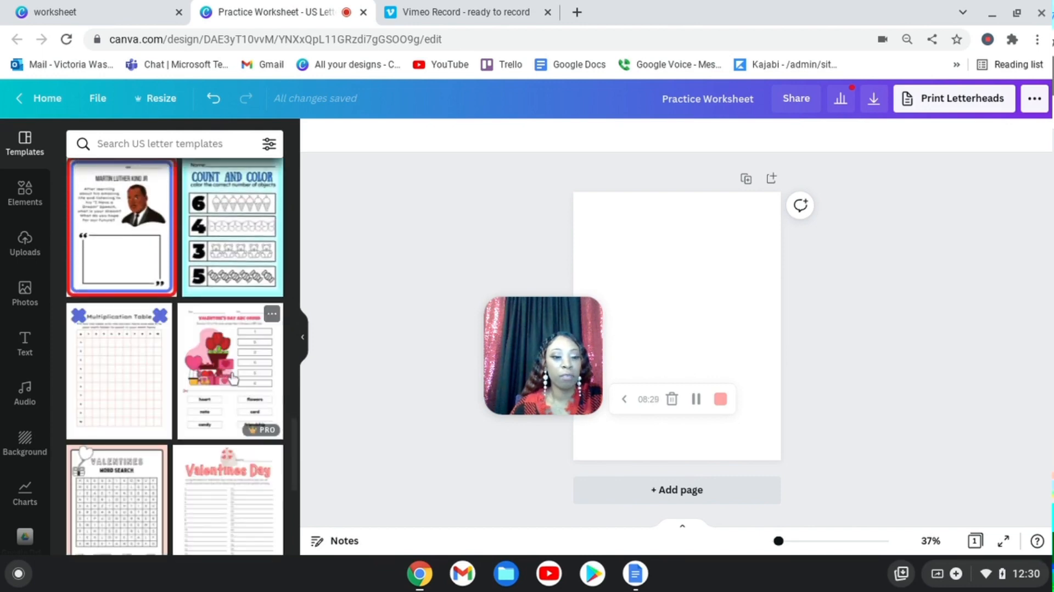
{"action": "scroll", "coordinate": [232, 378], "scroll_direction": "down", "scroll_amount": 4}
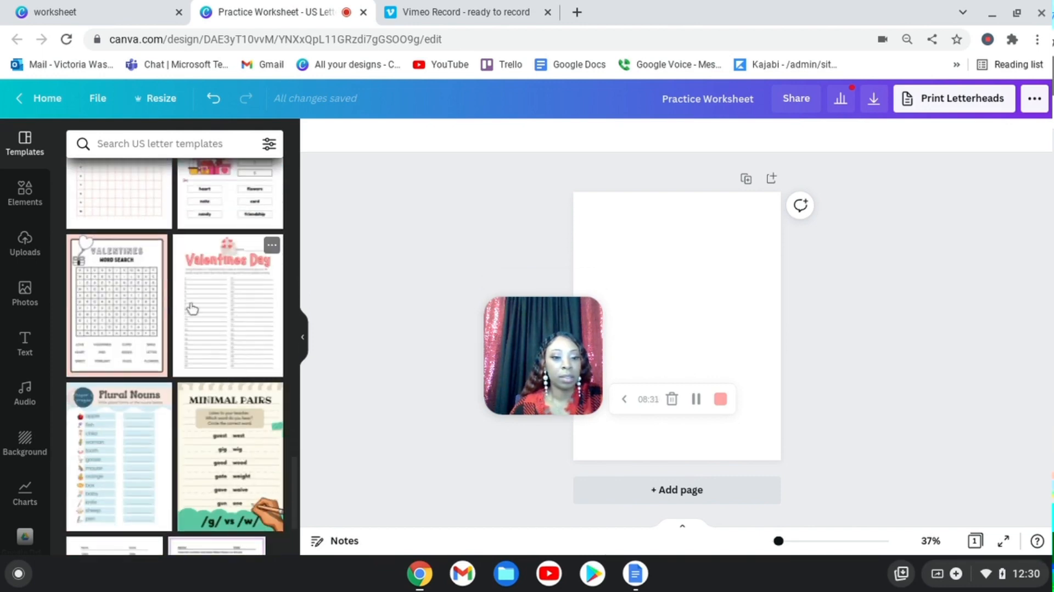
{"action": "left_click", "coordinate": [244, 322]}
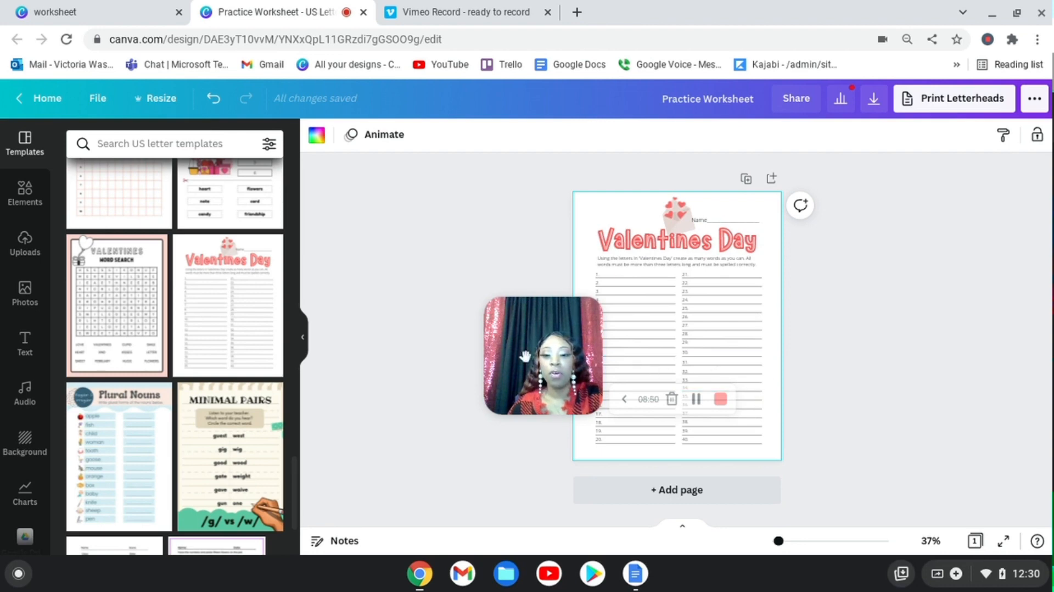
{"action": "left_click_drag", "start_coordinate": [525, 357], "coordinate": [426, 461]}
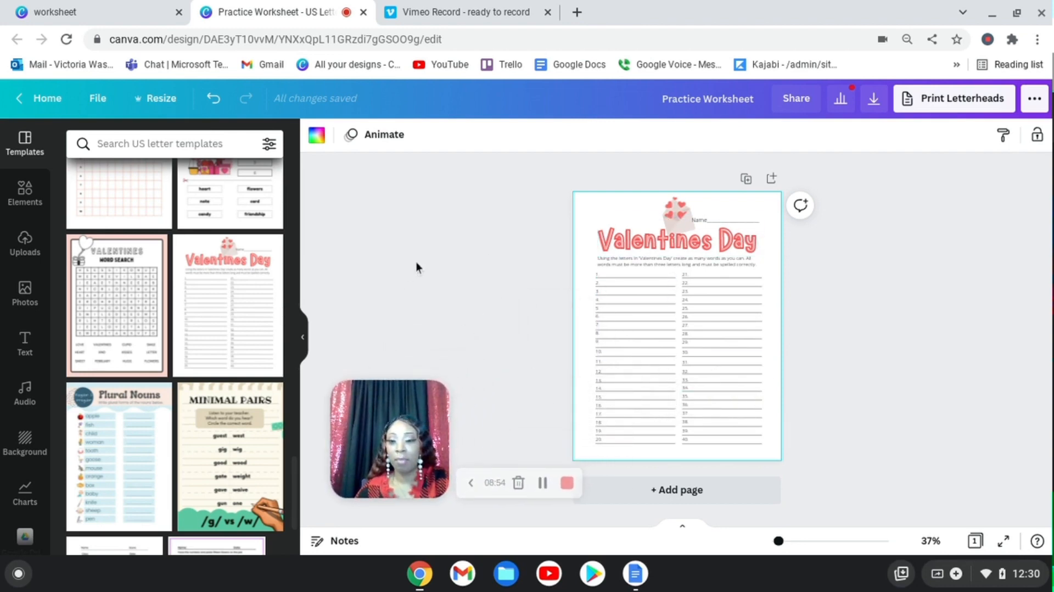
{"action": "left_click", "coordinate": [303, 337]}
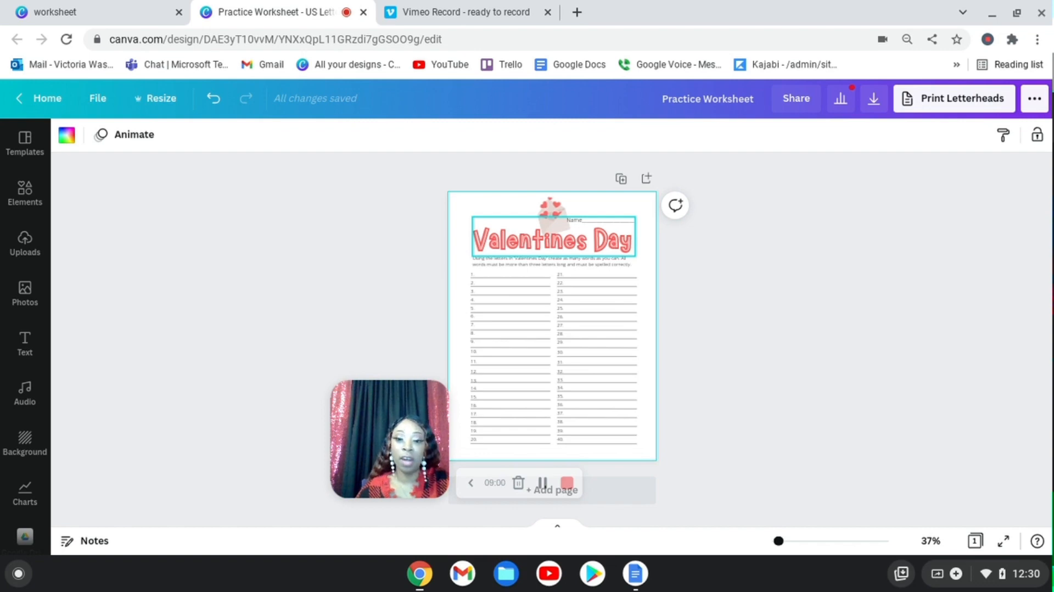
Change the font of the Valentines Day title to Quintessential from the Polished Society brand fonts.
{"action": "double_click", "coordinate": [533, 237]}
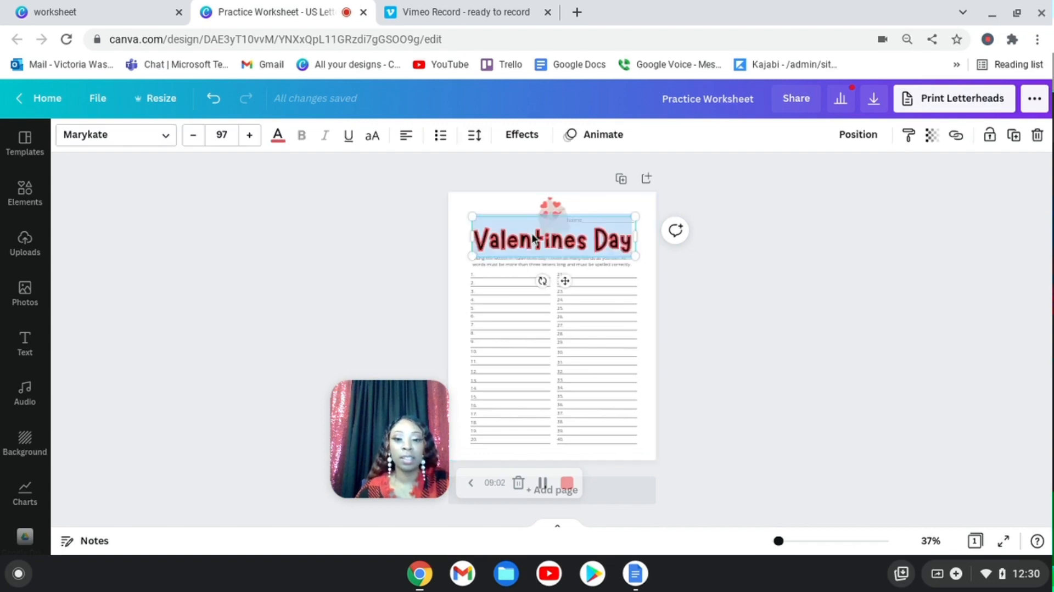
{"action": "left_click", "coordinate": [624, 248]}
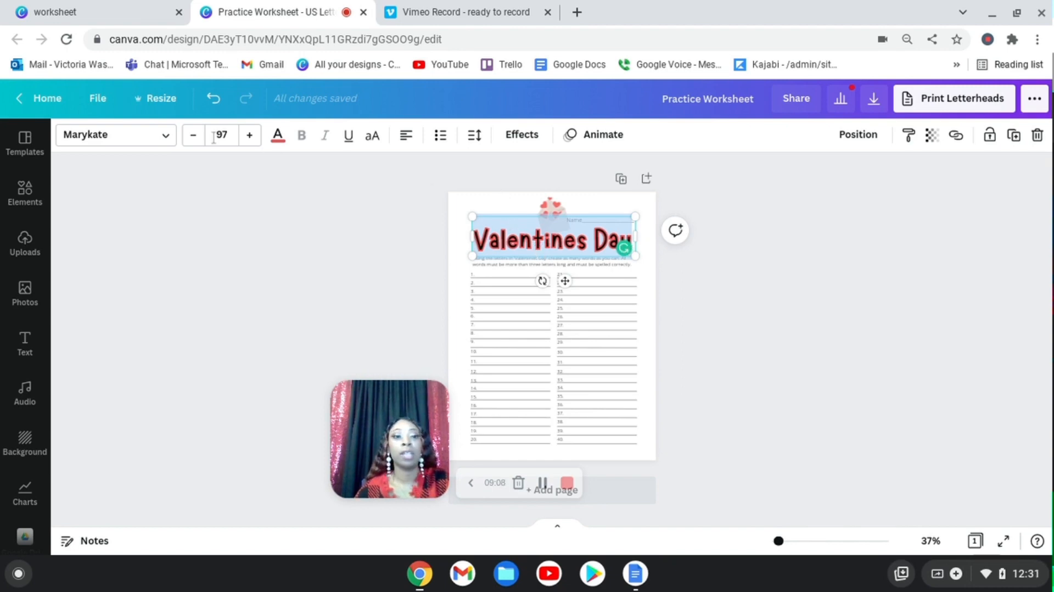
{"action": "left_click", "coordinate": [135, 141]}
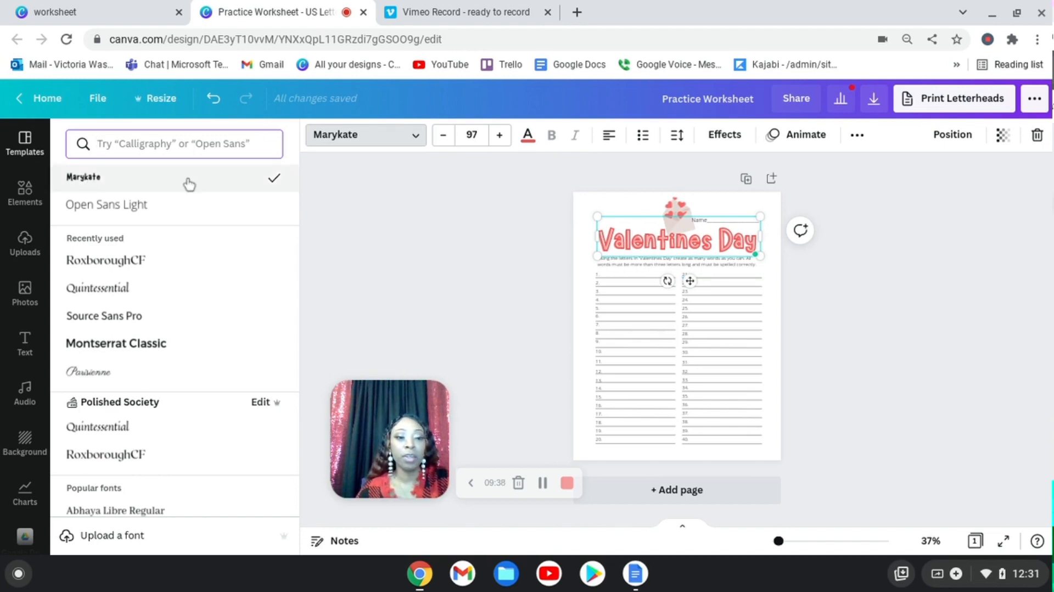
{"action": "scroll", "coordinate": [145, 442], "scroll_direction": "down", "scroll_amount": 1}
{"action": "scroll", "coordinate": [145, 442], "scroll_direction": "down", "scroll_amount": 1}
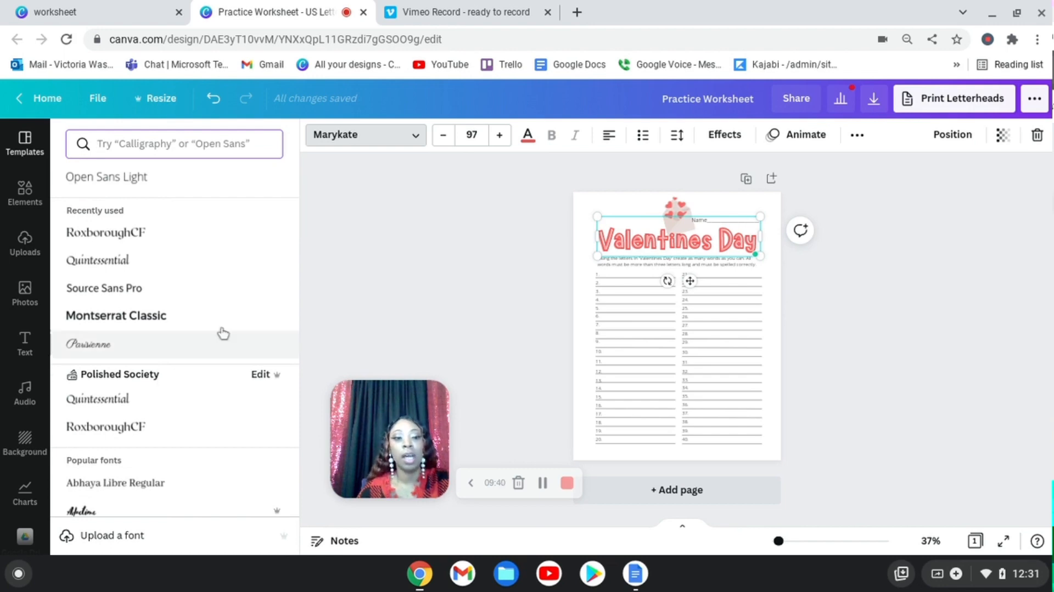
{"action": "scroll", "coordinate": [172, 263], "scroll_direction": "down", "scroll_amount": 2}
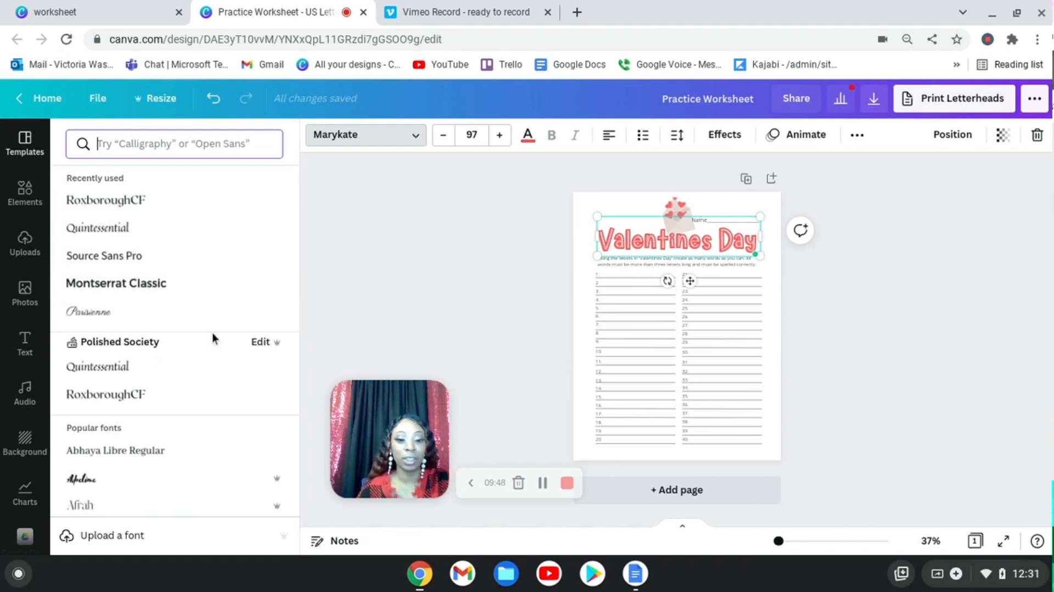
{"action": "scroll", "coordinate": [172, 368], "scroll_direction": "down", "scroll_amount": 1}
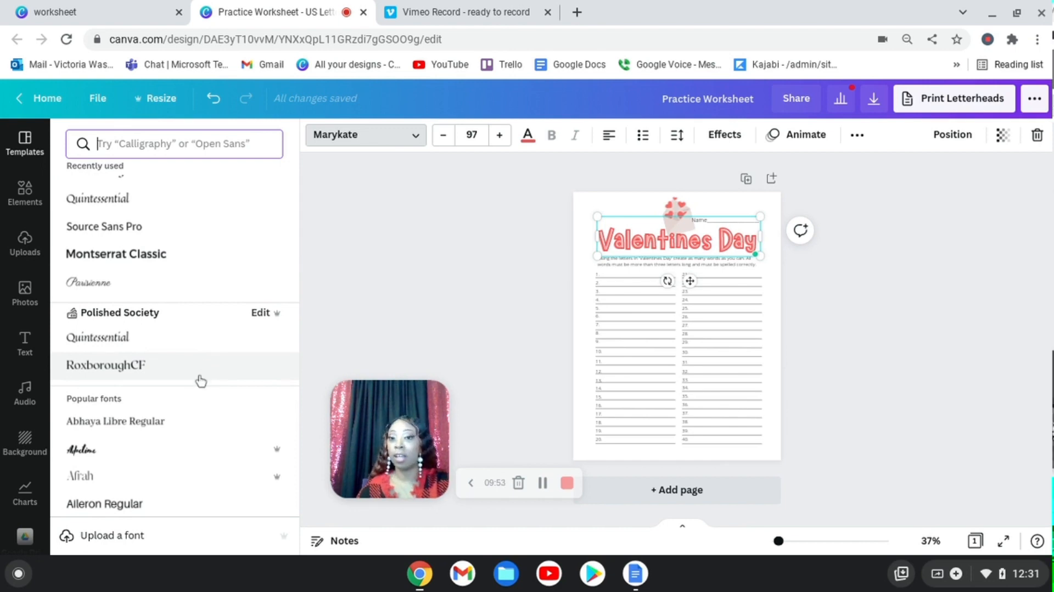
{"action": "scroll", "coordinate": [141, 321], "scroll_direction": "down", "scroll_amount": 2}
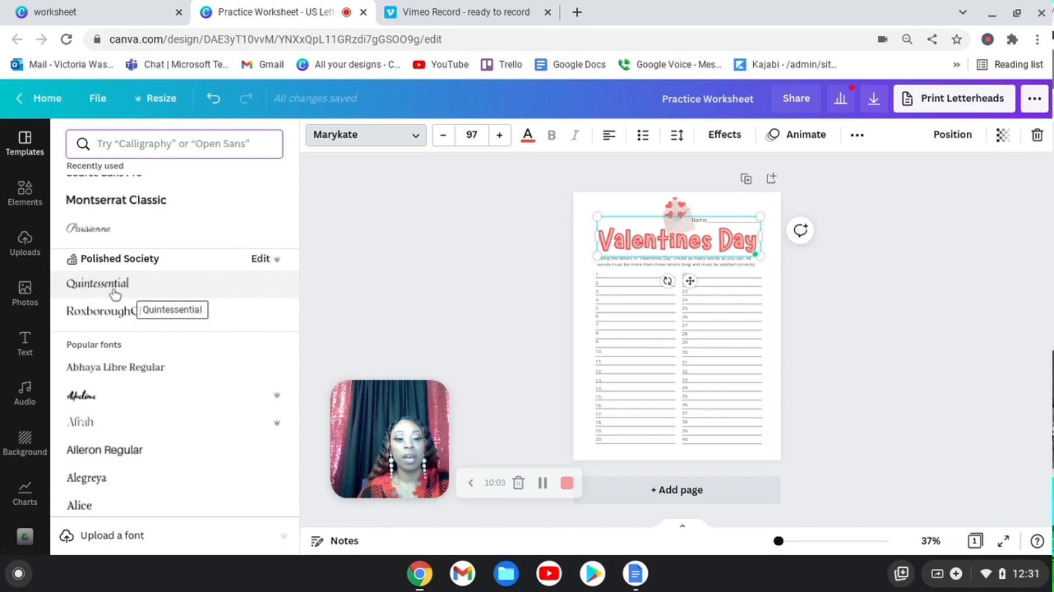
{"action": "left_click", "coordinate": [150, 290]}
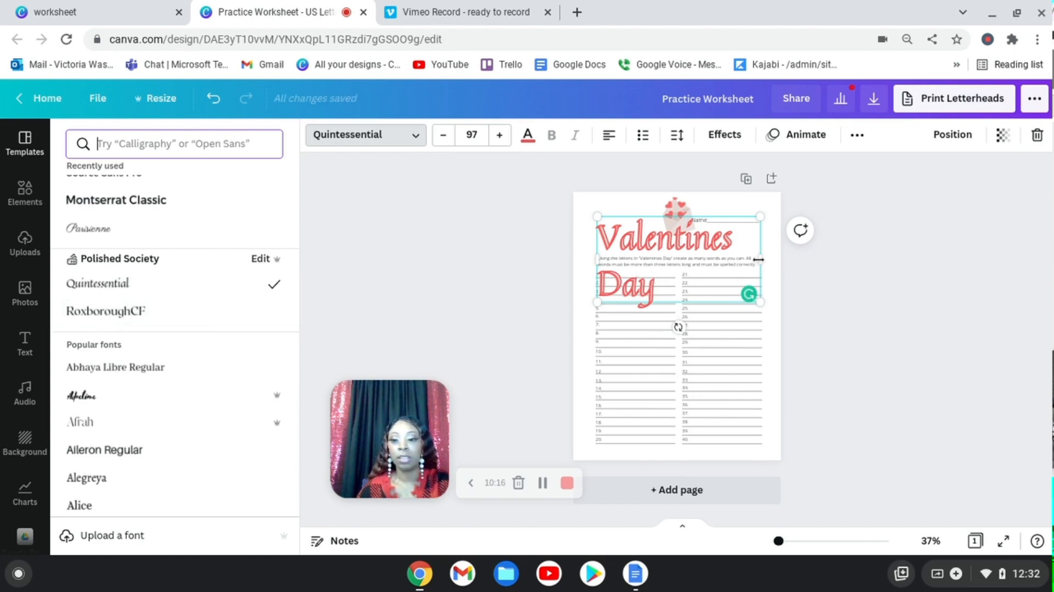
Look through the popular fonts, noting which ones carry the crown mark for paid use.
{"action": "scroll", "coordinate": [150, 302], "scroll_direction": "down", "scroll_amount": 3}
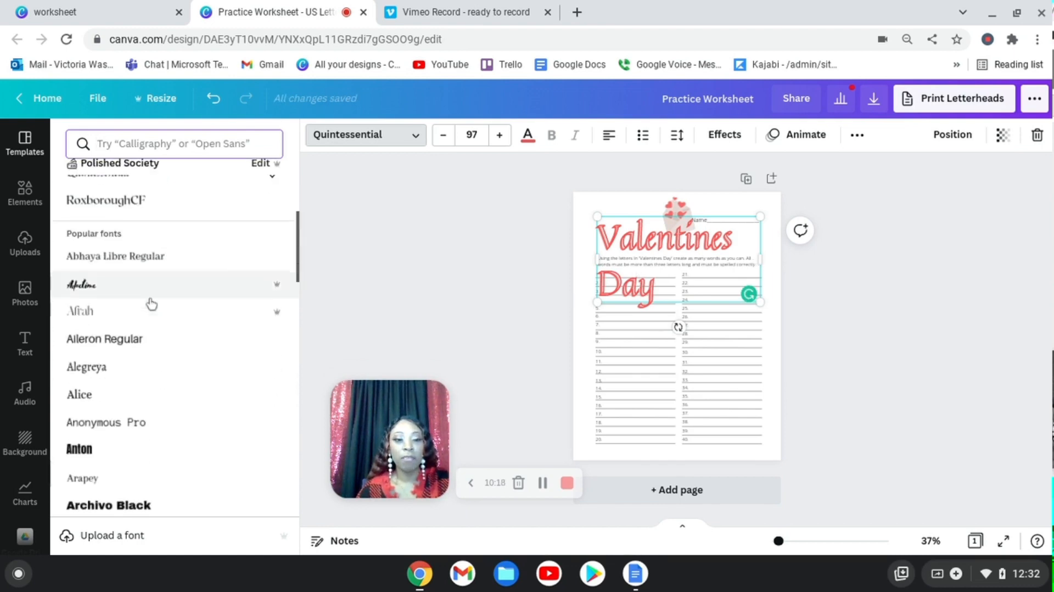
{"action": "scroll", "coordinate": [152, 304], "scroll_direction": "down", "scroll_amount": 4}
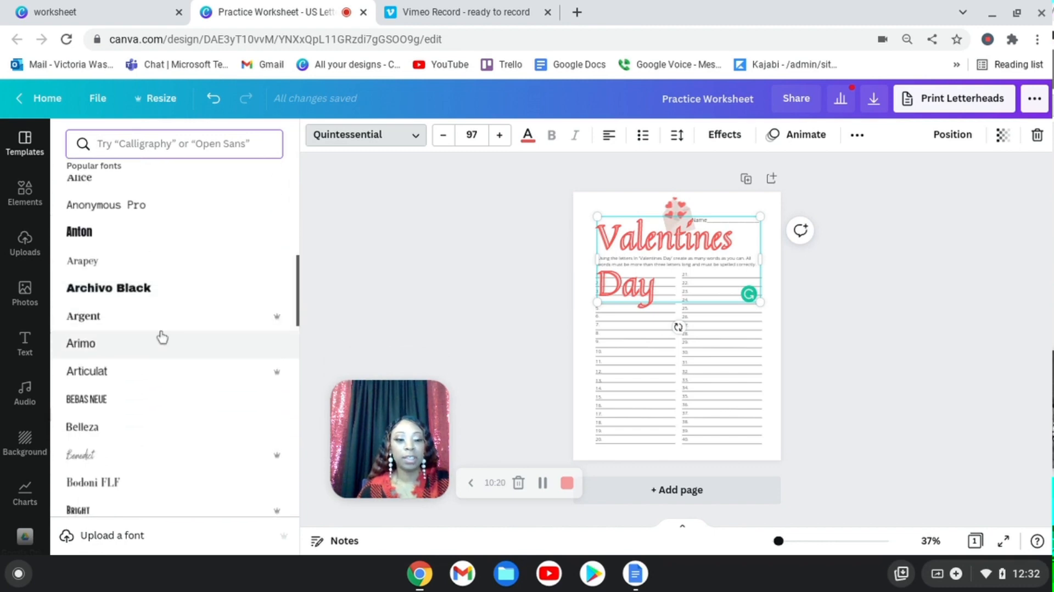
{"action": "scroll", "coordinate": [168, 333], "scroll_direction": "down", "scroll_amount": 8}
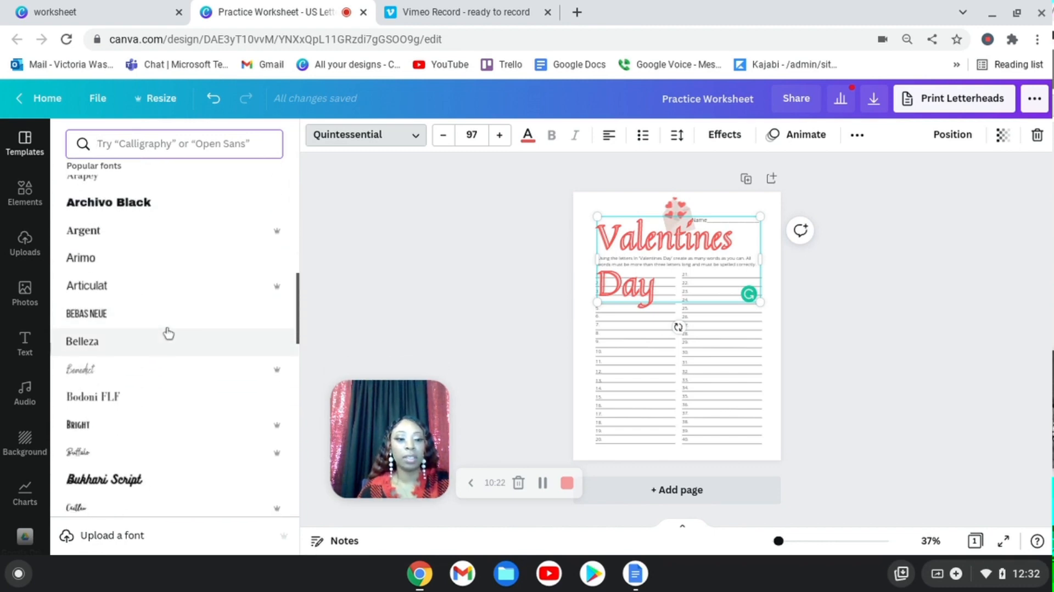
{"action": "scroll", "coordinate": [168, 339], "scroll_direction": "down", "scroll_amount": 3}
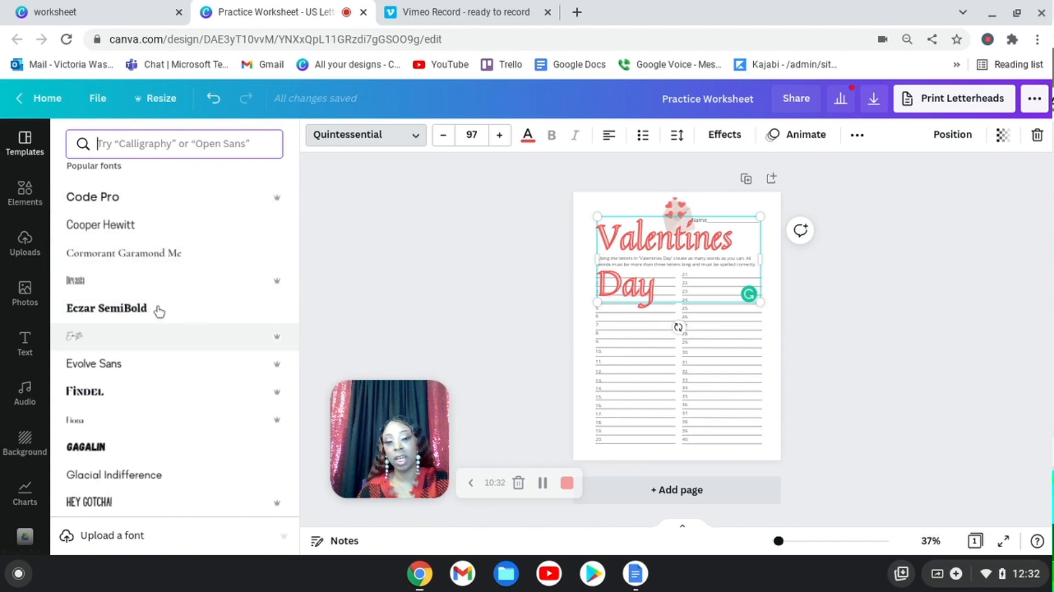
{"action": "mouse_move", "coordinate": [278, 202]}
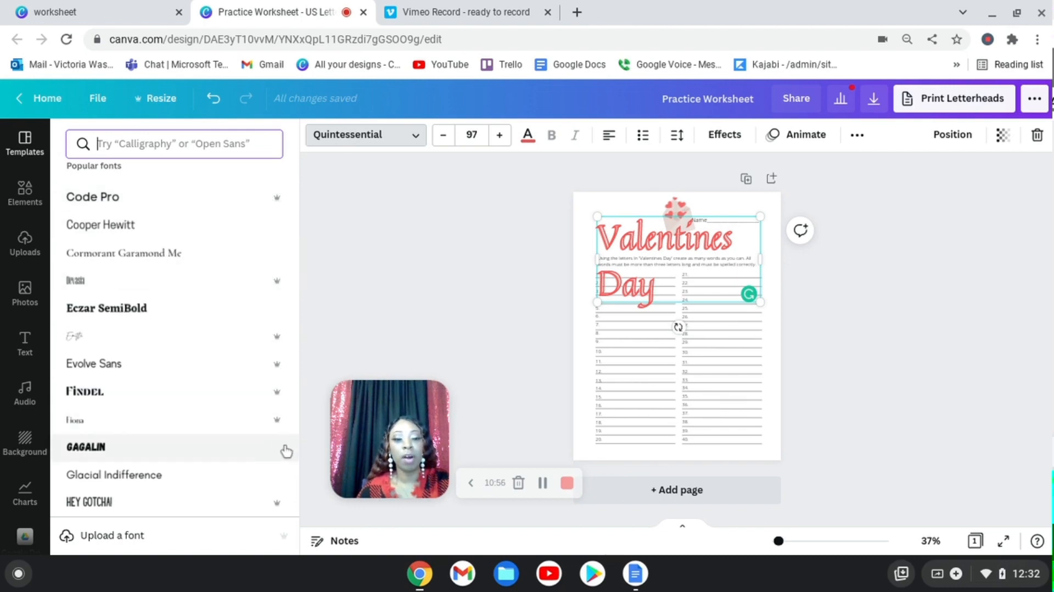
{"action": "scroll", "coordinate": [187, 373], "scroll_direction": "down", "scroll_amount": 10}
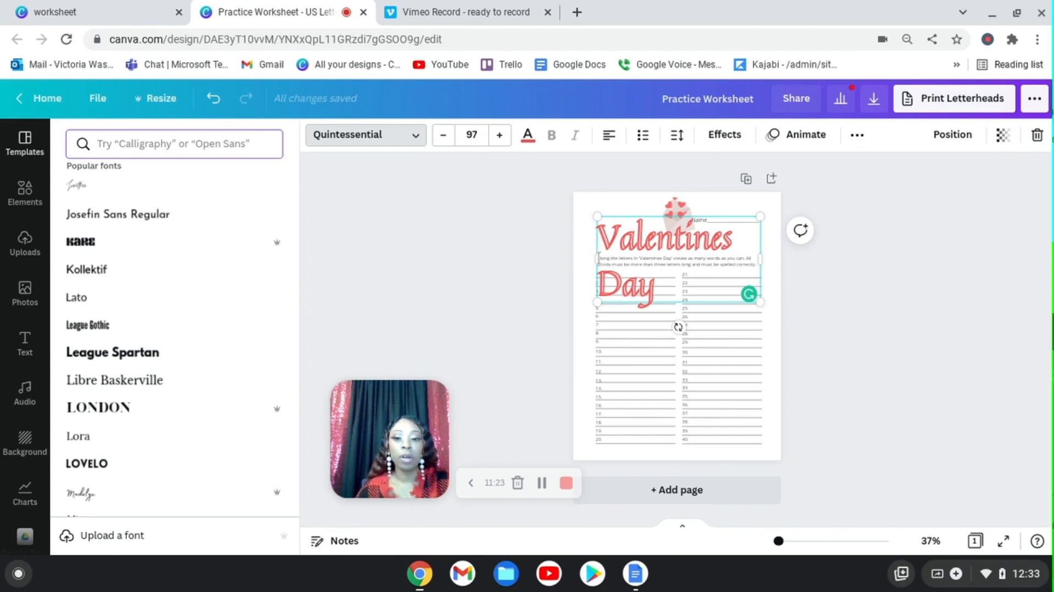
Widen the title's text box until Valentines Day fits on one line, and scale the title down to a font size of about 65.
{"action": "left_click_drag", "start_coordinate": [597, 257], "coordinate": [561, 254]}
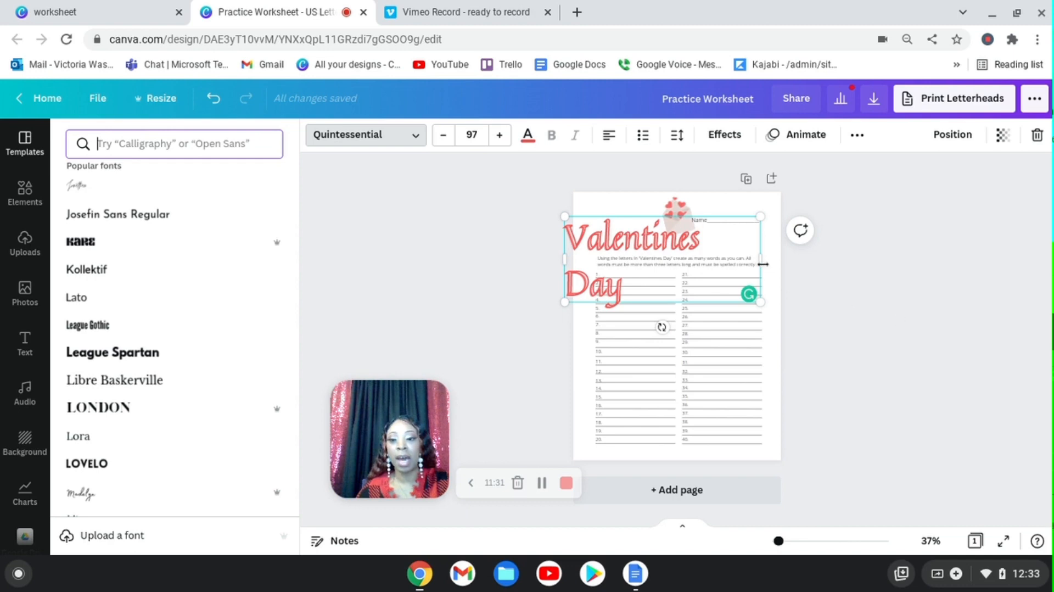
{"action": "left_click_drag", "start_coordinate": [565, 258], "coordinate": [530, 255]}
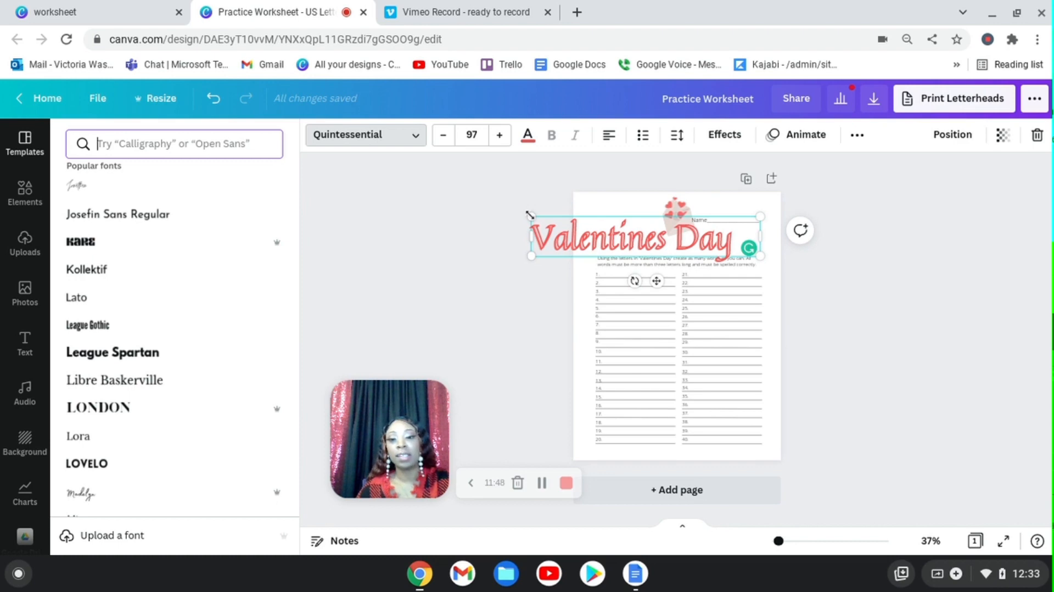
{"action": "left_click_drag", "start_coordinate": [530, 215], "coordinate": [604, 224]}
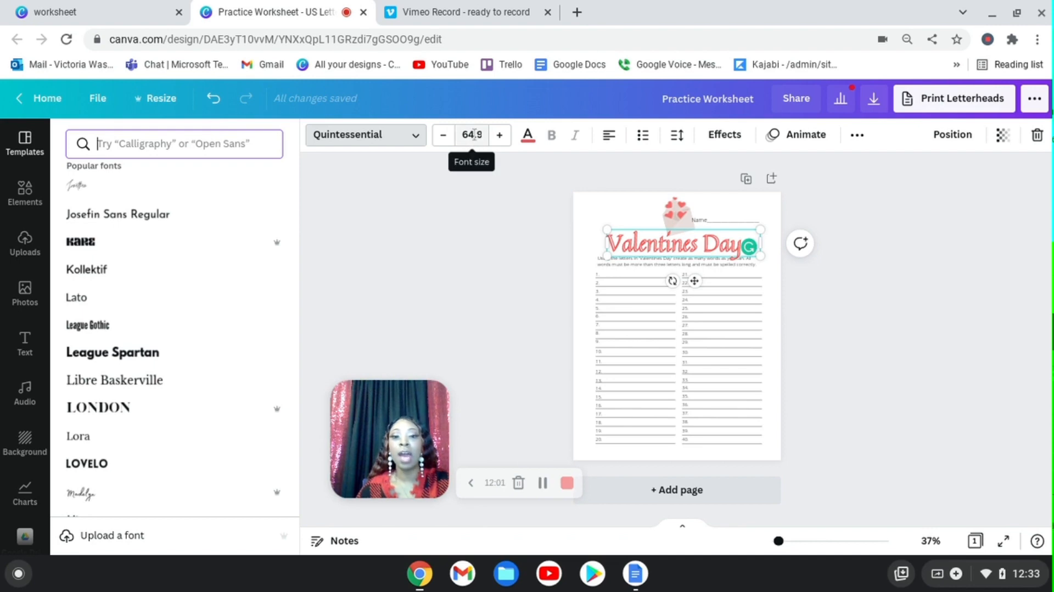
Set the font size of the Valentines Day title to 32.
{"action": "left_click", "coordinate": [471, 129]}
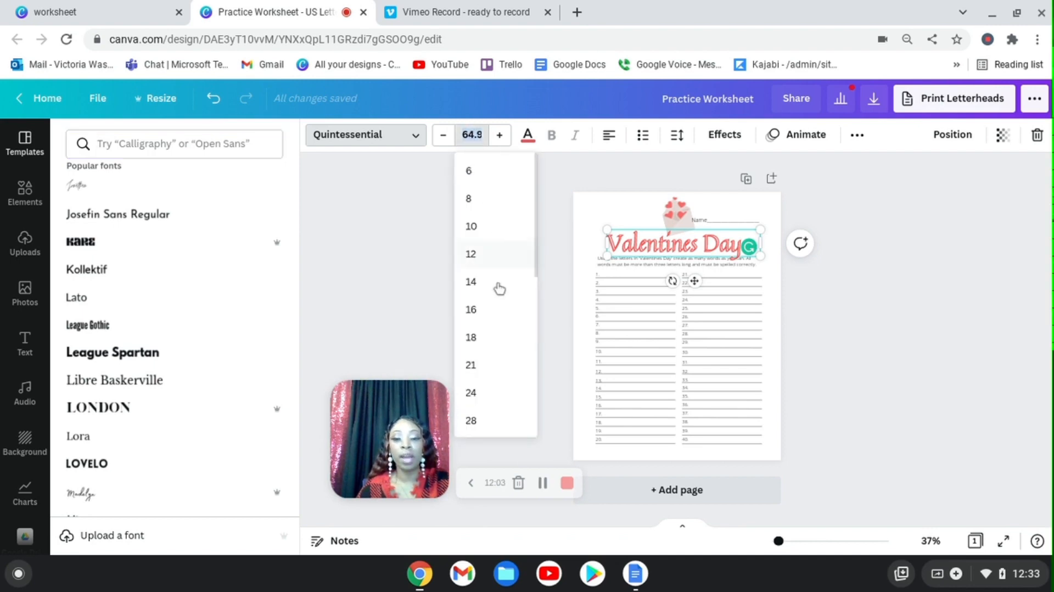
{"action": "scroll", "coordinate": [497, 288], "scroll_direction": "down", "scroll_amount": 4}
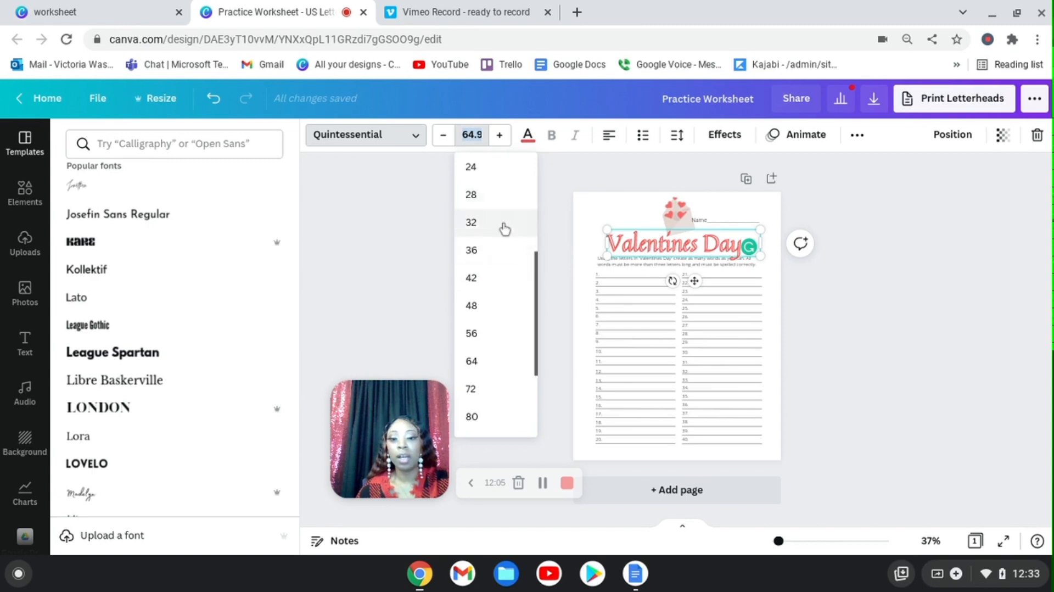
{"action": "left_click", "coordinate": [502, 226]}
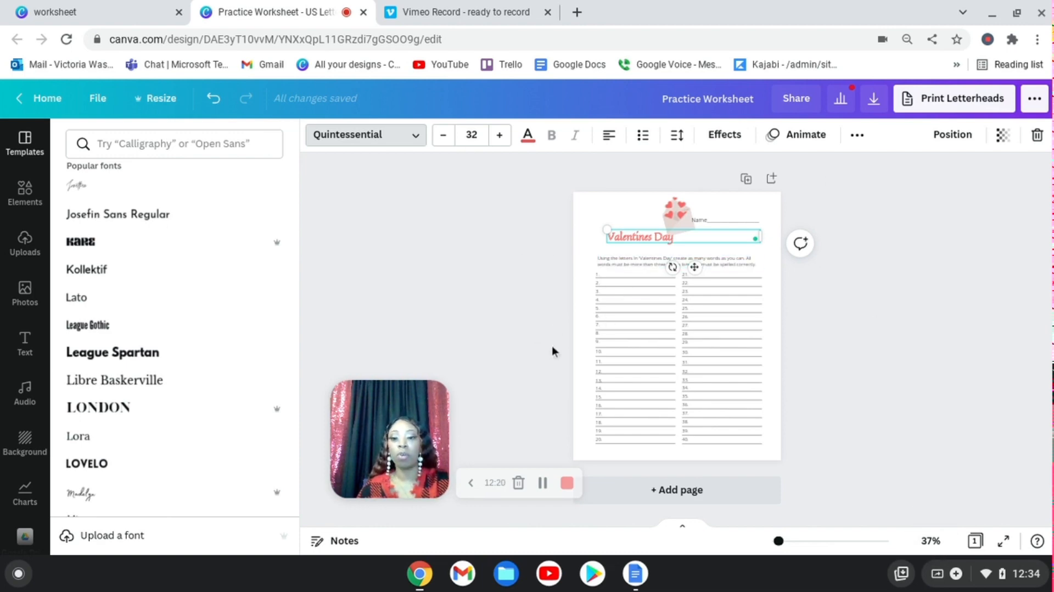
Examine the title, instructions and numbered lines at 100% zoom, and set the page zoom to 75%.
{"action": "left_click", "coordinate": [931, 541]}
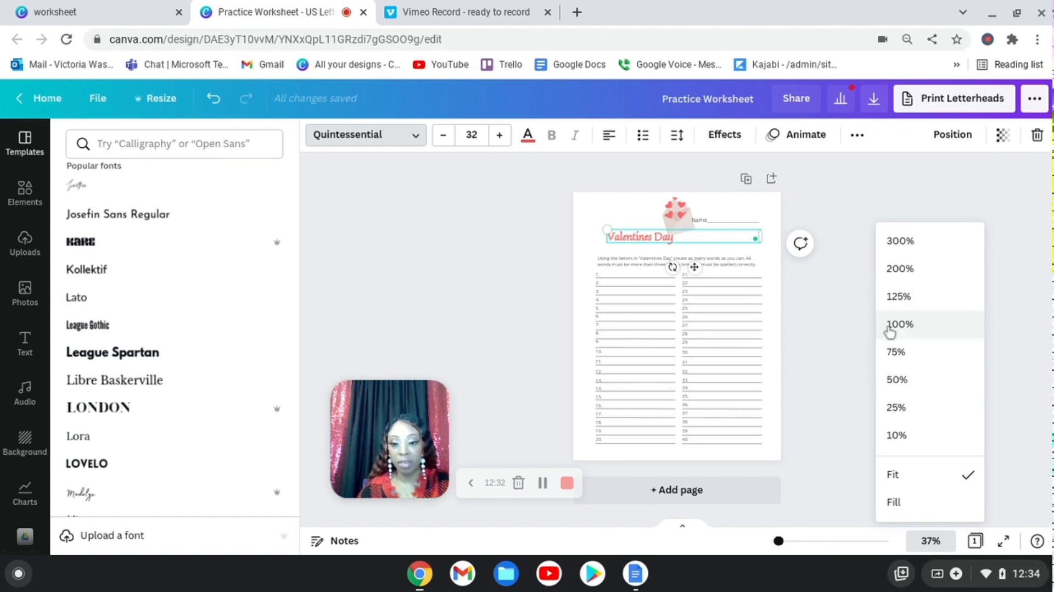
{"action": "left_click", "coordinate": [927, 332]}
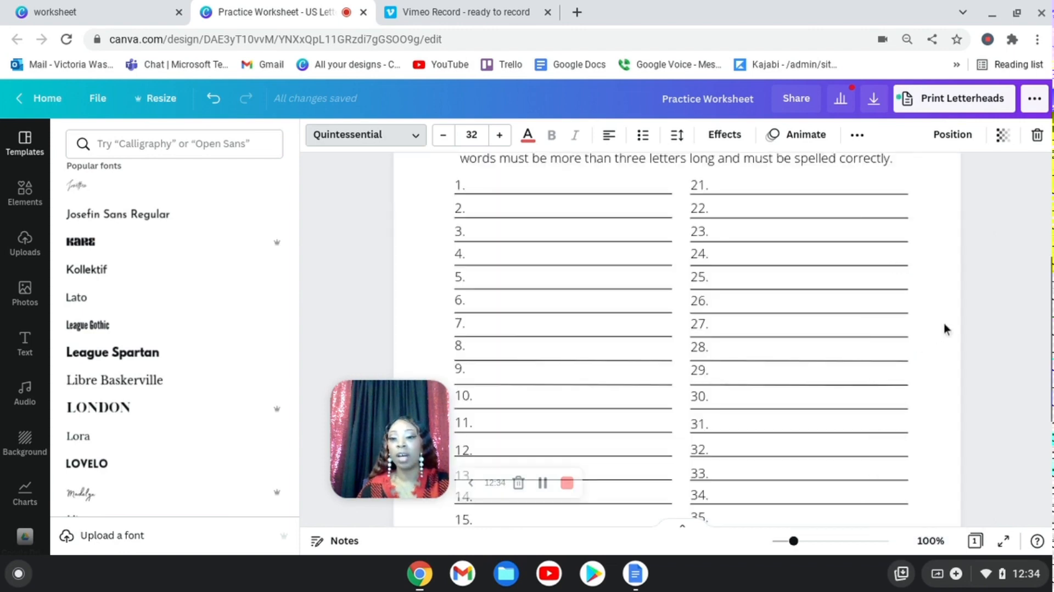
{"action": "scroll", "coordinate": [804, 409], "scroll_direction": "up", "scroll_amount": 4}
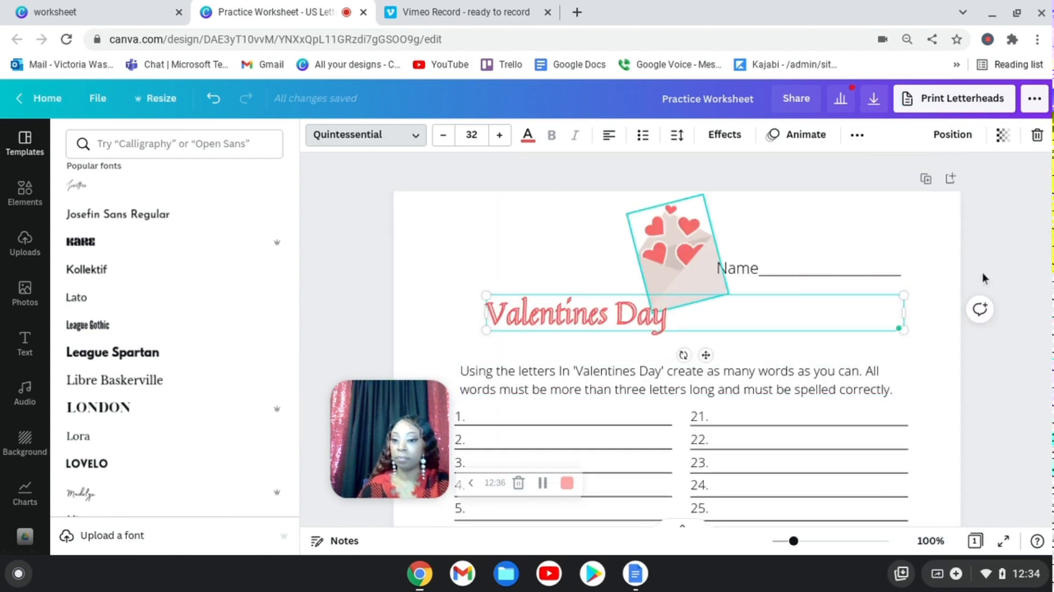
{"action": "scroll", "coordinate": [851, 318], "scroll_direction": "down", "scroll_amount": 2}
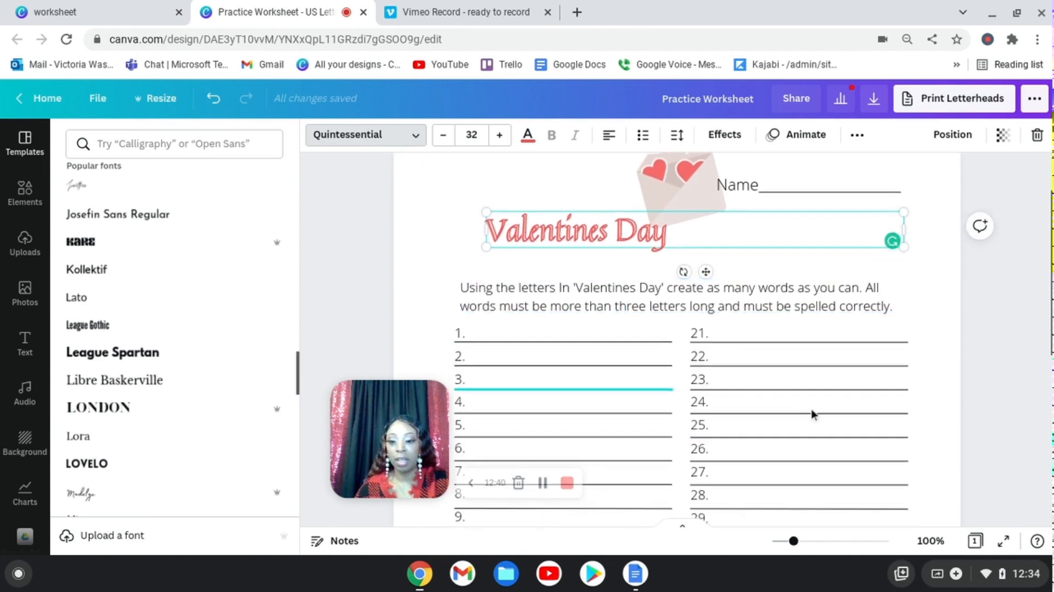
{"action": "scroll", "coordinate": [812, 413], "scroll_direction": "down", "scroll_amount": 1}
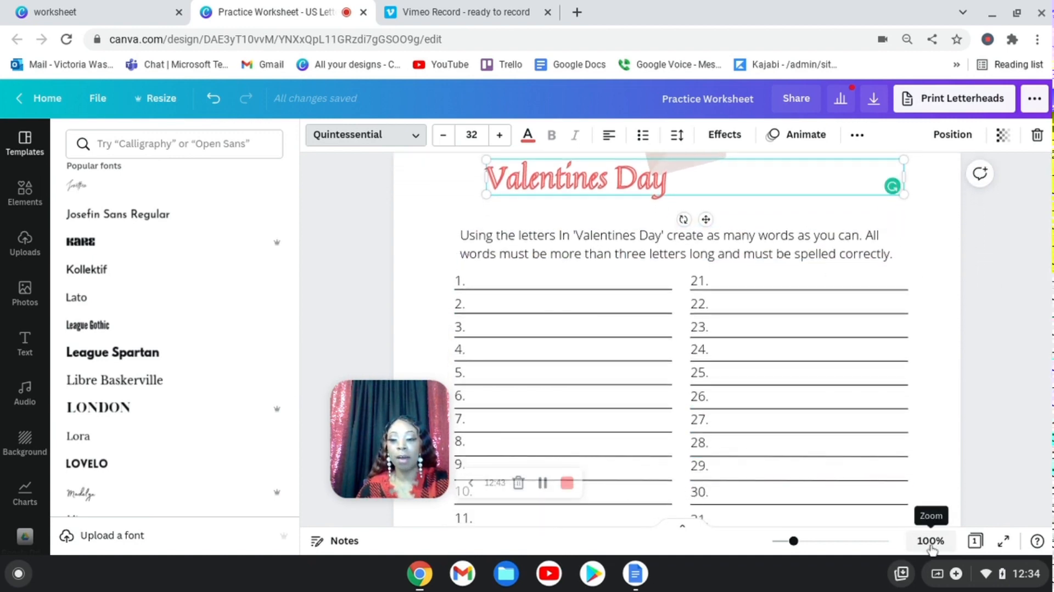
{"action": "left_click", "coordinate": [930, 541]}
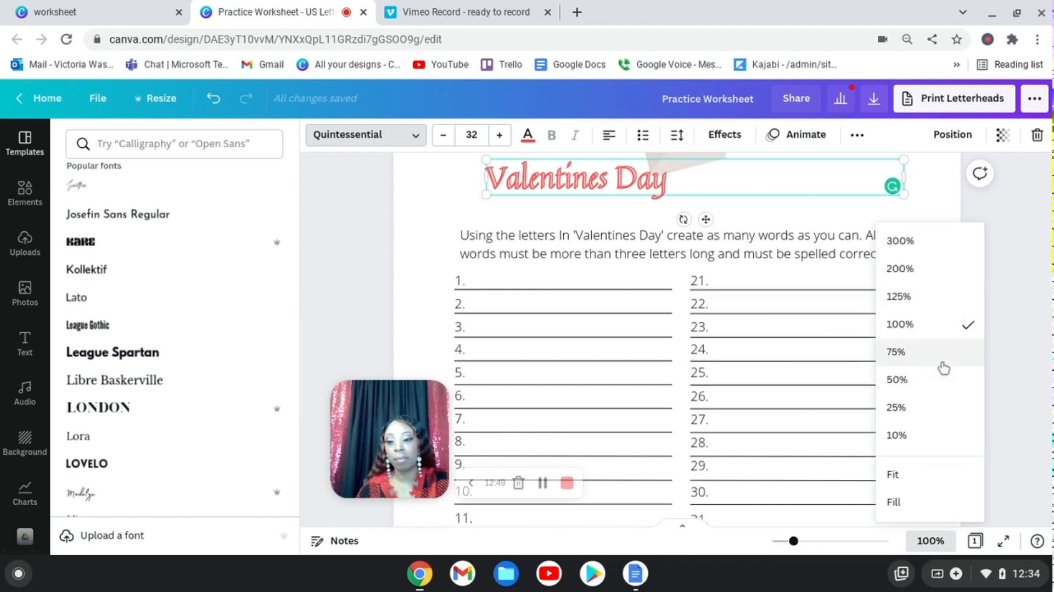
{"action": "left_click", "coordinate": [928, 351]}
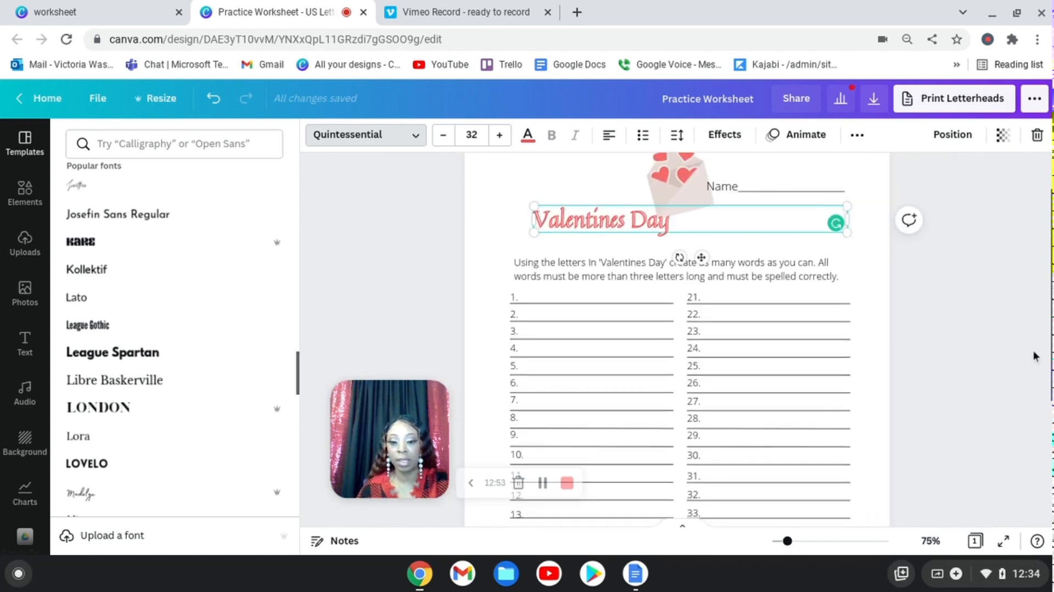
{"action": "scroll", "coordinate": [951, 336], "scroll_direction": "up", "scroll_amount": 2}
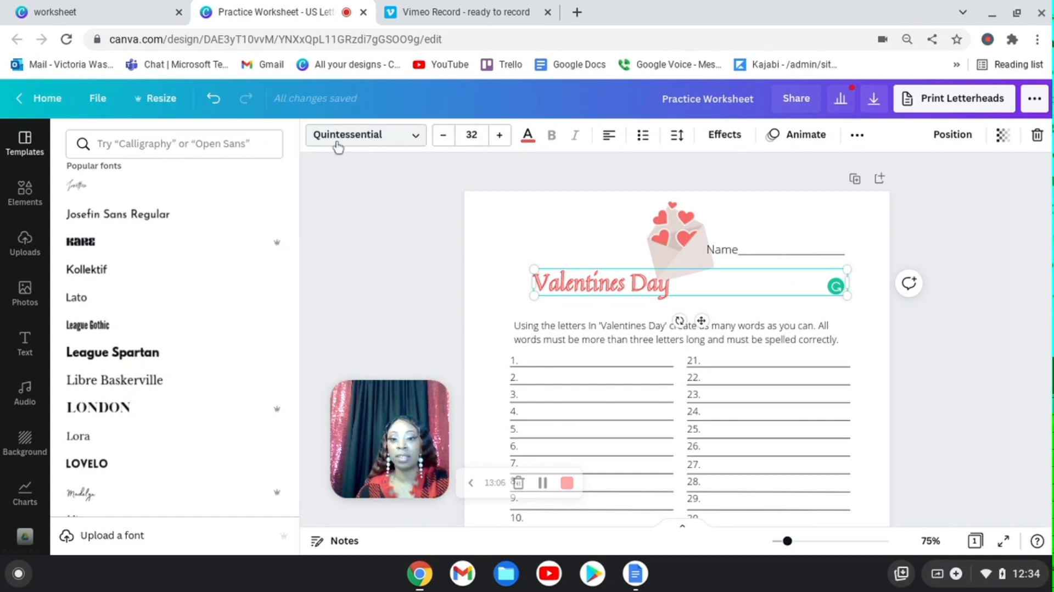
Change the text color of the Valentines Day title to a new custom teal, #30A0B4, and deselect the title.
{"action": "left_click_drag", "start_coordinate": [704, 285], "coordinate": [526, 280]}
{"action": "left_click", "coordinate": [706, 281]}
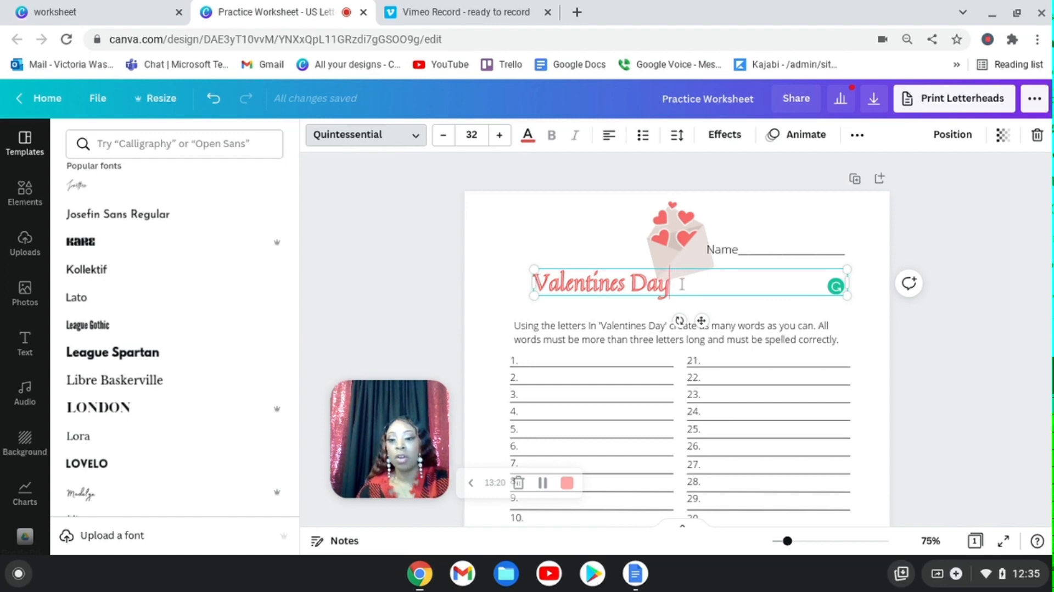
{"action": "left_click_drag", "start_coordinate": [682, 284], "coordinate": [533, 275]}
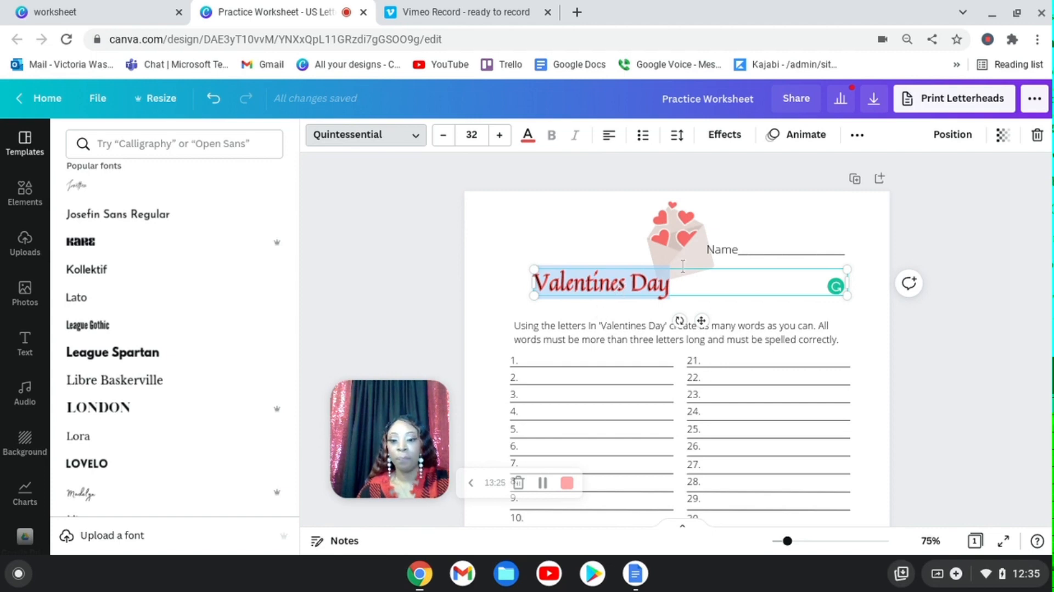
{"action": "left_click", "coordinate": [529, 141]}
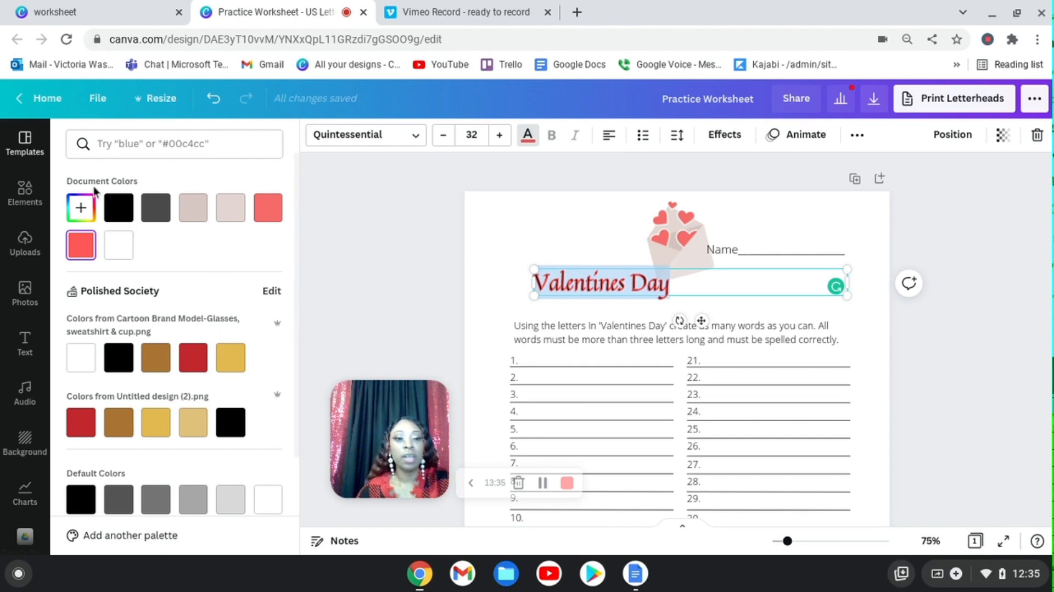
{"action": "scroll", "coordinate": [219, 258], "scroll_direction": "down", "scroll_amount": 1}
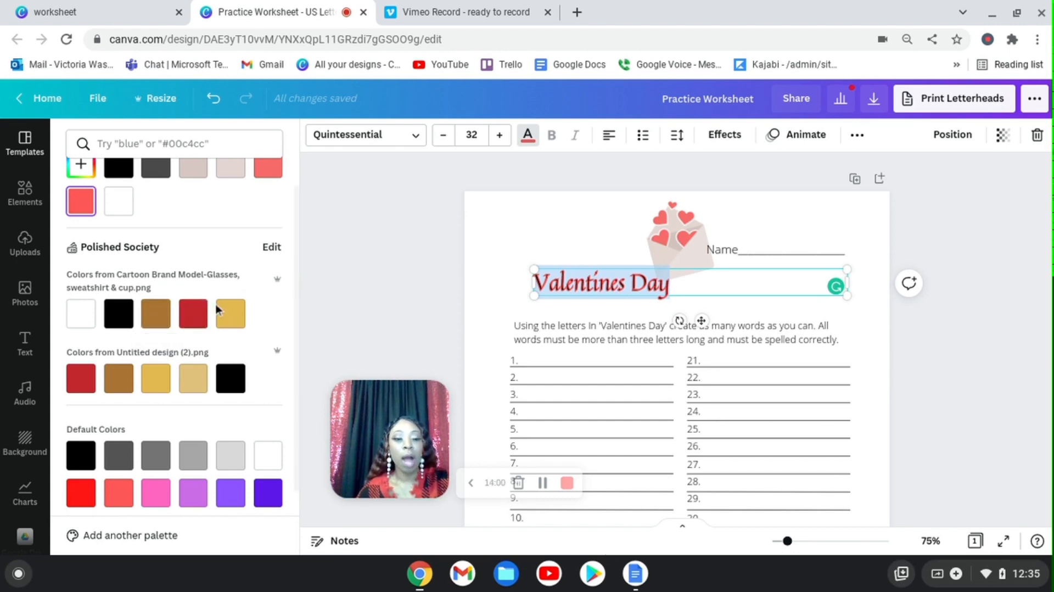
{"action": "scroll", "coordinate": [217, 309], "scroll_direction": "down", "scroll_amount": 1}
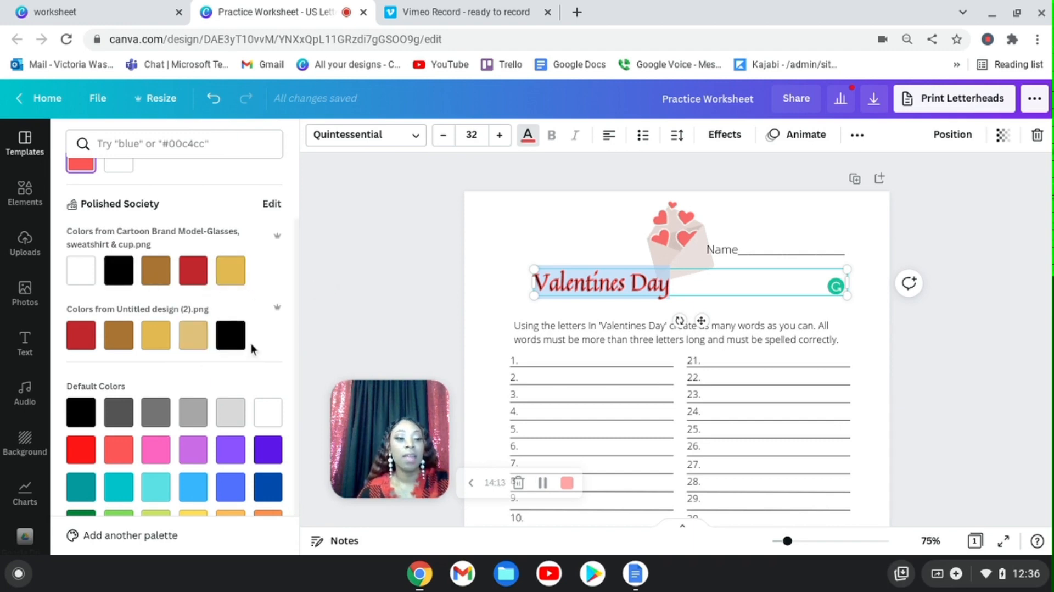
{"action": "scroll", "coordinate": [251, 344], "scroll_direction": "down", "scroll_amount": 2}
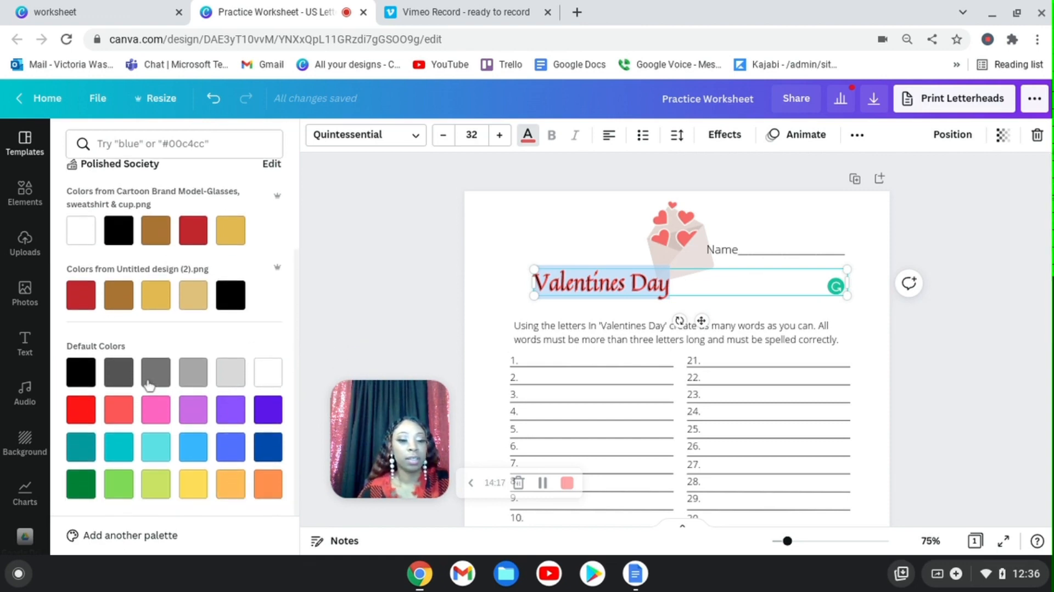
{"action": "scroll", "coordinate": [252, 341], "scroll_direction": "up", "scroll_amount": 3}
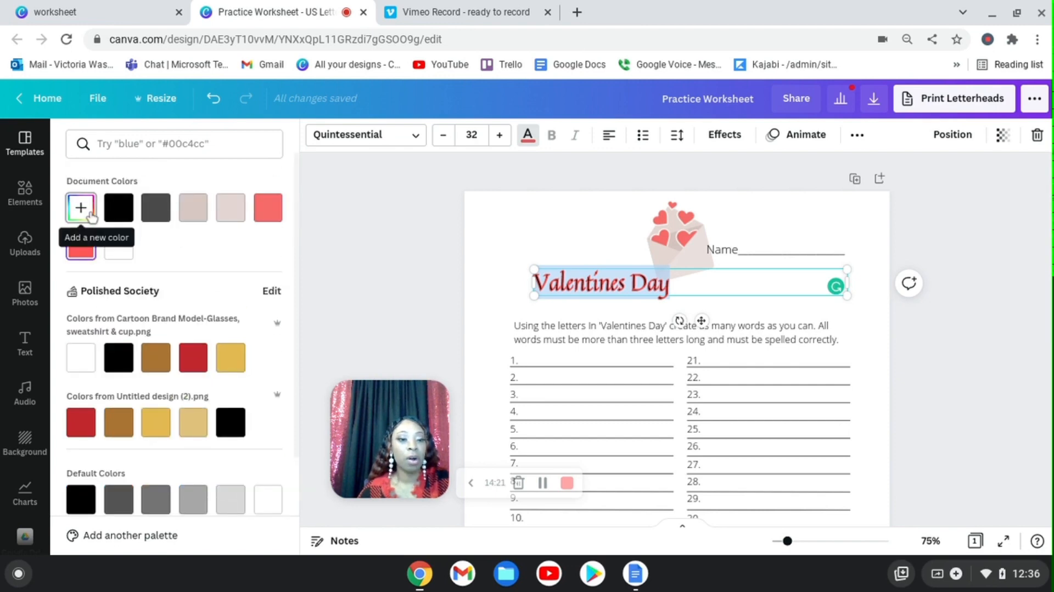
{"action": "left_click", "coordinate": [90, 216]}
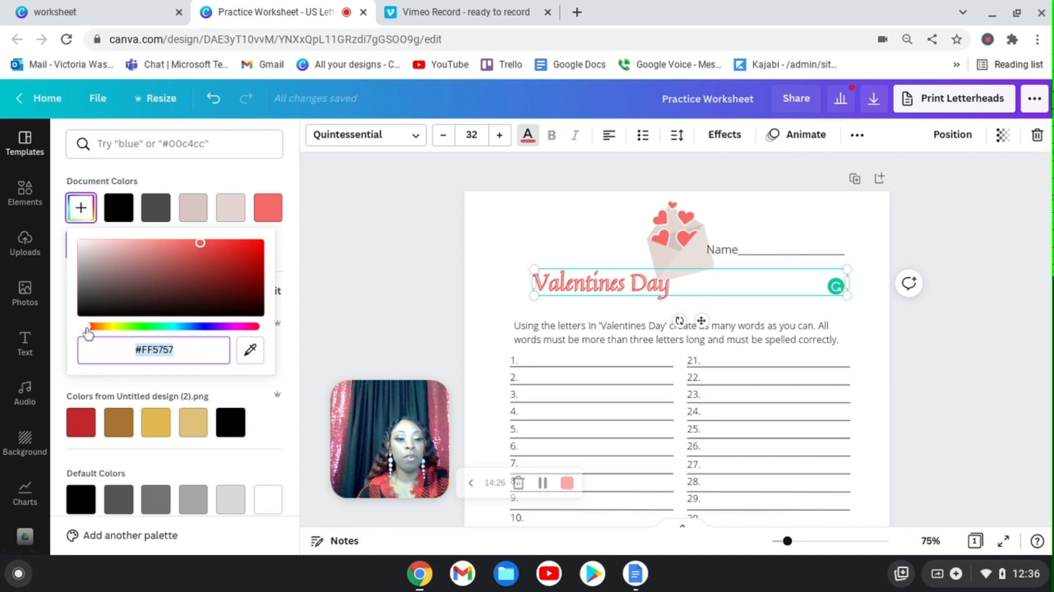
{"action": "left_click_drag", "start_coordinate": [200, 246], "coordinate": [214, 262]}
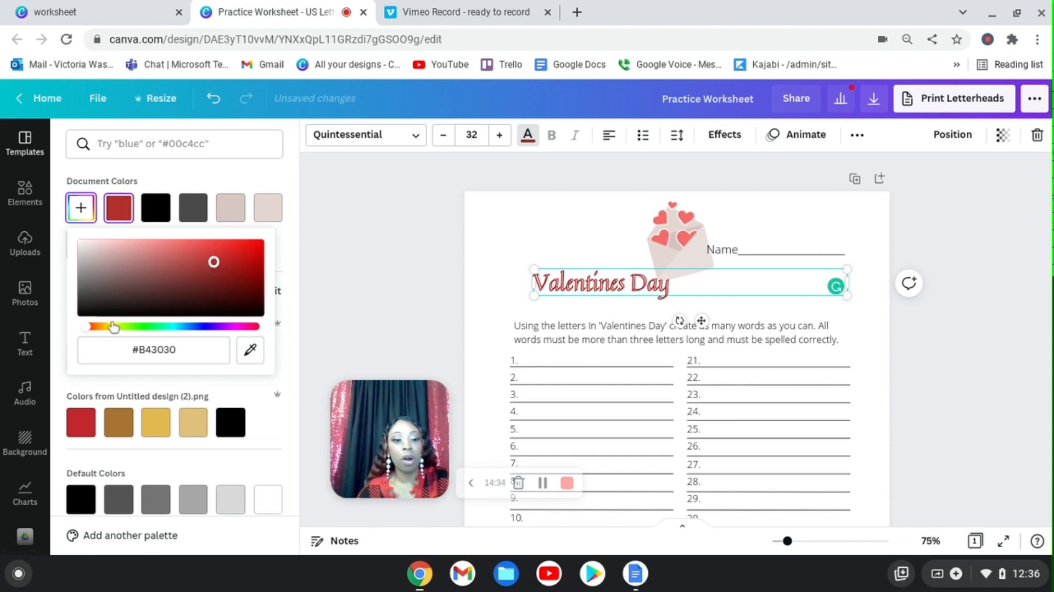
{"action": "left_click_drag", "start_coordinate": [93, 328], "coordinate": [177, 329]}
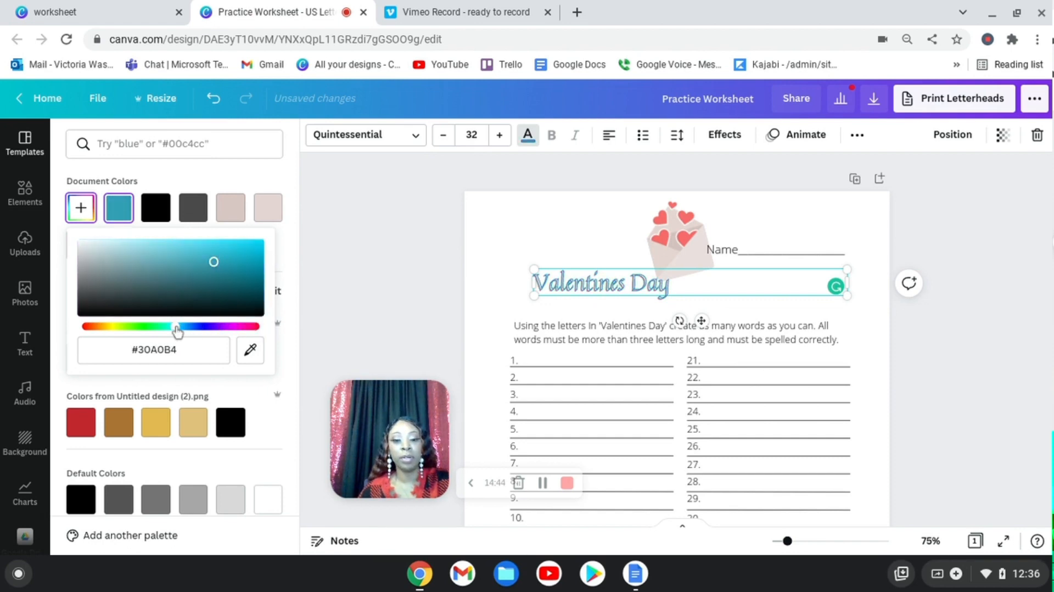
{"action": "left_click", "coordinate": [344, 237]}
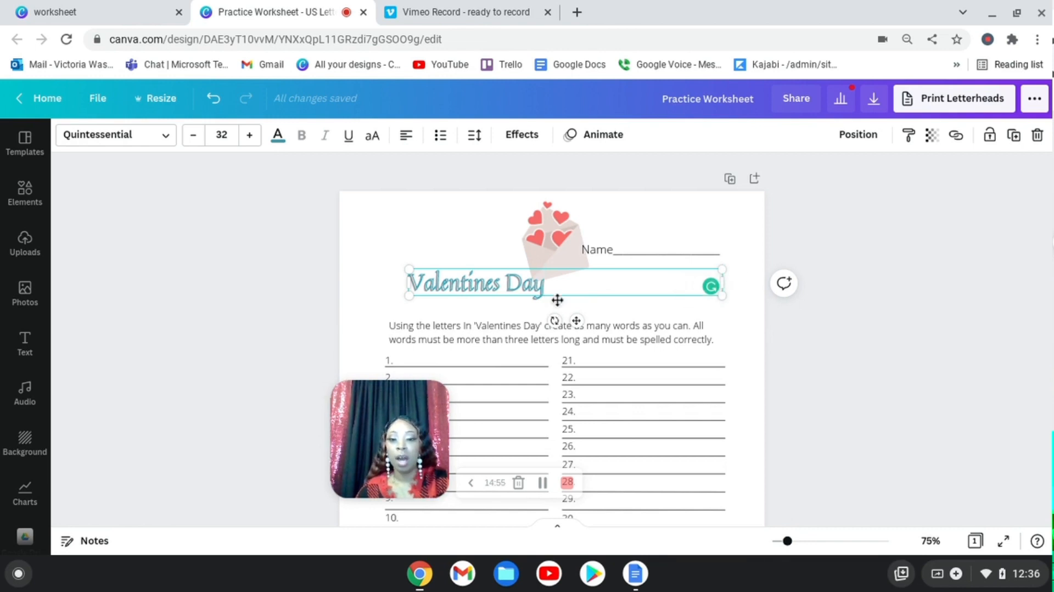
{"action": "left_click", "coordinate": [867, 307]}
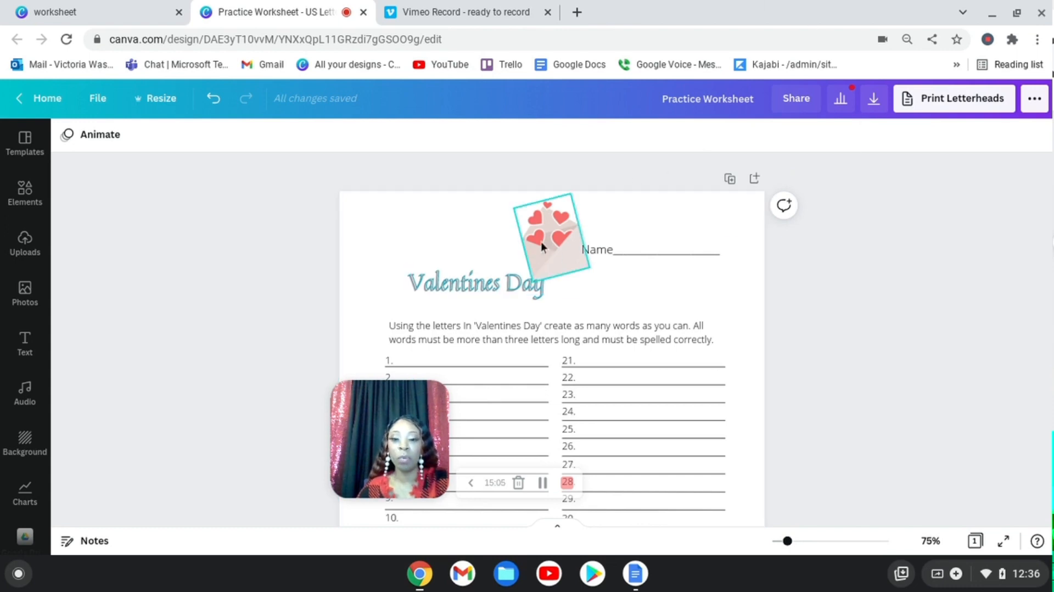
Move the envelope graphic away from the Name line so it sits just above the end of the Valentines Day title.
{"action": "left_click_drag", "start_coordinate": [545, 242], "coordinate": [509, 245]}
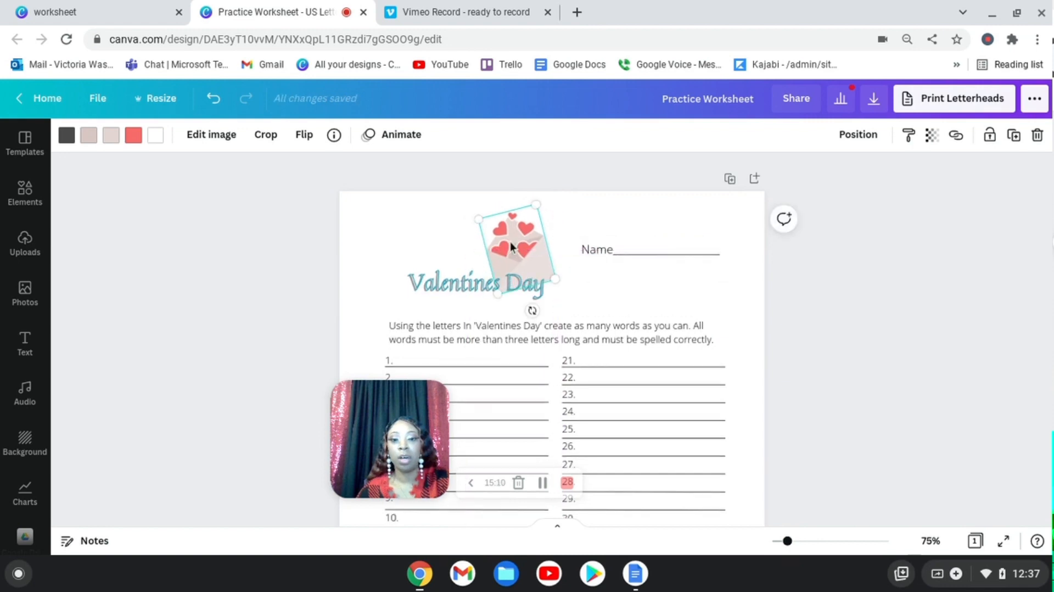
{"action": "double_click", "coordinate": [508, 245]}
{"action": "left_click", "coordinate": [731, 275]}
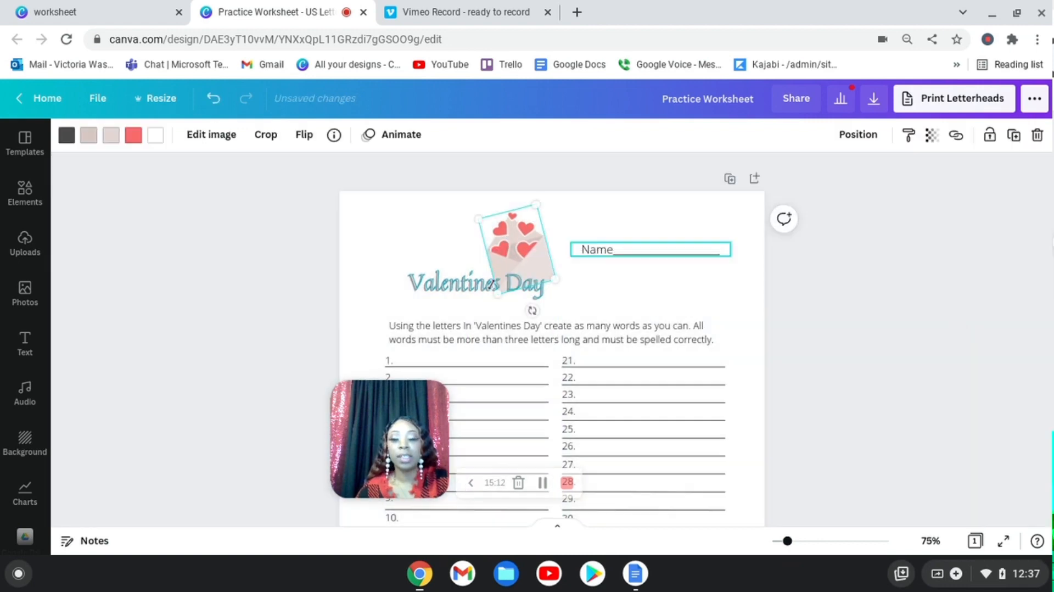
{"action": "left_click_drag", "start_coordinate": [529, 242], "coordinate": [536, 238]}
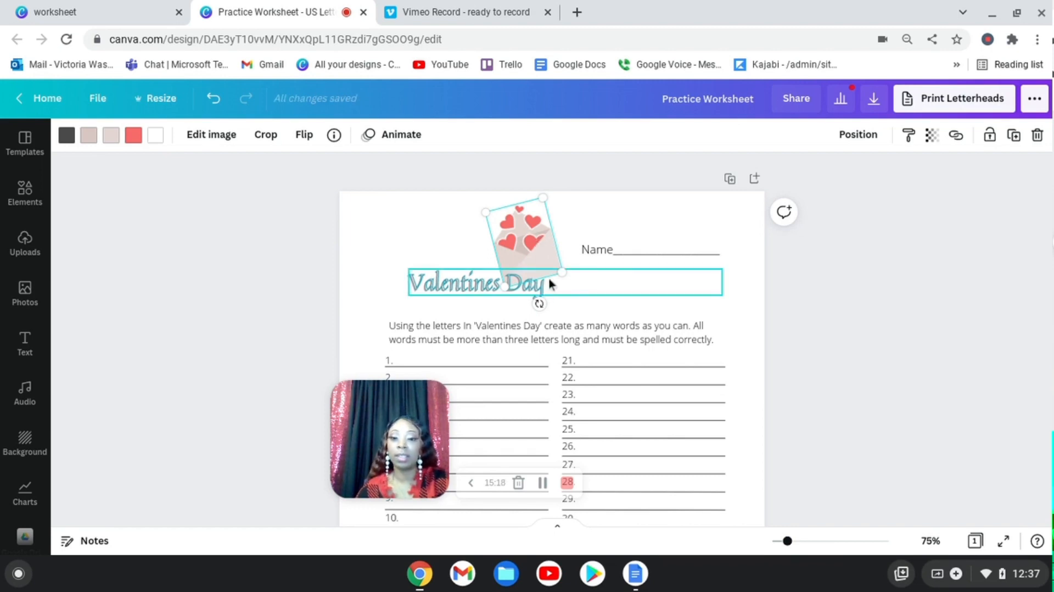
{"action": "left_click", "coordinate": [407, 219]}
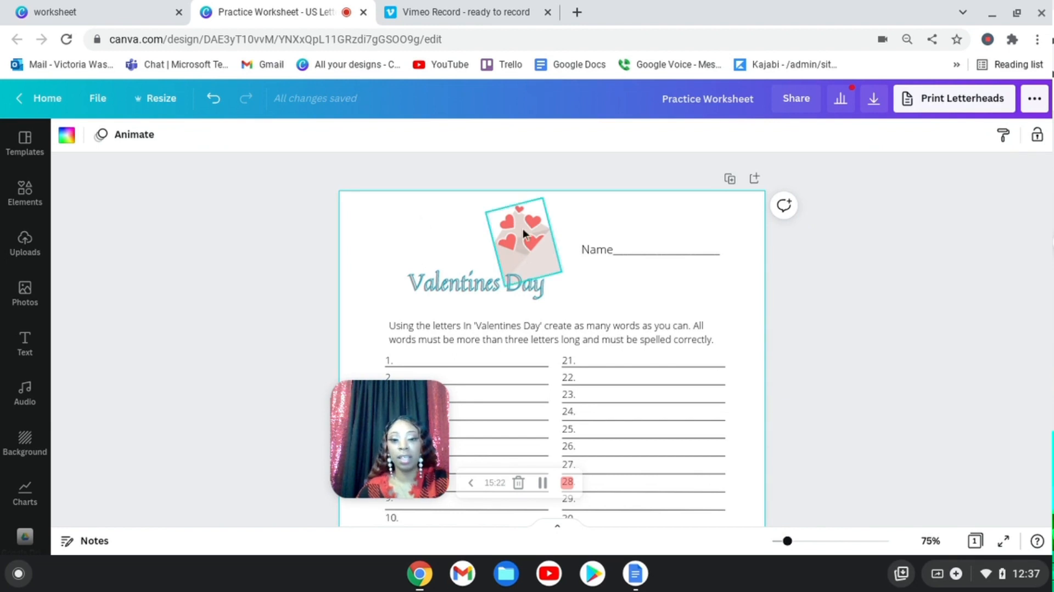
Recolor the envelope graphic's hearts with the Polished Society brand red and the envelope's inside with the teal document color.
{"action": "left_click", "coordinate": [531, 248]}
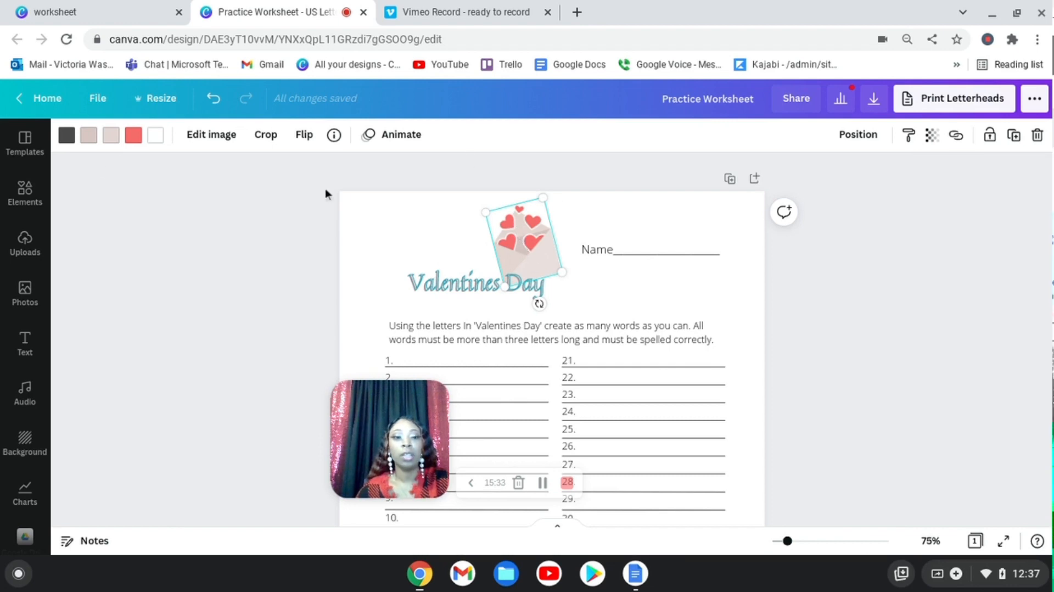
{"action": "left_click", "coordinate": [134, 136]}
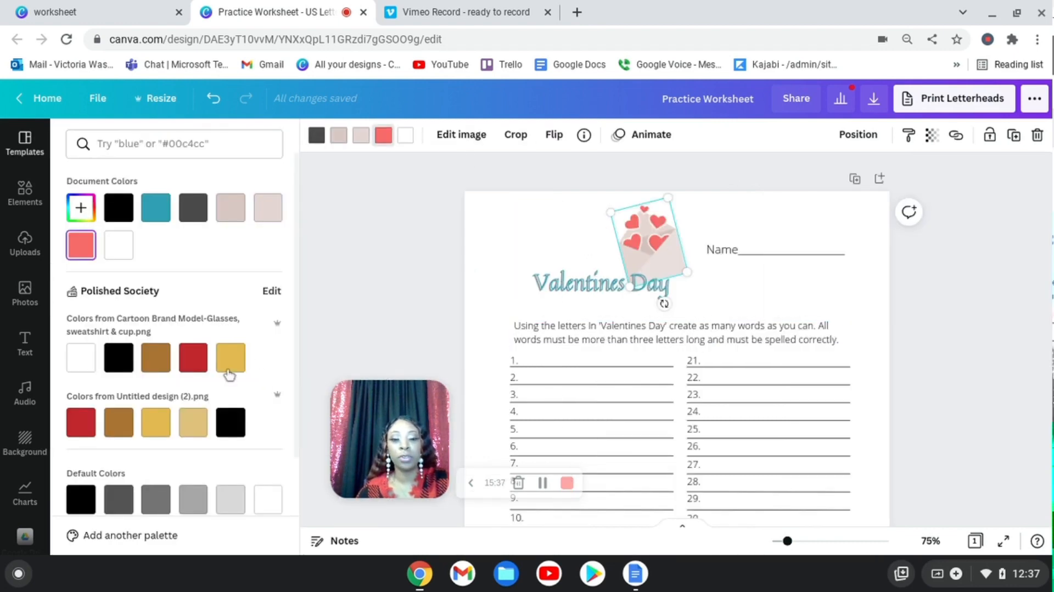
{"action": "left_click", "coordinate": [201, 364]}
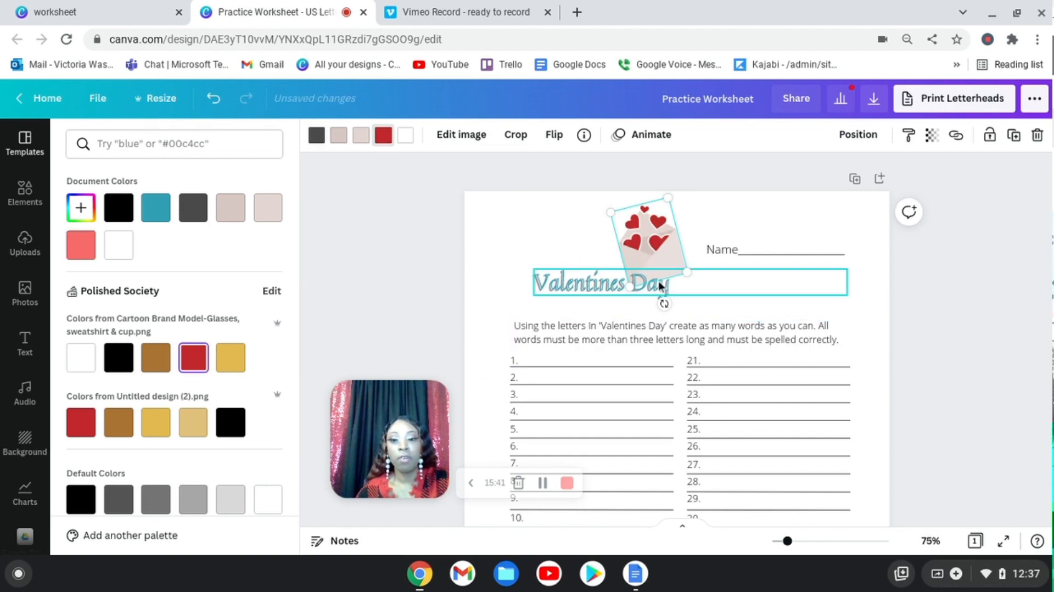
{"action": "left_click", "coordinate": [339, 135]}
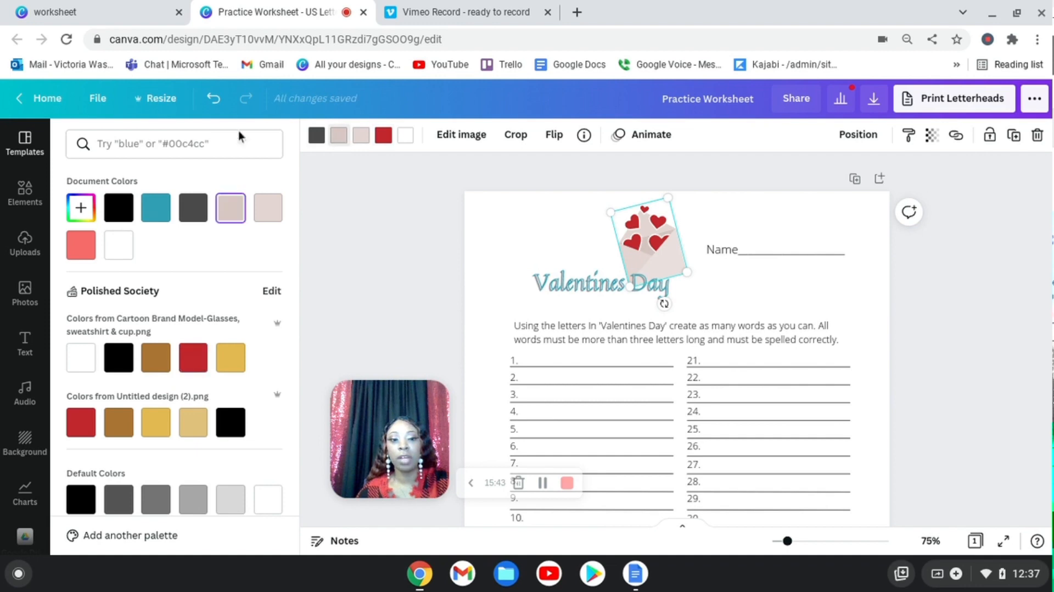
{"action": "left_click", "coordinate": [156, 207]}
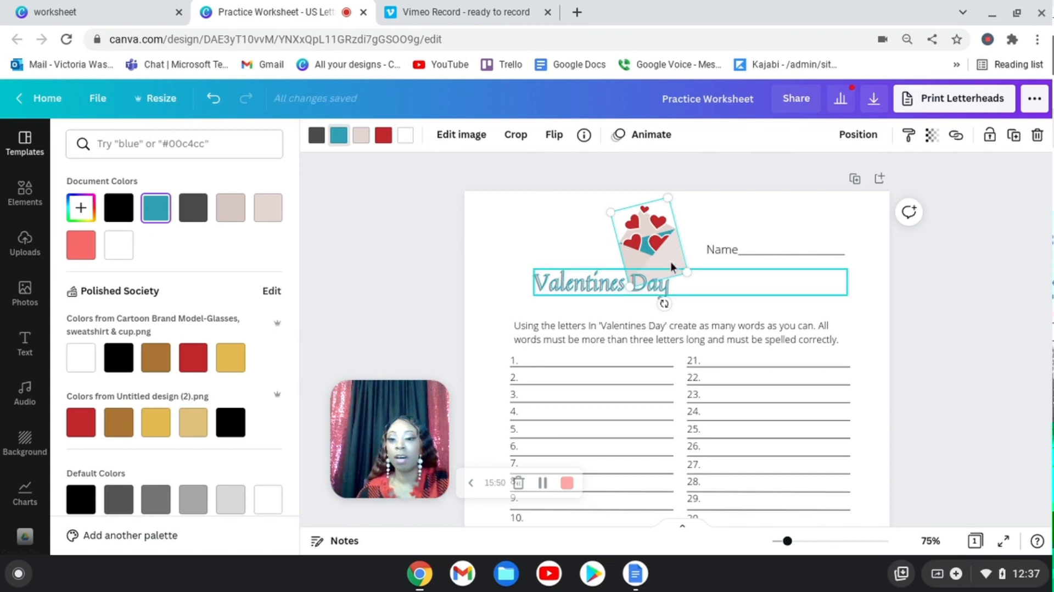
Recolor the envelope's light beige body with the darker beige document color, and nudge the graphic slightly up and to the left.
{"action": "left_click", "coordinate": [360, 135]}
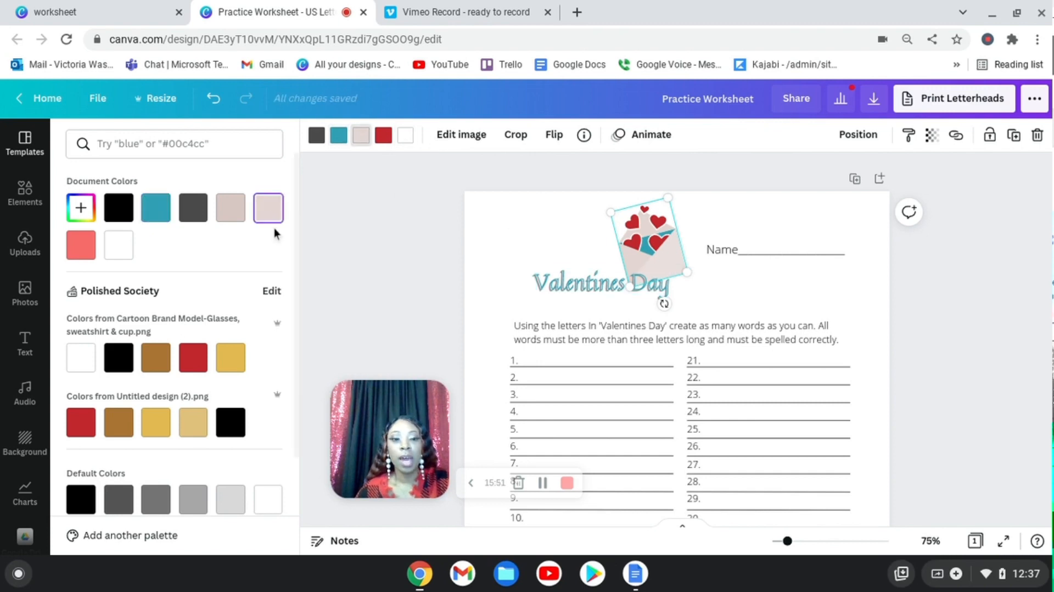
{"action": "left_click", "coordinate": [232, 209]}
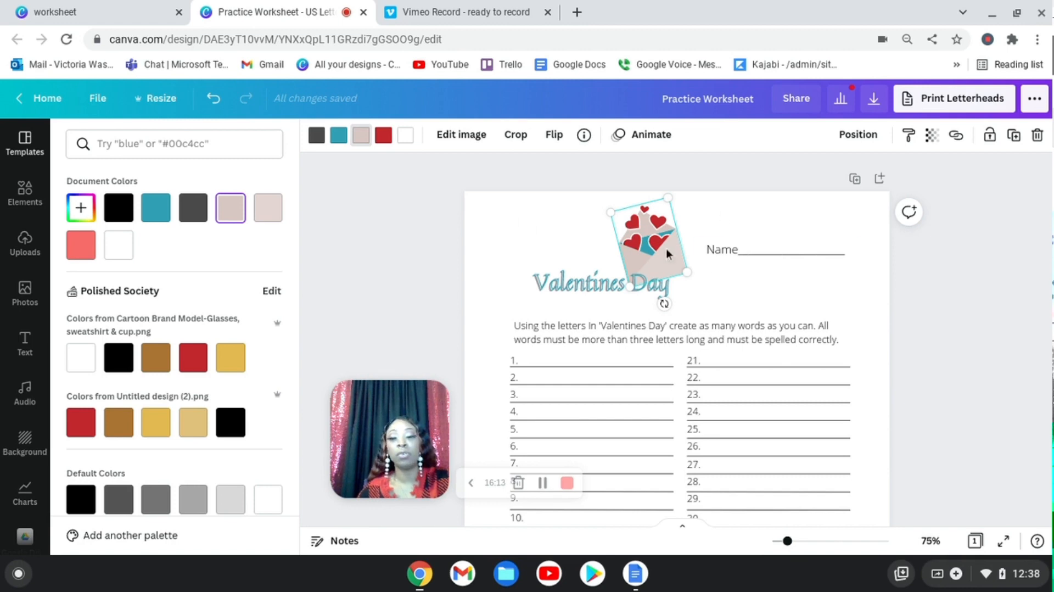
{"action": "left_click_drag", "start_coordinate": [667, 250], "coordinate": [662, 242]}
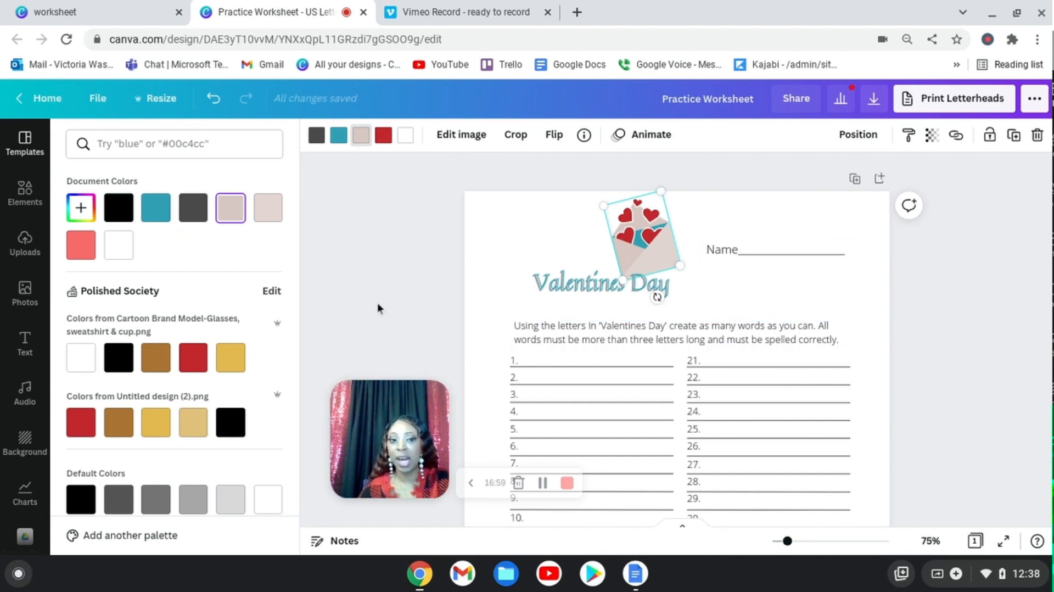
Shrink the envelope graphic slightly and reposition it just above the end of the Valentines Day title.
{"action": "left_click_drag", "start_coordinate": [661, 193], "coordinate": [653, 209]}
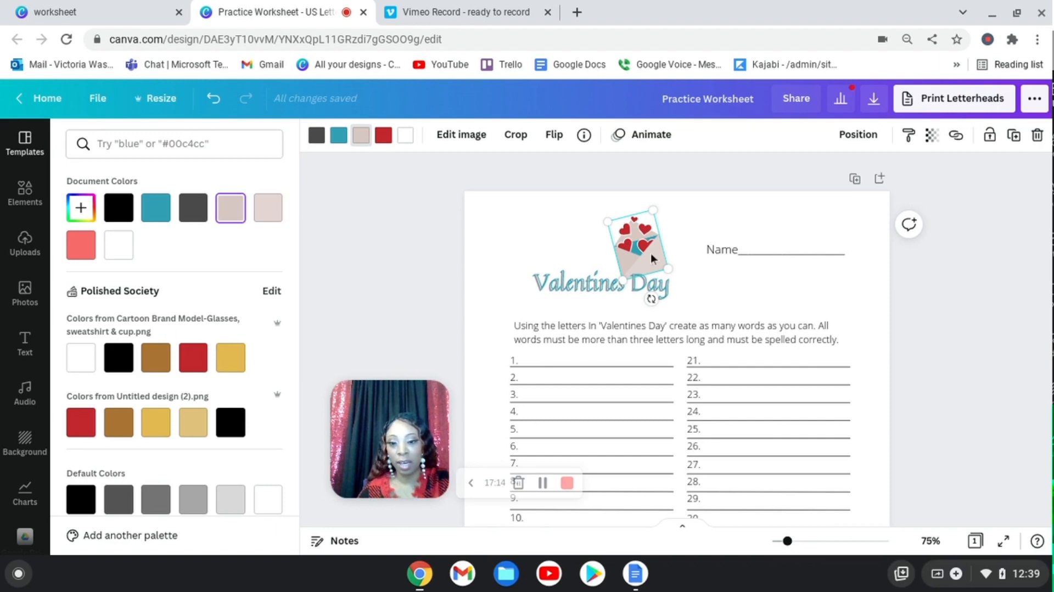
{"action": "left_click", "coordinate": [390, 242]}
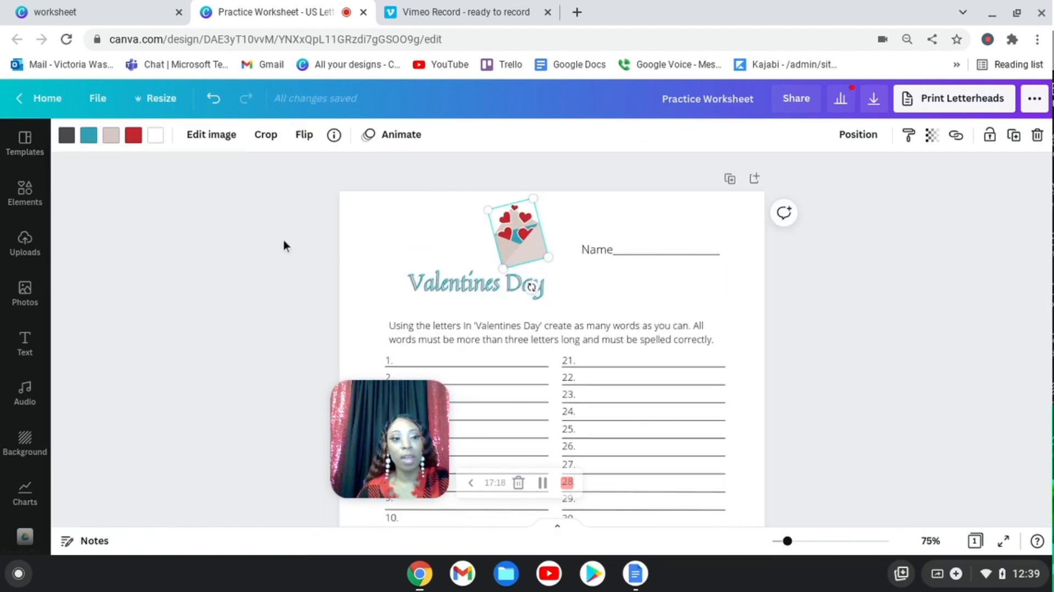
{"action": "left_click_drag", "start_coordinate": [532, 242], "coordinate": [535, 243]}
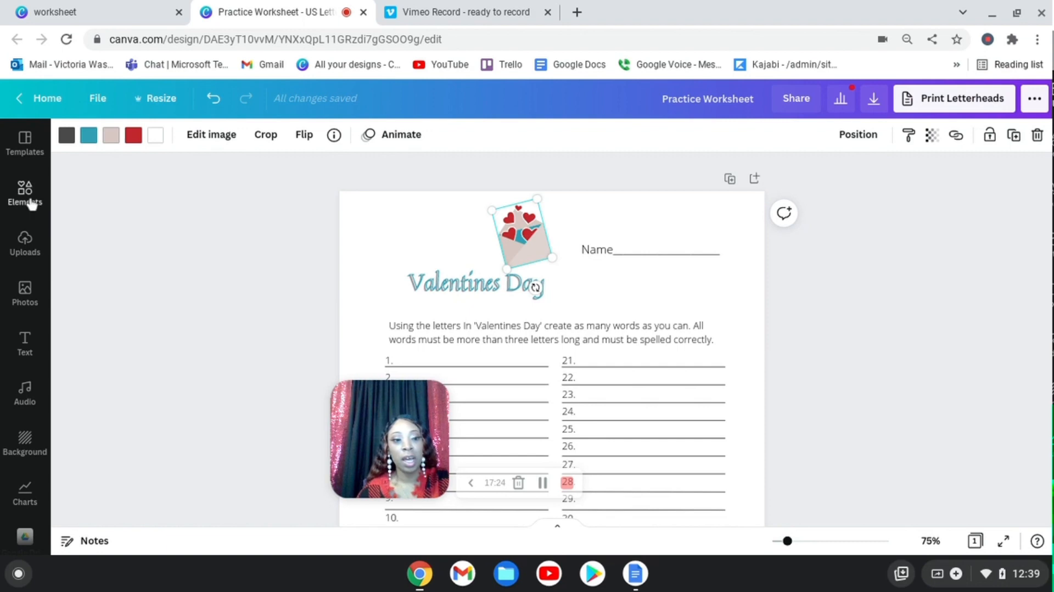
Browse the photo library's recommended and trending photos to examine what images are available for the worksheet.
{"action": "left_click", "coordinate": [25, 293]}
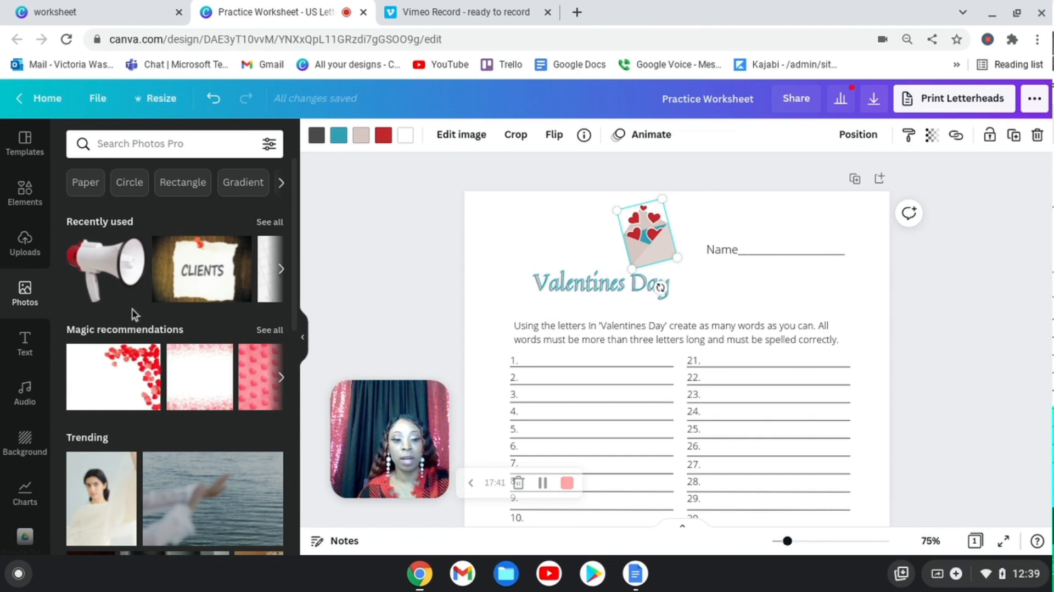
{"action": "scroll", "coordinate": [154, 362], "scroll_direction": "down", "scroll_amount": 1}
{"action": "scroll", "coordinate": [220, 392], "scroll_direction": "down", "scroll_amount": 1}
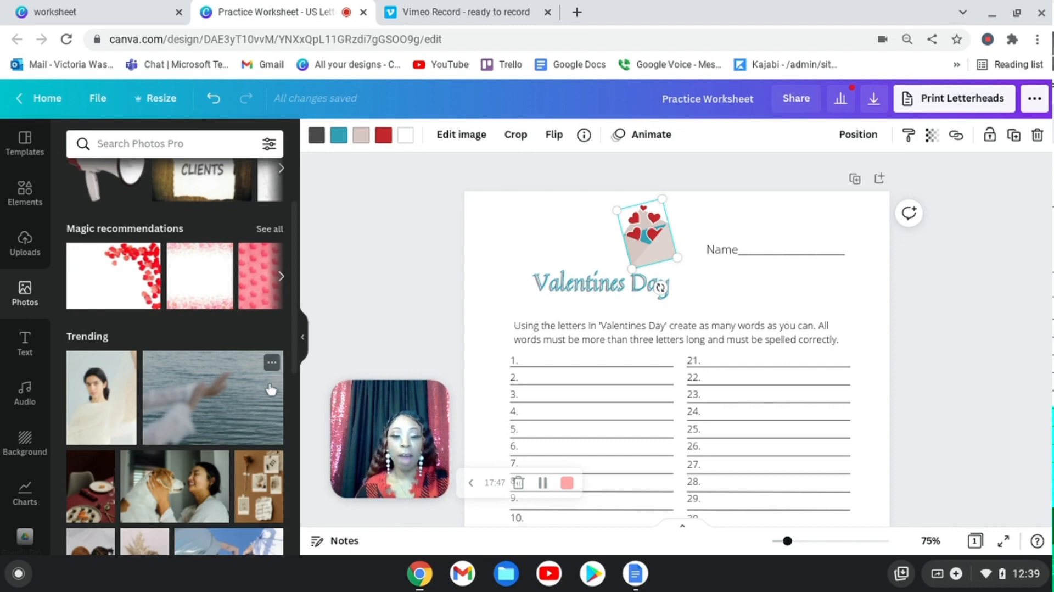
{"action": "scroll", "coordinate": [230, 406], "scroll_direction": "down", "scroll_amount": 1}
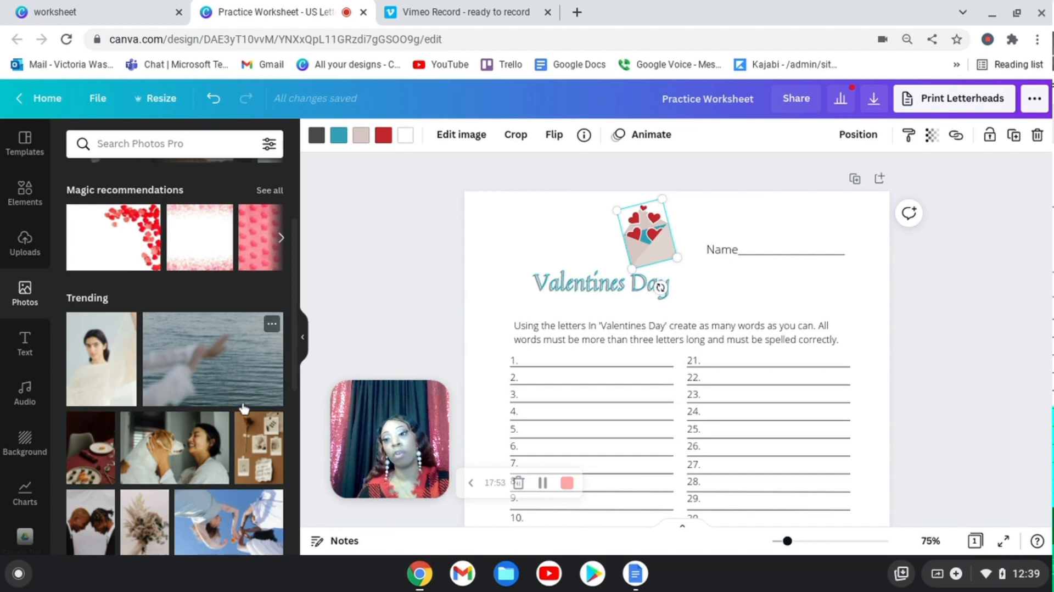
{"action": "scroll", "coordinate": [235, 389], "scroll_direction": "down", "scroll_amount": 2}
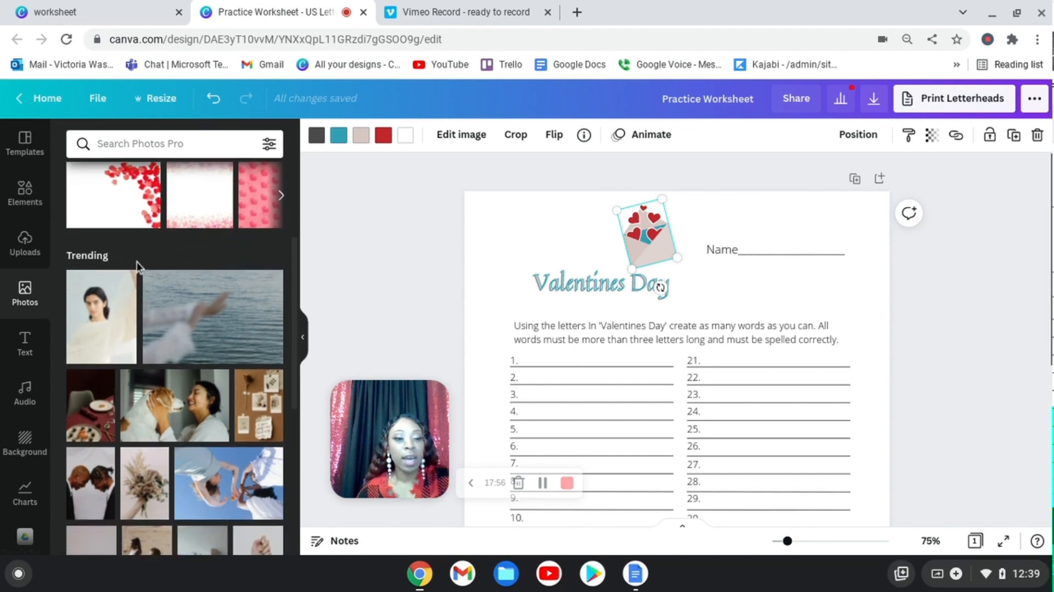
{"action": "scroll", "coordinate": [221, 346], "scroll_direction": "down", "scroll_amount": 5}
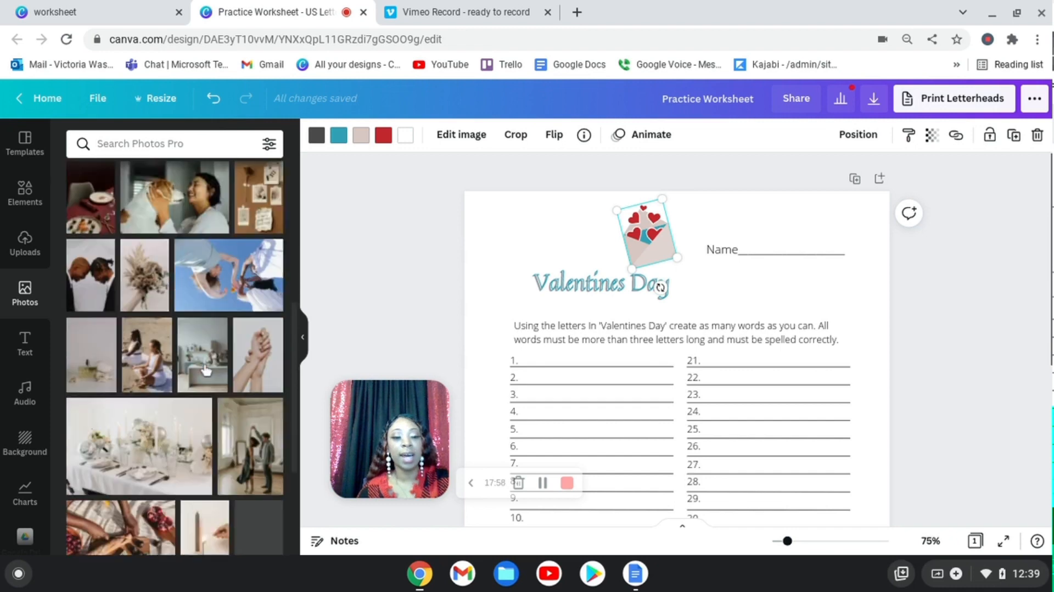
{"action": "scroll", "coordinate": [221, 346], "scroll_direction": "down", "scroll_amount": 5}
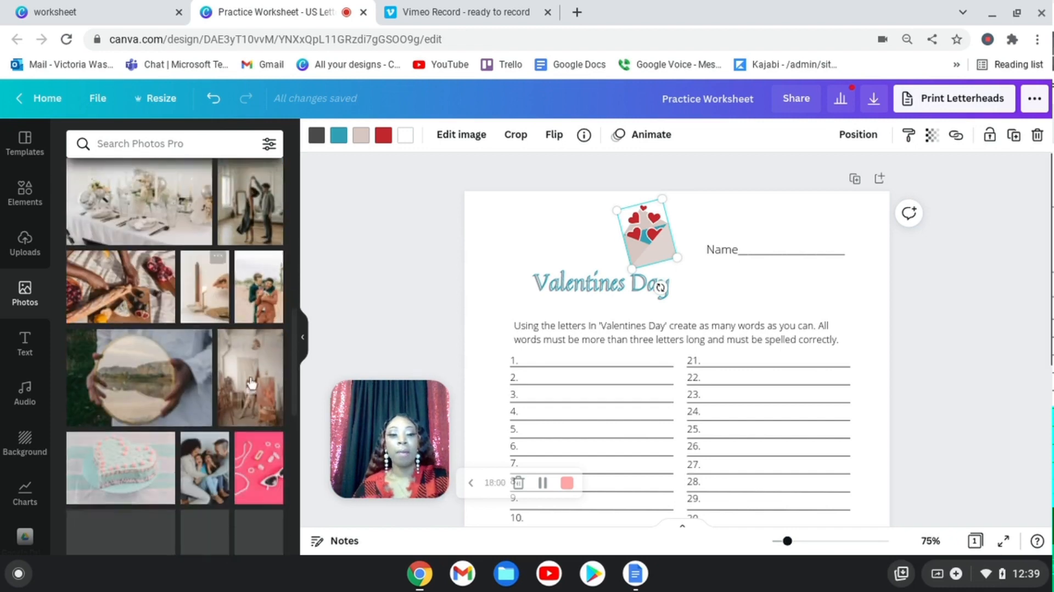
{"action": "scroll", "coordinate": [220, 434], "scroll_direction": "down", "scroll_amount": 7}
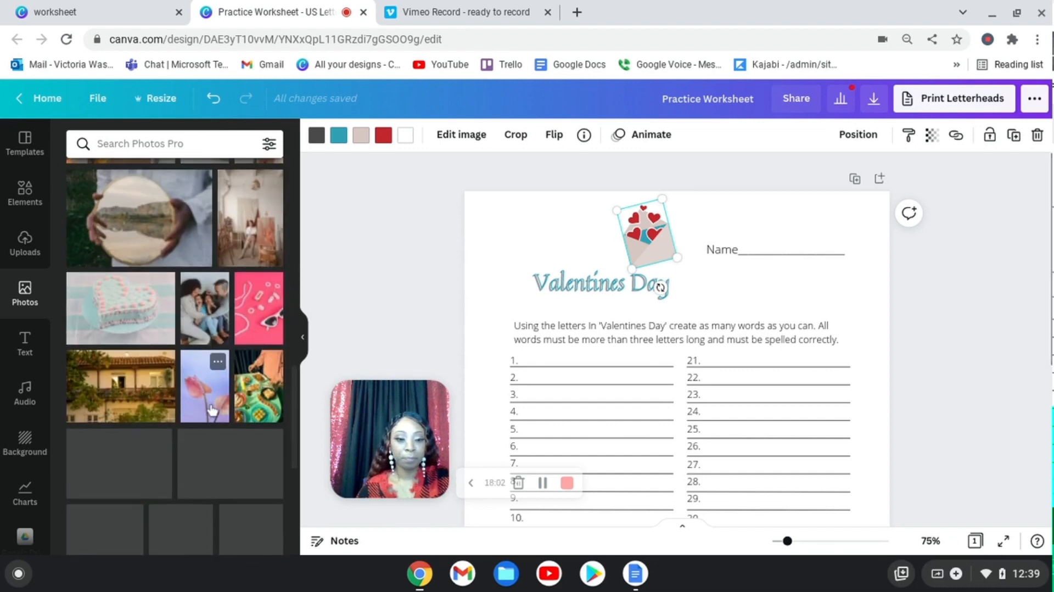
{"action": "scroll", "coordinate": [212, 409], "scroll_direction": "down", "scroll_amount": 3}
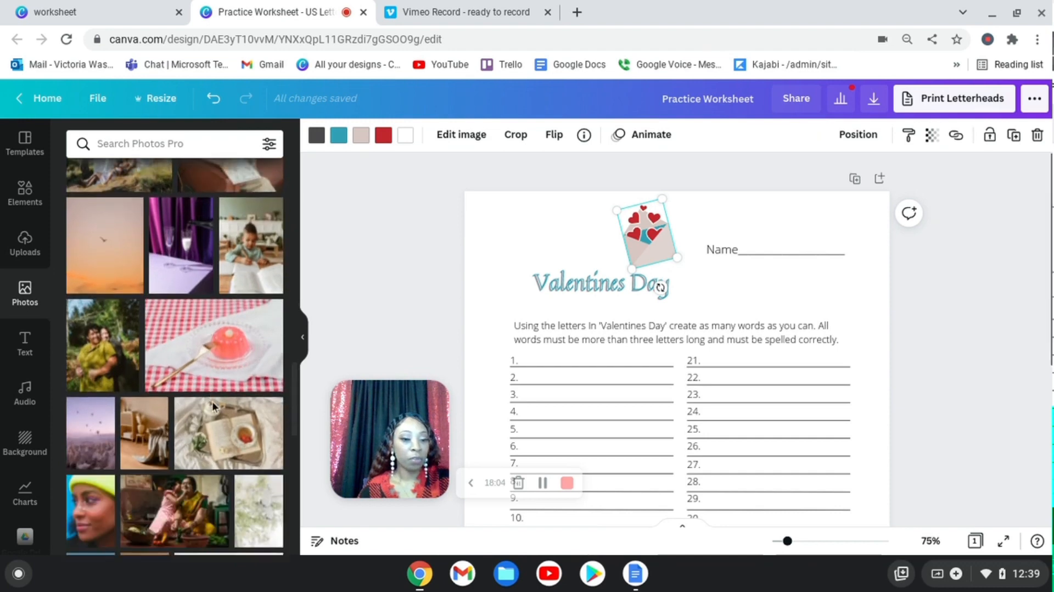
{"action": "scroll", "coordinate": [220, 409], "scroll_direction": "down", "scroll_amount": 5}
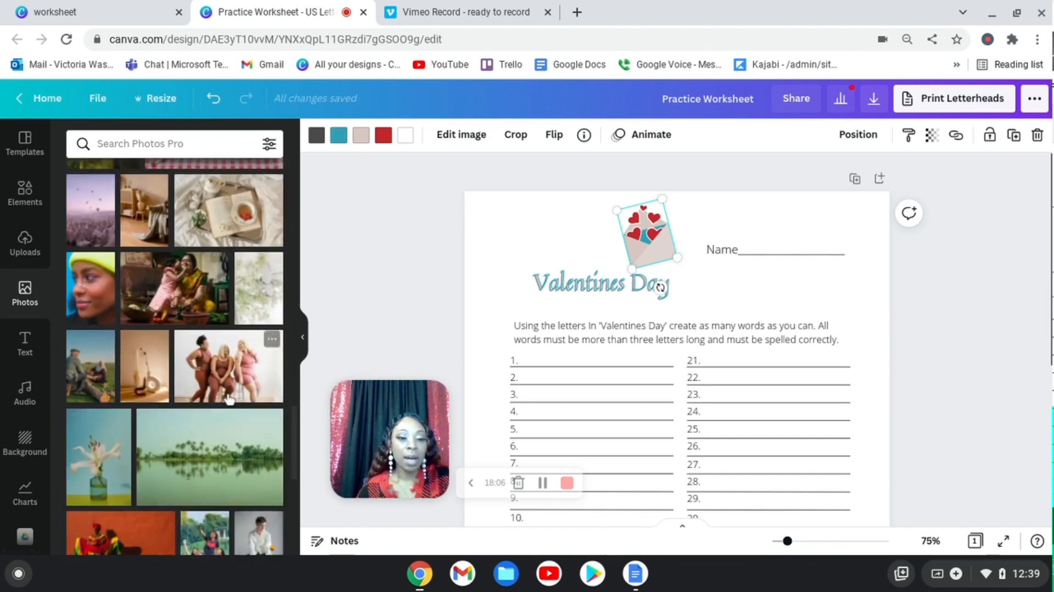
{"action": "scroll", "coordinate": [235, 415], "scroll_direction": "down", "scroll_amount": 4}
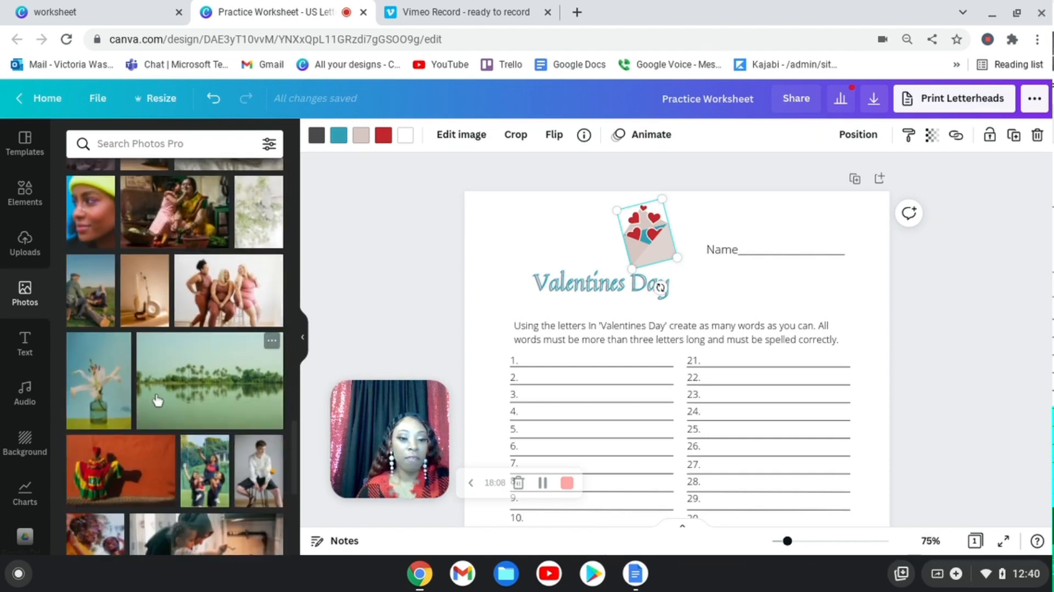
{"action": "scroll", "coordinate": [165, 423], "scroll_direction": "down", "scroll_amount": 10}
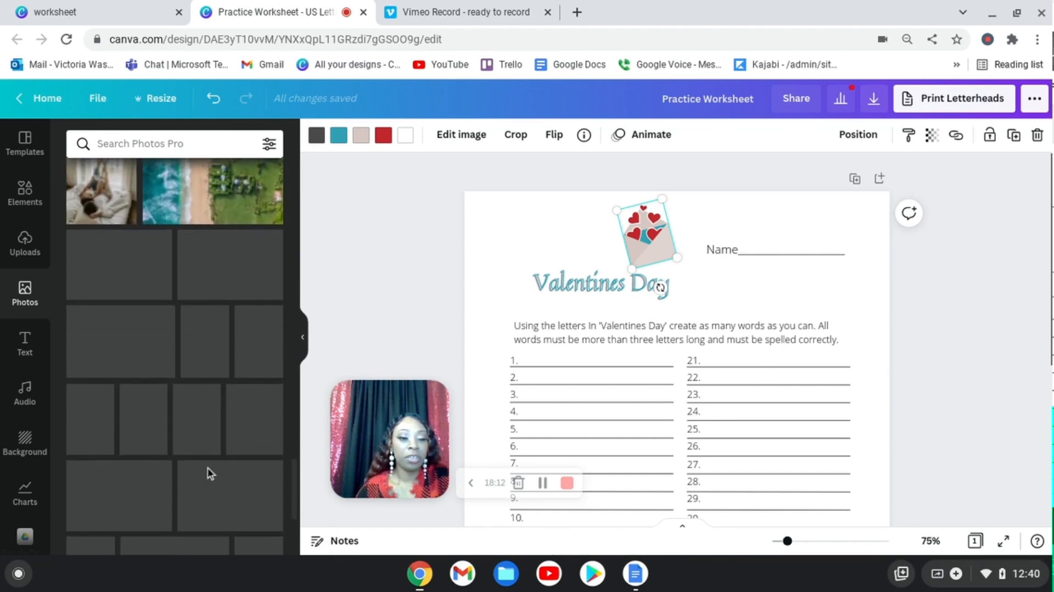
Search the photo library for "heart", add the picture of a hand holding an orange heart, and move it up over the Valentines Day title.
{"action": "left_click", "coordinate": [166, 144]}
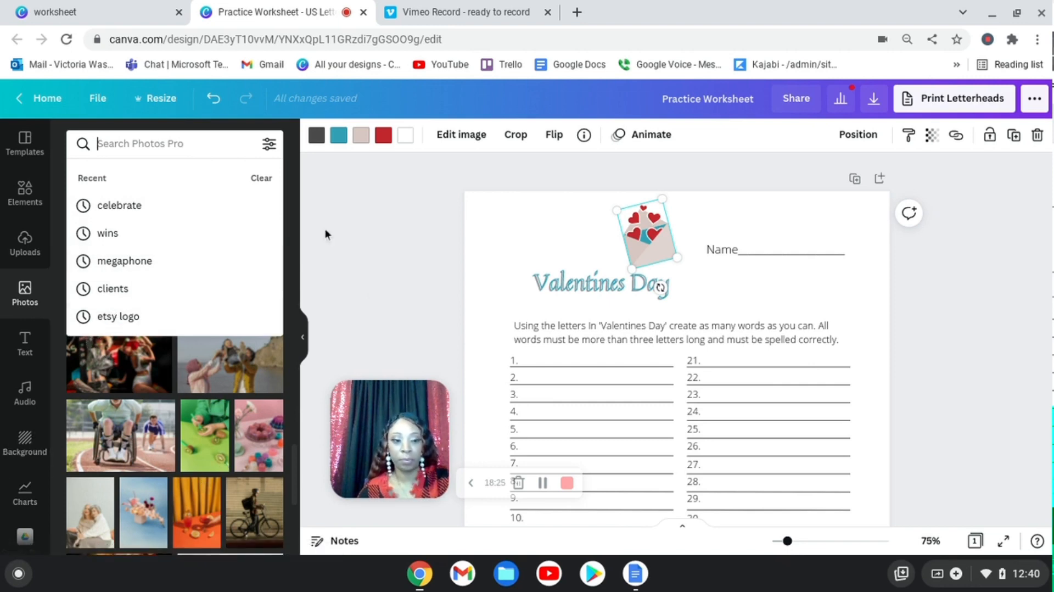
{"action": "left_click", "coordinate": [150, 137]}
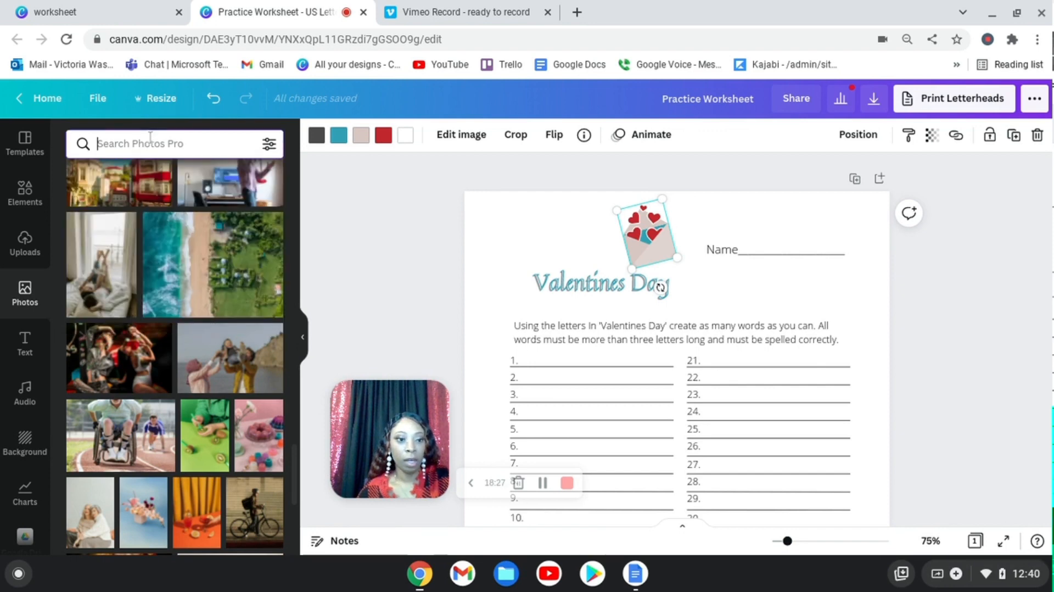
{"action": "type", "text": "heart"}
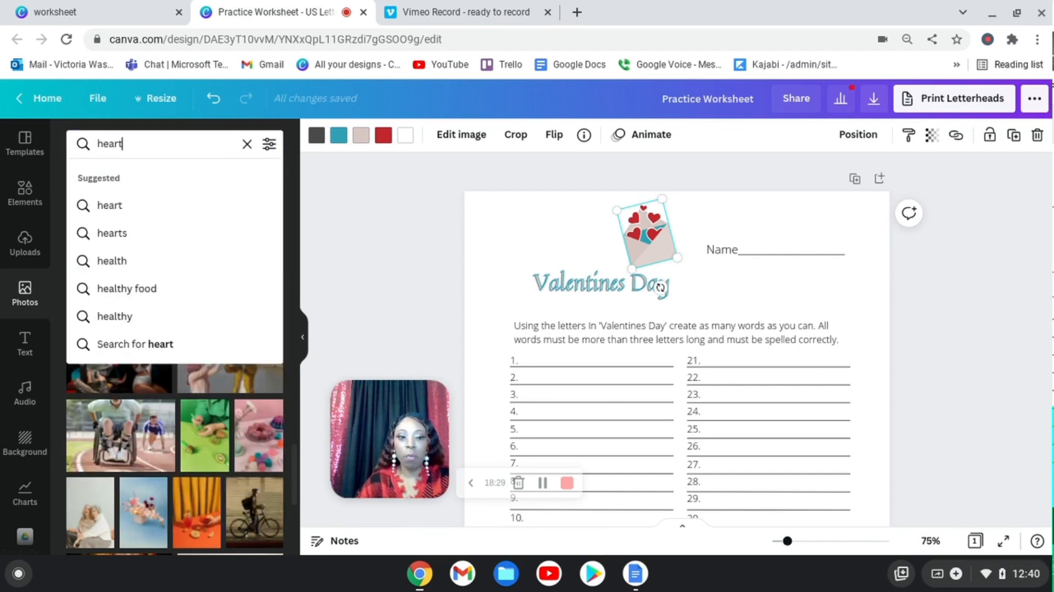
{"action": "key", "text": "Return"}
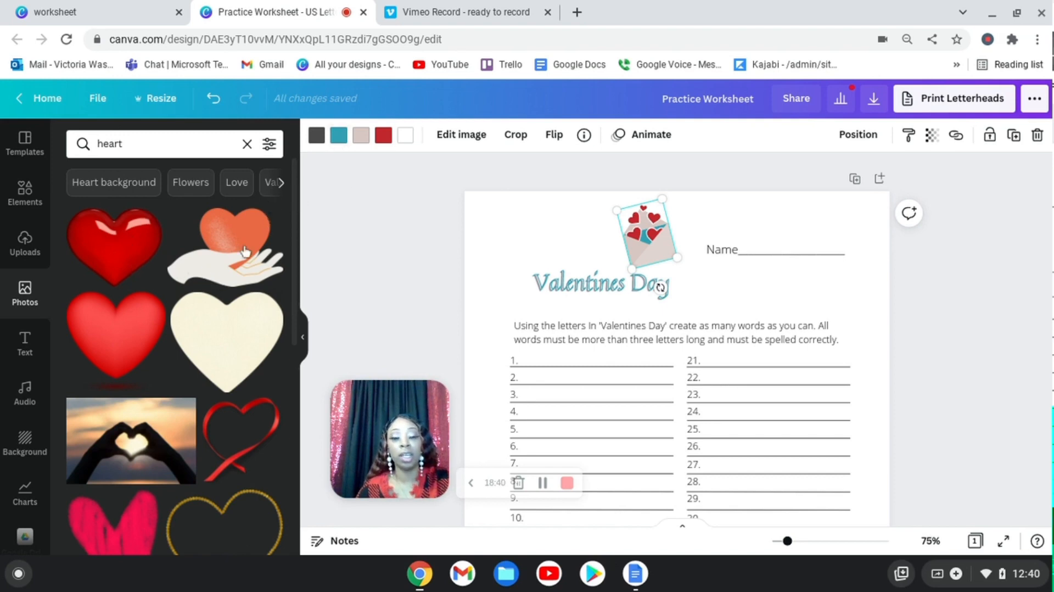
{"action": "scroll", "coordinate": [249, 351], "scroll_direction": "down", "scroll_amount": 2}
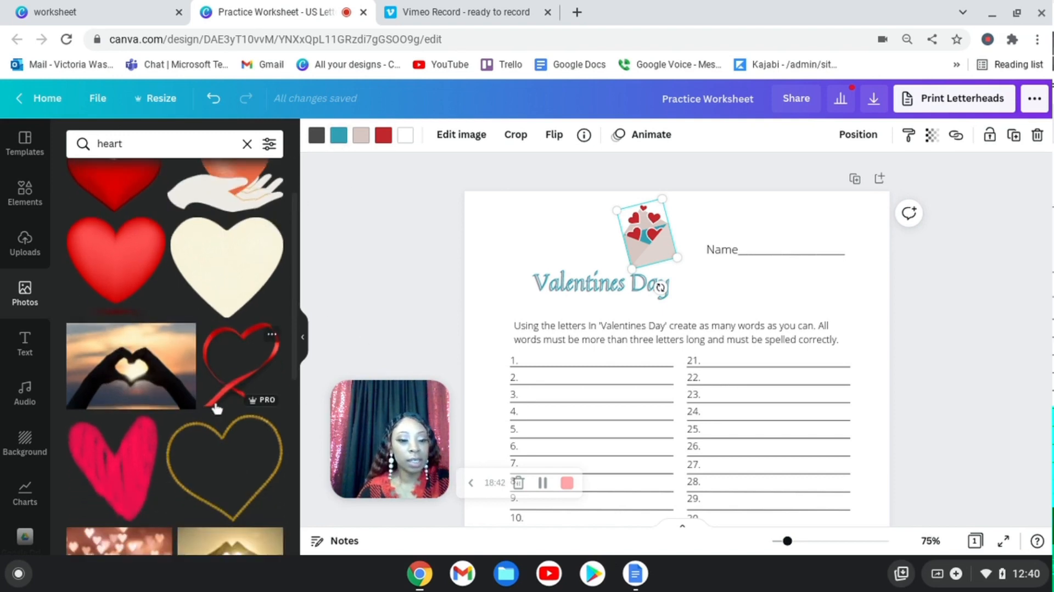
{"action": "scroll", "coordinate": [216, 401], "scroll_direction": "up", "scroll_amount": 2}
{"action": "left_click", "coordinate": [238, 256]}
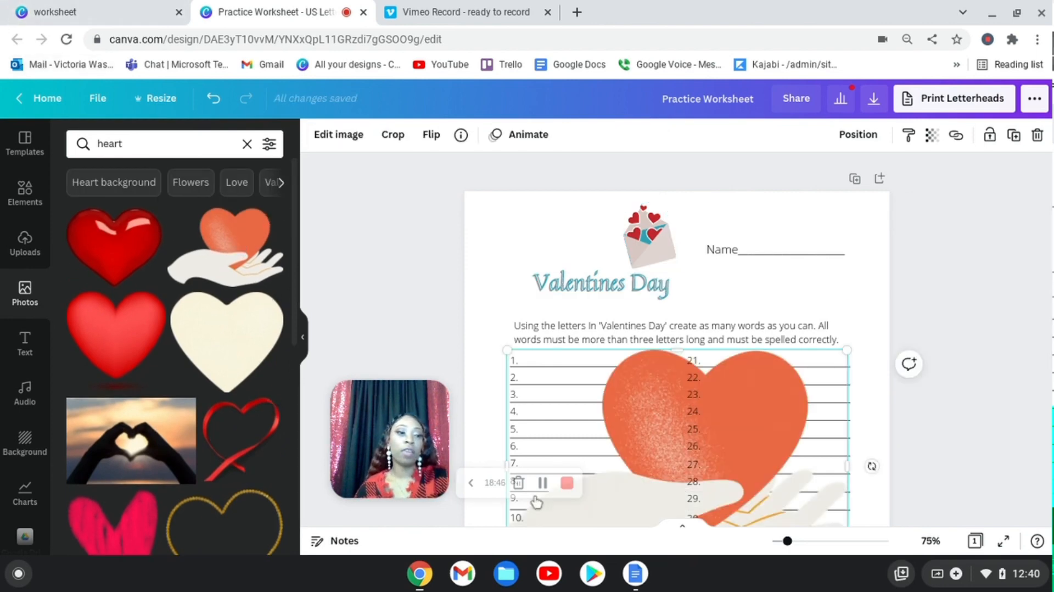
{"action": "left_click_drag", "start_coordinate": [775, 426], "coordinate": [755, 289]}
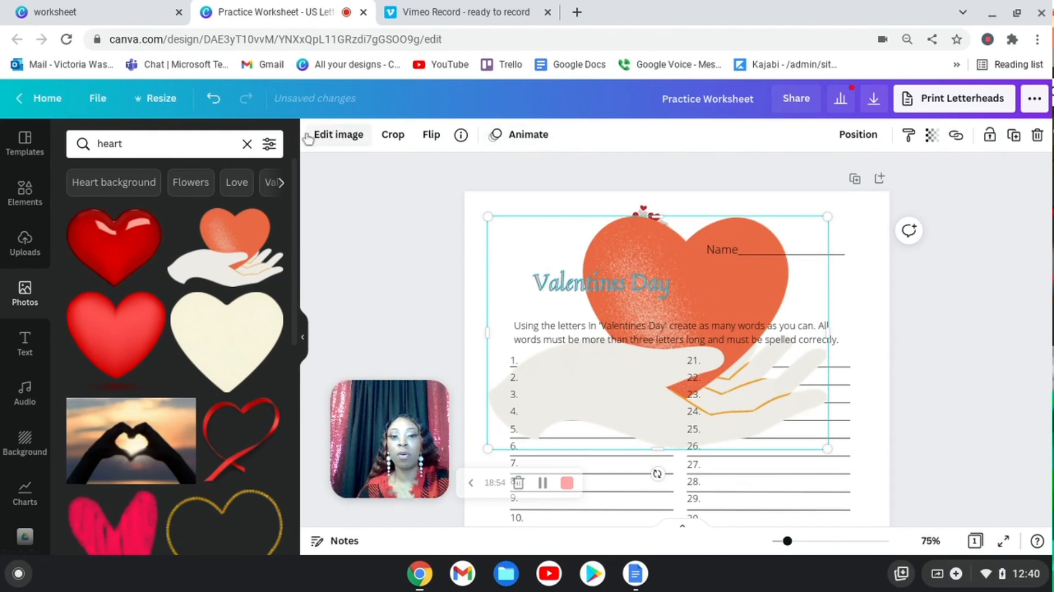
Lower the brightness of the hand-holding-heart image to -44.
{"action": "left_click", "coordinate": [347, 140]}
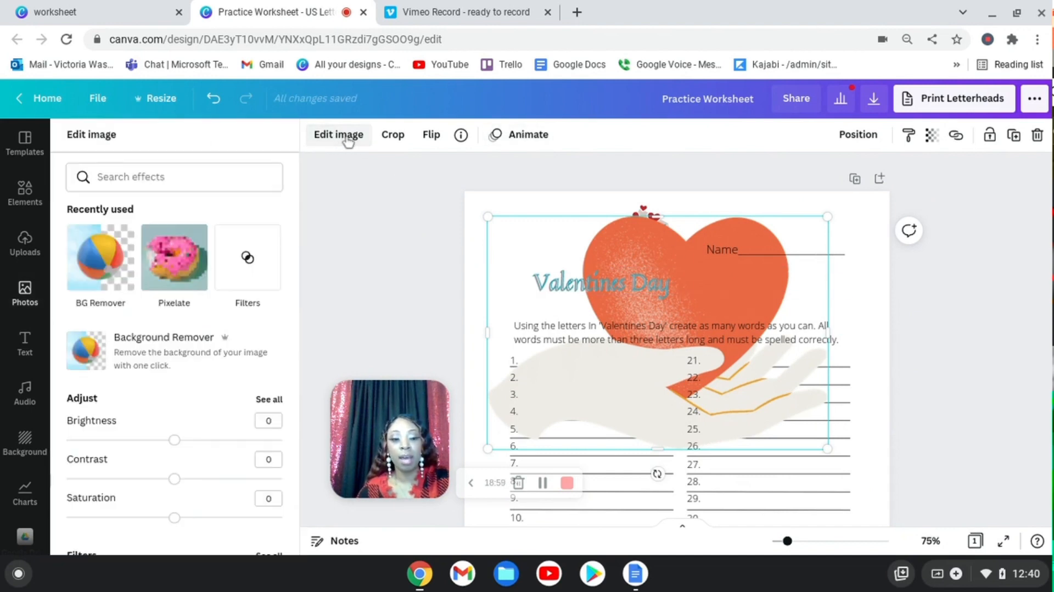
{"action": "scroll", "coordinate": [228, 298], "scroll_direction": "down", "scroll_amount": 1}
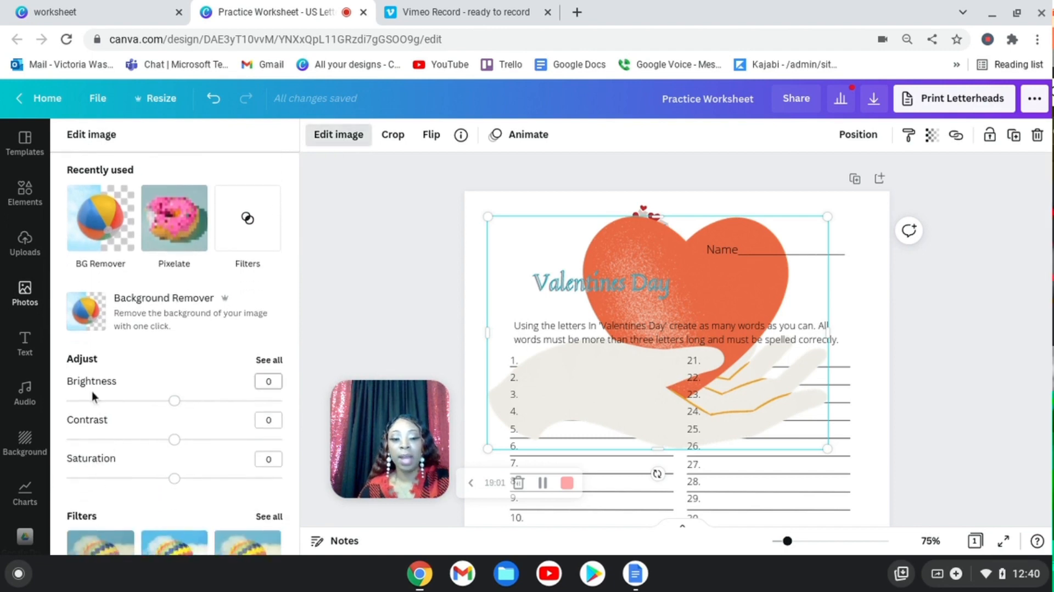
{"action": "left_click_drag", "start_coordinate": [173, 402], "coordinate": [127, 400]}
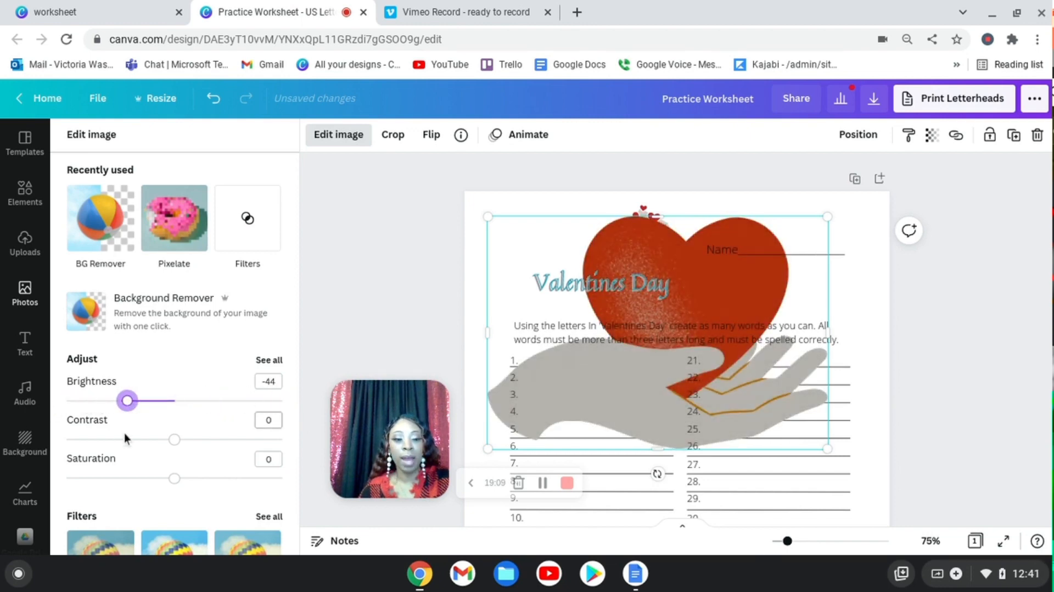
Try the Dalliance filter on the hand-holding-heart image, replace it with the Peony filter, and return to the image editing options.
{"action": "scroll", "coordinate": [125, 438], "scroll_direction": "down", "scroll_amount": 4}
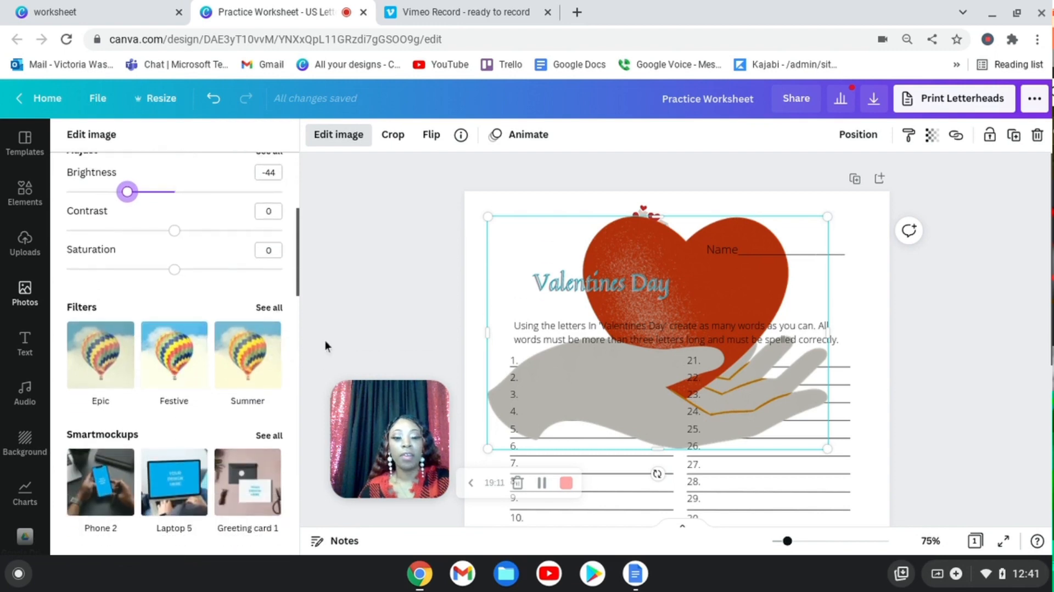
{"action": "left_click", "coordinate": [269, 308]}
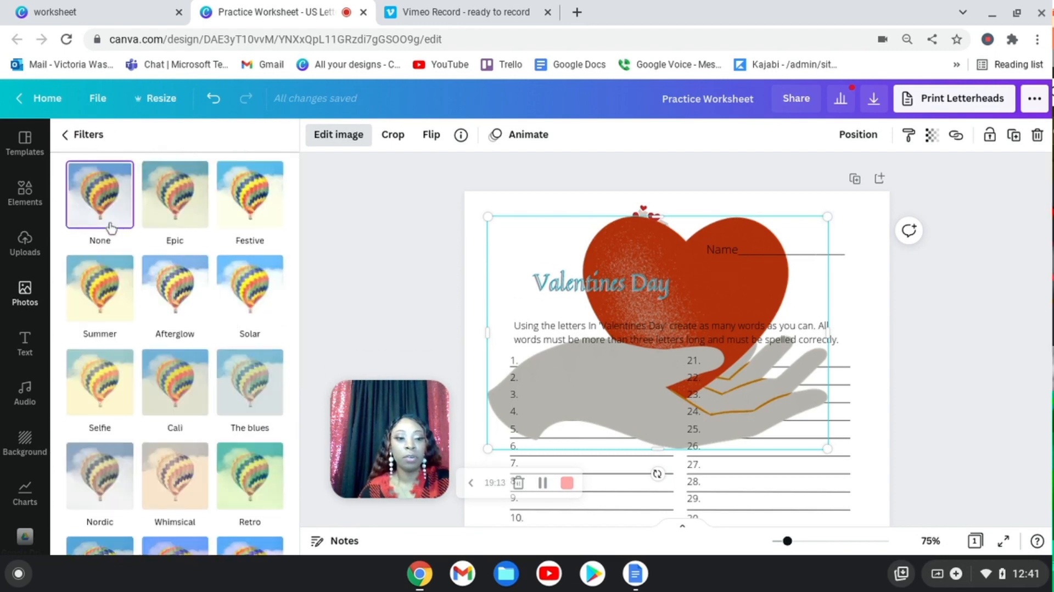
{"action": "scroll", "coordinate": [105, 341], "scroll_direction": "down", "scroll_amount": 5}
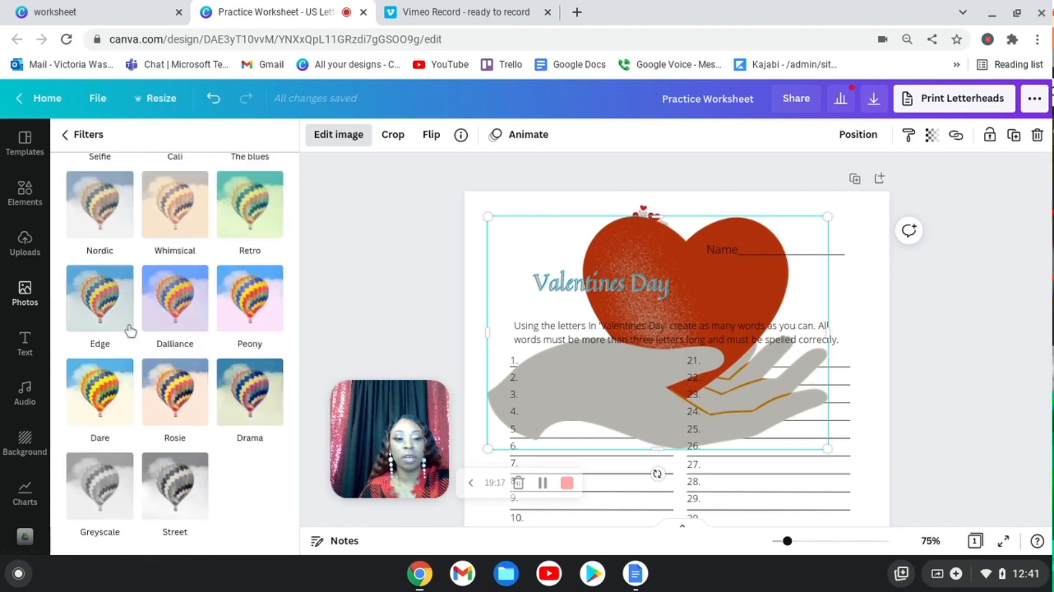
{"action": "left_click", "coordinate": [130, 330]}
{"action": "left_click", "coordinate": [184, 307]}
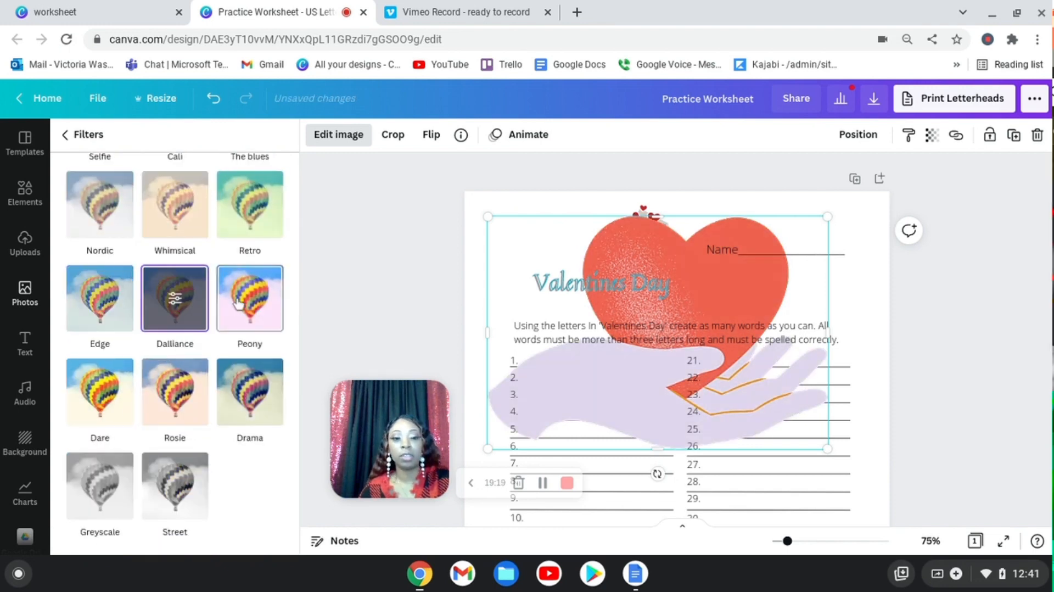
{"action": "left_click", "coordinate": [239, 306]}
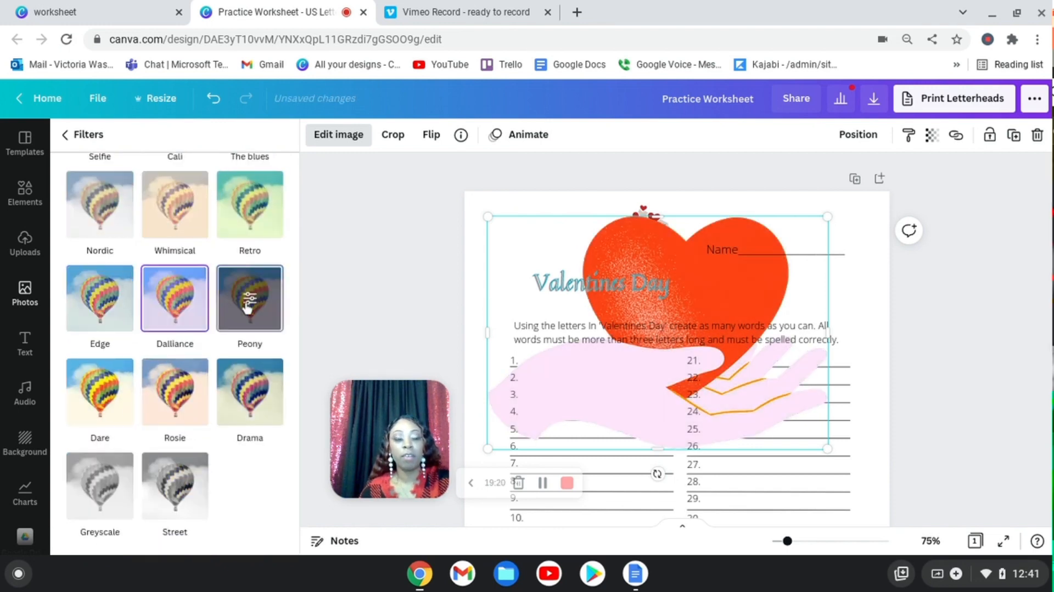
{"action": "left_click", "coordinate": [88, 136]}
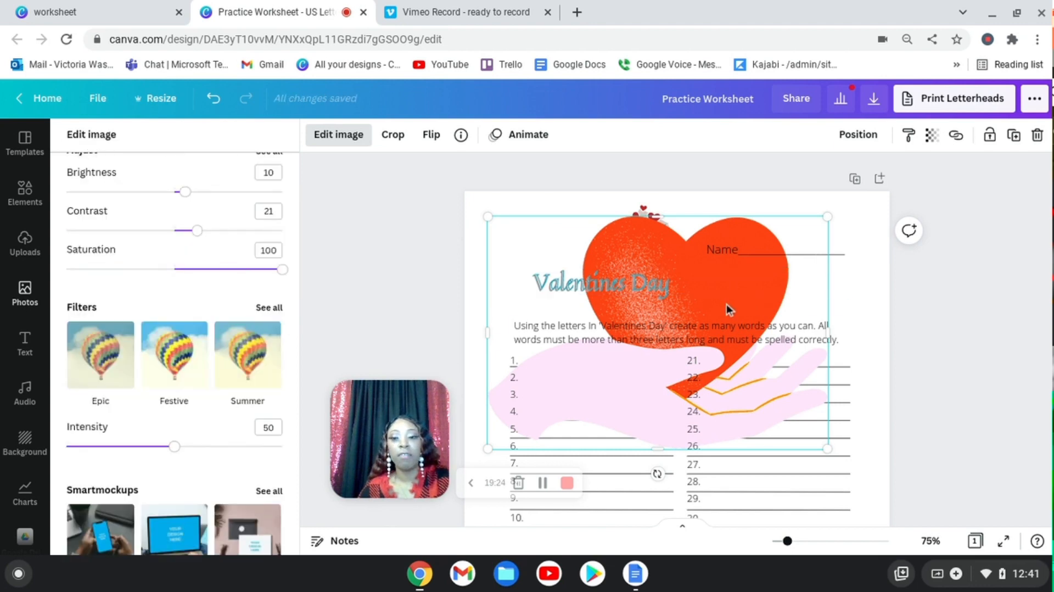
Move the hand-holding-heart image slightly left and down on the page, and close its image editing options.
{"action": "left_click_drag", "start_coordinate": [516, 236], "coordinate": [486, 242]}
{"action": "scroll", "coordinate": [165, 406], "scroll_direction": "down", "scroll_amount": 3}
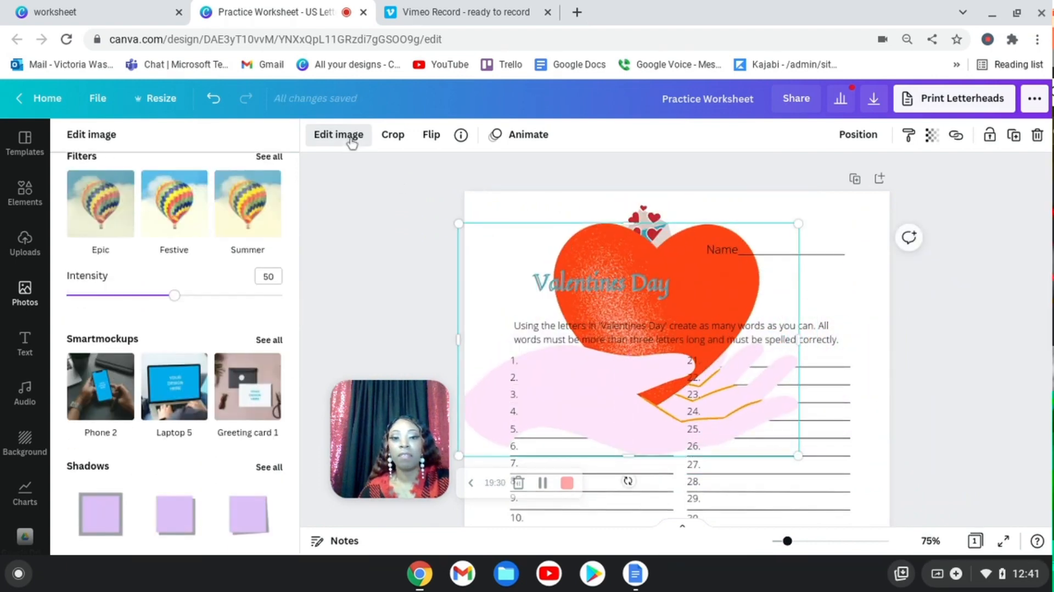
{"action": "left_click", "coordinate": [333, 140]}
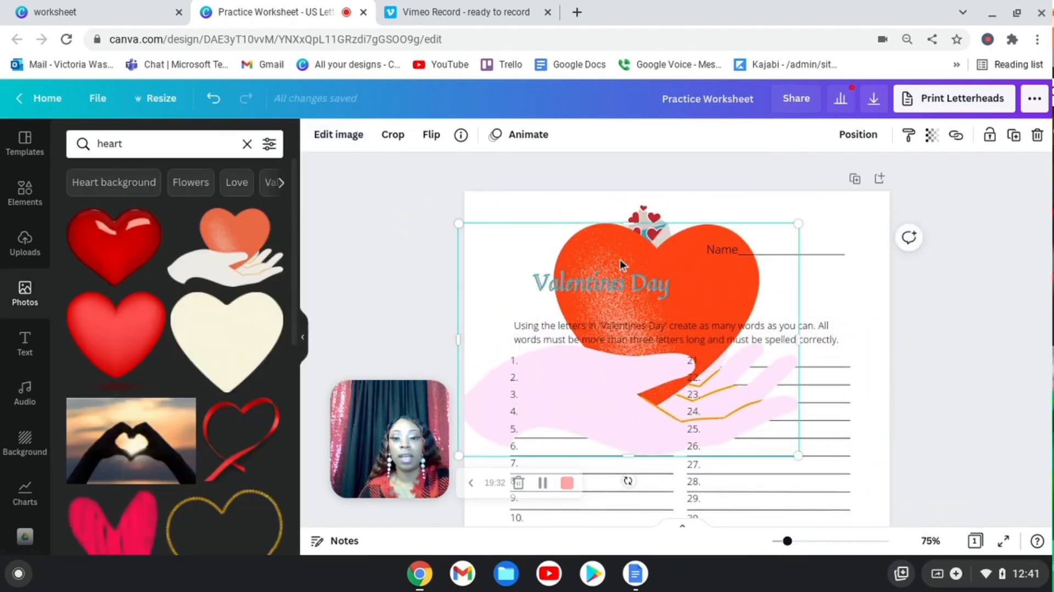
Try to shift the hand-holding-heart picture within its crop frame, and exit cropping.
{"action": "left_click", "coordinate": [392, 134]}
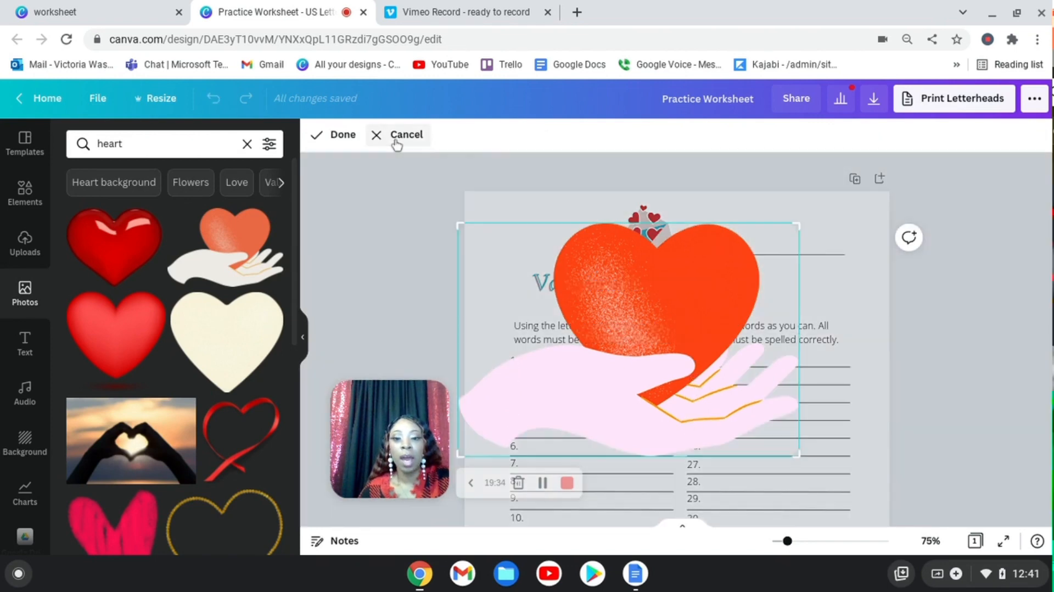
{"action": "left_click_drag", "start_coordinate": [677, 295], "coordinate": [643, 243]}
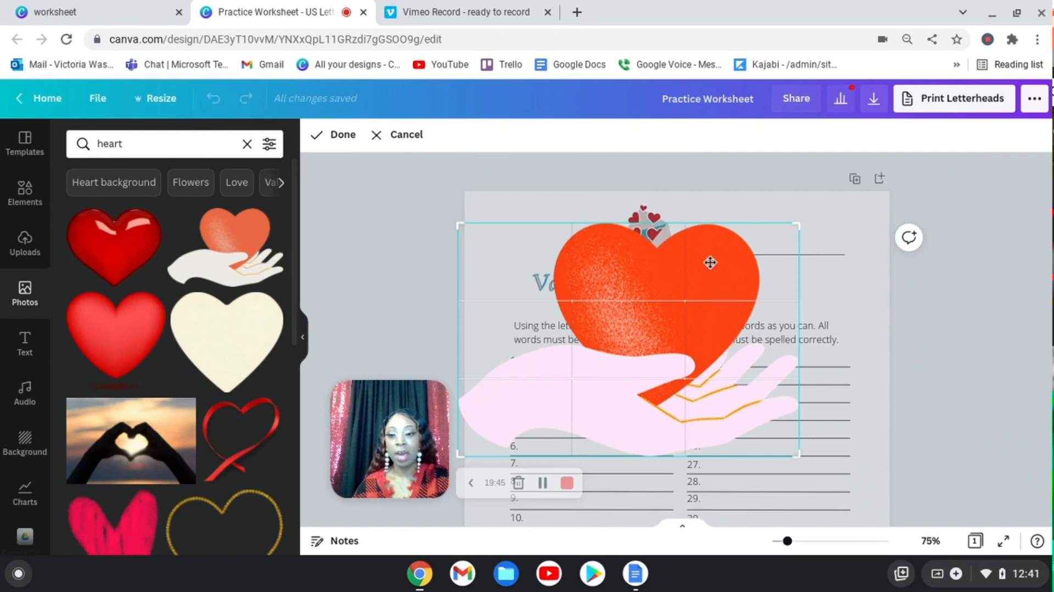
{"action": "left_click", "coordinate": [852, 341]}
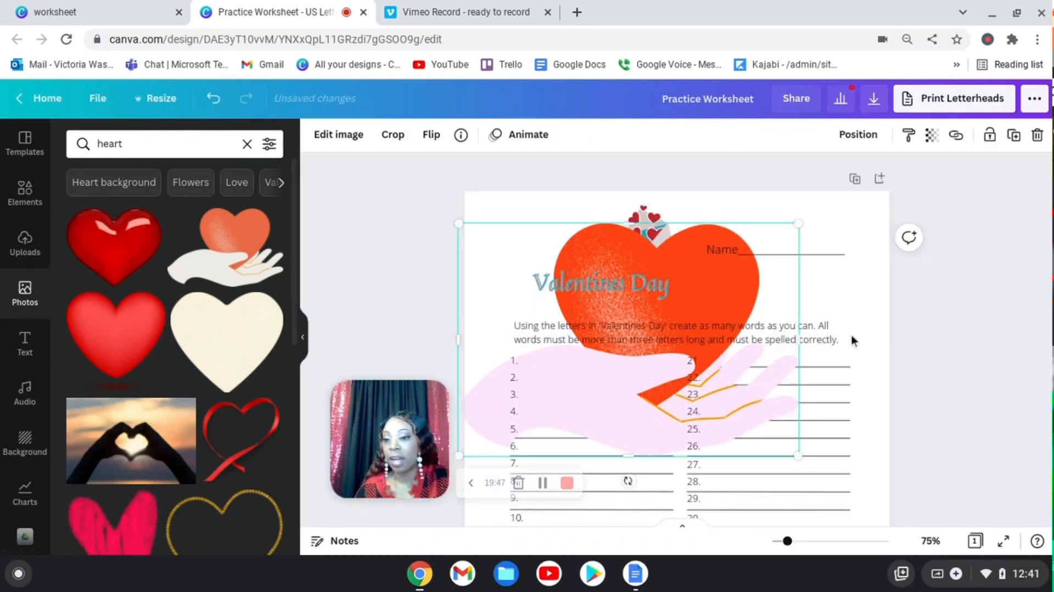
Shrink the hand-holding-heart image to a small graphic and place it in the page's upper-left corner.
{"action": "left_click", "coordinate": [670, 322]}
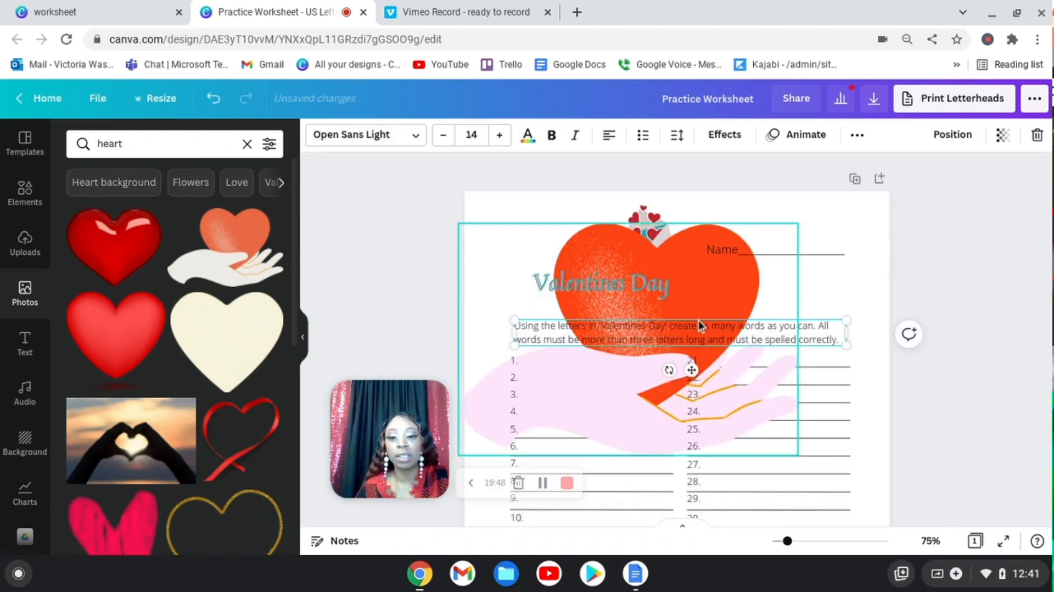
{"action": "left_click", "coordinate": [734, 246]}
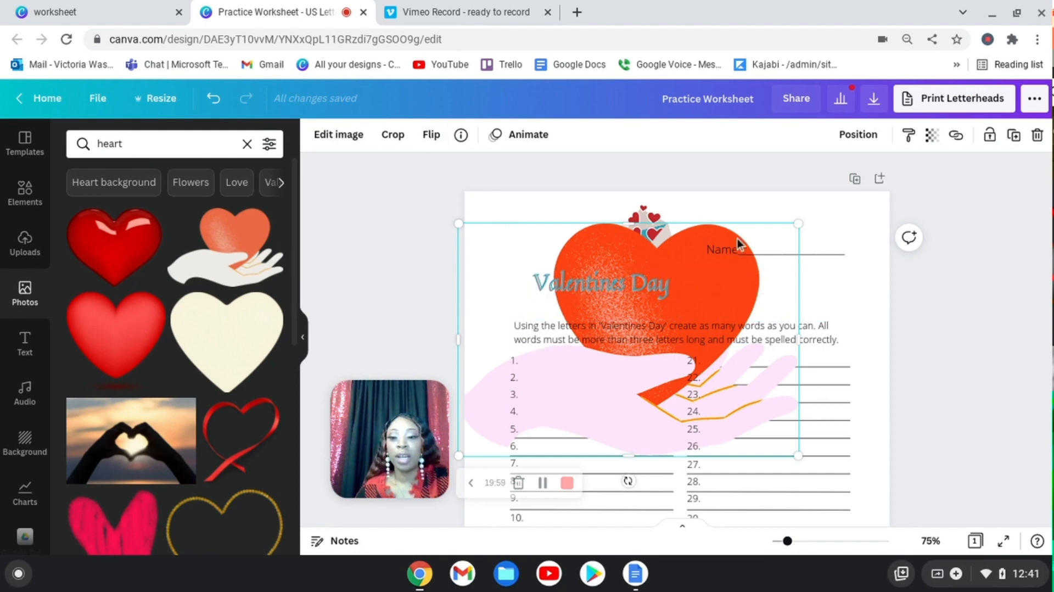
{"action": "left_click_drag", "start_coordinate": [800, 225], "coordinate": [563, 384]}
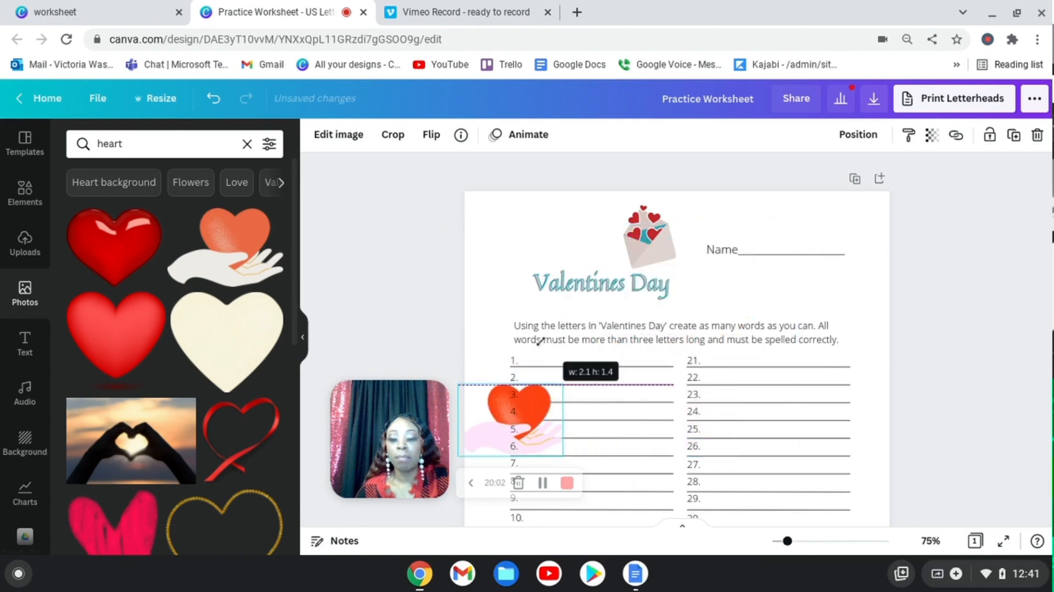
{"action": "left_click_drag", "start_coordinate": [483, 416], "coordinate": [512, 241]}
{"action": "left_click_drag", "start_coordinate": [594, 207], "coordinate": [524, 225]}
{"action": "left_click", "coordinate": [1001, 357]}
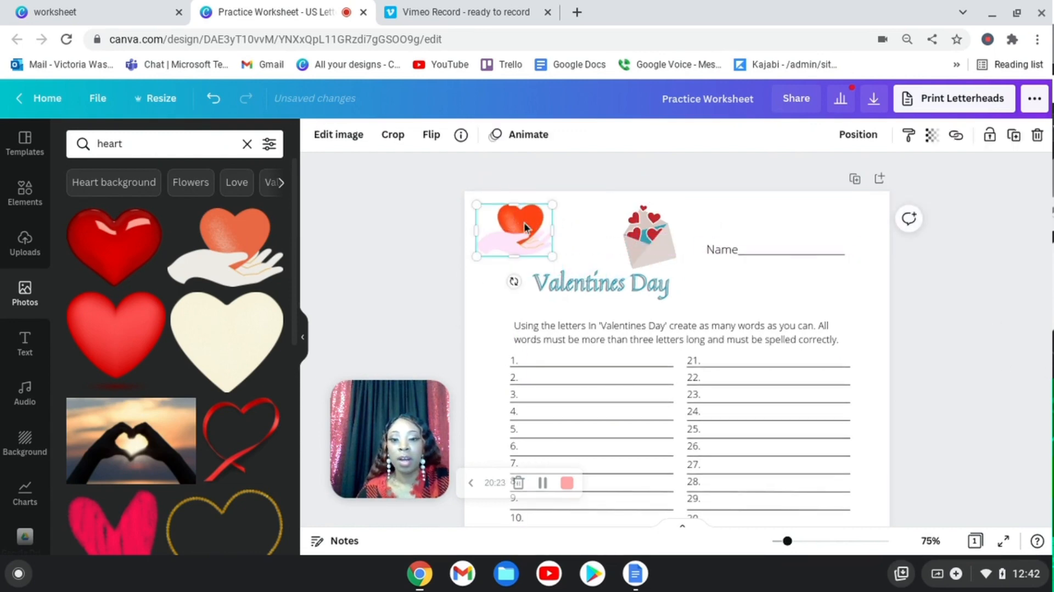
{"action": "left_click", "coordinate": [391, 220]}
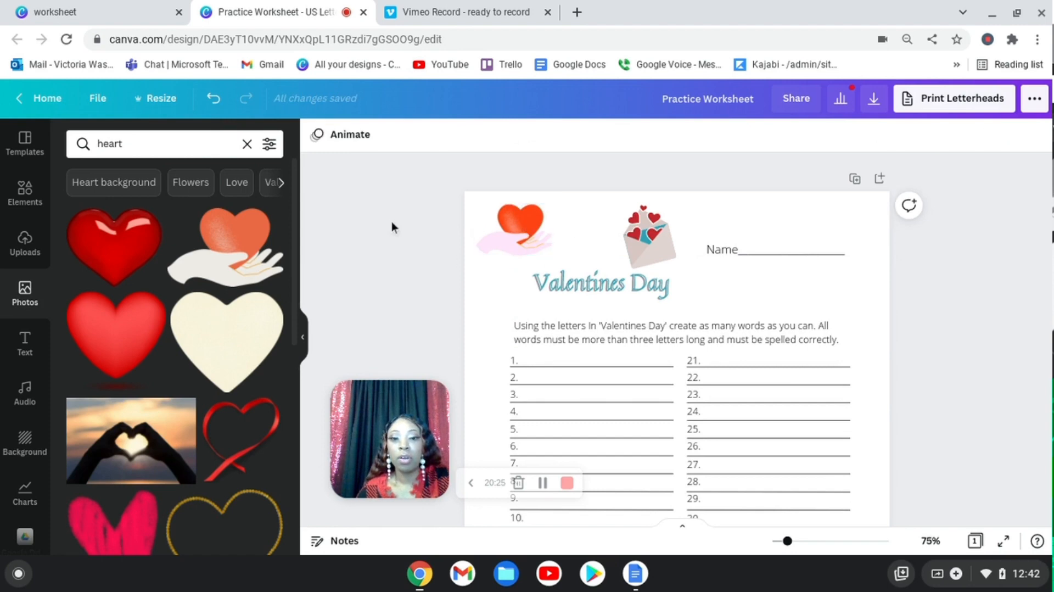
{"action": "left_click", "coordinate": [524, 231]}
{"action": "left_click", "coordinate": [384, 232]}
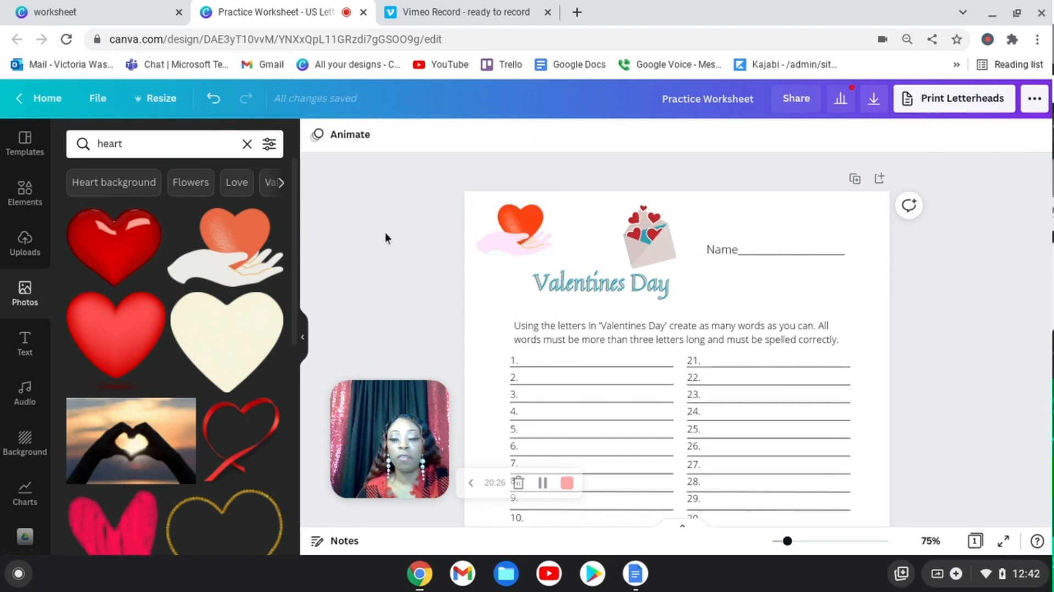
Duplicate the small hand-holding-heart image and place the copy in the page's upper-right corner.
{"action": "left_click", "coordinate": [526, 229]}
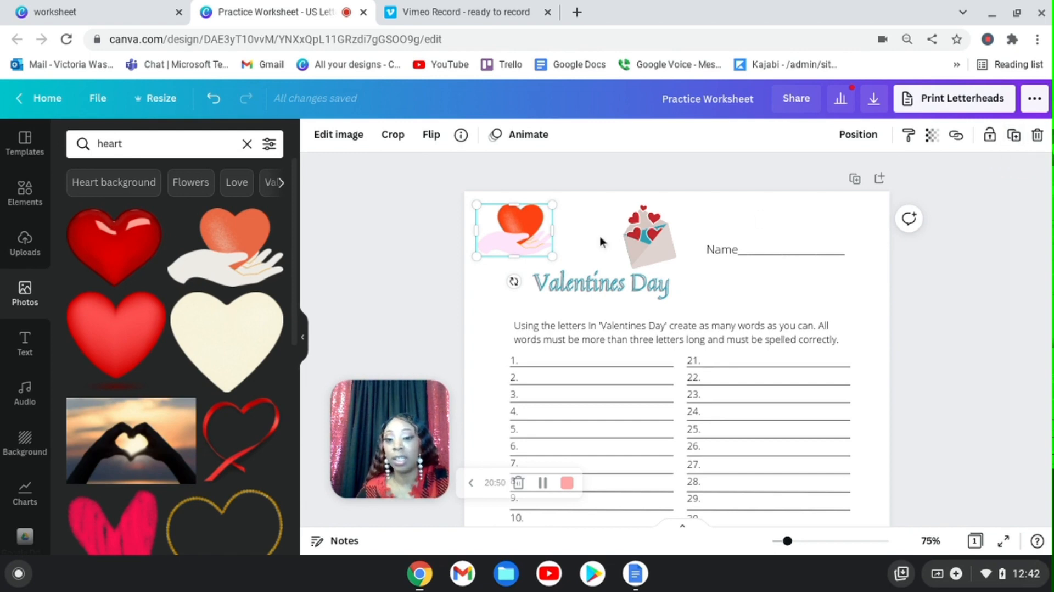
{"action": "left_click", "coordinate": [1015, 138]}
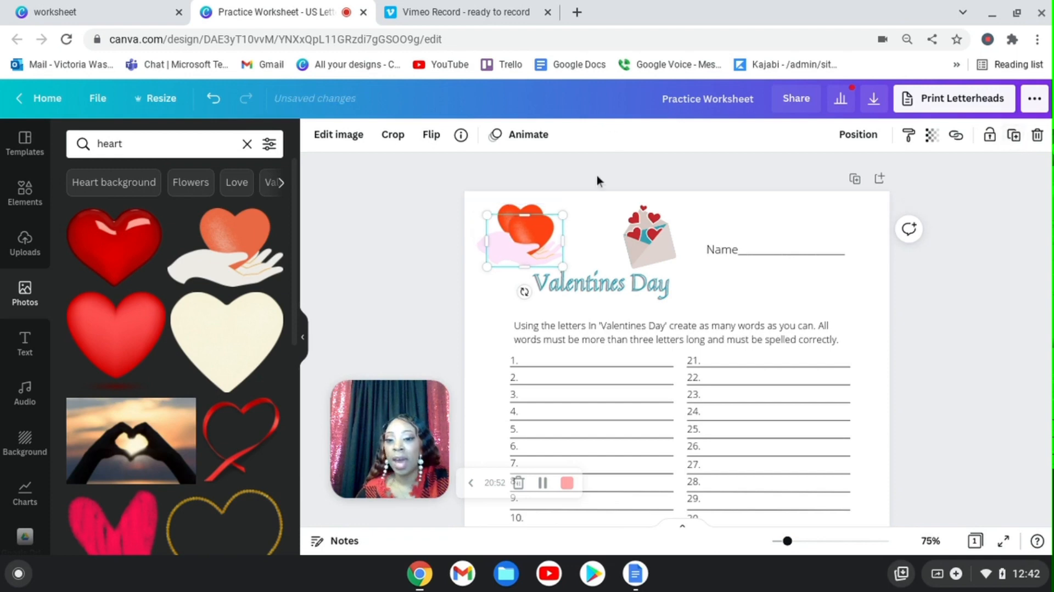
{"action": "left_click_drag", "start_coordinate": [531, 236], "coordinate": [849, 218]}
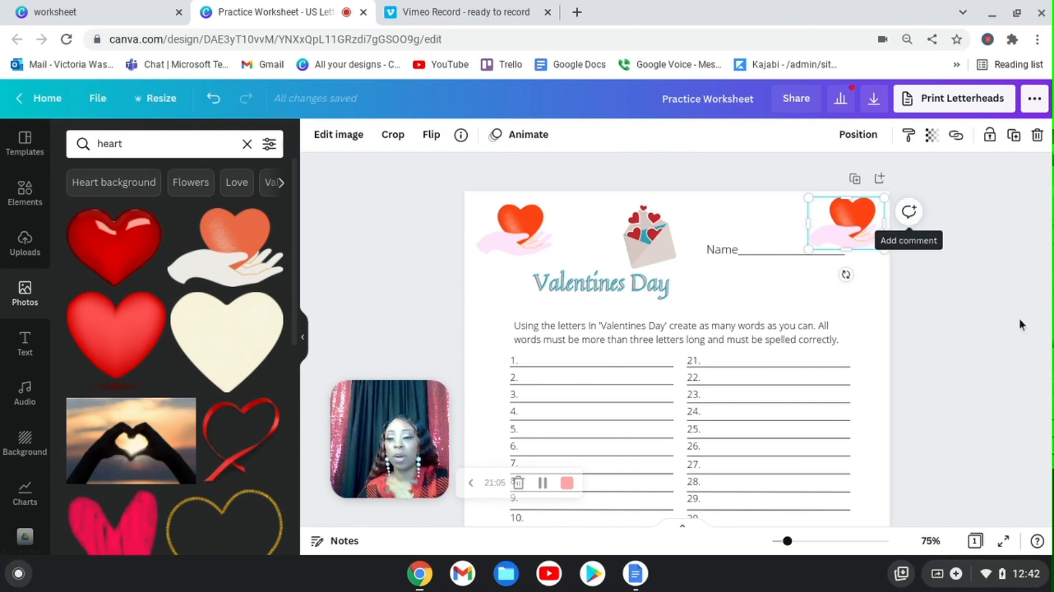
{"action": "left_click_drag", "start_coordinate": [853, 227], "coordinate": [854, 230]}
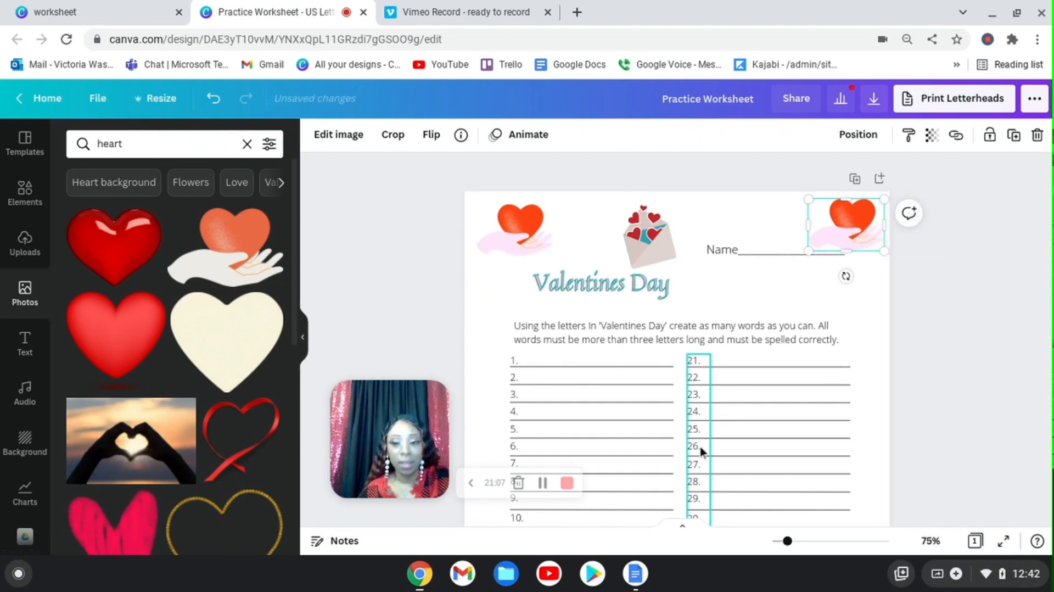
Shift the Valentines Day title slightly down, and flip the hand-holding-heart copy in the upper-right corner horizontally.
{"action": "left_click_drag", "start_coordinate": [772, 271], "coordinate": [770, 281]}
{"action": "left_click", "coordinate": [848, 228]}
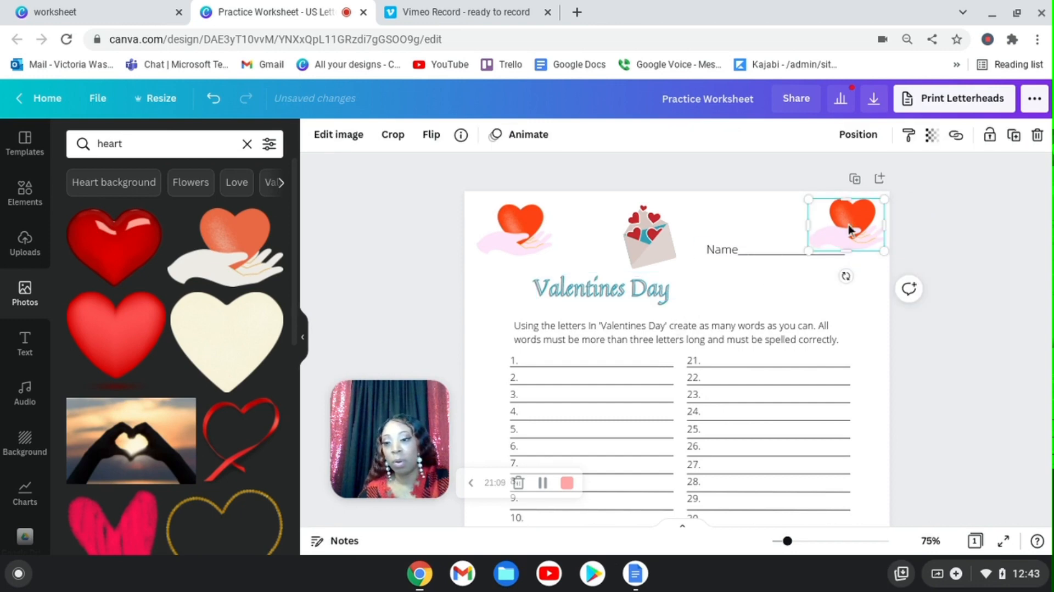
{"action": "left_click", "coordinate": [436, 137]}
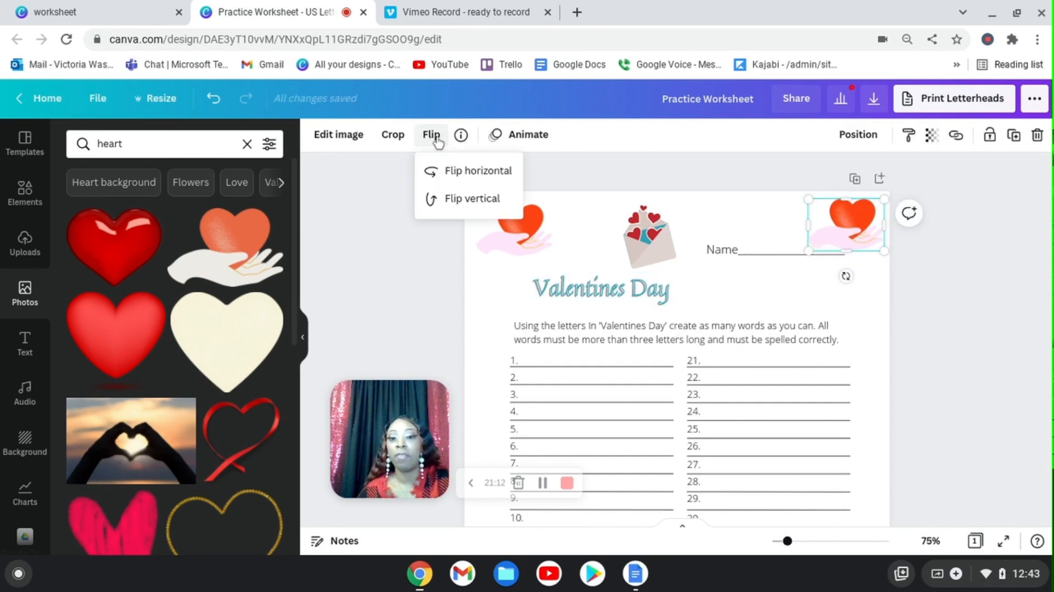
{"action": "left_click", "coordinate": [459, 171]}
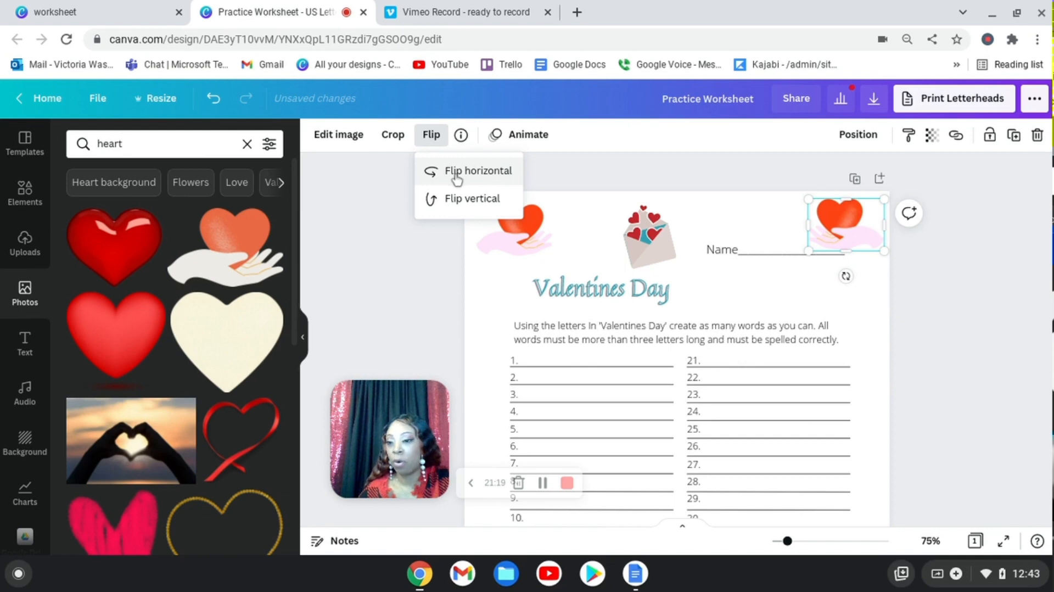
{"action": "left_click", "coordinate": [456, 173]}
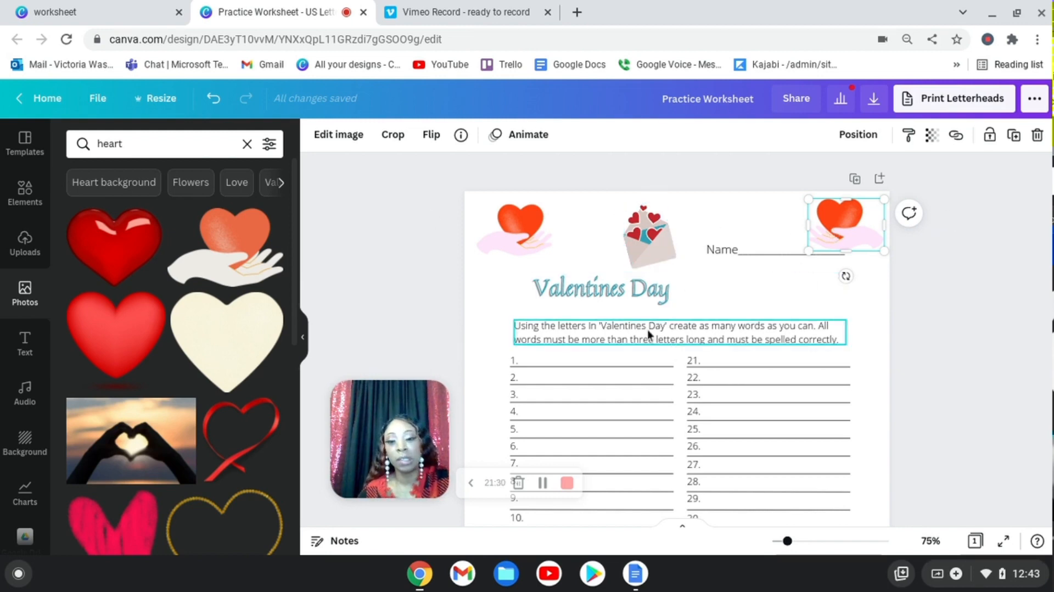
Delete the envelope graphic above the Valentines Day title.
{"action": "left_click", "coordinate": [646, 251]}
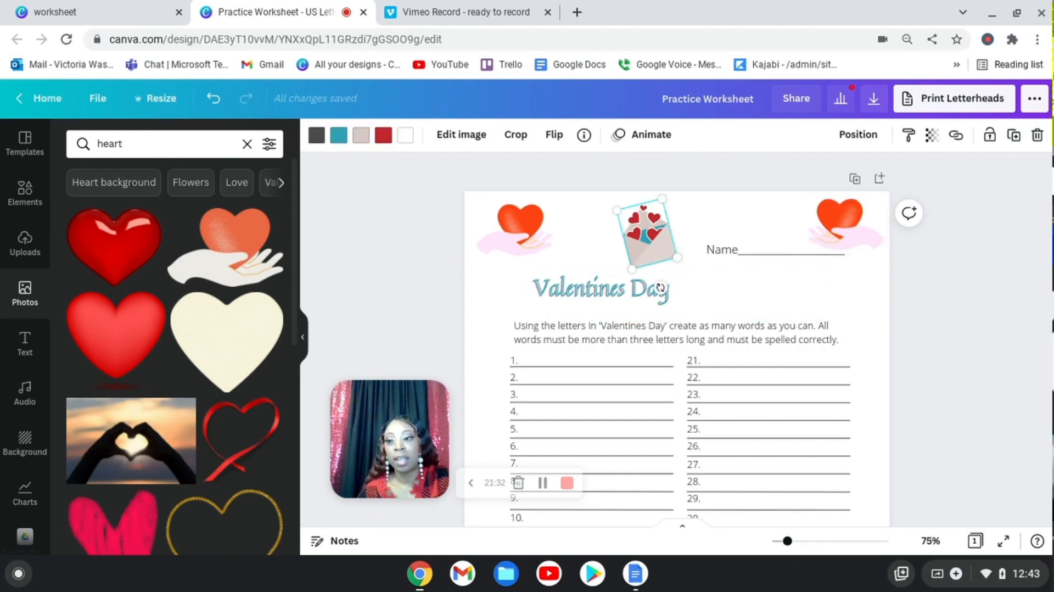
{"action": "left_click", "coordinate": [1037, 134]}
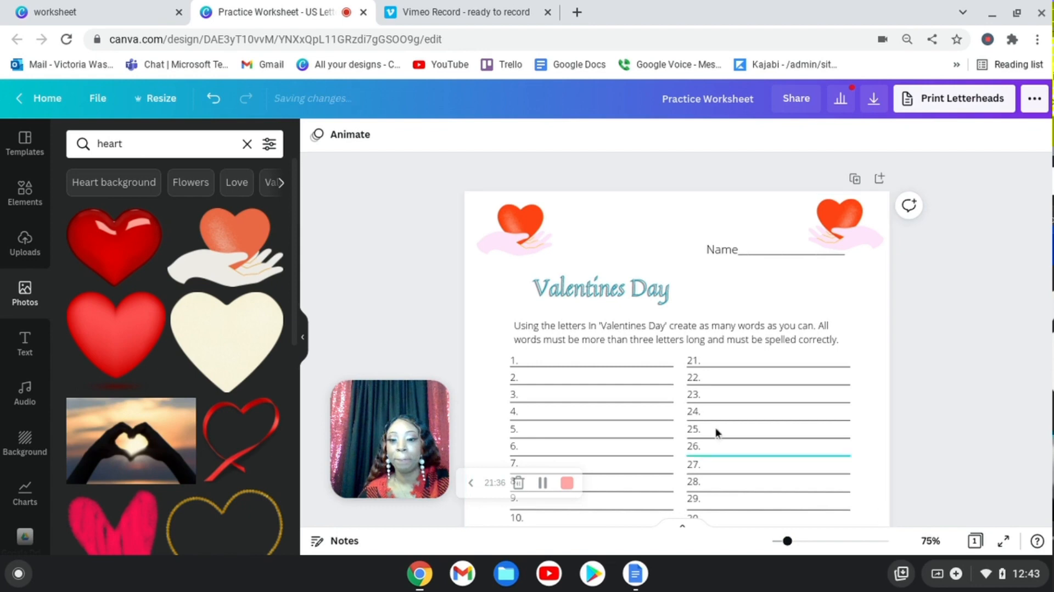
Center-align the Valentines Day title text within its text box.
{"action": "left_click", "coordinate": [685, 287]}
{"action": "double_click", "coordinate": [685, 286]}
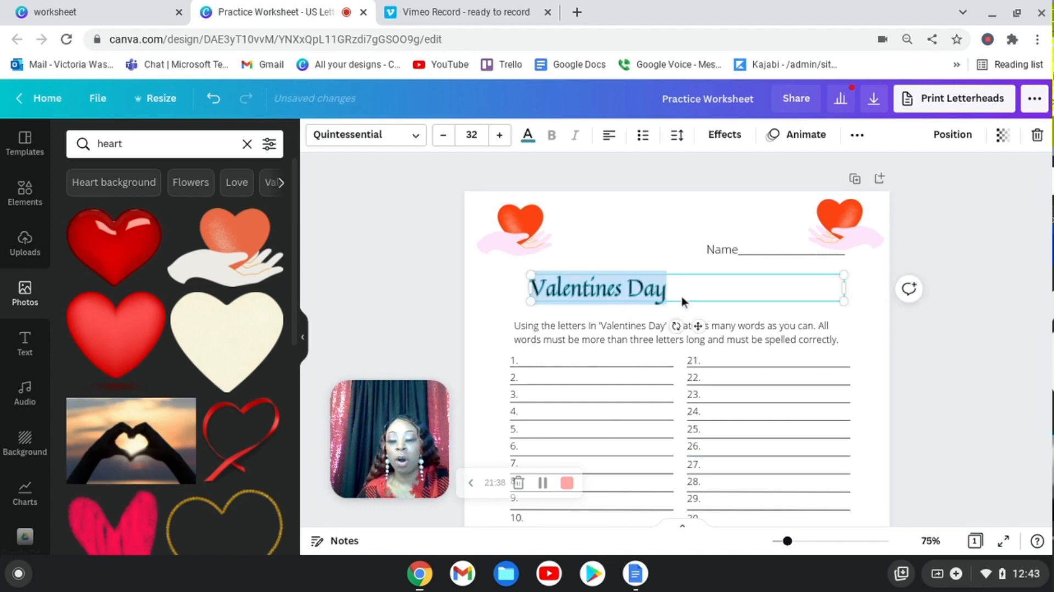
{"action": "left_click", "coordinate": [685, 284]}
{"action": "left_click_drag", "start_coordinate": [671, 288], "coordinate": [532, 285]}
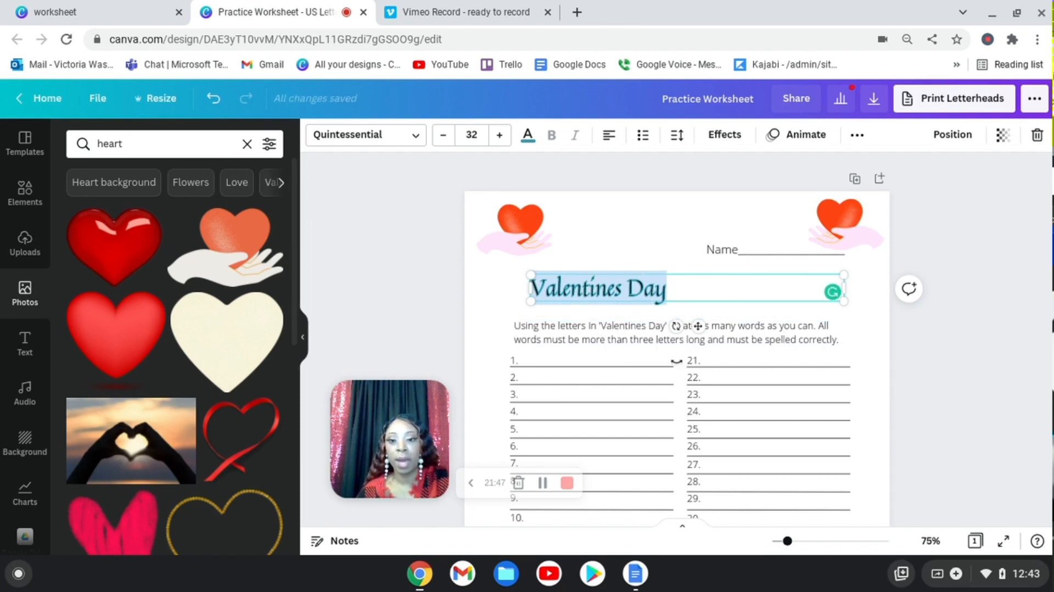
{"action": "left_click", "coordinate": [609, 137]}
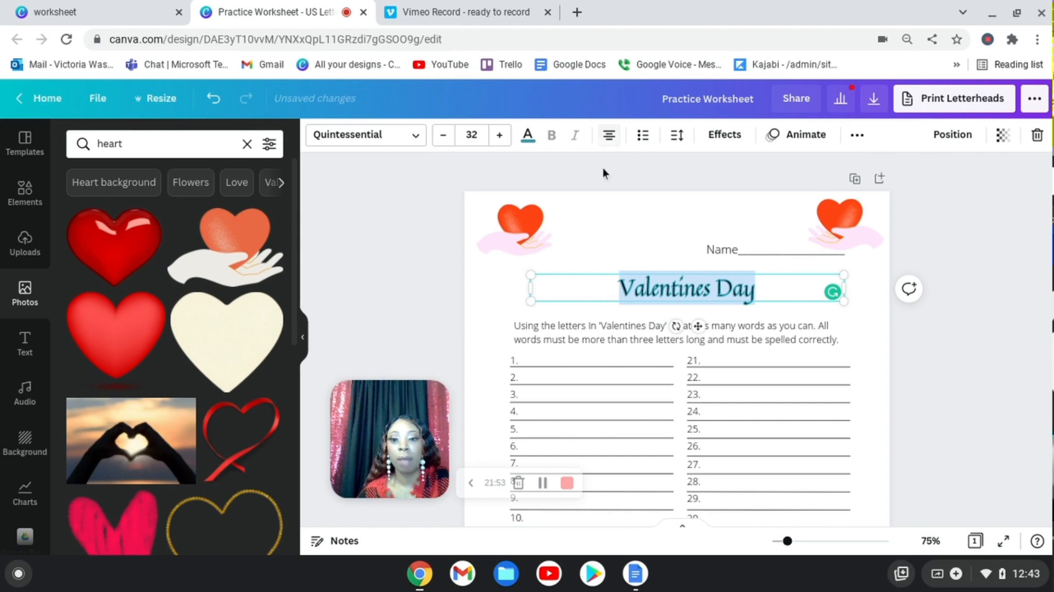
{"action": "left_click", "coordinate": [608, 135]}
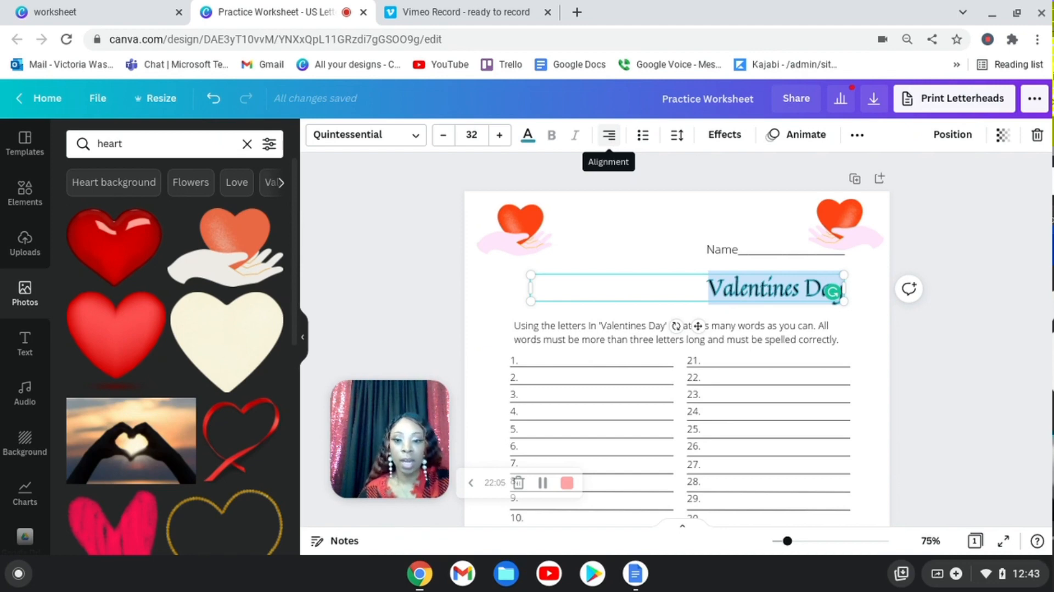
{"action": "left_click", "coordinate": [611, 137]}
{"action": "left_click", "coordinate": [610, 138]}
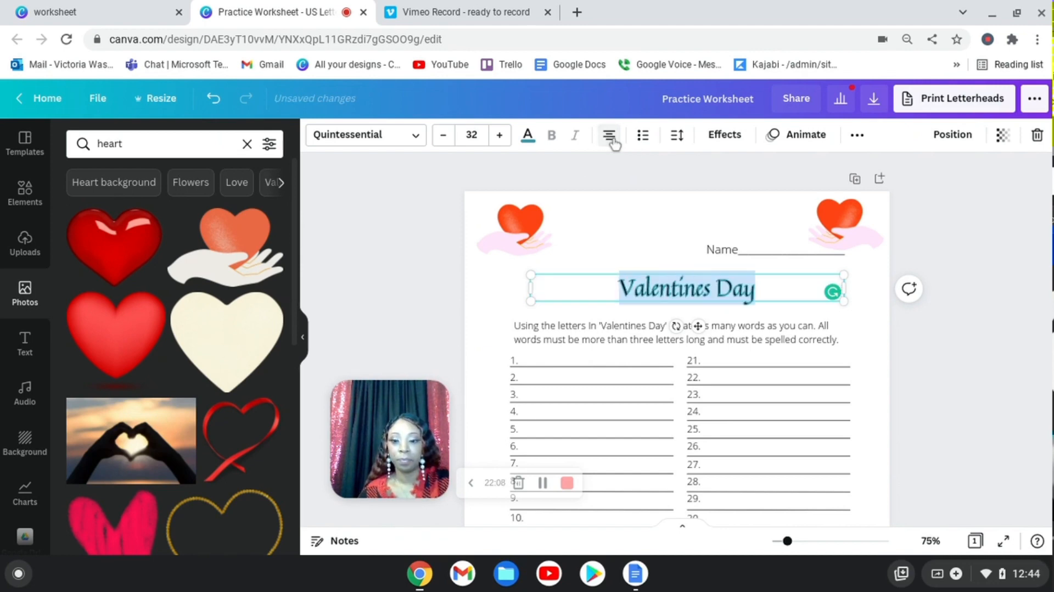
{"action": "left_click", "coordinate": [762, 270]}
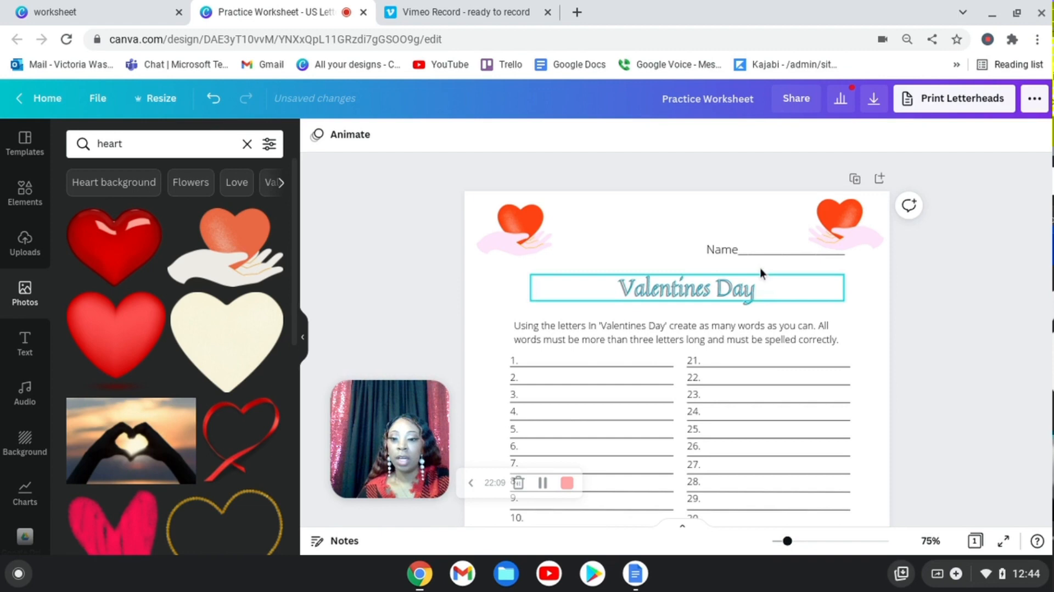
Change the Valentines Day title's text color to the red from the "Untitled design (2).png" brand palette.
{"action": "left_click", "coordinate": [678, 295]}
{"action": "left_click", "coordinate": [640, 297]}
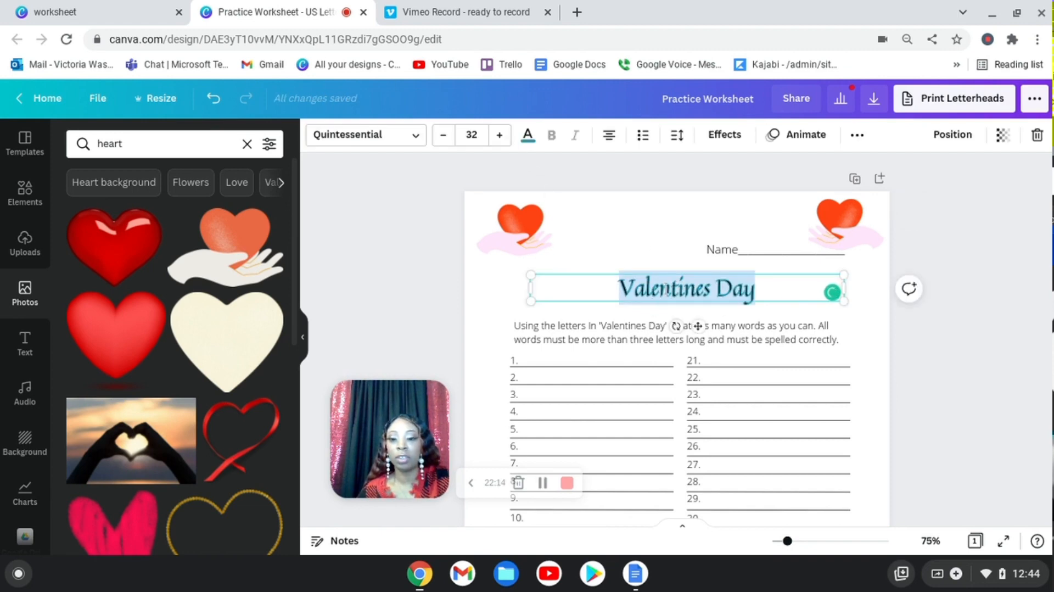
{"action": "left_click", "coordinate": [527, 135]}
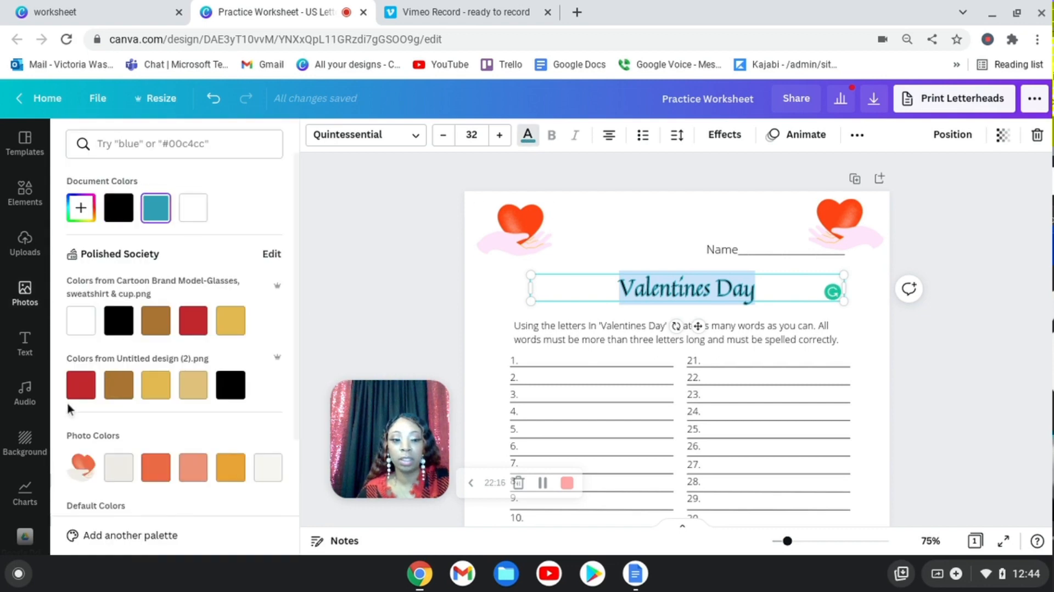
{"action": "left_click", "coordinate": [81, 384]}
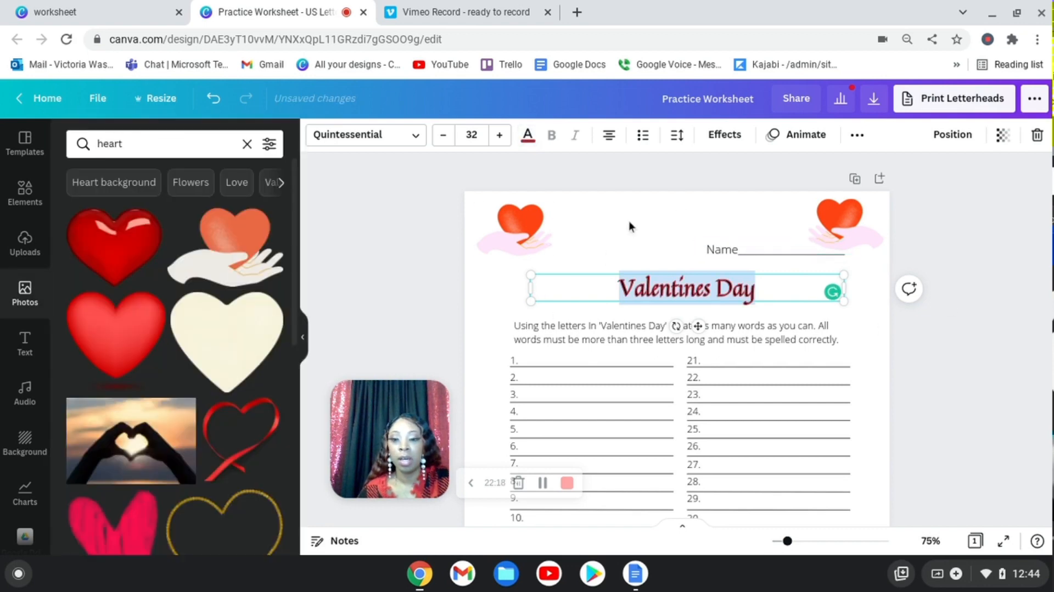
{"action": "left_click", "coordinate": [629, 221]}
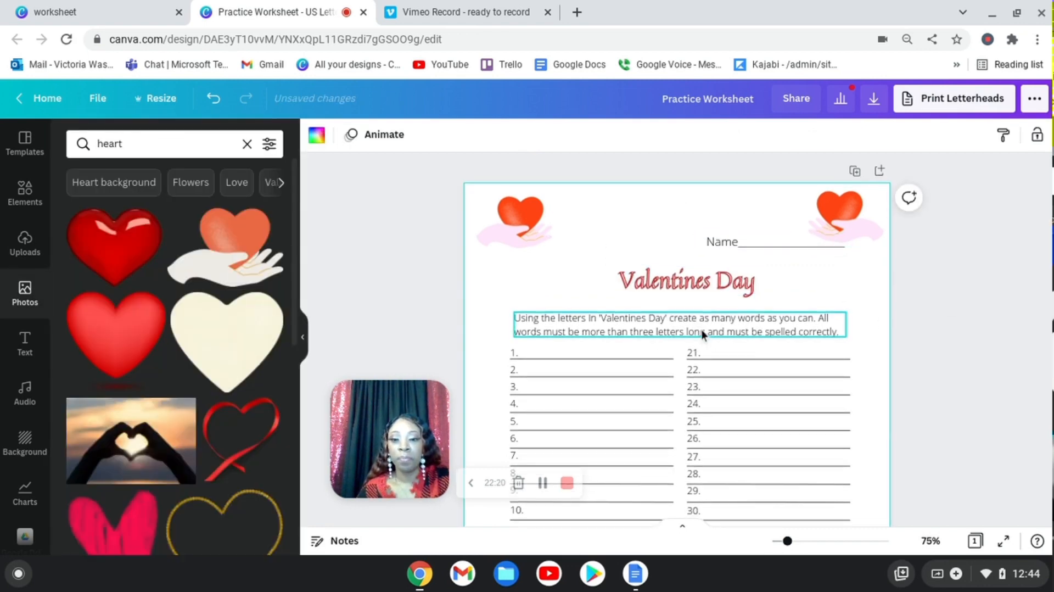
Browse the available text styles and font combinations for the worksheet.
{"action": "left_click", "coordinate": [668, 324]}
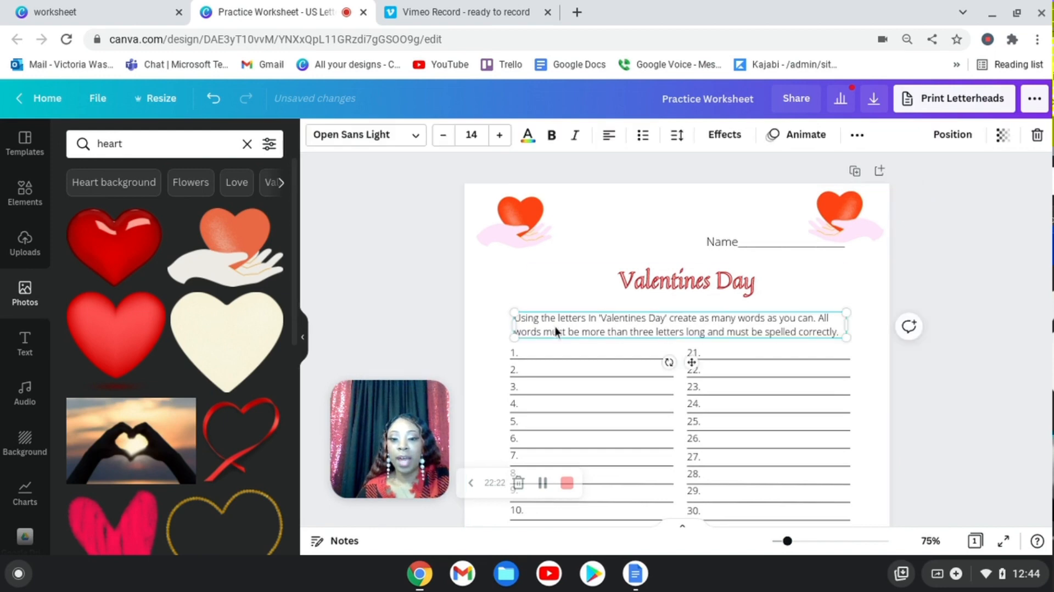
{"action": "left_click", "coordinate": [603, 327]}
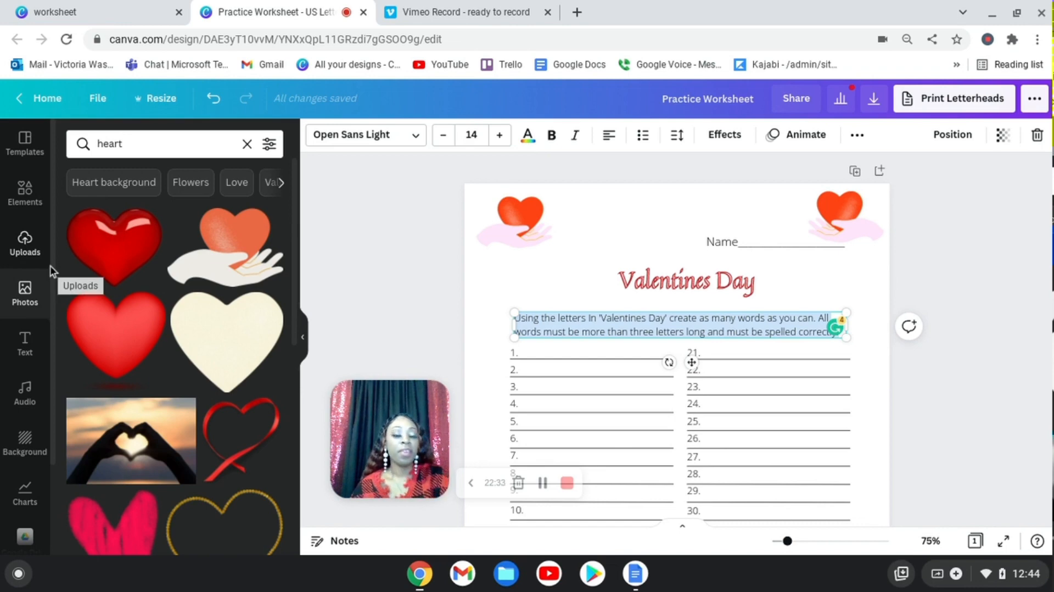
{"action": "scroll", "coordinate": [48, 384], "scroll_direction": "down", "scroll_amount": 3}
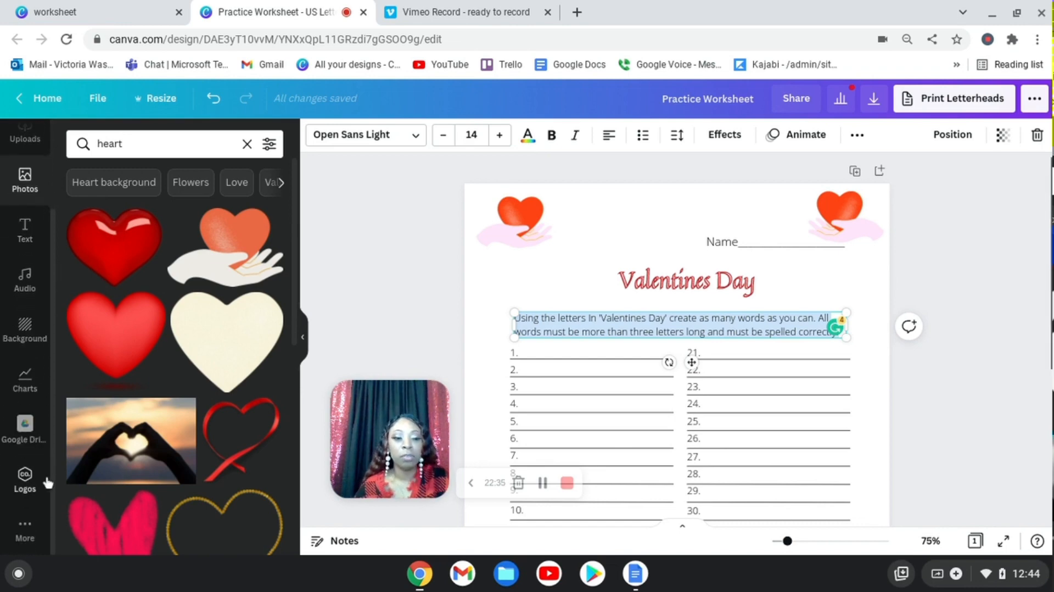
{"action": "left_click", "coordinate": [25, 231]}
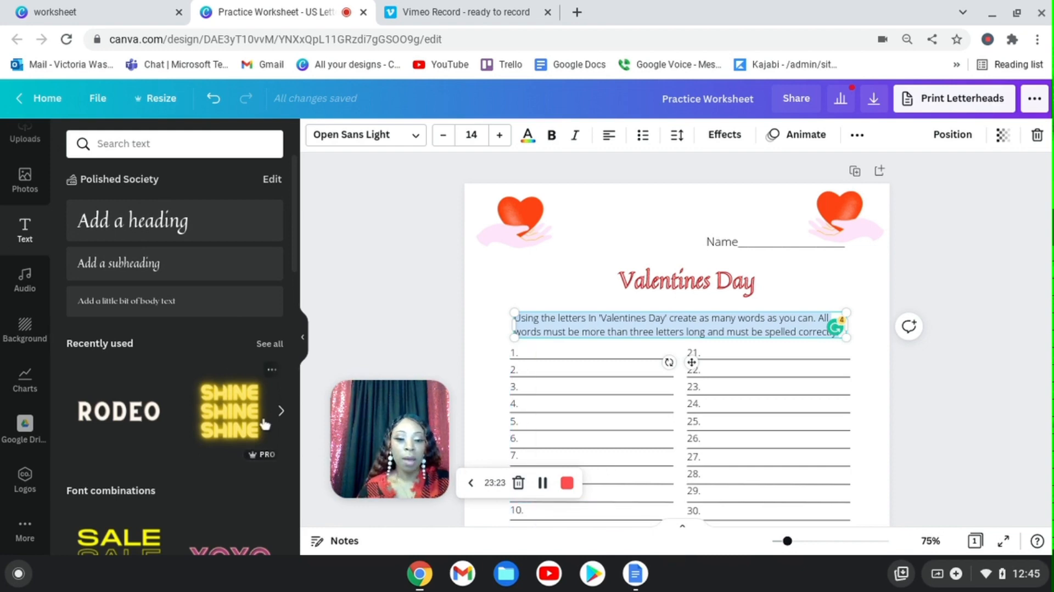
{"action": "scroll", "coordinate": [264, 412], "scroll_direction": "down", "scroll_amount": 1}
{"action": "scroll", "coordinate": [258, 395], "scroll_direction": "down", "scroll_amount": 2}
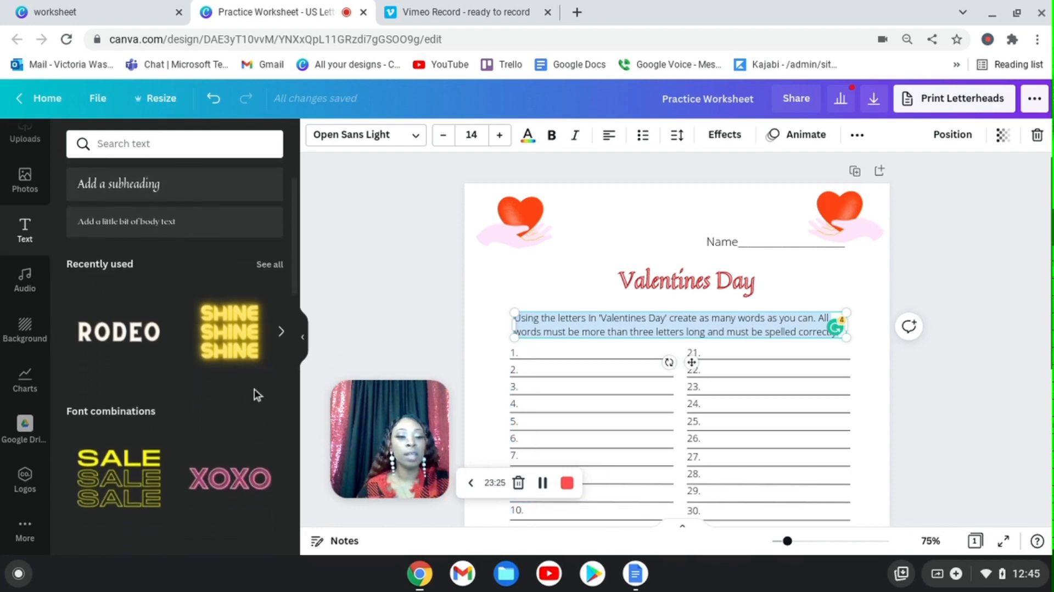
{"action": "scroll", "coordinate": [236, 368], "scroll_direction": "down", "scroll_amount": 5}
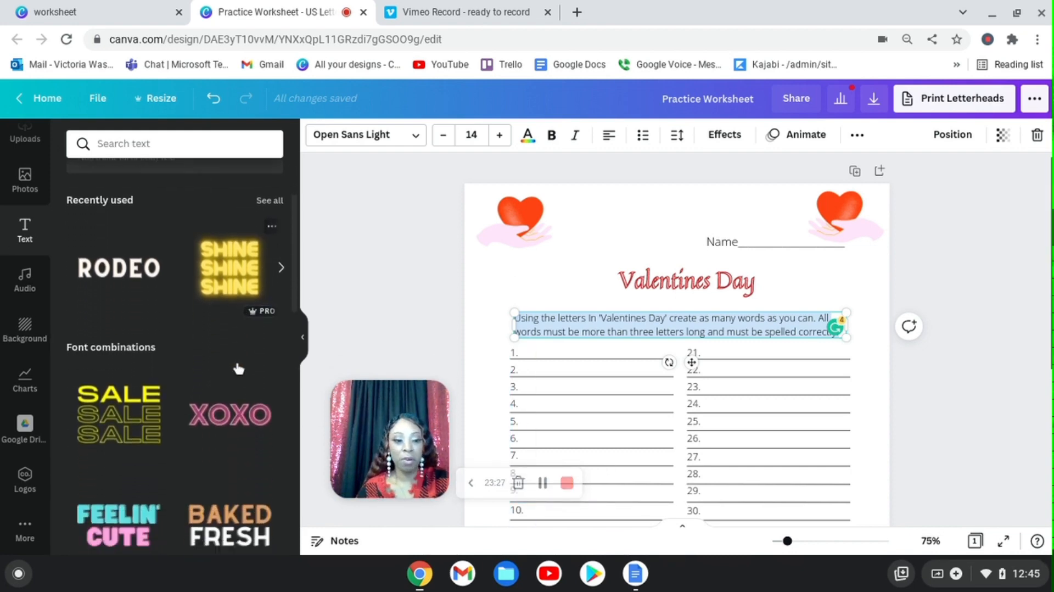
{"action": "scroll", "coordinate": [217, 378], "scroll_direction": "down", "scroll_amount": 8}
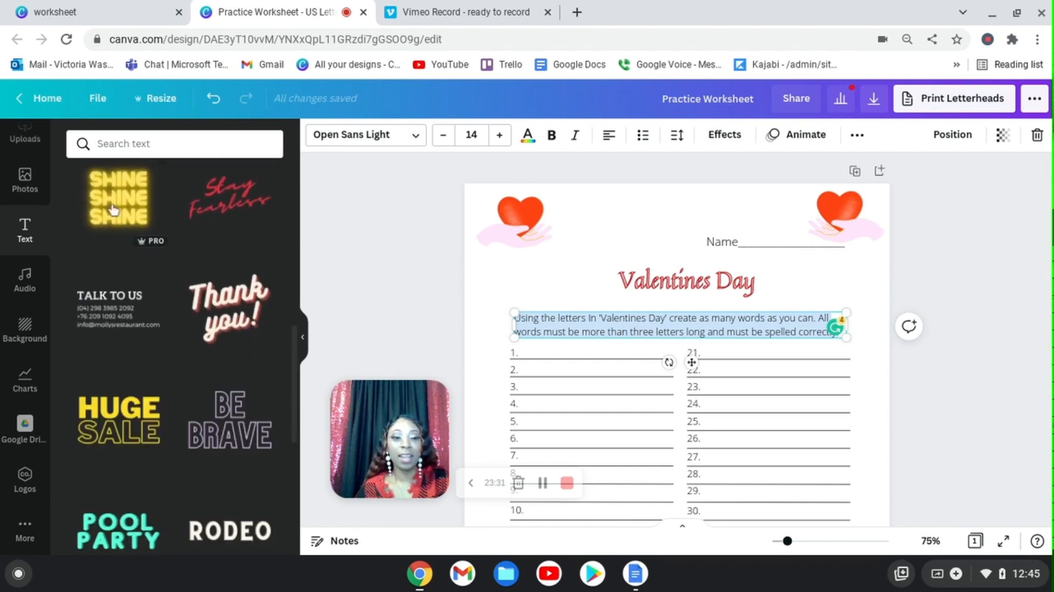
{"action": "scroll", "coordinate": [180, 337], "scroll_direction": "down", "scroll_amount": 3}
{"action": "scroll", "coordinate": [181, 337], "scroll_direction": "down", "scroll_amount": 10}
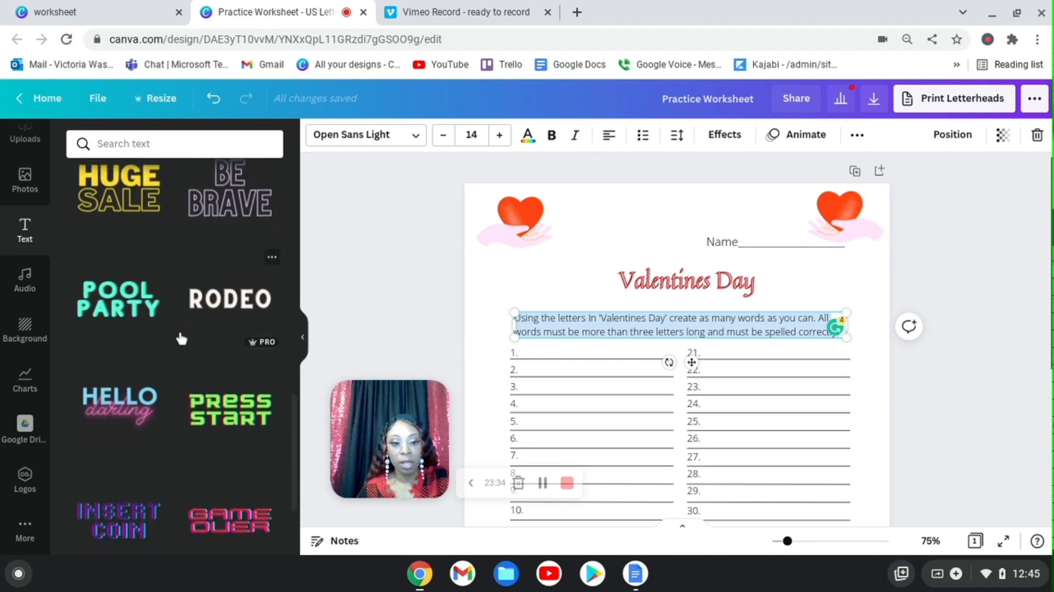
{"action": "scroll", "coordinate": [181, 337], "scroll_direction": "down", "scroll_amount": 10}
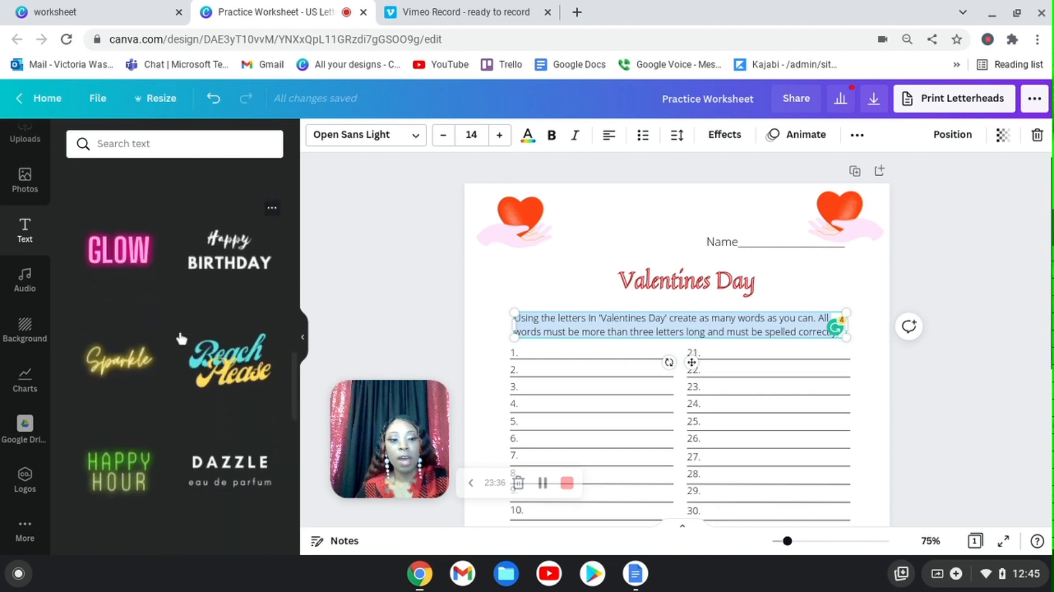
{"action": "scroll", "coordinate": [180, 337], "scroll_direction": "down", "scroll_amount": 5}
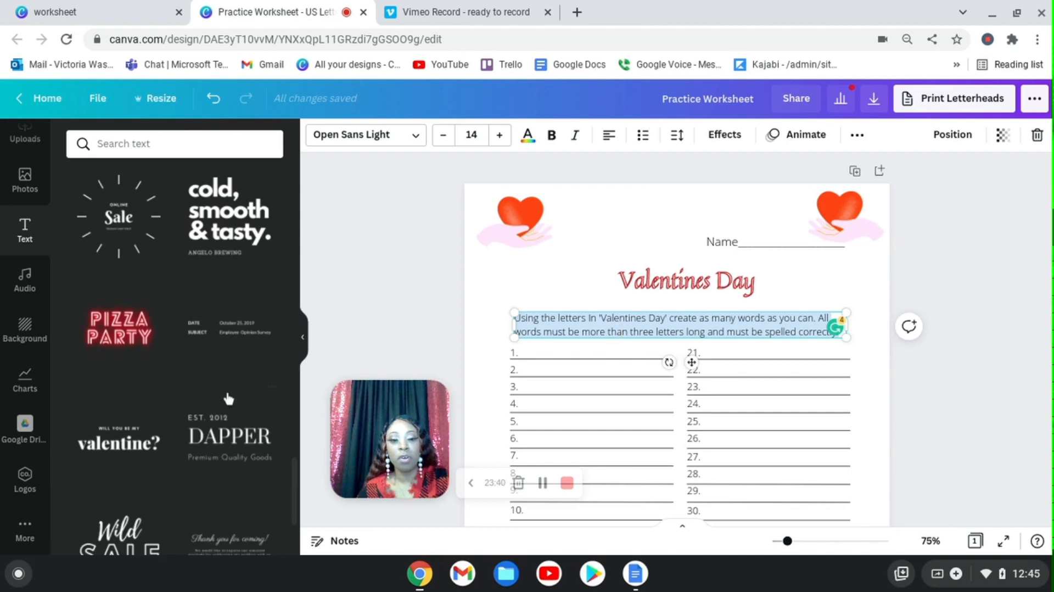
{"action": "scroll", "coordinate": [179, 392], "scroll_direction": "up", "scroll_amount": 20}
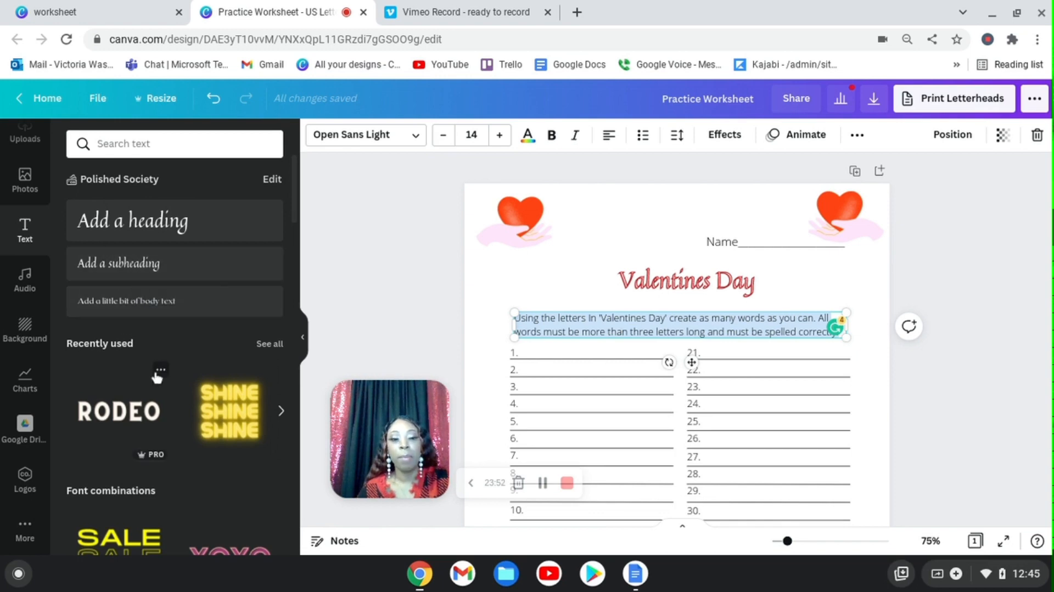
{"action": "left_click", "coordinate": [158, 143]}
{"action": "left_click", "coordinate": [159, 142]}
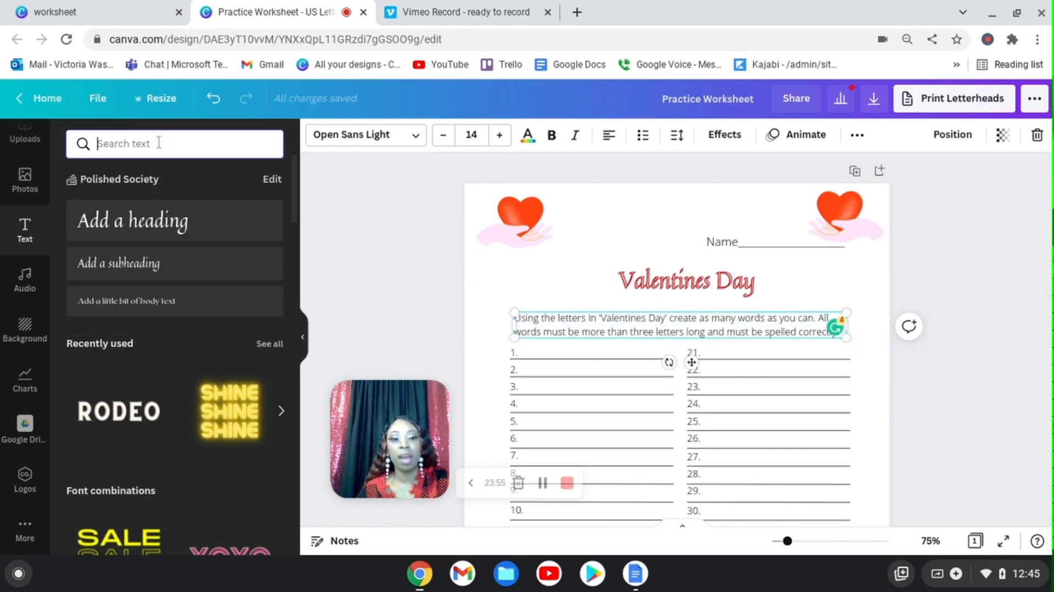
Add a heading text box to the worksheet and move it up over the instruction paragraph.
{"action": "left_click", "coordinate": [168, 233]}
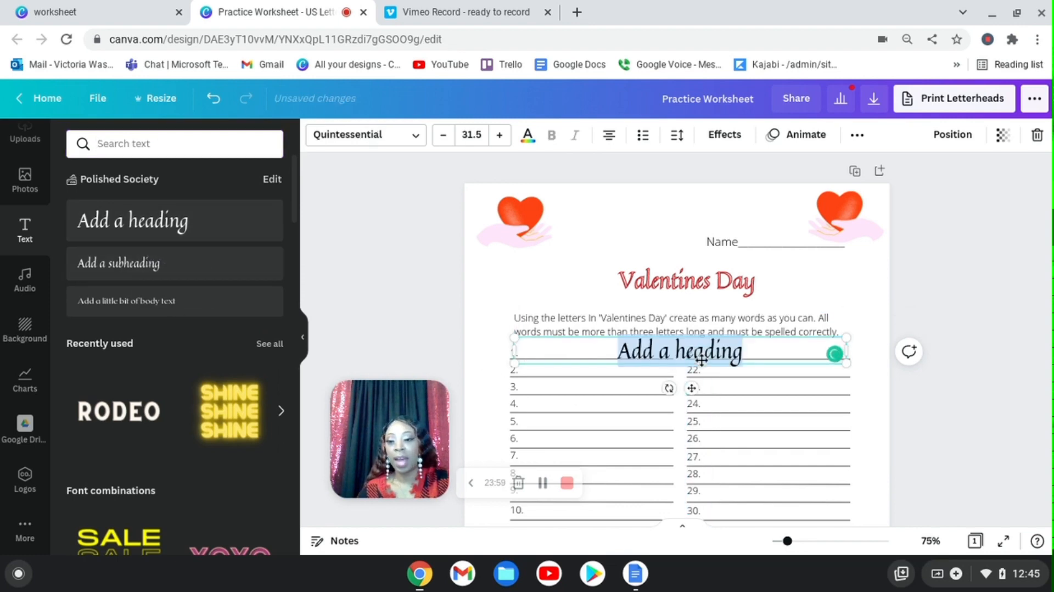
{"action": "left_click", "coordinate": [639, 348]}
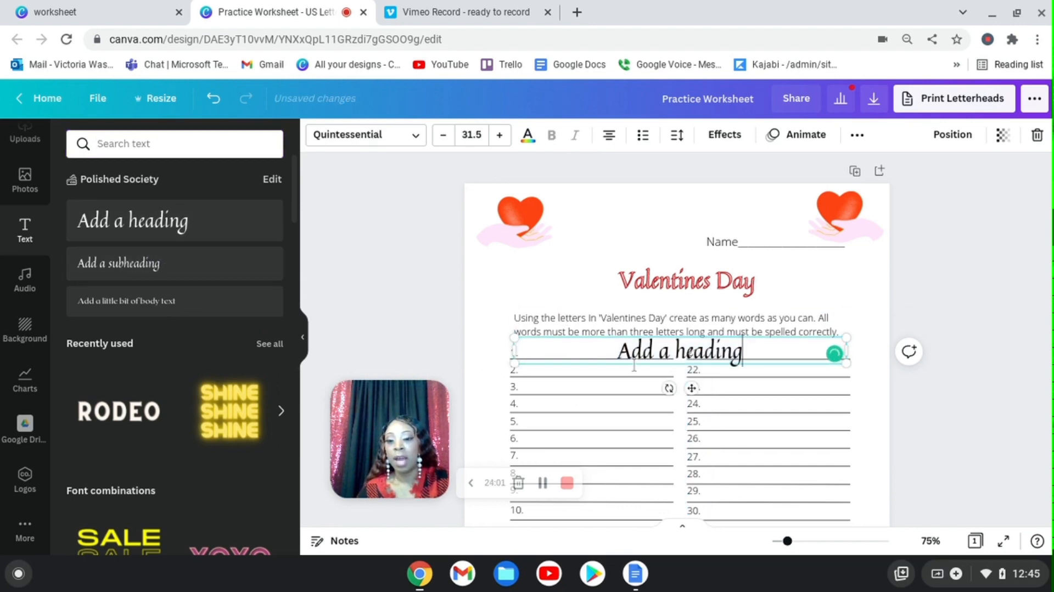
{"action": "left_click", "coordinate": [658, 350]}
{"action": "left_click", "coordinate": [854, 286]}
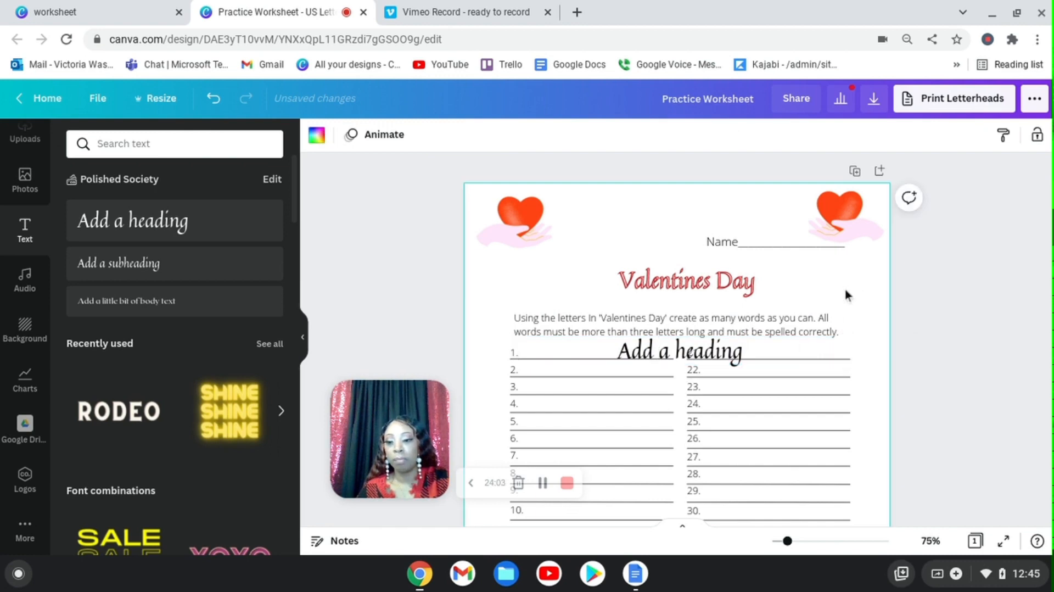
{"action": "left_click", "coordinate": [727, 354]}
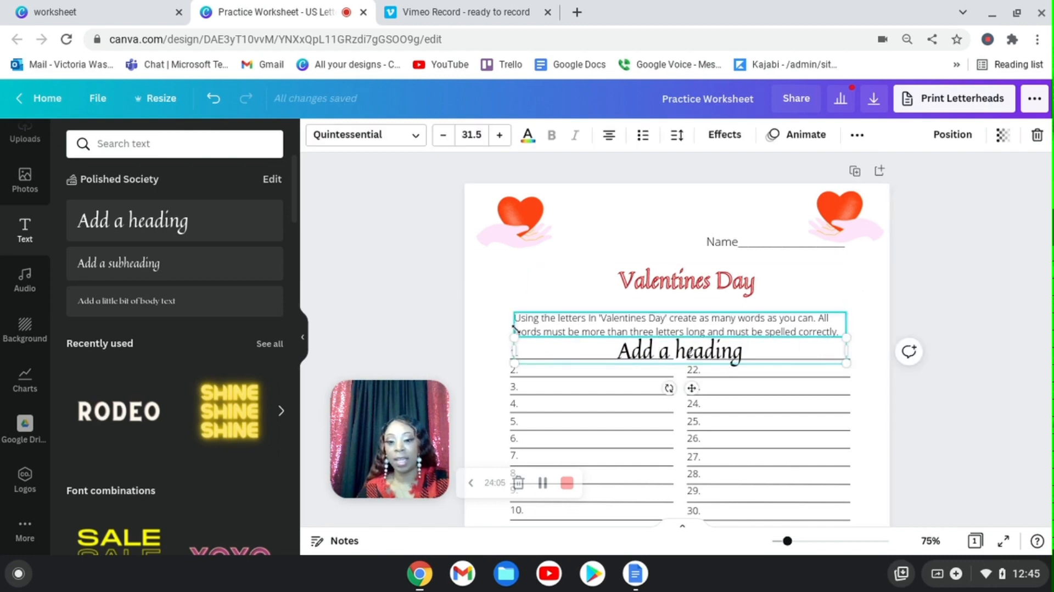
{"action": "left_click_drag", "start_coordinate": [722, 352], "coordinate": [717, 319]}
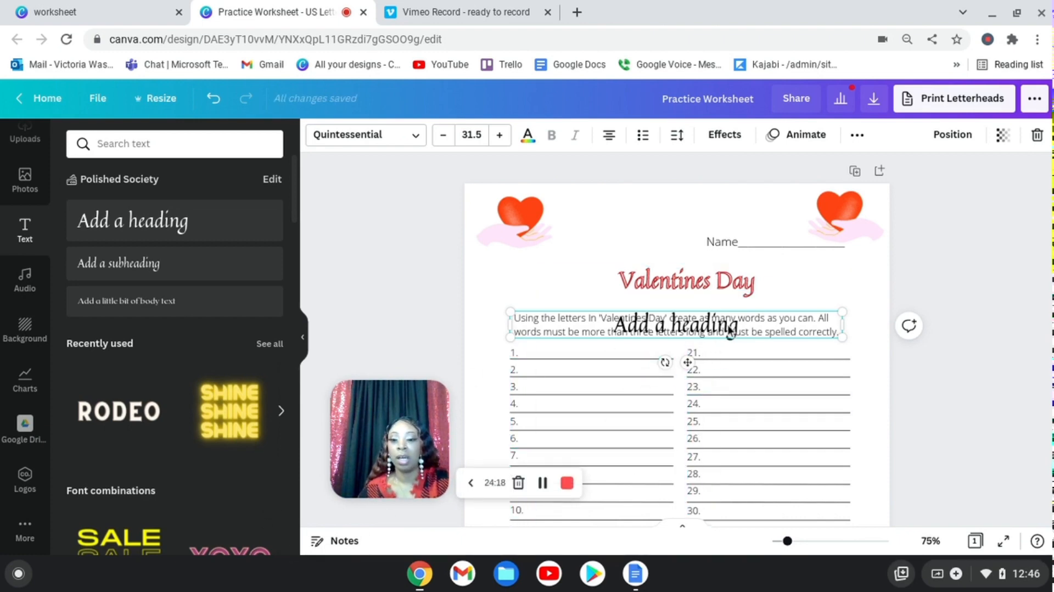
Change the font of the "Add a heading" text to Kare.
{"action": "double_click", "coordinate": [832, 328]}
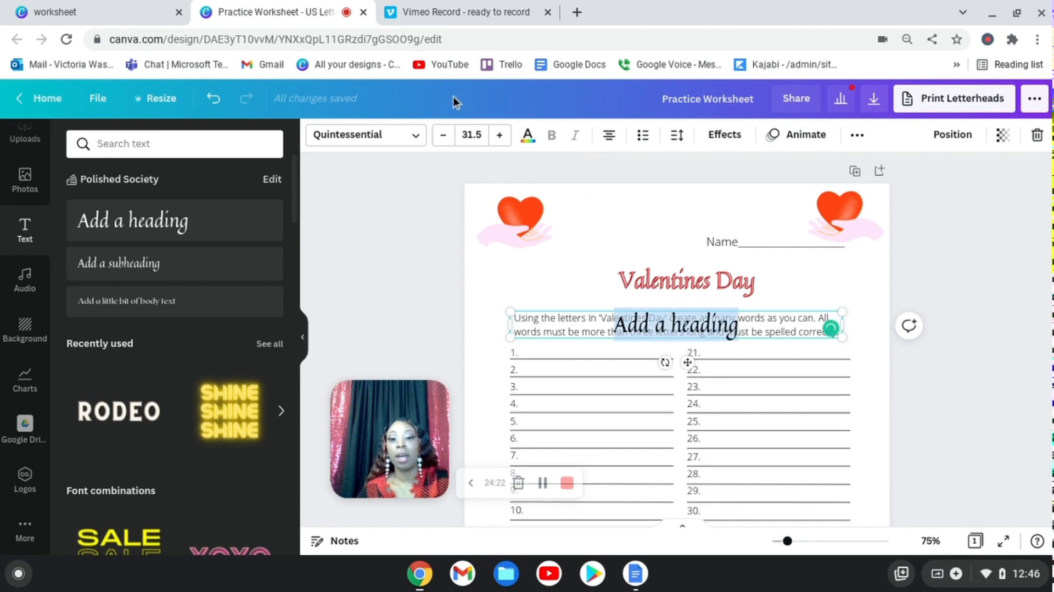
{"action": "left_click", "coordinate": [358, 135]}
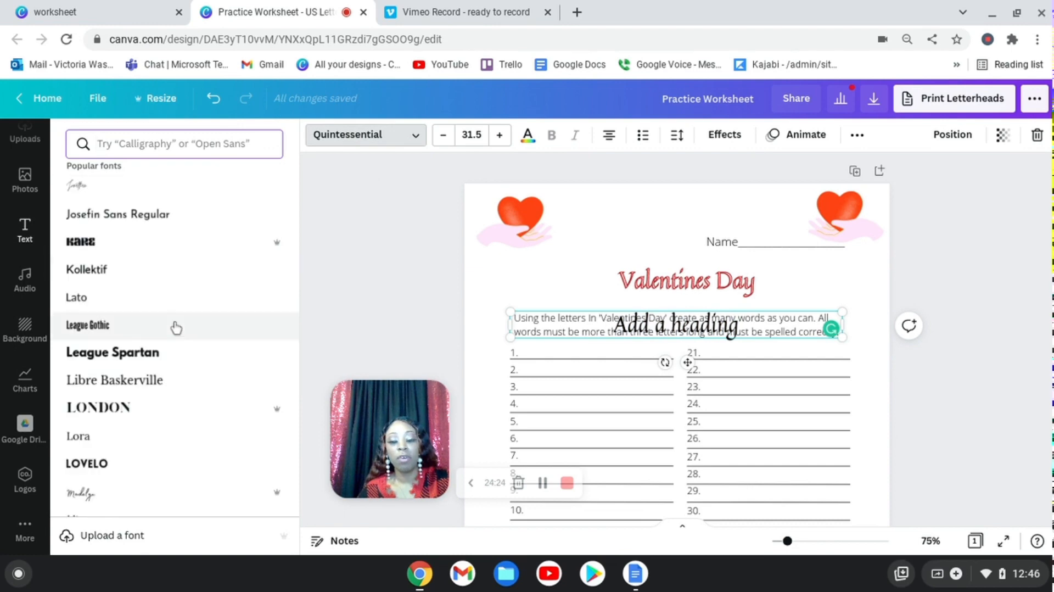
{"action": "left_click", "coordinate": [94, 252]}
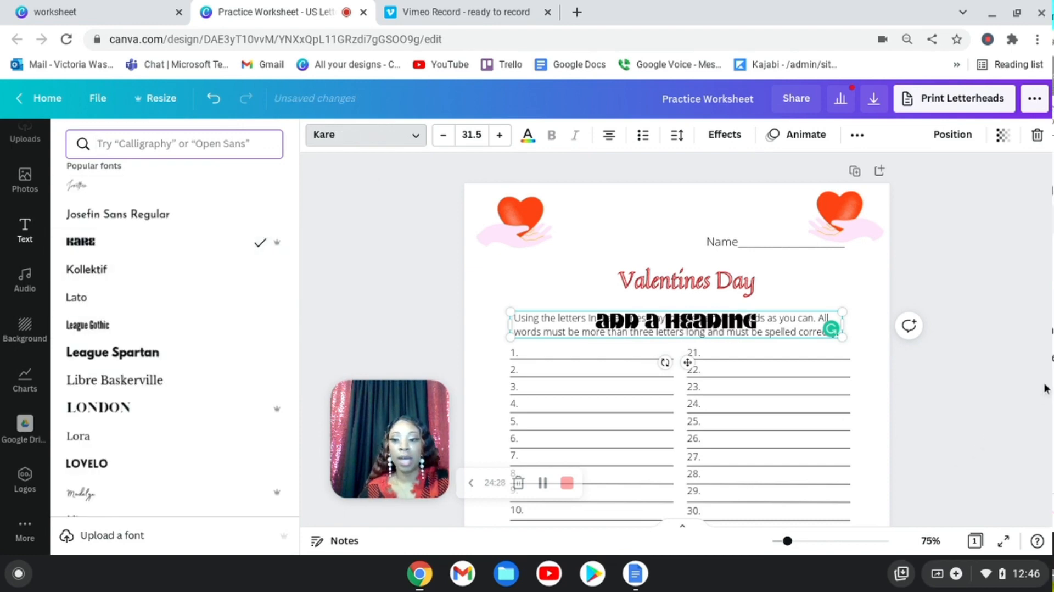
{"action": "key", "text": "Escape"}
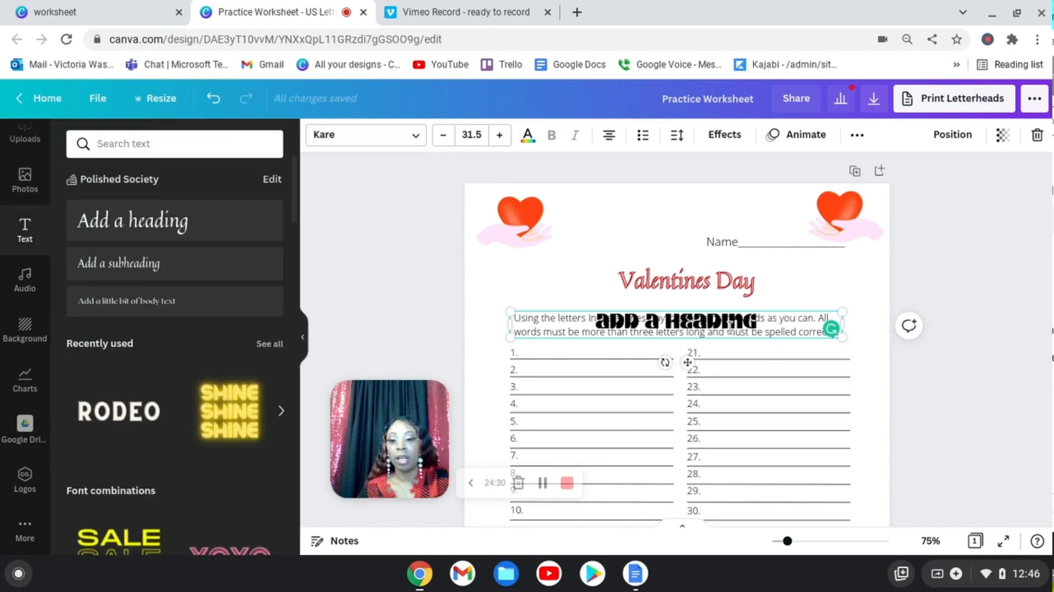
Color the new heading light purple from the default colors and set its font size to 28.
{"action": "left_click", "coordinate": [528, 136]}
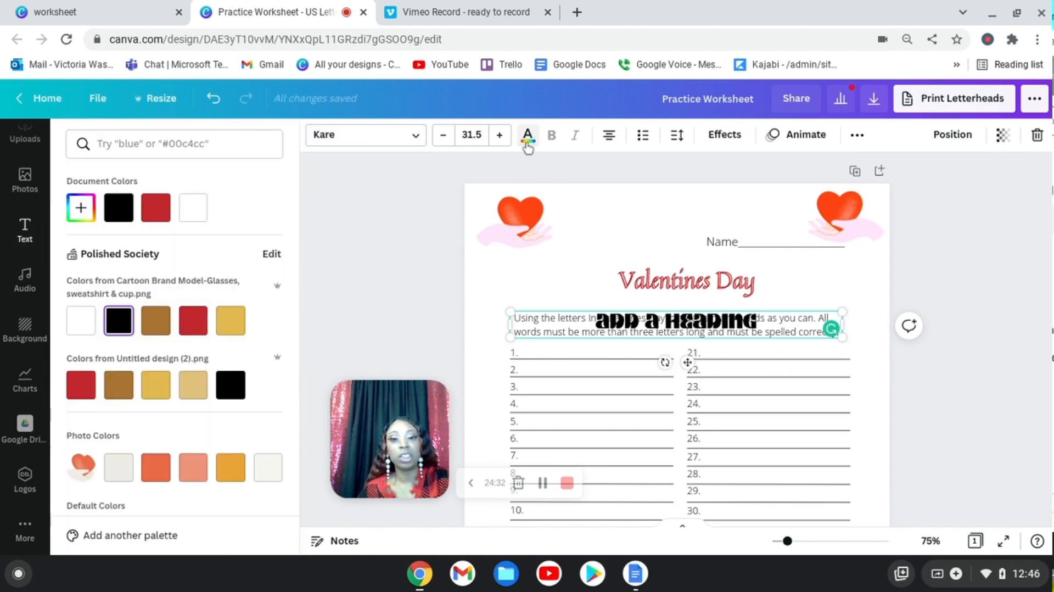
{"action": "scroll", "coordinate": [180, 367], "scroll_direction": "down", "scroll_amount": 4}
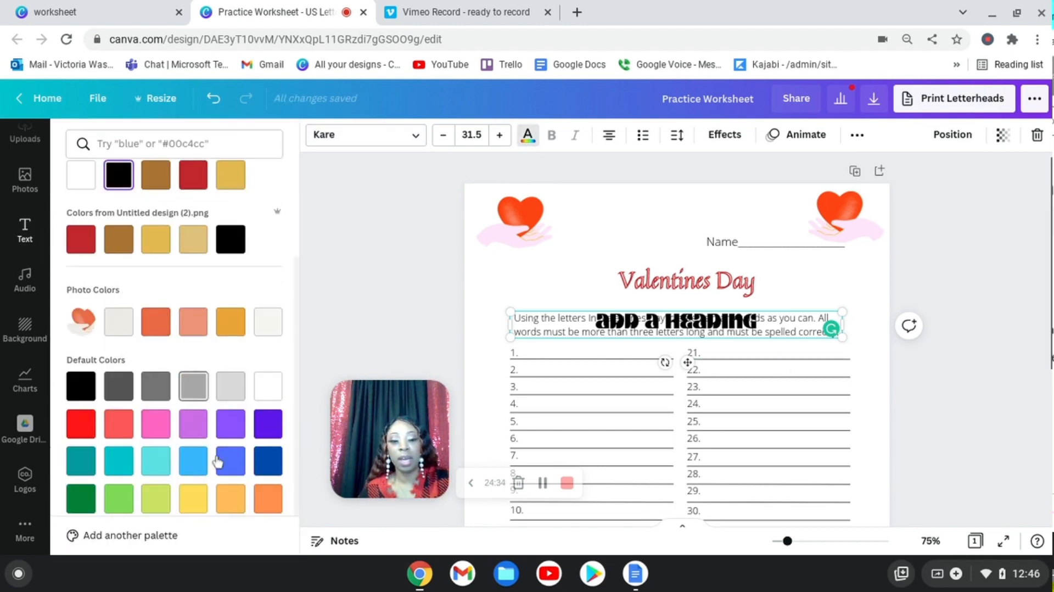
{"action": "left_click", "coordinate": [193, 423]}
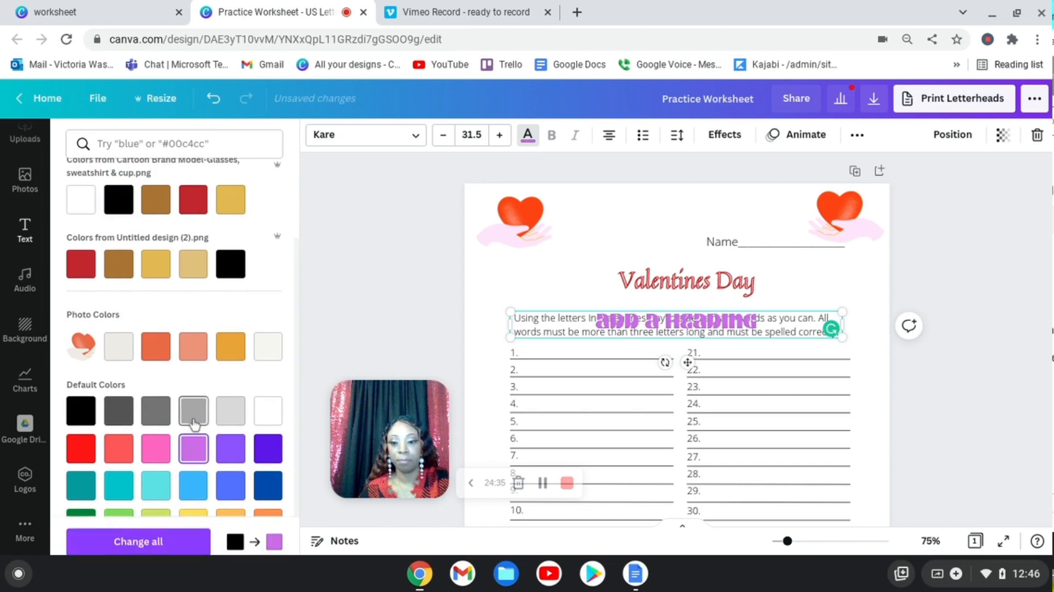
{"action": "left_click", "coordinate": [471, 135]}
{"action": "left_click", "coordinate": [492, 226]}
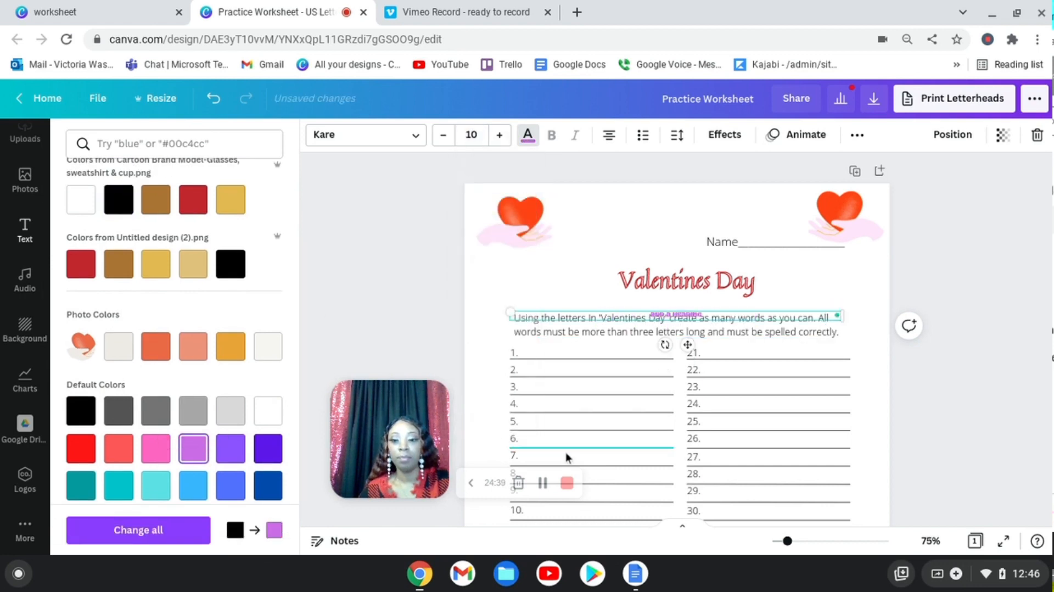
{"action": "left_click", "coordinate": [478, 135]}
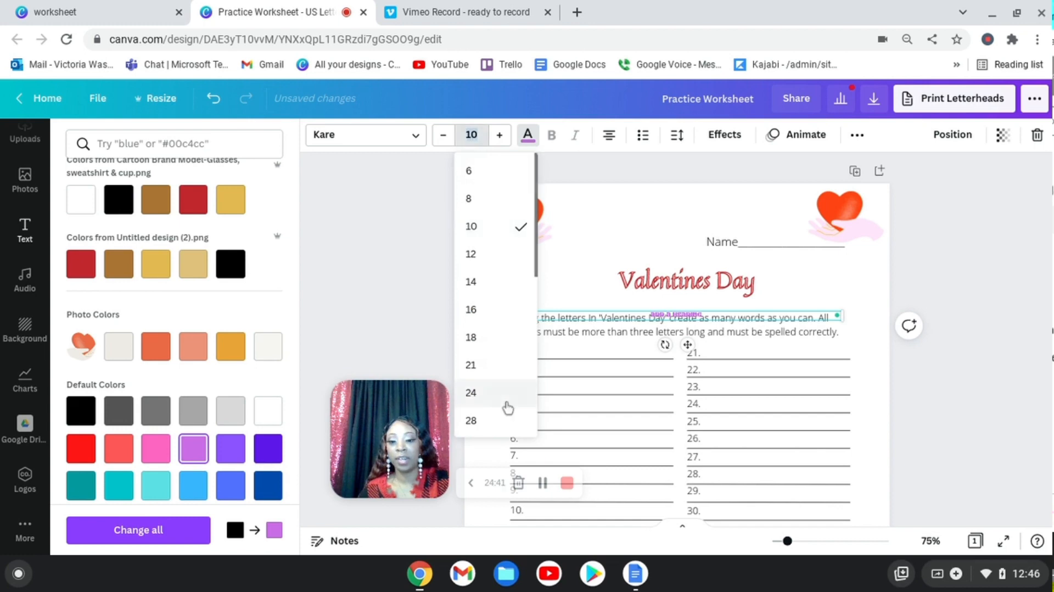
{"action": "left_click", "coordinate": [497, 420]}
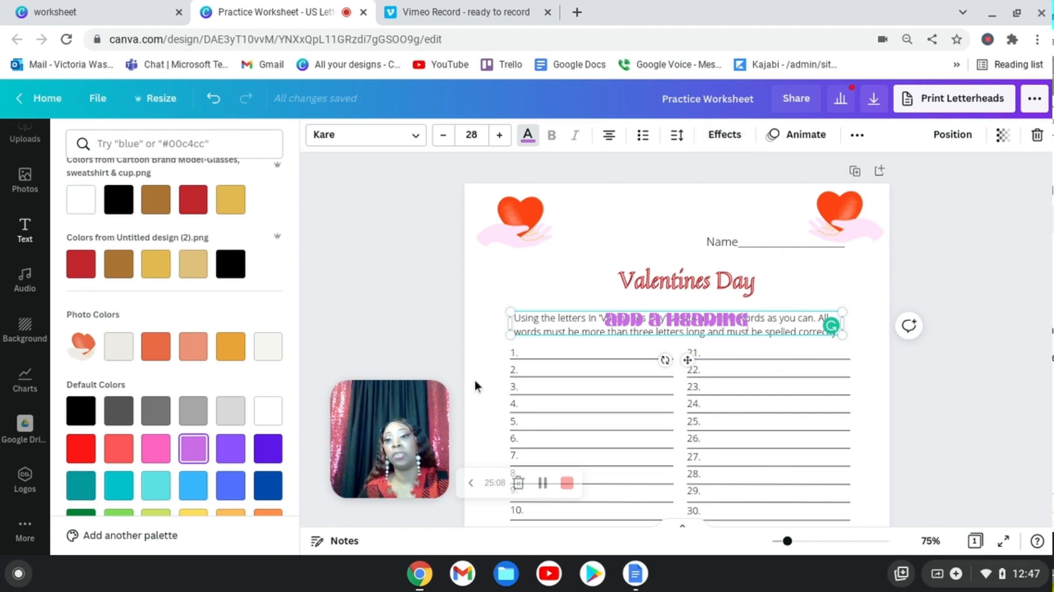
Try the Shadow and Lift styles on the new heading, and apply the Splice text effect.
{"action": "left_click", "coordinate": [725, 135]}
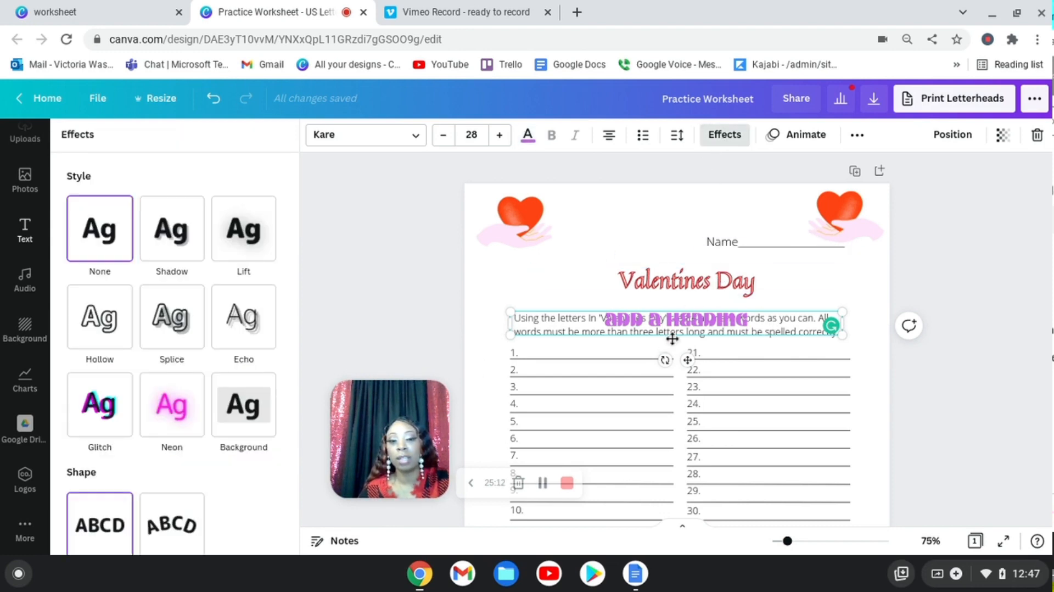
{"action": "left_click", "coordinate": [174, 240]}
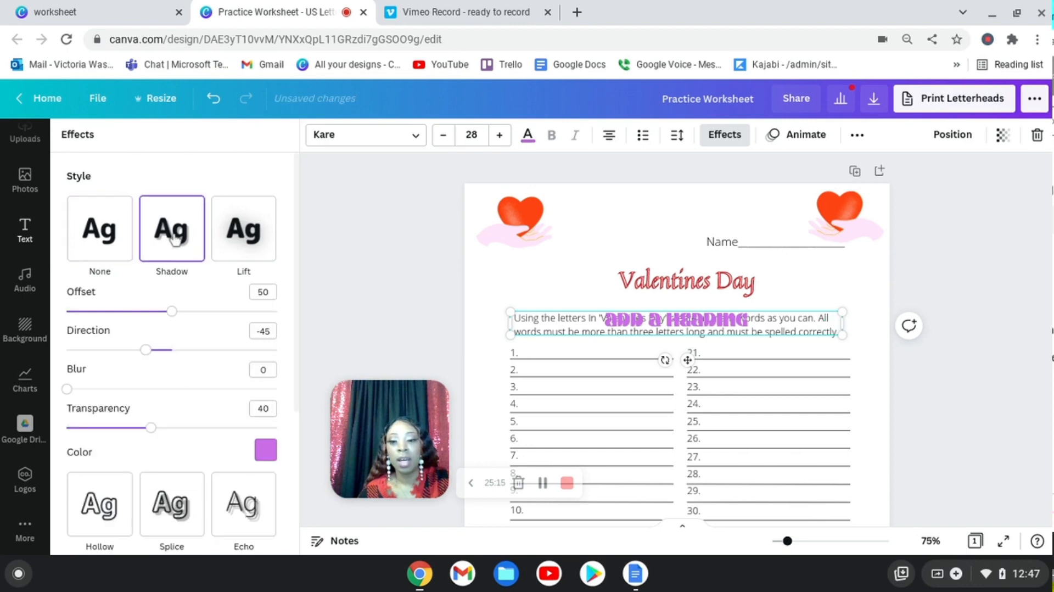
{"action": "left_click", "coordinate": [257, 247]}
{"action": "left_click", "coordinate": [172, 361]}
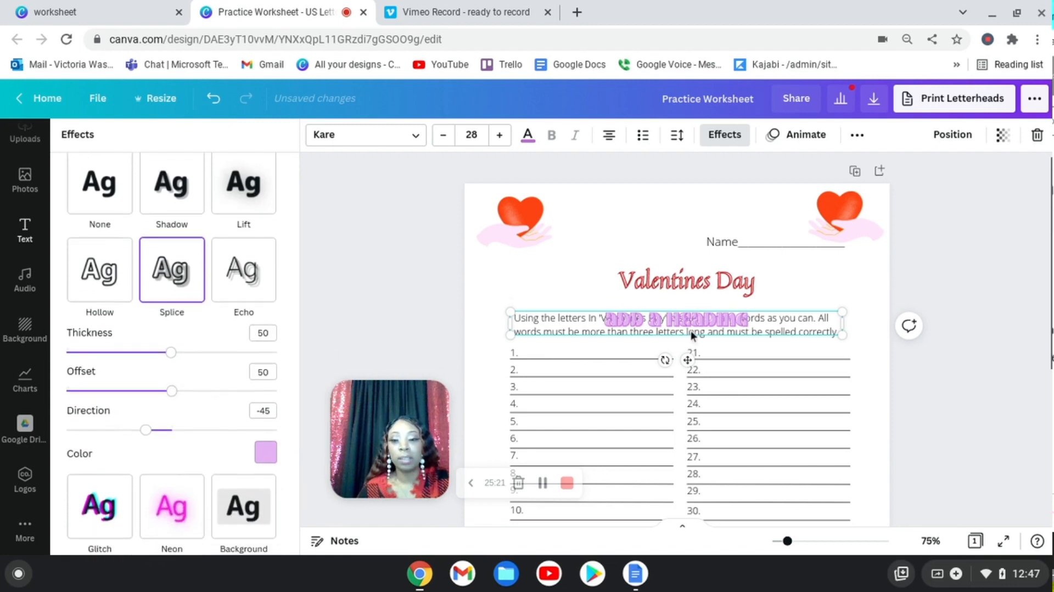
Delete the Valentines Day title and move the purple heading into its place above the instructions.
{"action": "left_click_drag", "start_coordinate": [694, 323], "coordinate": [586, 300]}
{"action": "left_click", "coordinate": [734, 286]}
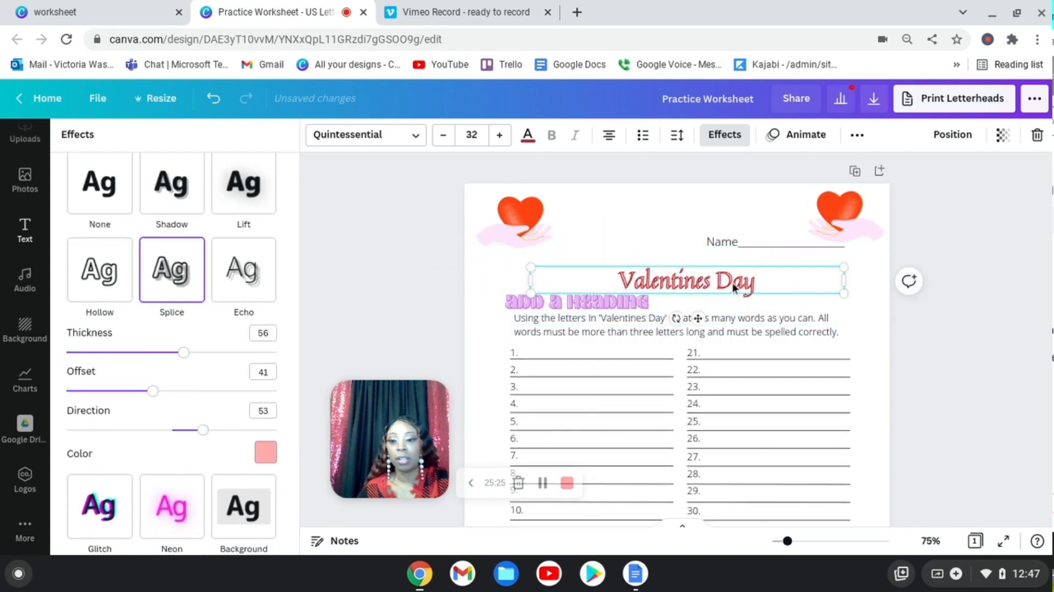
{"action": "left_click", "coordinate": [1037, 135]}
{"action": "left_click", "coordinate": [637, 301]}
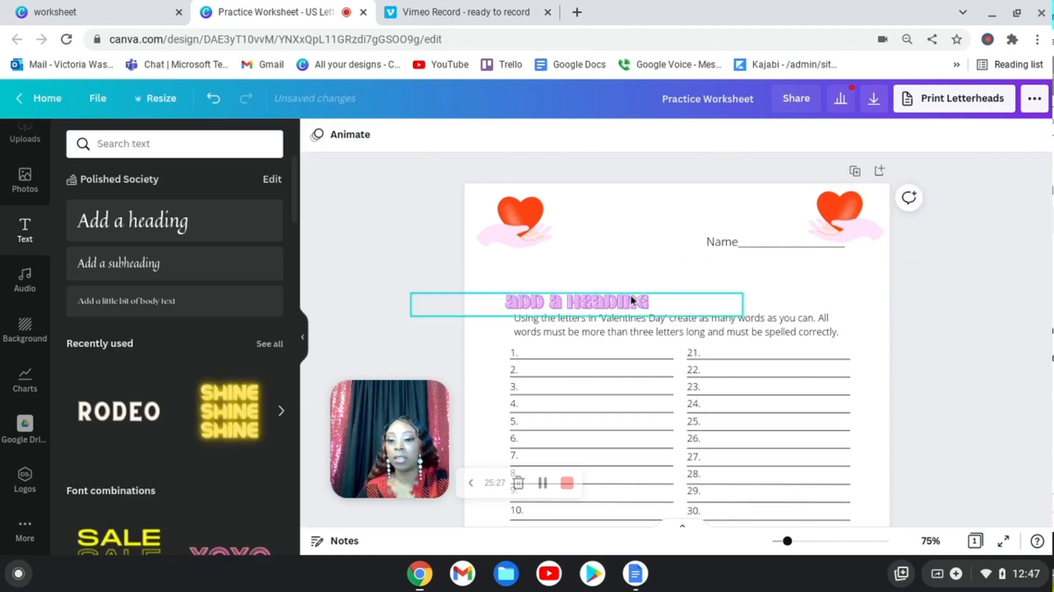
{"action": "left_click_drag", "start_coordinate": [636, 301], "coordinate": [725, 272]}
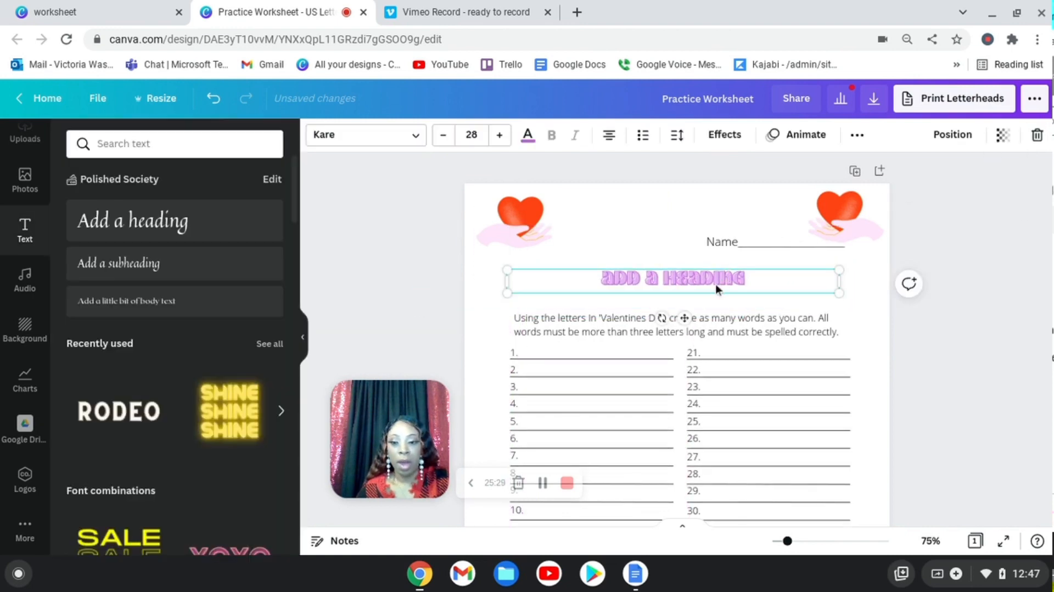
Change the Splice effect color of the "Add a heading" text to black.
{"action": "double_click", "coordinate": [719, 277]}
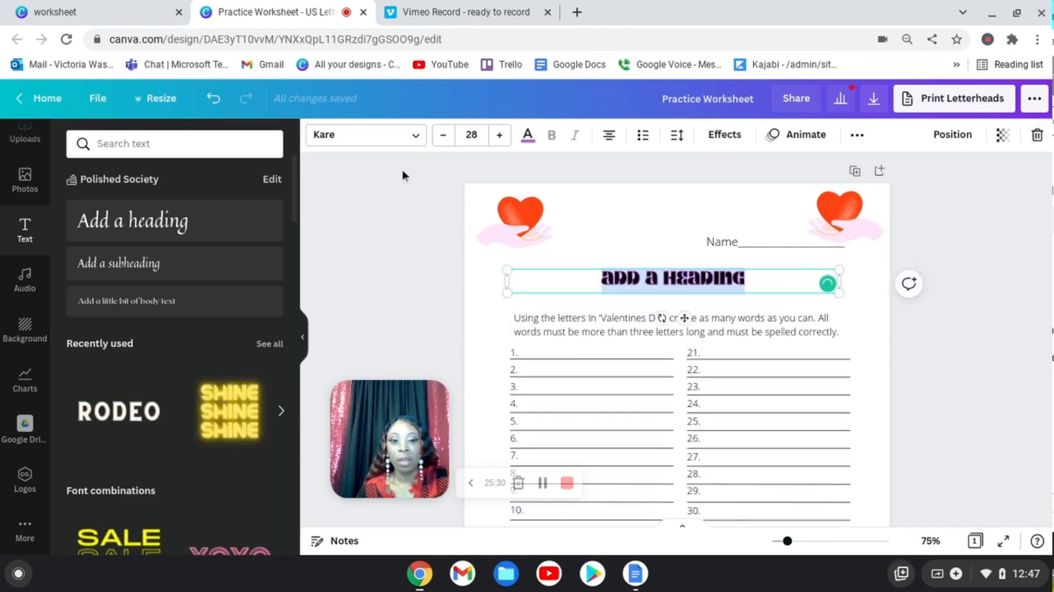
{"action": "left_click", "coordinate": [724, 134]}
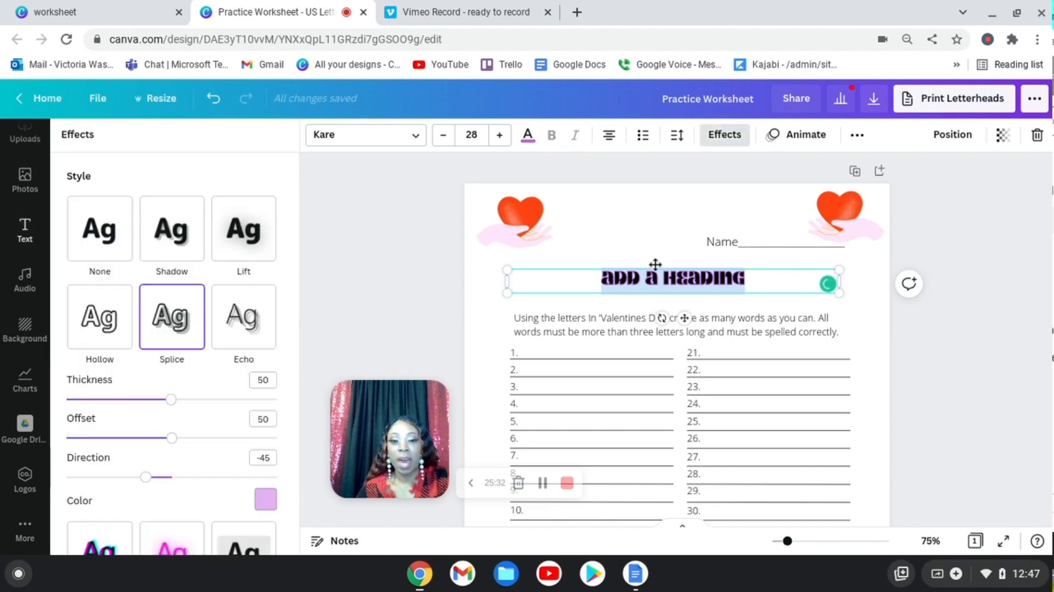
{"action": "left_click", "coordinate": [182, 338]}
{"action": "scroll", "coordinate": [182, 338], "scroll_direction": "down", "scroll_amount": 1}
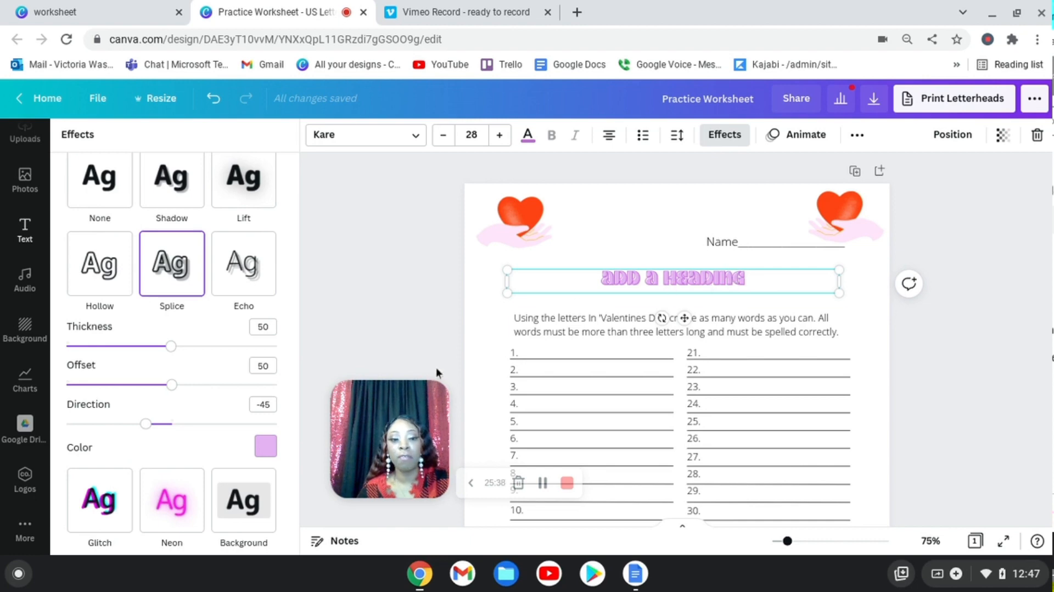
{"action": "left_click", "coordinate": [266, 446]}
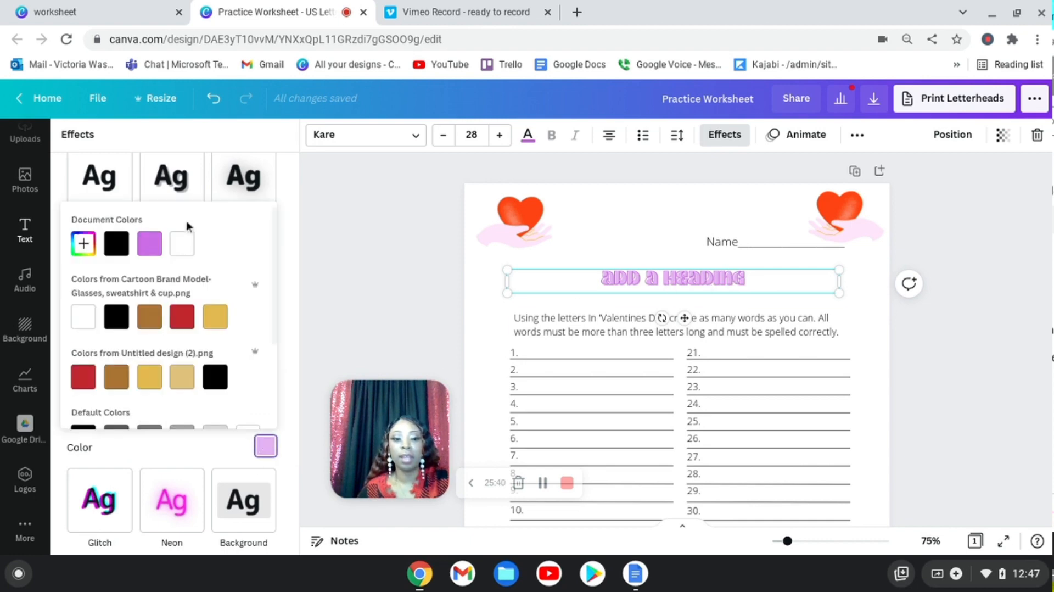
{"action": "left_click", "coordinate": [215, 378]}
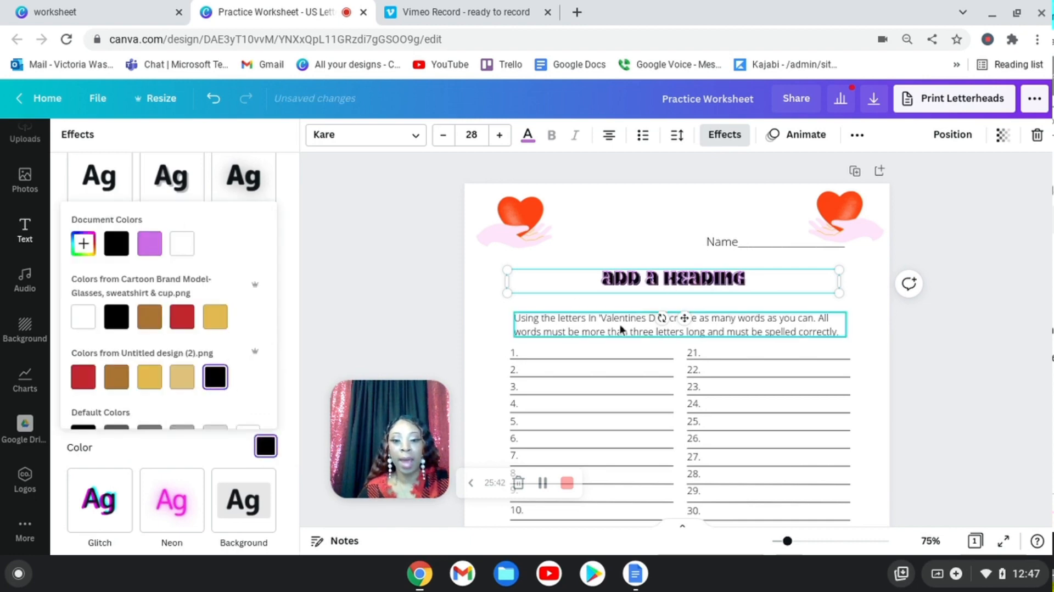
{"action": "left_click", "coordinate": [861, 312]}
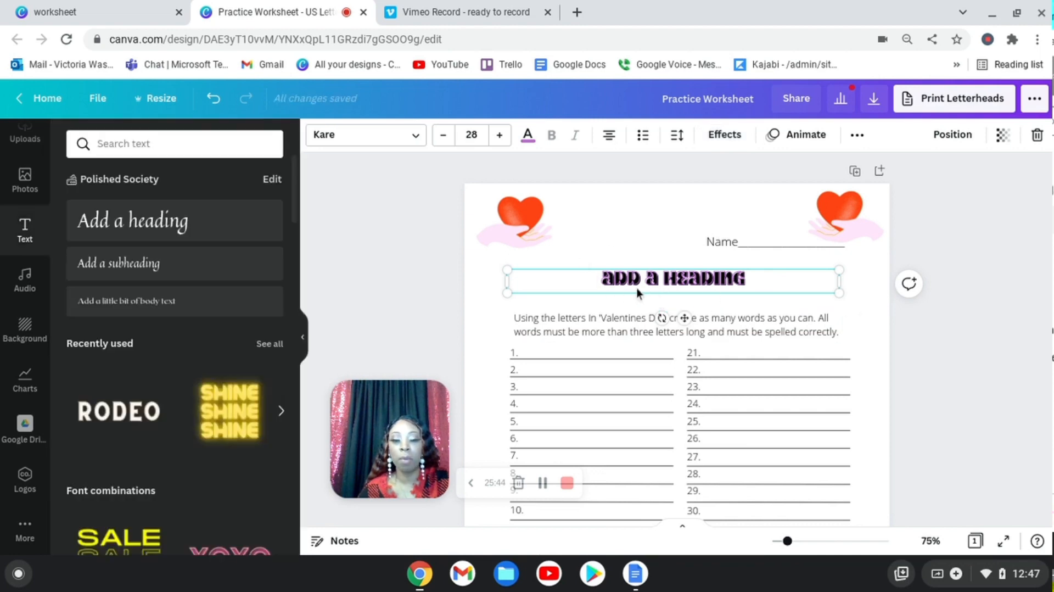
{"action": "left_click", "coordinate": [644, 251]}
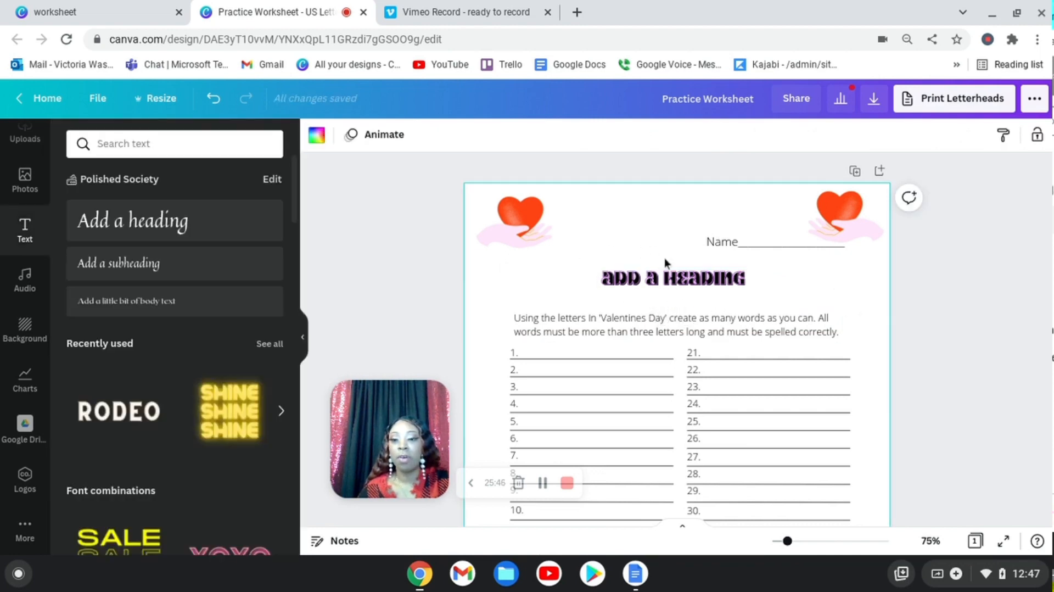
Review the heading and the numbered answer lines down to the end of the worksheet page.
{"action": "double_click", "coordinate": [606, 273]}
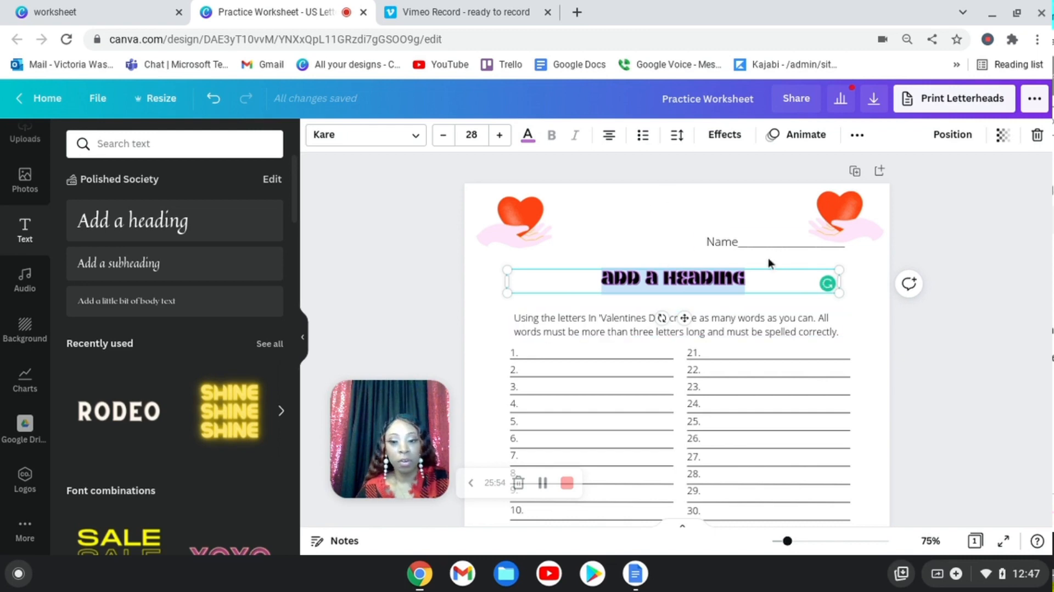
{"action": "left_click", "coordinate": [607, 355]}
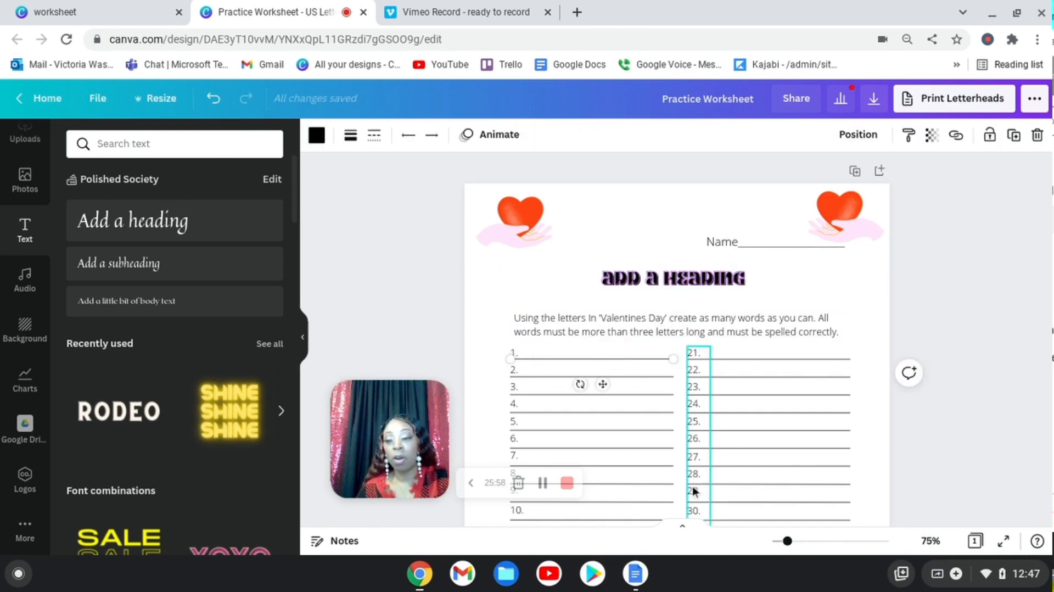
{"action": "scroll", "coordinate": [568, 351], "scroll_direction": "down", "scroll_amount": 4}
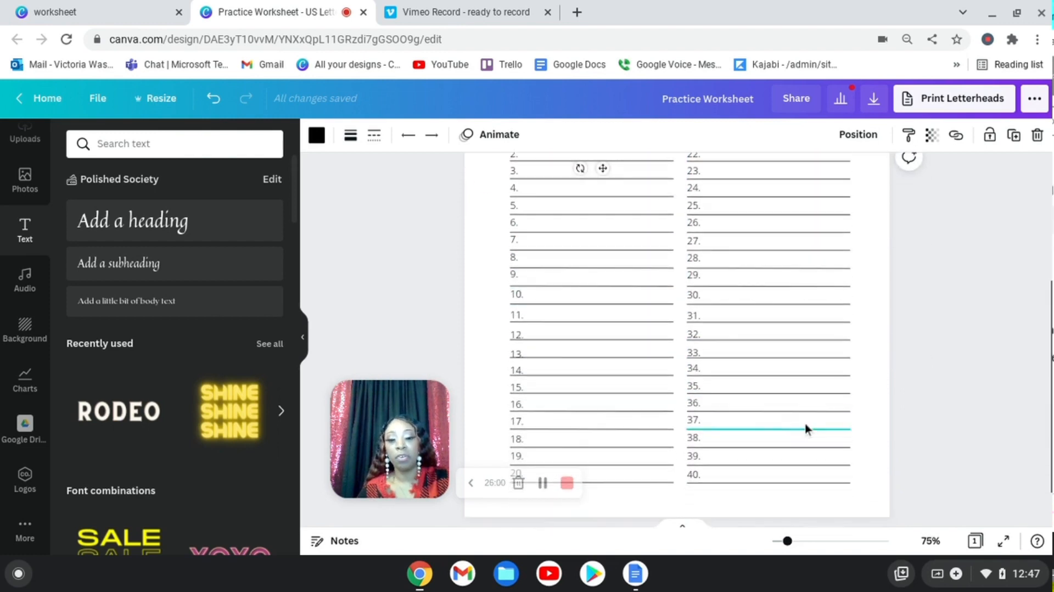
{"action": "scroll", "coordinate": [803, 420], "scroll_direction": "down", "scroll_amount": 2}
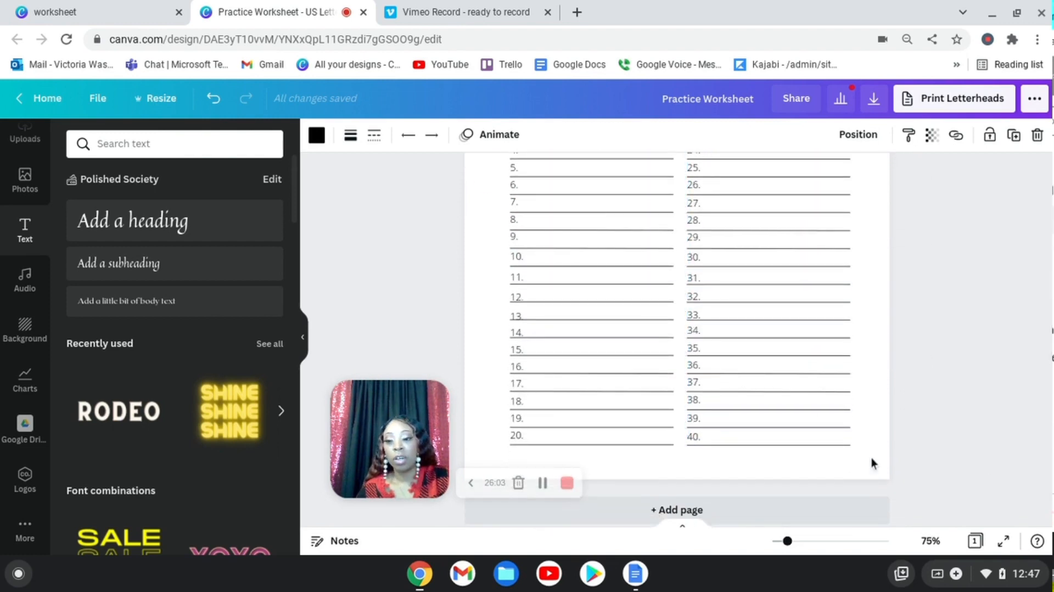
{"action": "scroll", "coordinate": [652, 423], "scroll_direction": "up", "scroll_amount": 3}
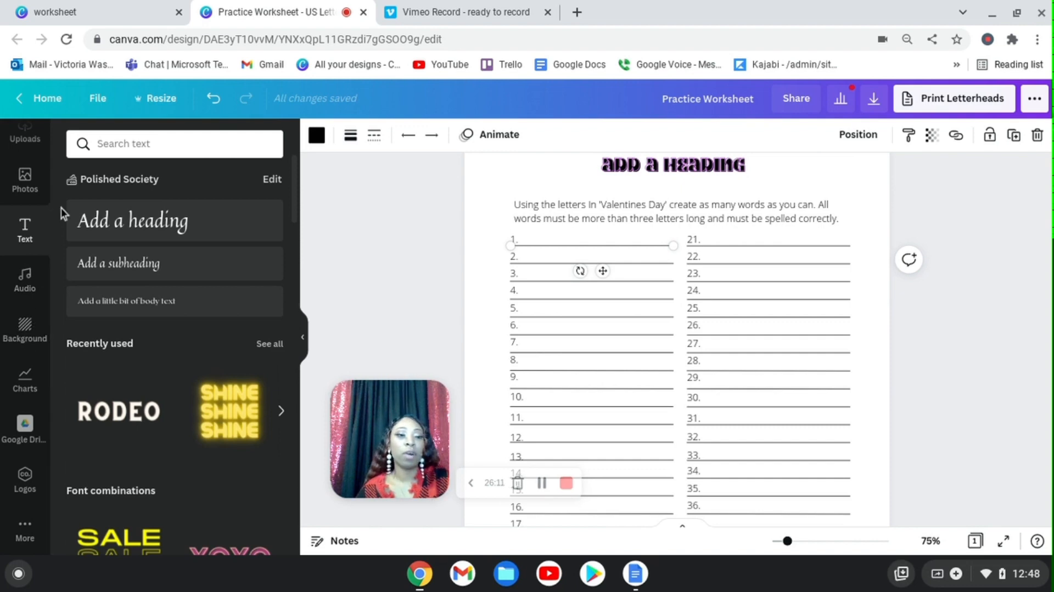
Browse the Elements library's categories, from lines and shapes through charts and tables to frames and grids.
{"action": "scroll", "coordinate": [49, 210], "scroll_direction": "up", "scroll_amount": 2}
{"action": "left_click", "coordinate": [25, 194]}
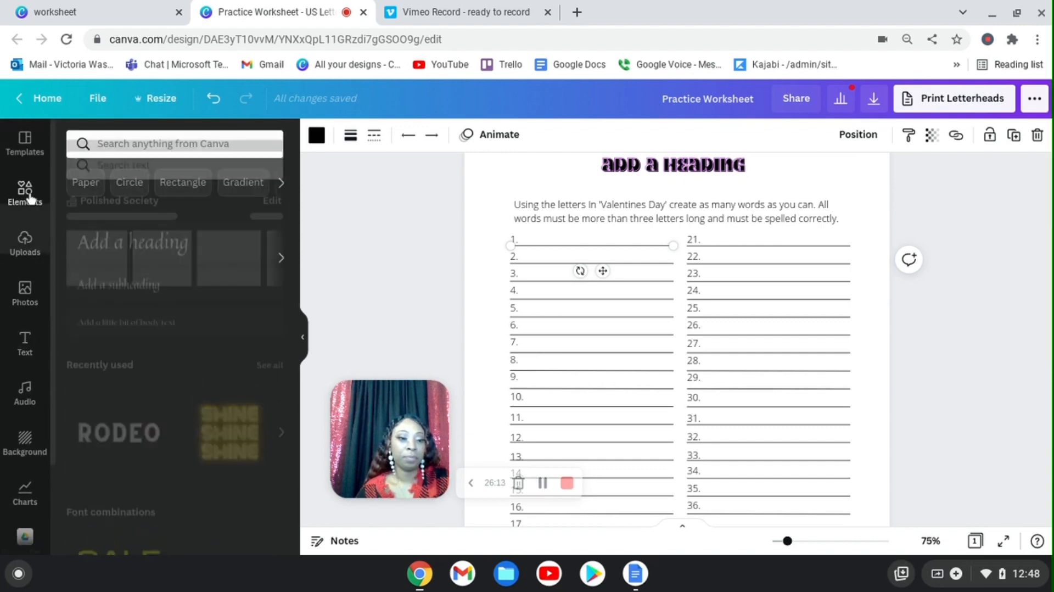
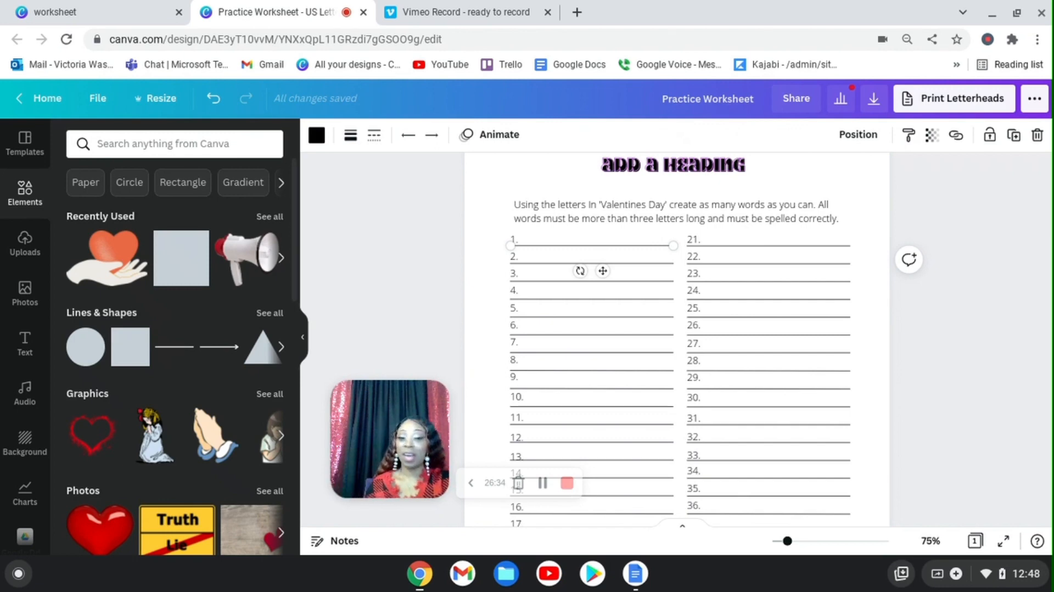
{"action": "scroll", "coordinate": [139, 411], "scroll_direction": "down", "scroll_amount": 3}
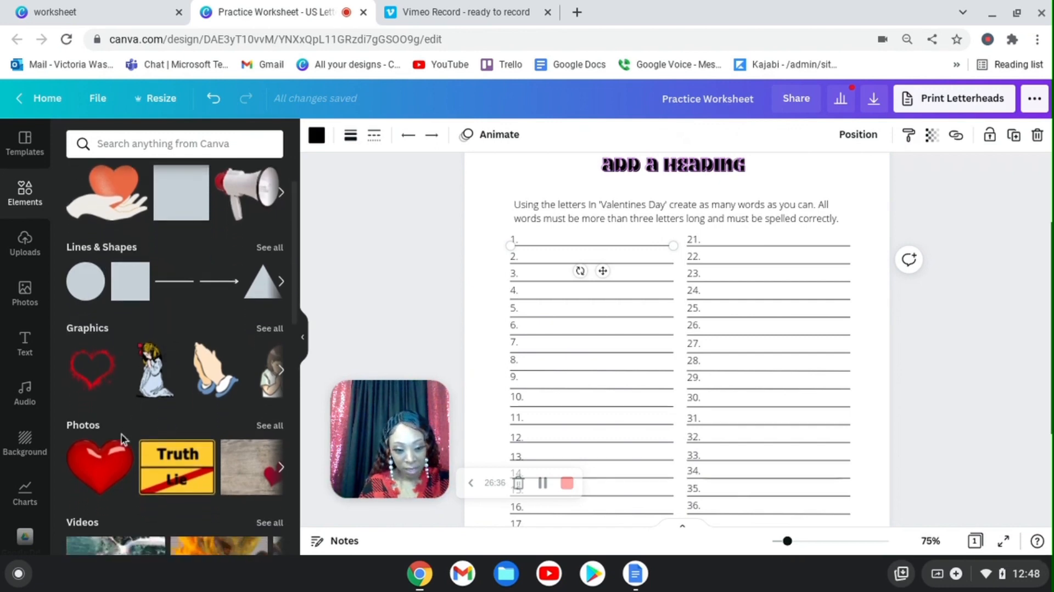
{"action": "scroll", "coordinate": [140, 412], "scroll_direction": "down", "scroll_amount": 4}
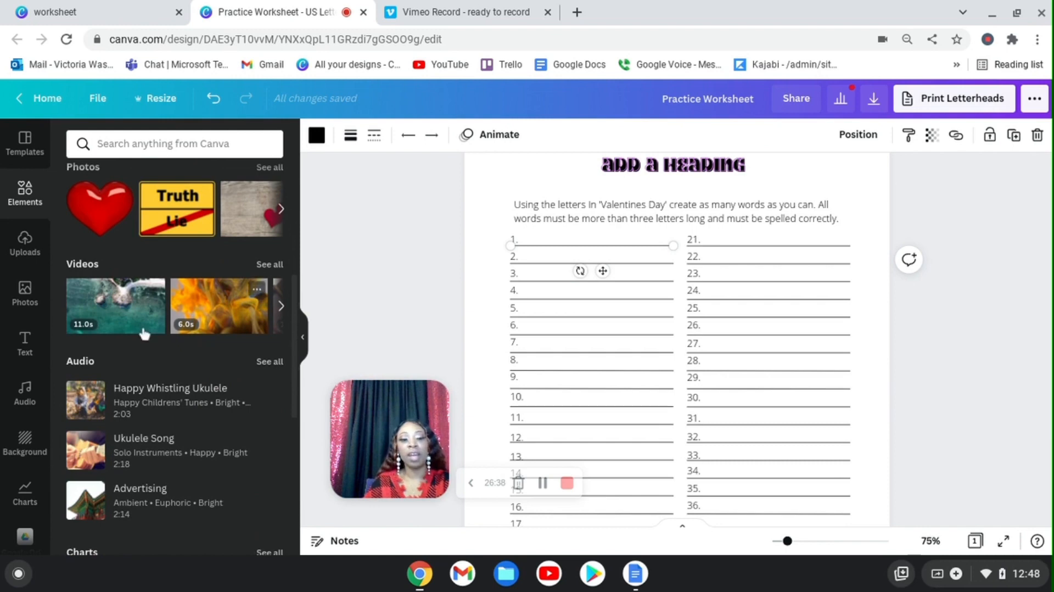
{"action": "scroll", "coordinate": [154, 430], "scroll_direction": "down", "scroll_amount": 1}
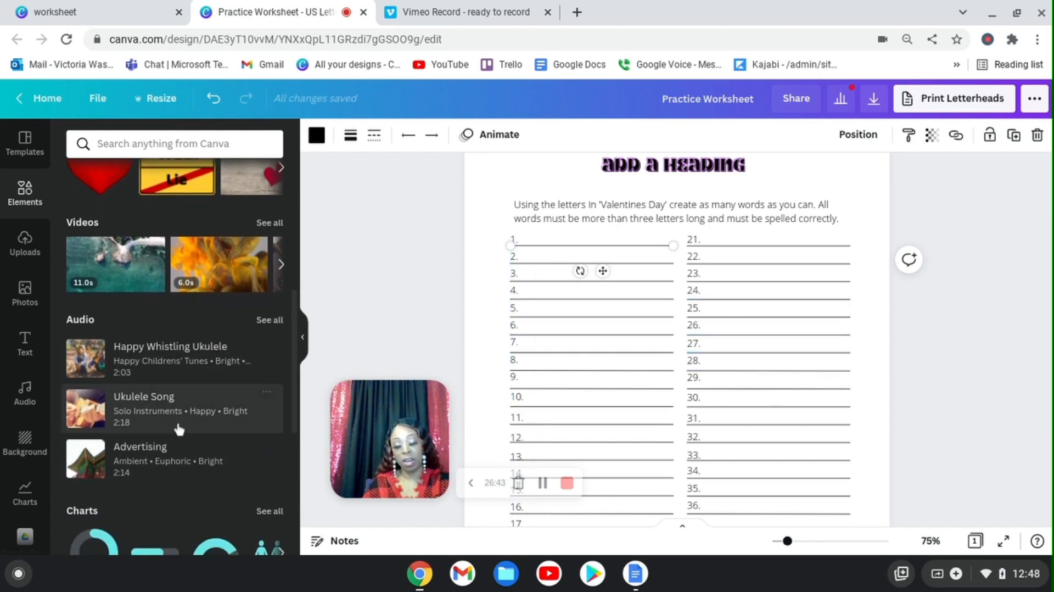
{"action": "scroll", "coordinate": [181, 431], "scroll_direction": "down", "scroll_amount": 3}
{"action": "scroll", "coordinate": [186, 433], "scroll_direction": "down", "scroll_amount": 1}
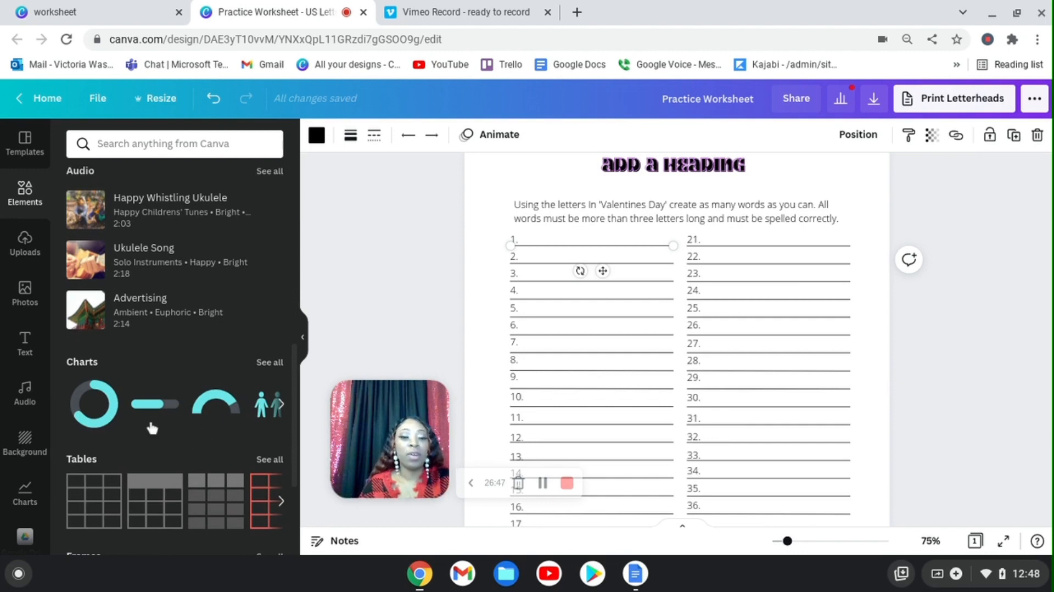
{"action": "scroll", "coordinate": [152, 427], "scroll_direction": "down", "scroll_amount": 1}
{"action": "scroll", "coordinate": [153, 427], "scroll_direction": "down", "scroll_amount": 2}
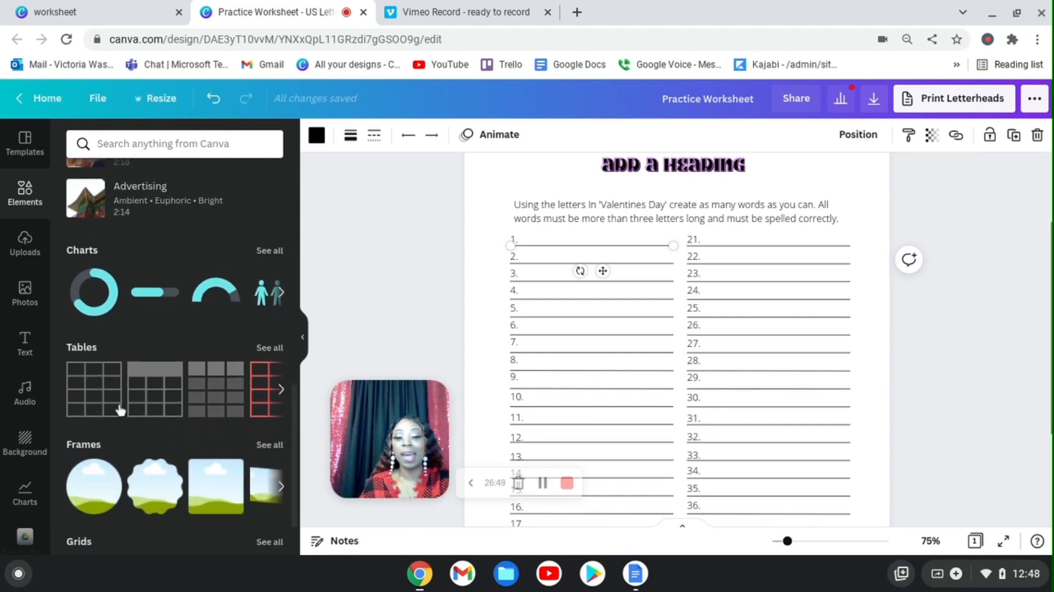
{"action": "scroll", "coordinate": [156, 471], "scroll_direction": "down", "scroll_amount": 2}
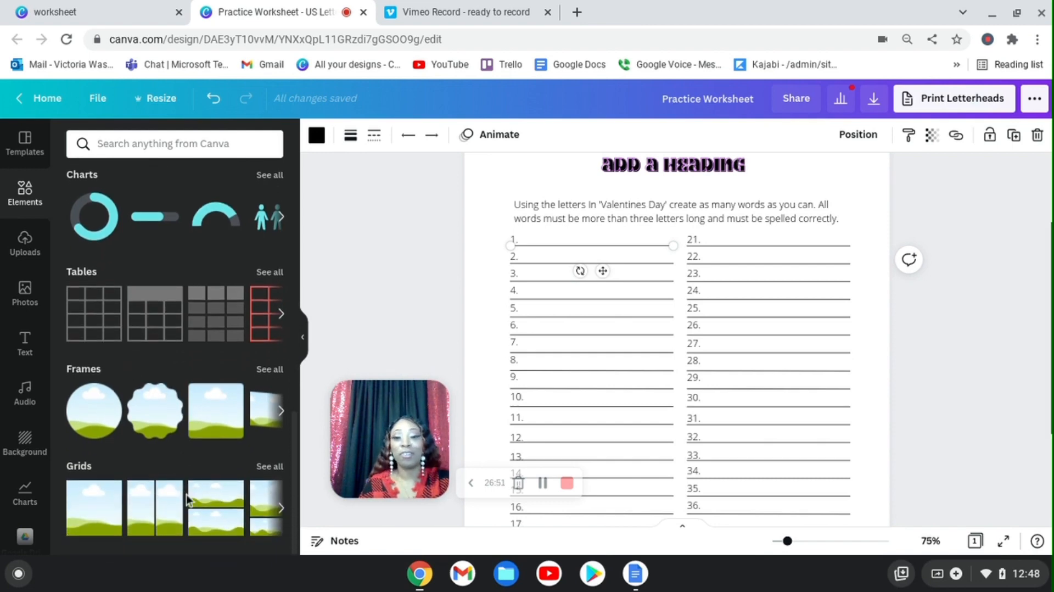
{"action": "scroll", "coordinate": [193, 498], "scroll_direction": "up", "scroll_amount": 10}
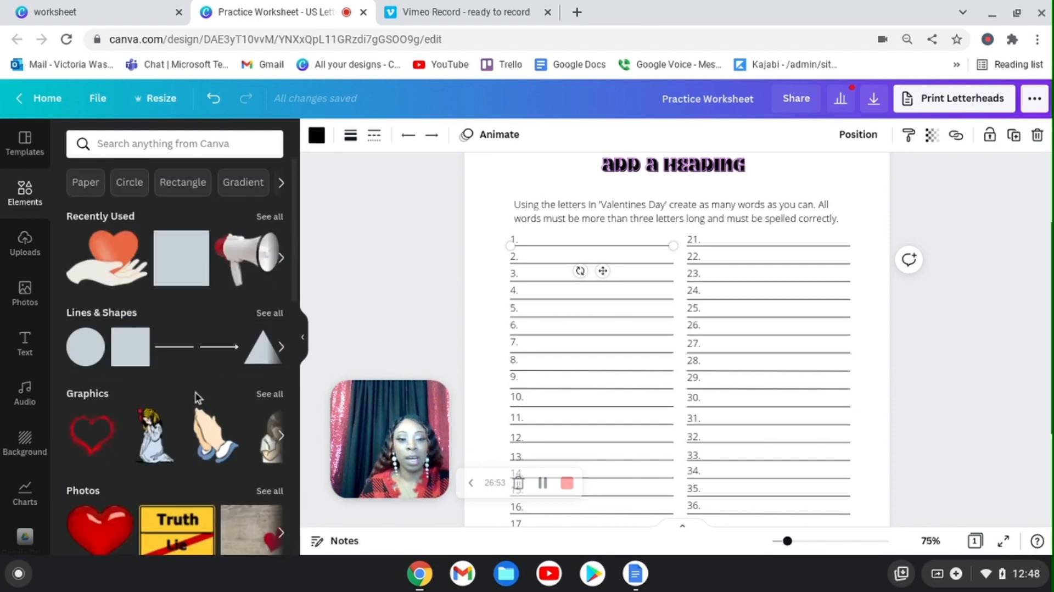
Add a plain line just below the instructions above answer line 1, and color it dark violet from the default colors.
{"action": "left_click", "coordinate": [189, 354]}
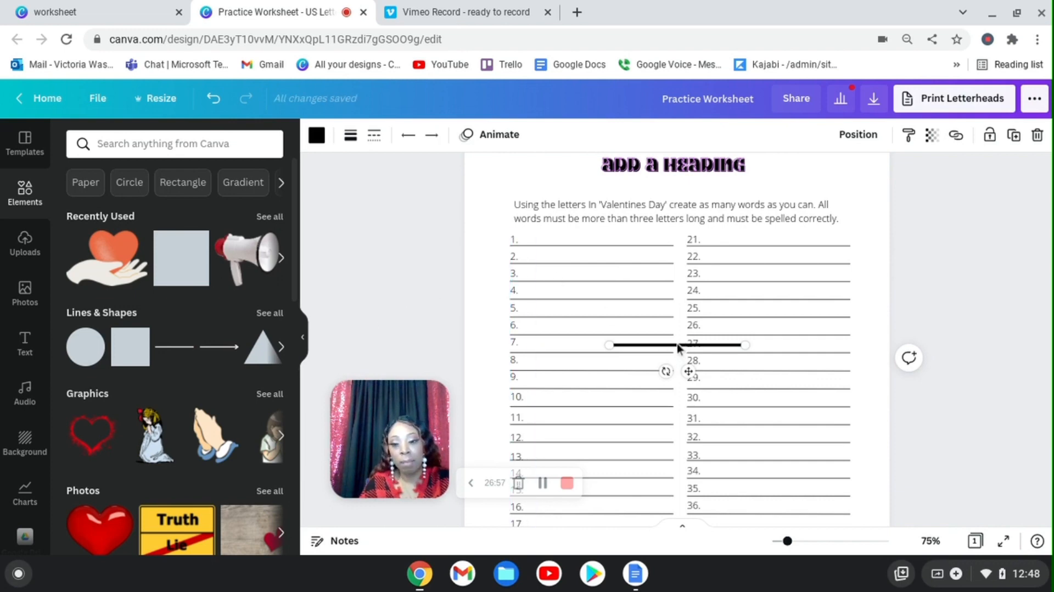
{"action": "left_click_drag", "start_coordinate": [677, 347], "coordinate": [581, 222]}
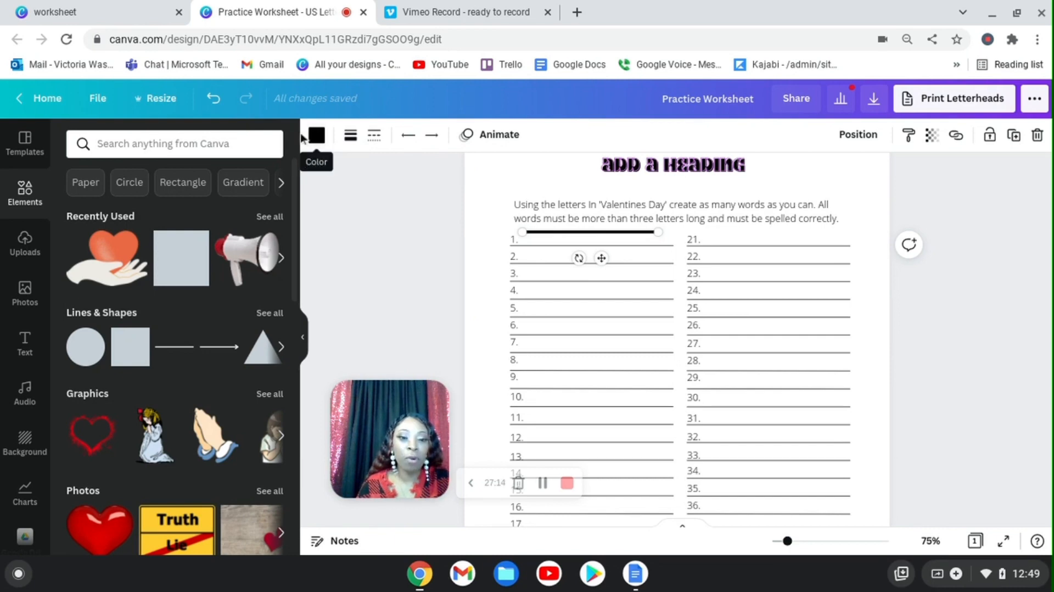
{"action": "left_click", "coordinate": [317, 137]}
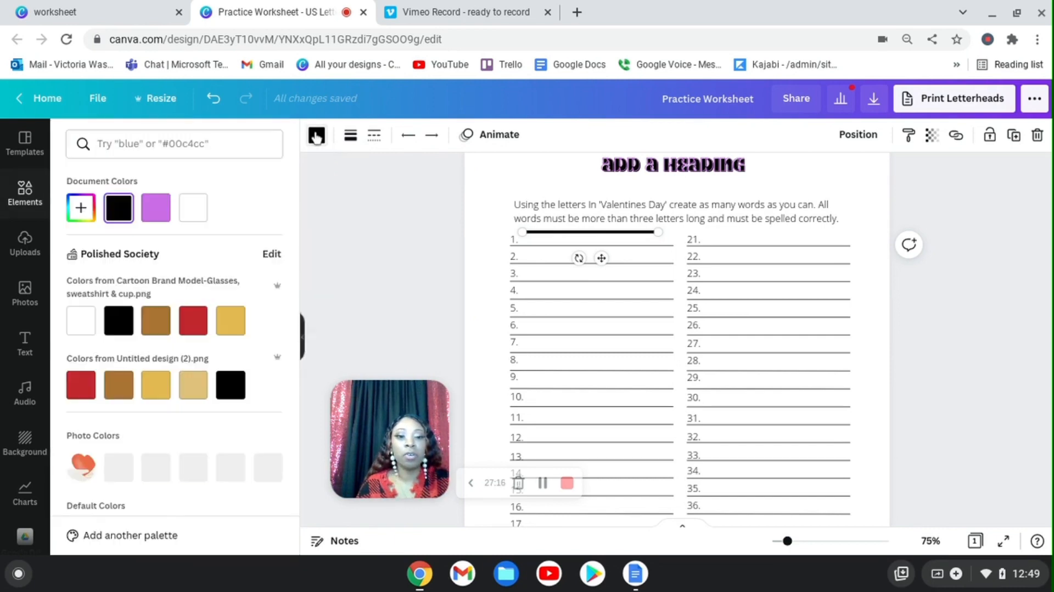
{"action": "scroll", "coordinate": [203, 357], "scroll_direction": "down", "scroll_amount": 3}
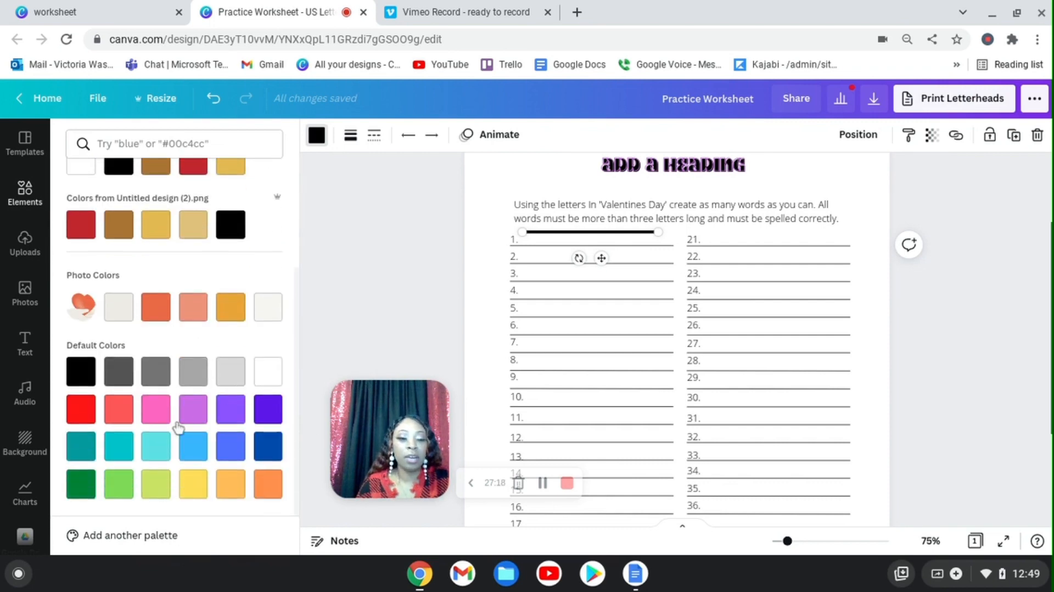
{"action": "left_click", "coordinate": [272, 418]}
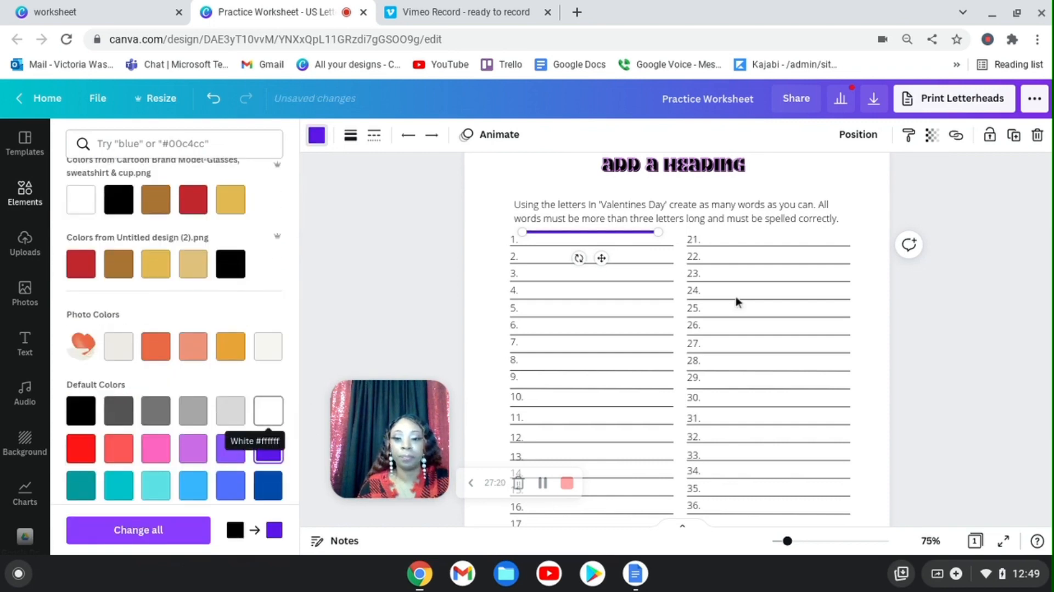
{"action": "left_click", "coordinate": [1001, 346]}
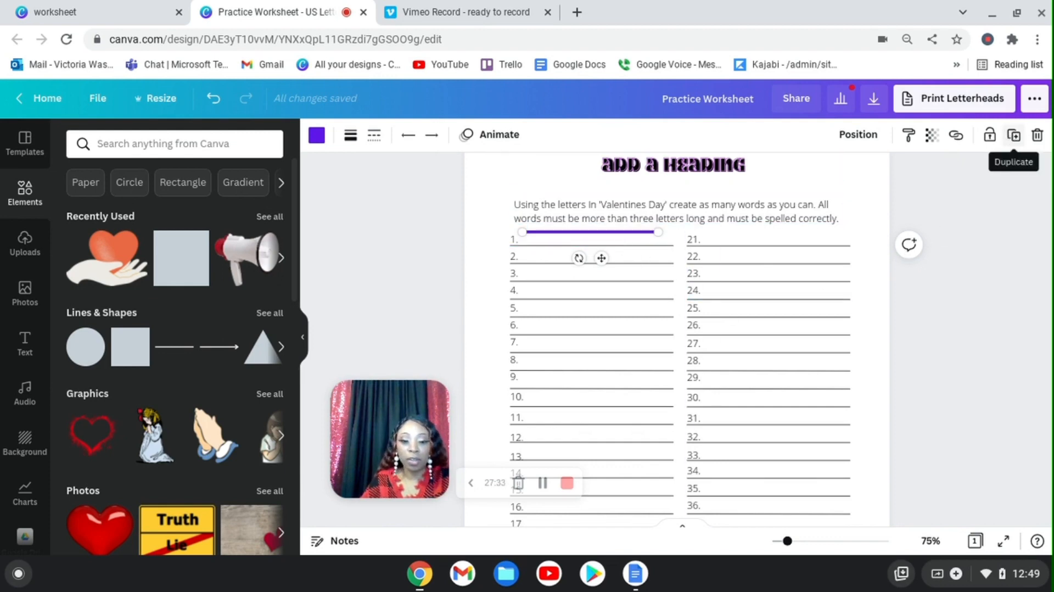
Duplicate the violet line and move the copy onto answer line 2.
{"action": "left_click", "coordinate": [1014, 138]}
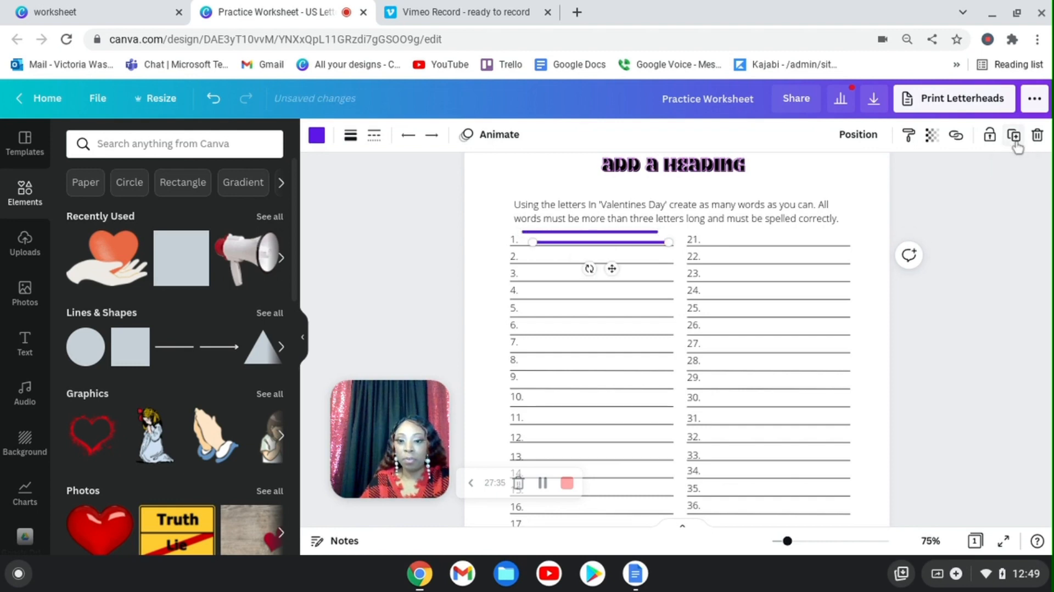
{"action": "left_click", "coordinate": [757, 228]}
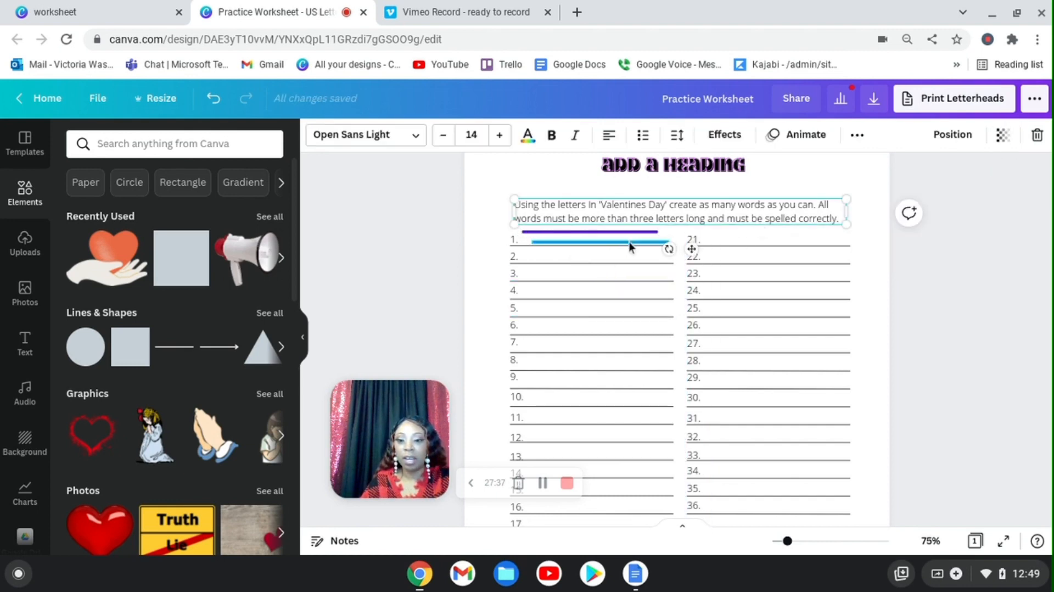
{"action": "left_click_drag", "start_coordinate": [631, 243], "coordinate": [646, 225]}
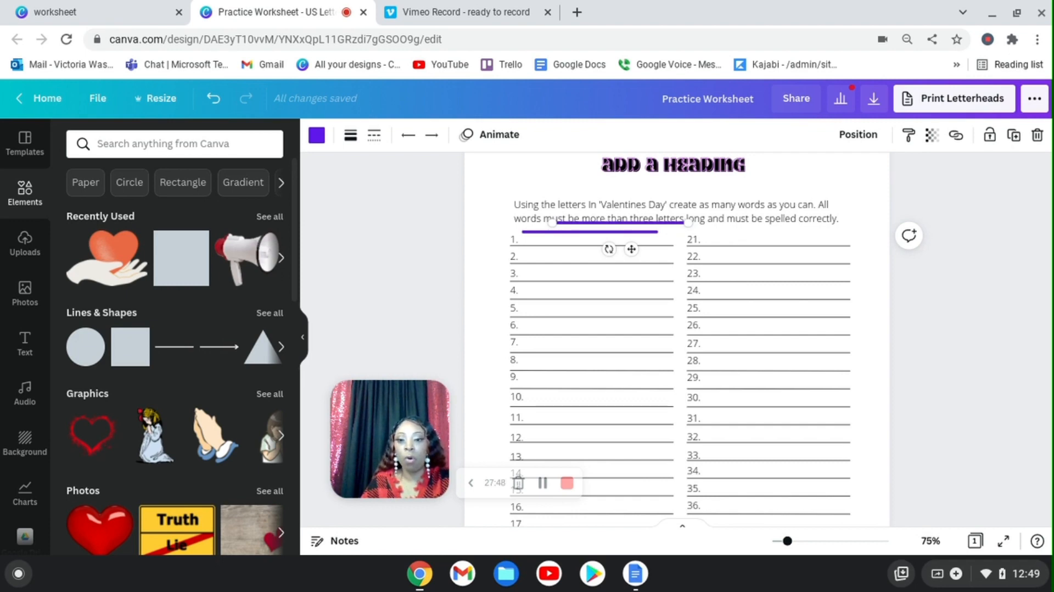
{"action": "left_click_drag", "start_coordinate": [613, 226], "coordinate": [576, 266]}
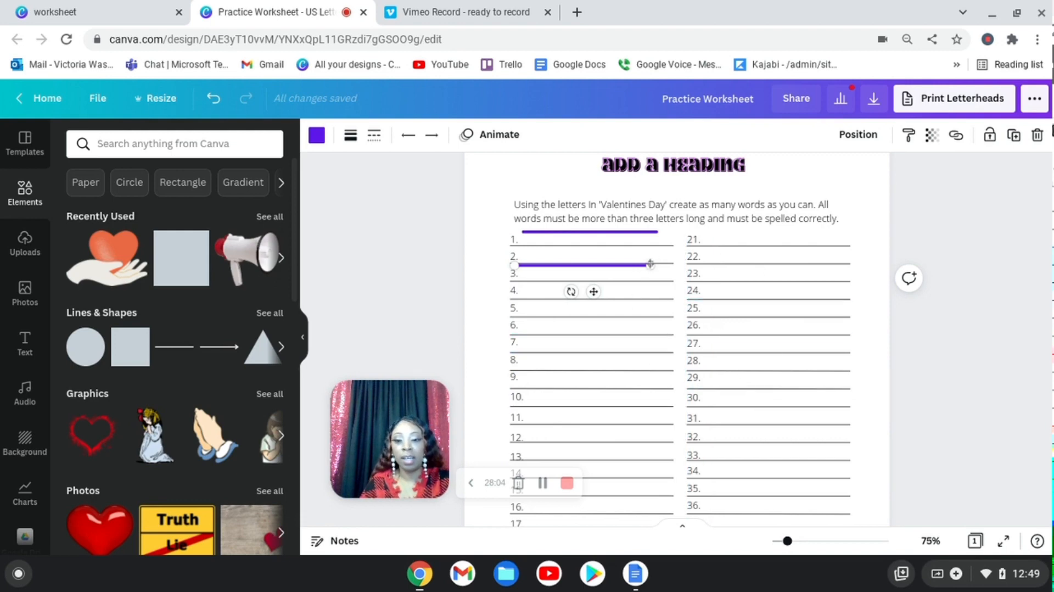
Try the duplicated line stretched across both answer columns and placed beneath the heading, and delete it.
{"action": "left_click_drag", "start_coordinate": [650, 266], "coordinate": [871, 264]}
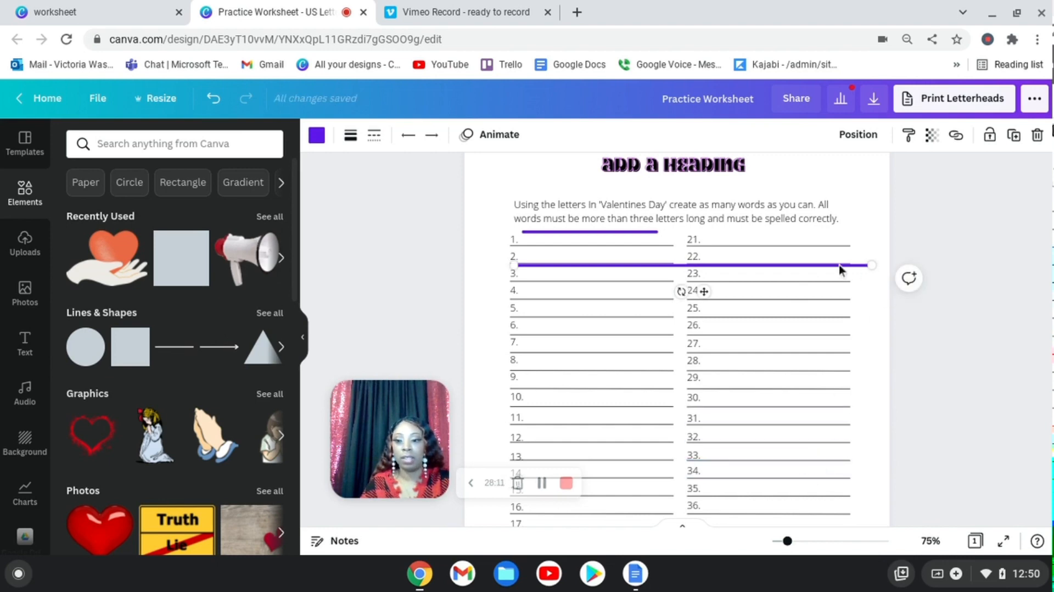
{"action": "left_click_drag", "start_coordinate": [841, 266], "coordinate": [816, 176]}
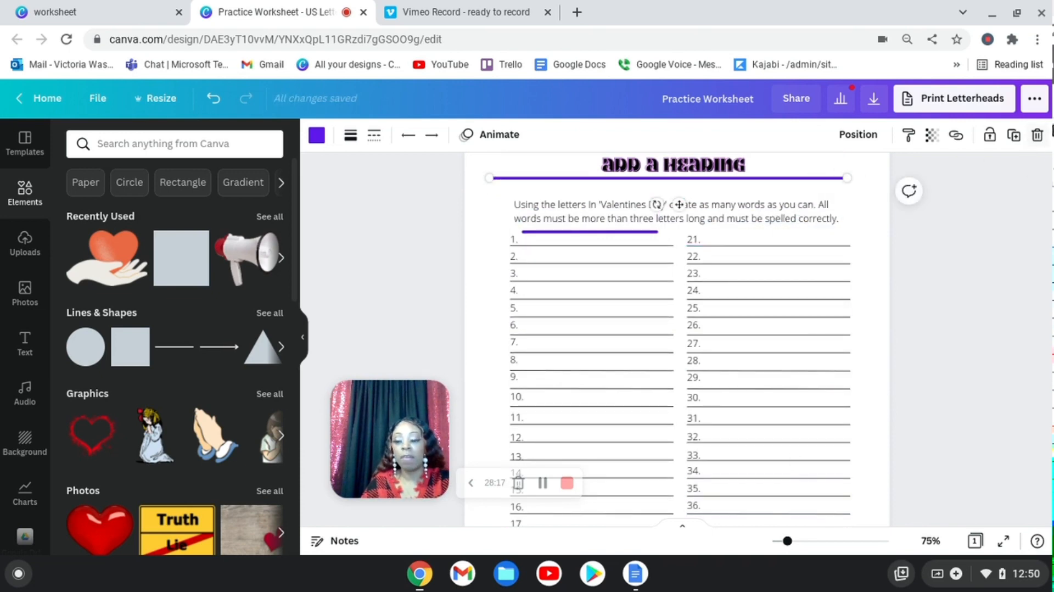
{"action": "left_click", "coordinate": [1037, 135]}
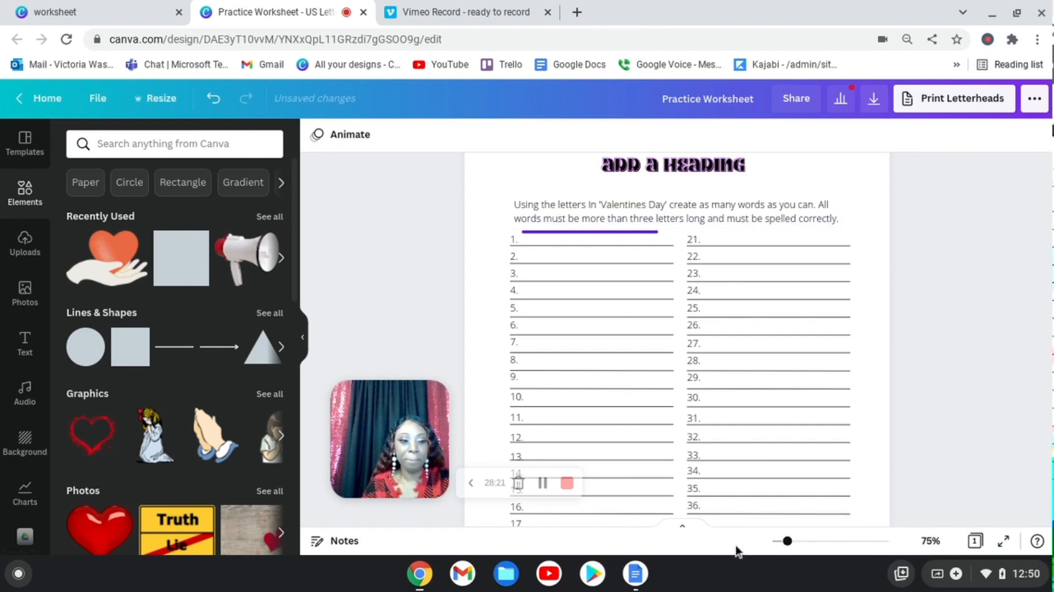
{"action": "scroll", "coordinate": [827, 328], "scroll_direction": "up", "scroll_amount": 3}
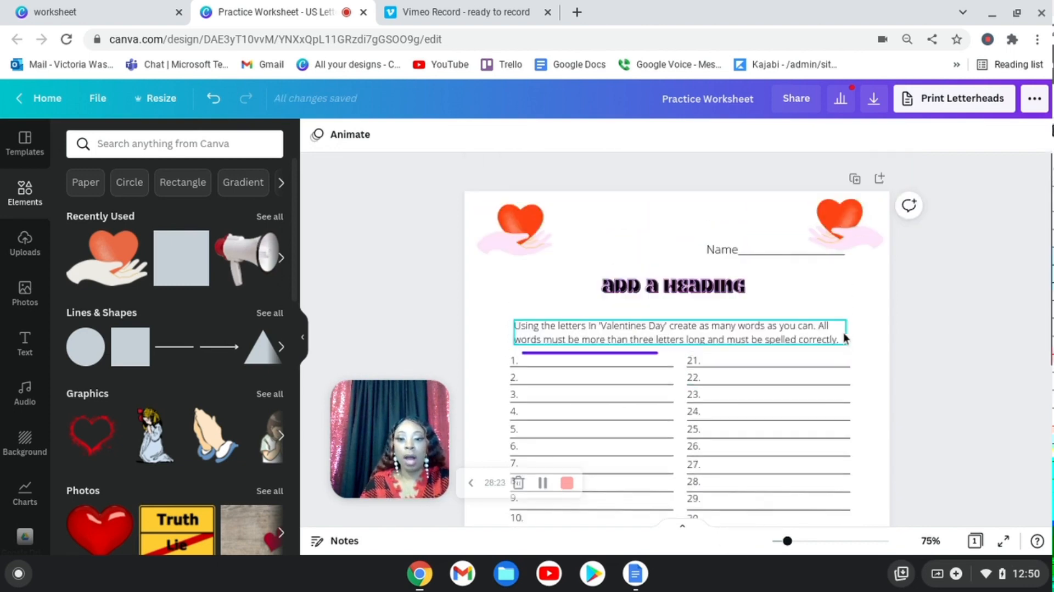
Save the worksheet design.
{"action": "left_click", "coordinate": [841, 216]}
{"action": "left_click", "coordinate": [841, 215]}
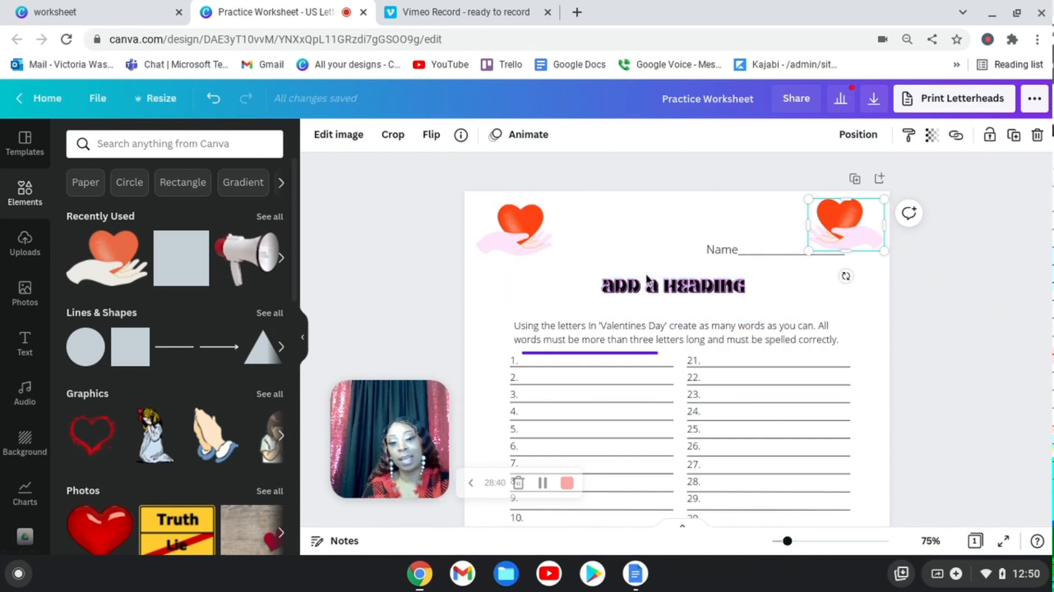
{"action": "left_click", "coordinate": [98, 100]}
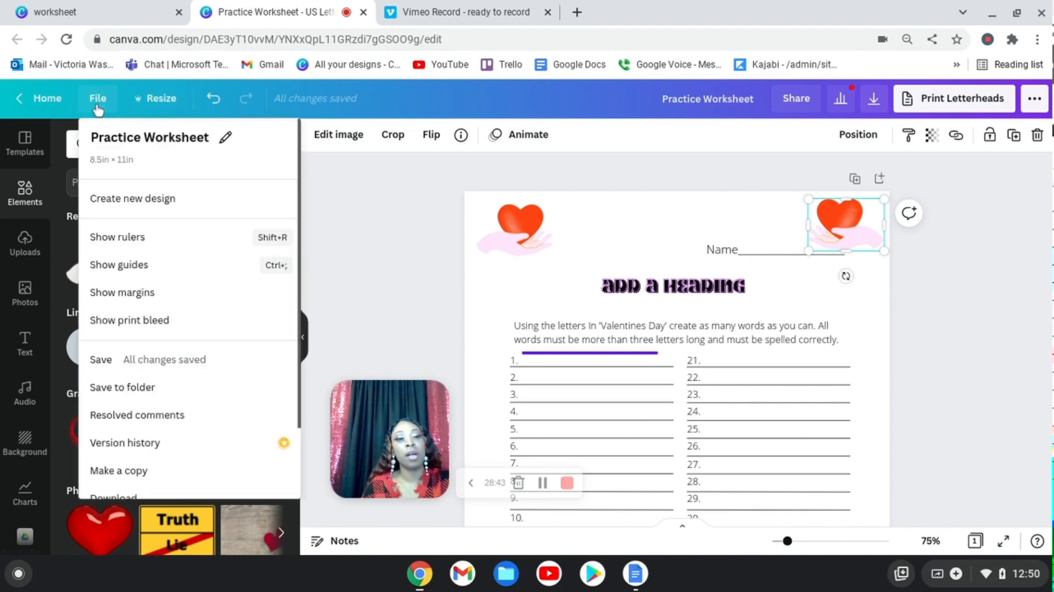
{"action": "left_click", "coordinate": [146, 365]}
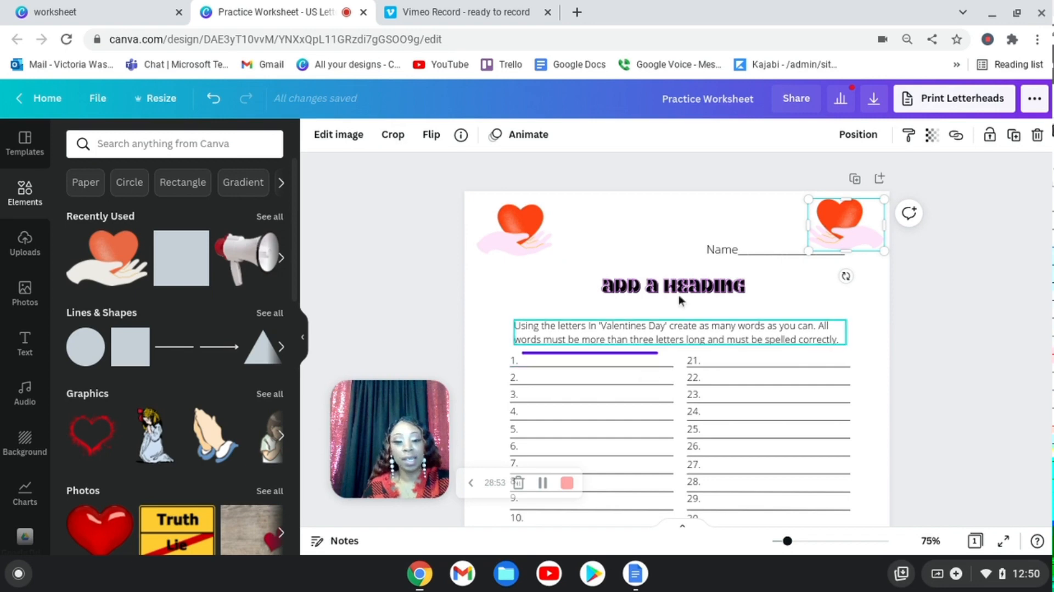
{"action": "left_click", "coordinate": [642, 240]}
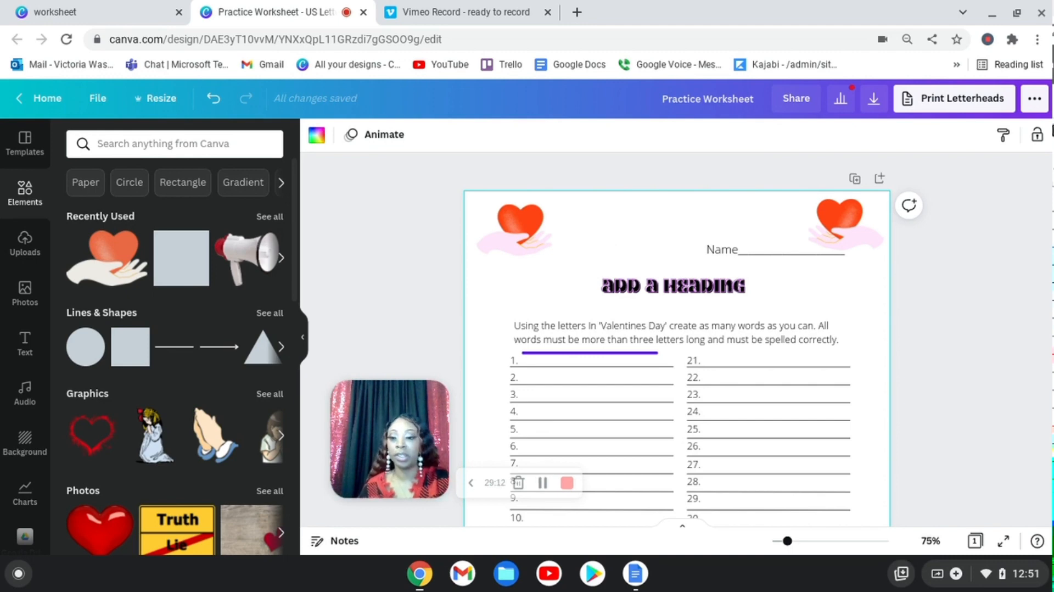
Add a new heading text box and place it beneath the heart image at the page's upper left.
{"action": "scroll", "coordinate": [494, 313], "scroll_direction": "down", "scroll_amount": 5}
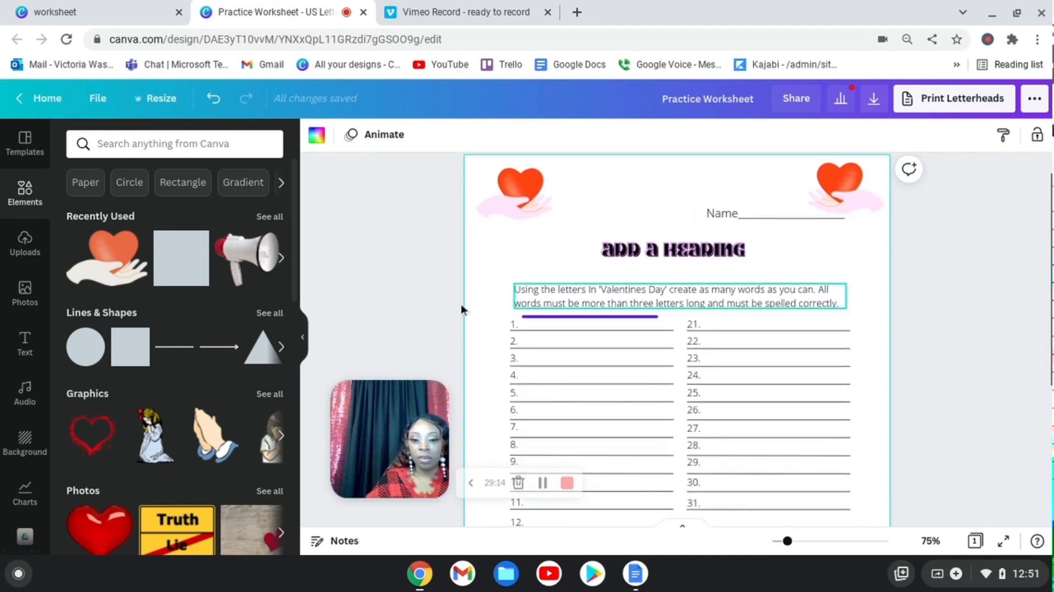
{"action": "scroll", "coordinate": [714, 351], "scroll_direction": "up", "scroll_amount": 5}
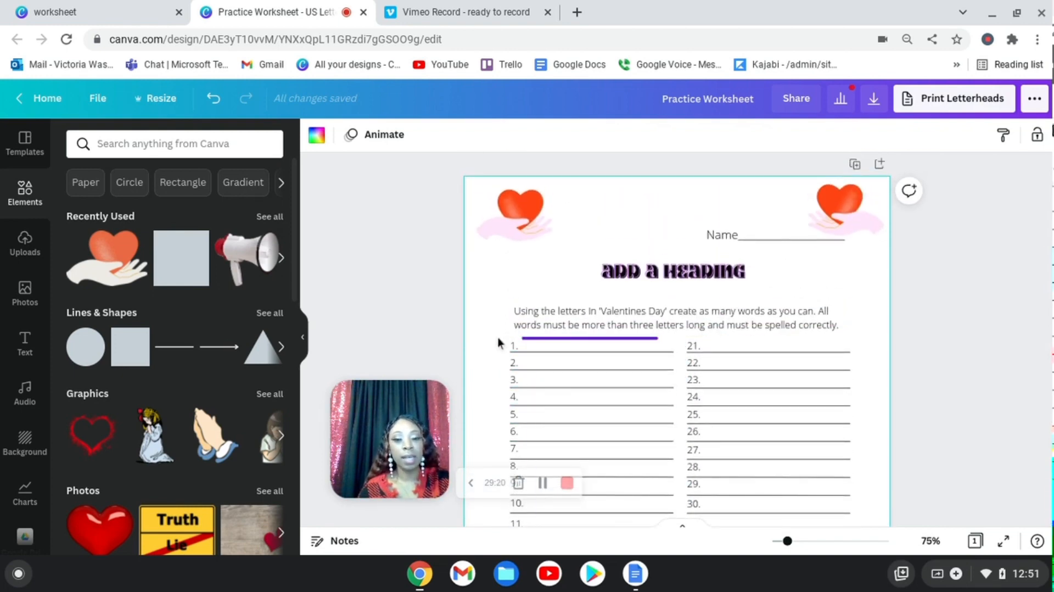
{"action": "left_click", "coordinate": [515, 349]}
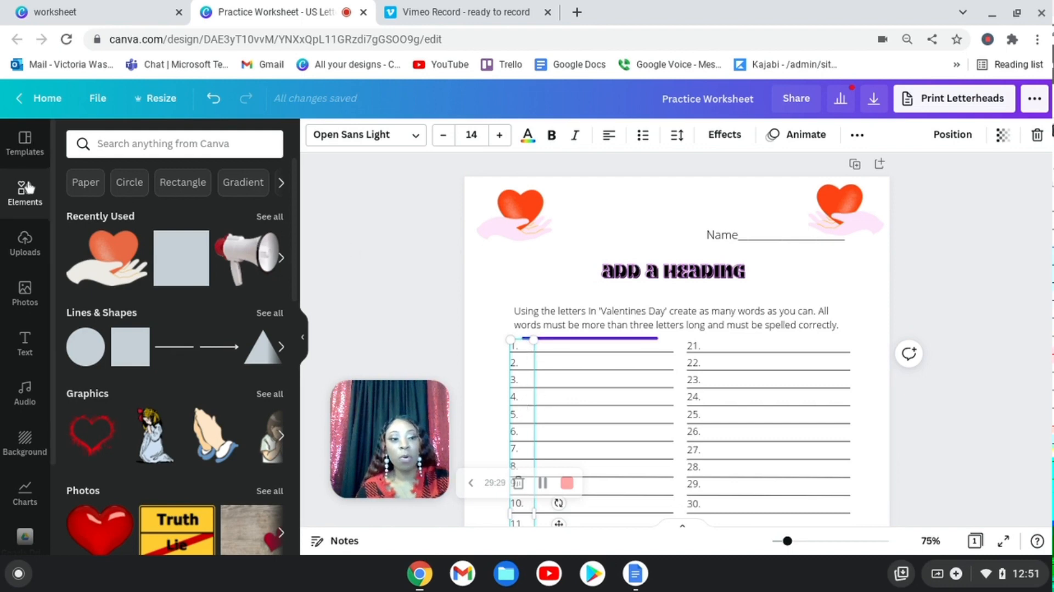
{"action": "left_click", "coordinate": [28, 350]}
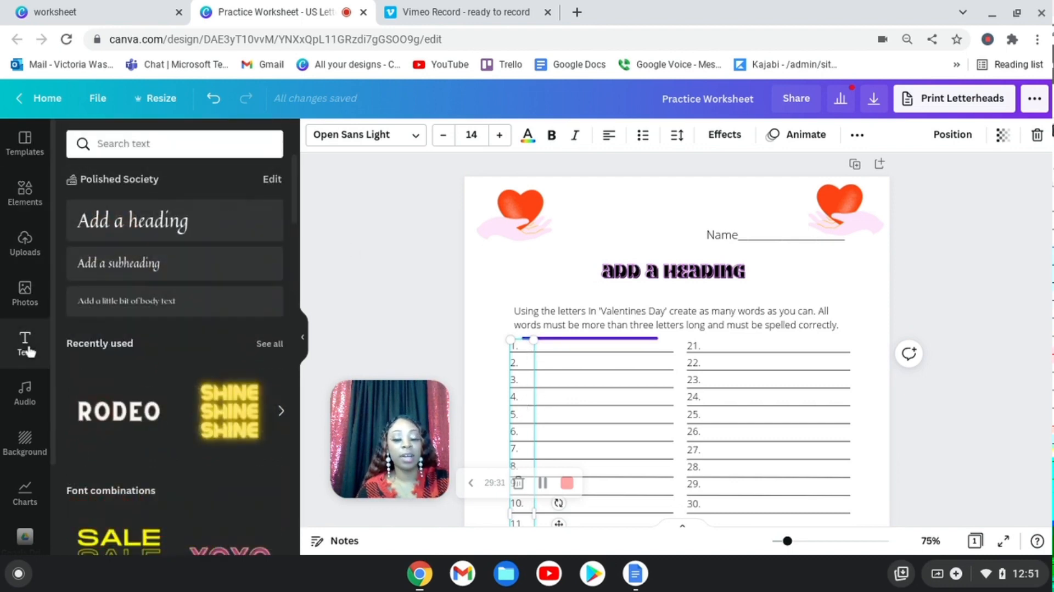
{"action": "left_click", "coordinate": [149, 225]}
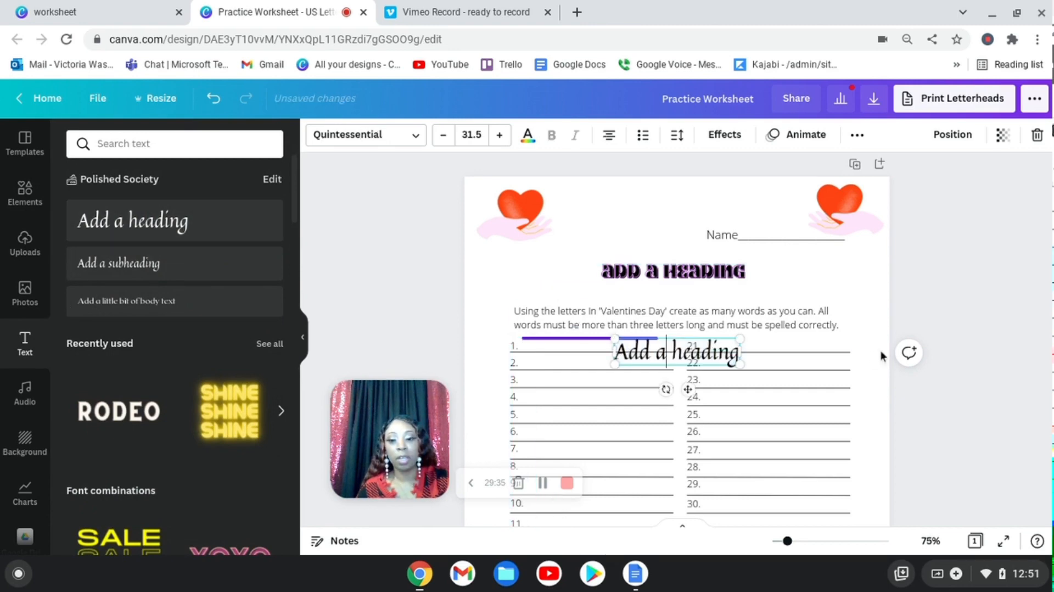
{"action": "left_click", "coordinate": [943, 307]}
{"action": "left_click_drag", "start_coordinate": [661, 353], "coordinate": [519, 254]}
Replace the new heading's text with "5.".
{"action": "double_click", "coordinate": [566, 257]}
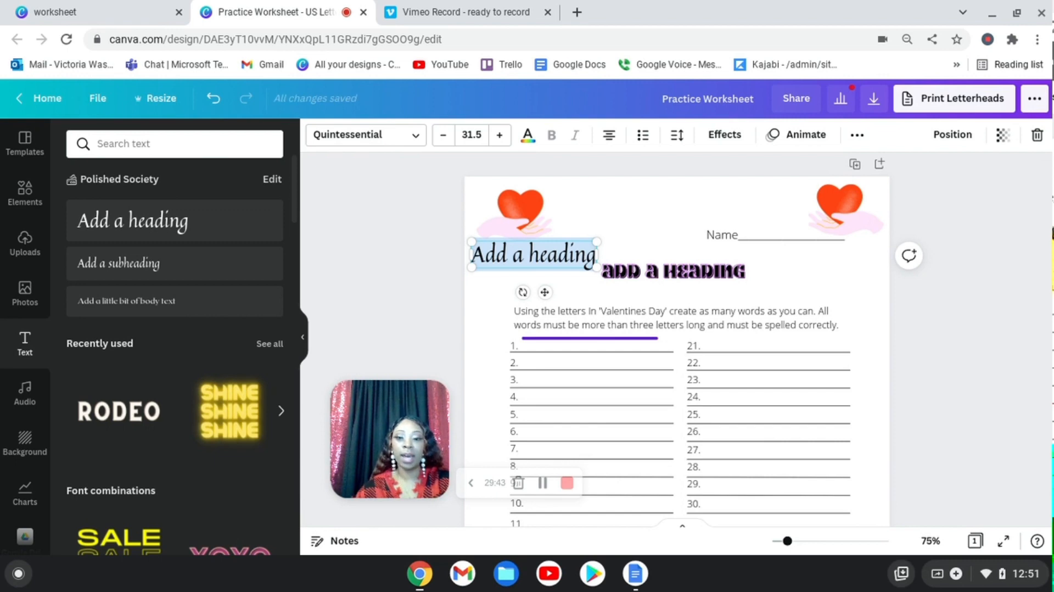
{"action": "key", "text": "BackSpace"}
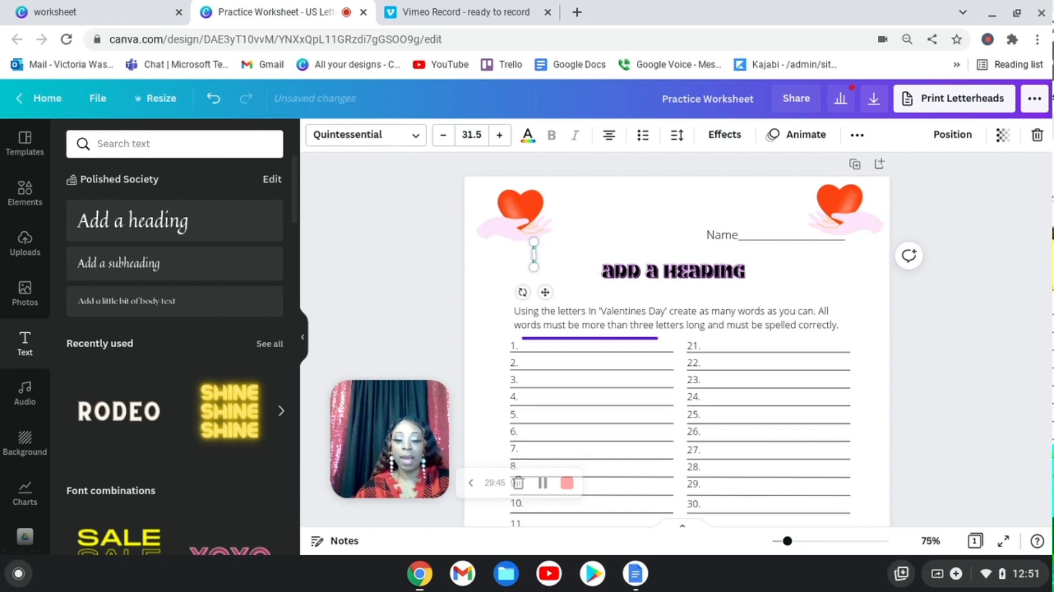
{"action": "type", "text": "5"}
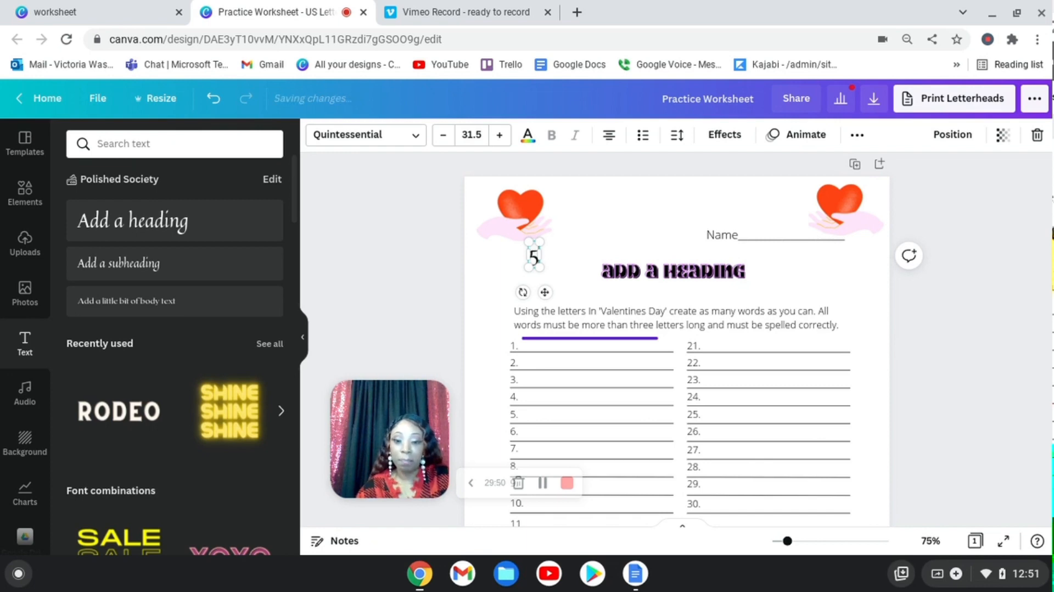
{"action": "type", "text": "."}
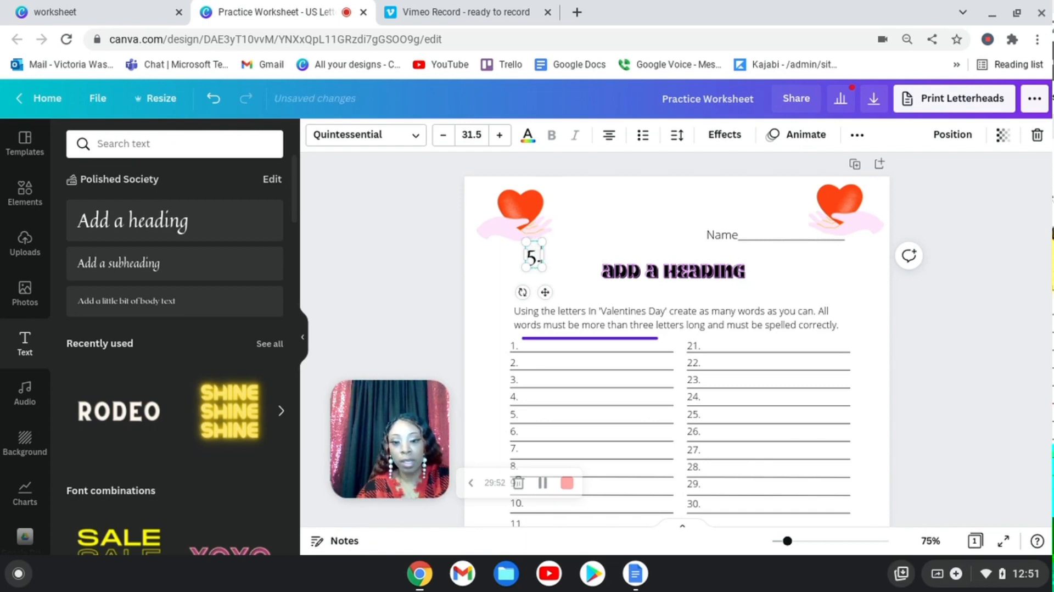
{"action": "left_click", "coordinate": [624, 202]}
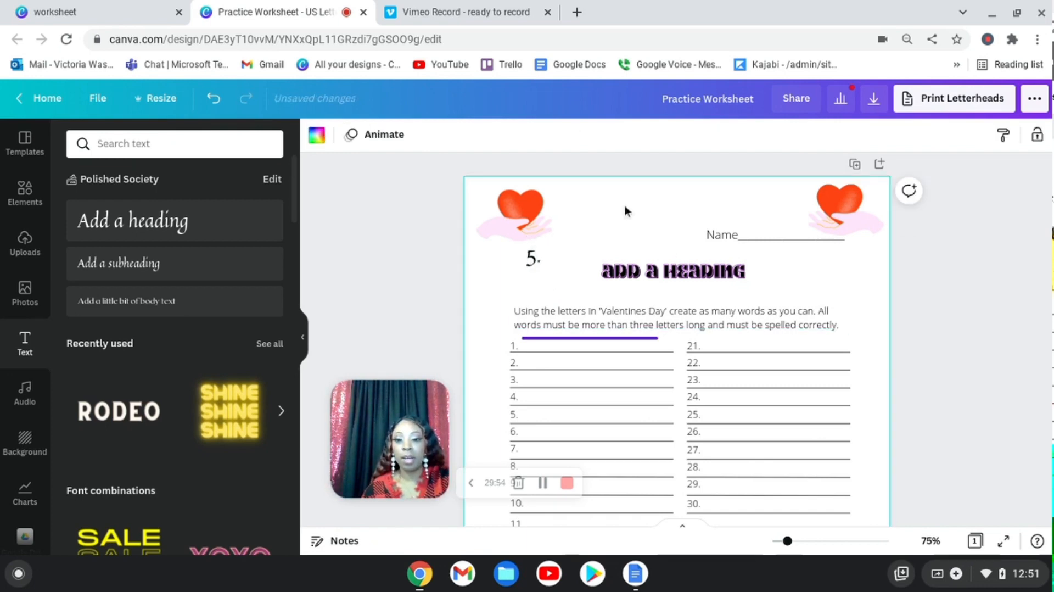
Move the "5." text into the left page margin near the first answer line and set its font size to 28.
{"action": "left_click_drag", "start_coordinate": [534, 263], "coordinate": [483, 373]}
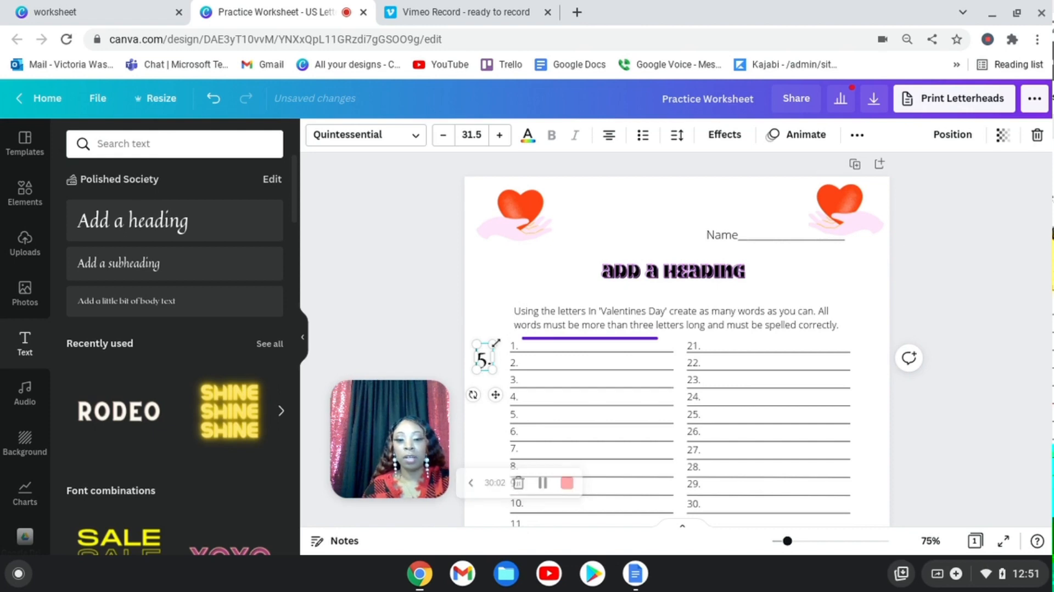
{"action": "mouse_move", "coordinate": [496, 343]}
{"action": "left_mouse_down"}
{"action": "mouse_move", "coordinate": [483, 362]}
{"action": "mouse_move", "coordinate": [623, 242]}
{"action": "mouse_move", "coordinate": [696, 212]}
{"action": "mouse_move", "coordinate": [528, 286]}
{"action": "mouse_move", "coordinate": [513, 338]}
{"action": "left_mouse_up"}
{"action": "left_click", "coordinate": [468, 133]}
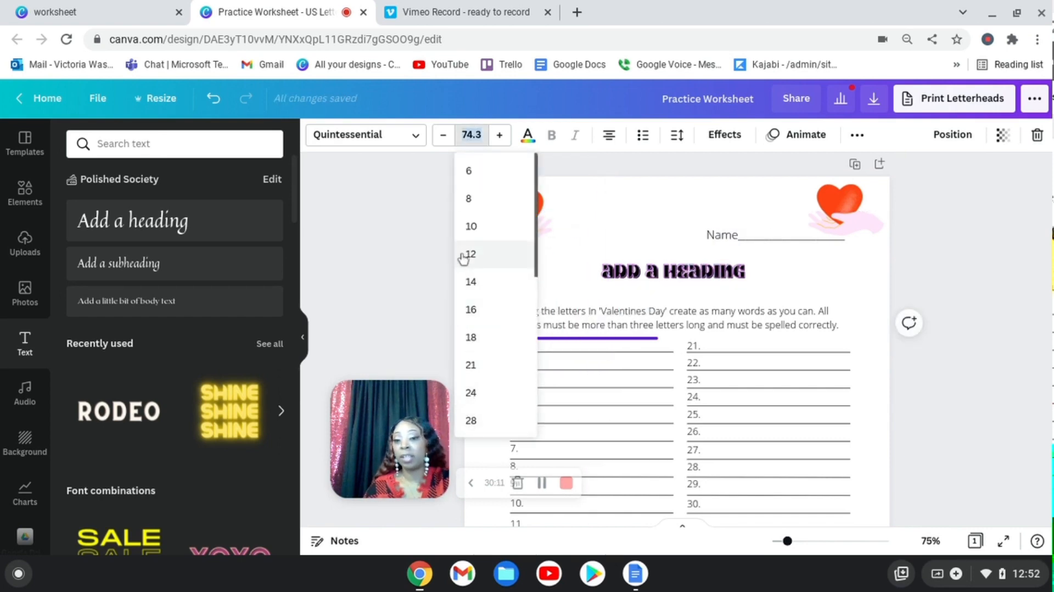
{"action": "left_click", "coordinate": [481, 257]}
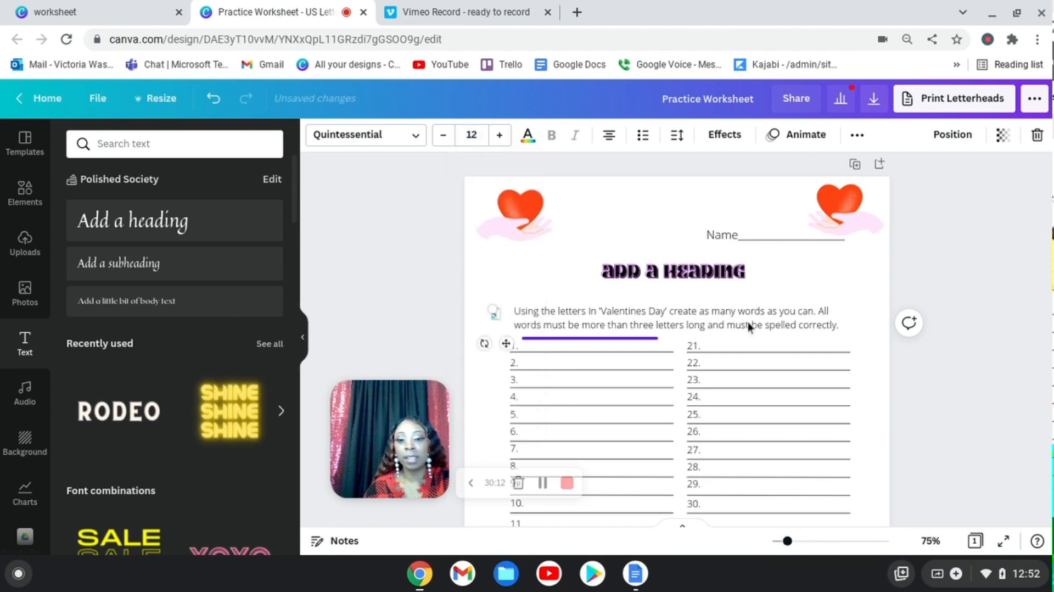
{"action": "left_click", "coordinate": [472, 135]}
{"action": "scroll", "coordinate": [497, 370], "scroll_direction": "down", "scroll_amount": 2}
{"action": "scroll", "coordinate": [487, 377], "scroll_direction": "down", "scroll_amount": 2}
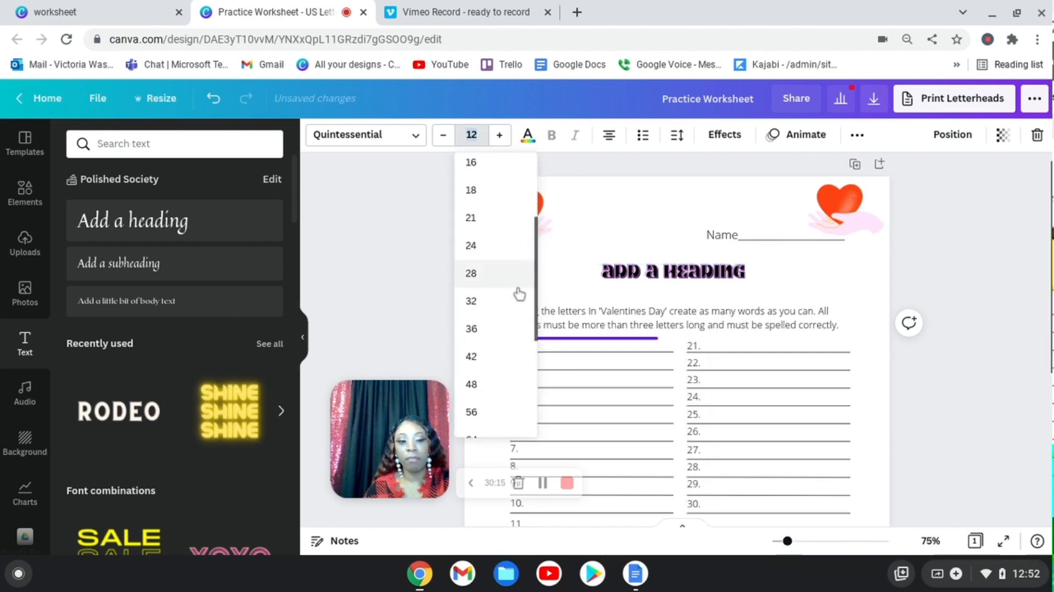
{"action": "left_click", "coordinate": [491, 277]}
{"action": "left_click", "coordinate": [560, 229]}
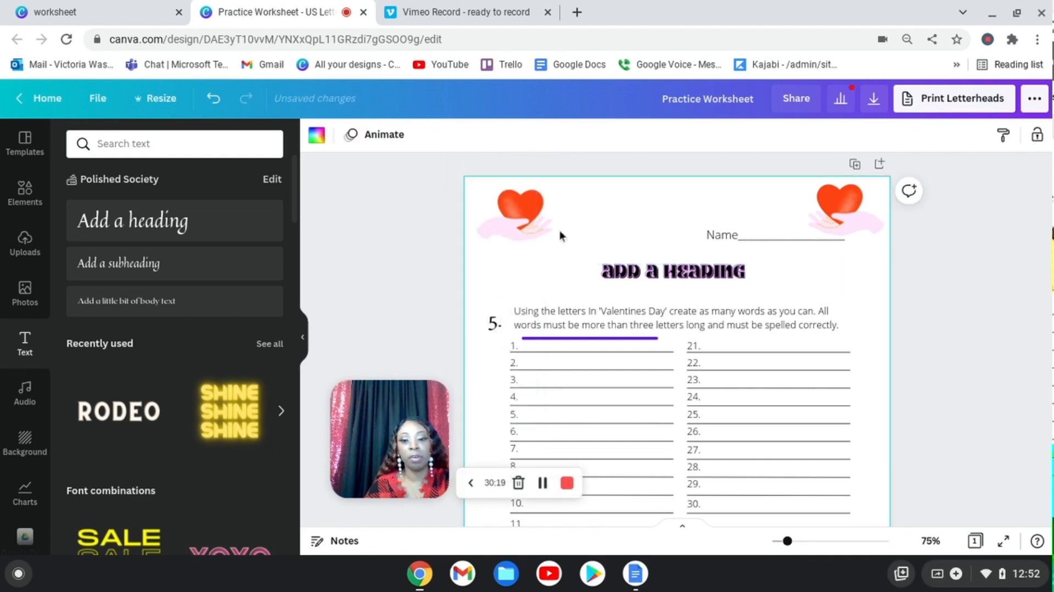
Reposition the "5." in the left page margin, just above the level of the instructions.
{"action": "left_click_drag", "start_coordinate": [494, 323], "coordinate": [503, 281]}
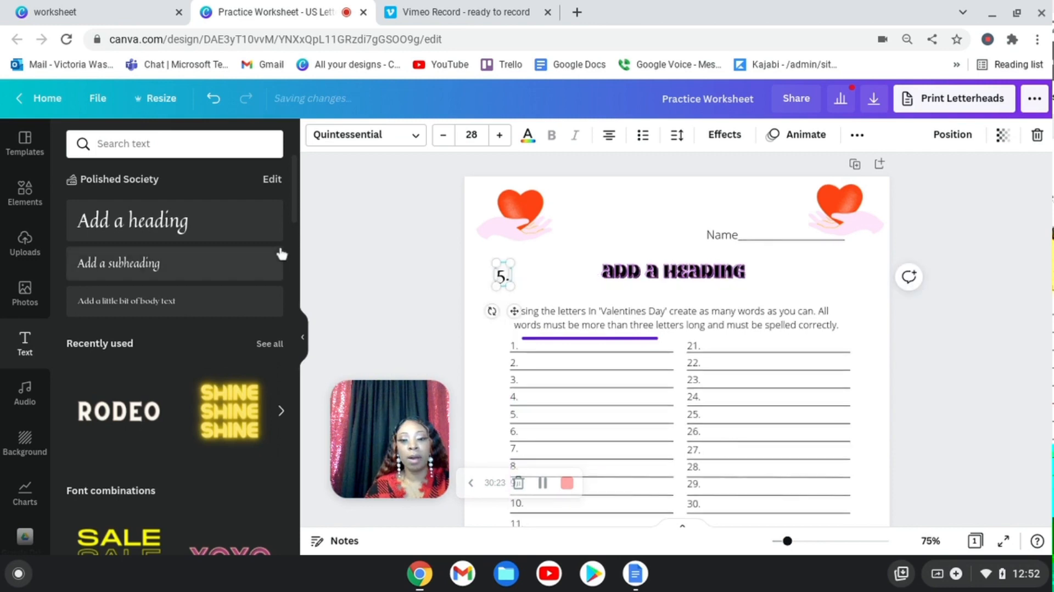
{"action": "left_click", "coordinate": [510, 285]}
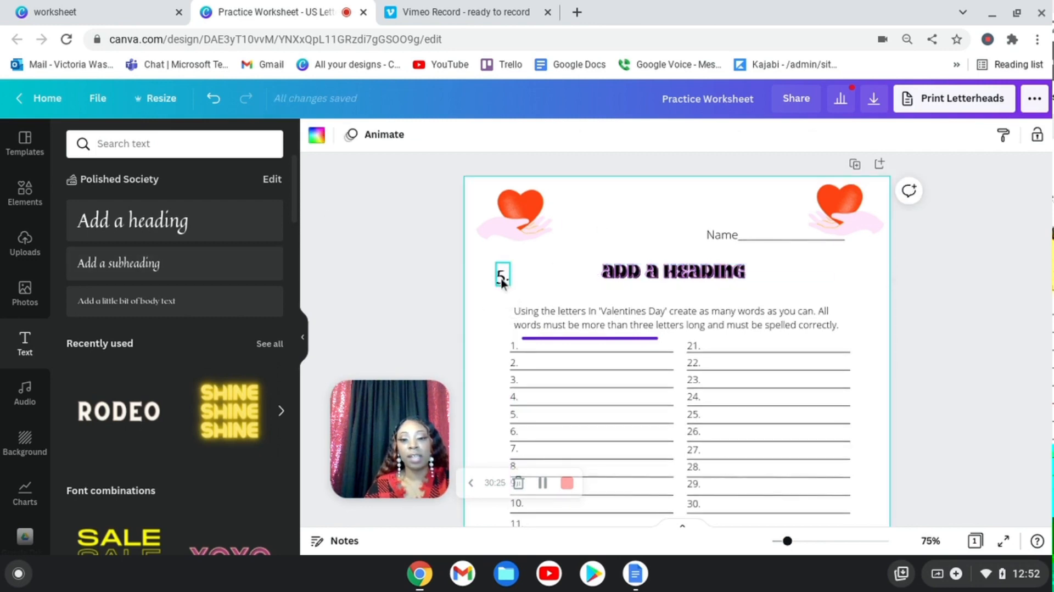
{"action": "left_click", "coordinate": [500, 280]}
{"action": "left_click_drag", "start_coordinate": [501, 280], "coordinate": [488, 349]}
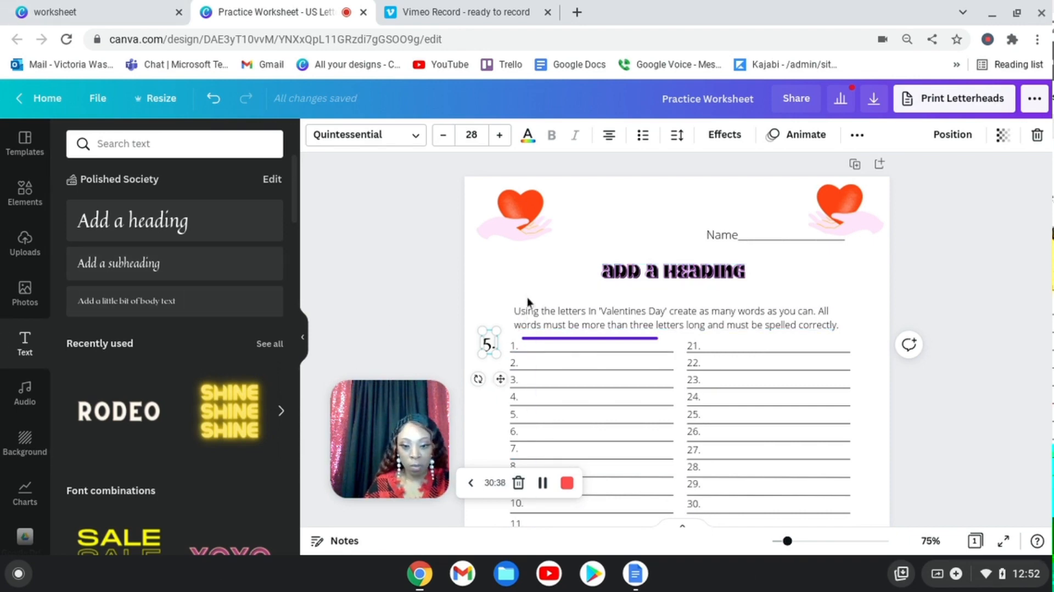
{"action": "left_click", "coordinate": [529, 280]}
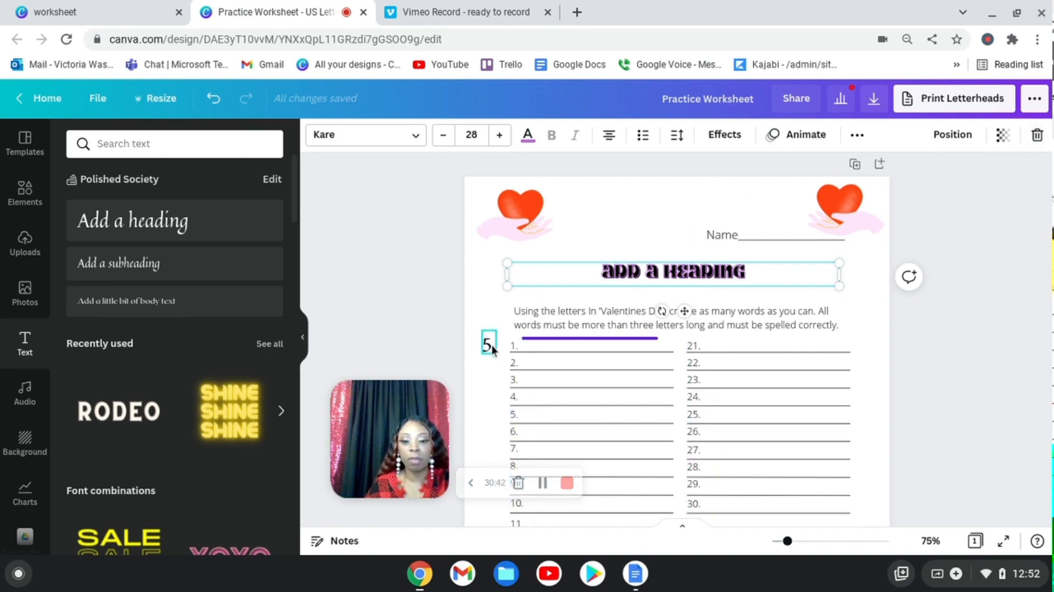
{"action": "left_click_drag", "start_coordinate": [487, 344], "coordinate": [483, 297]}
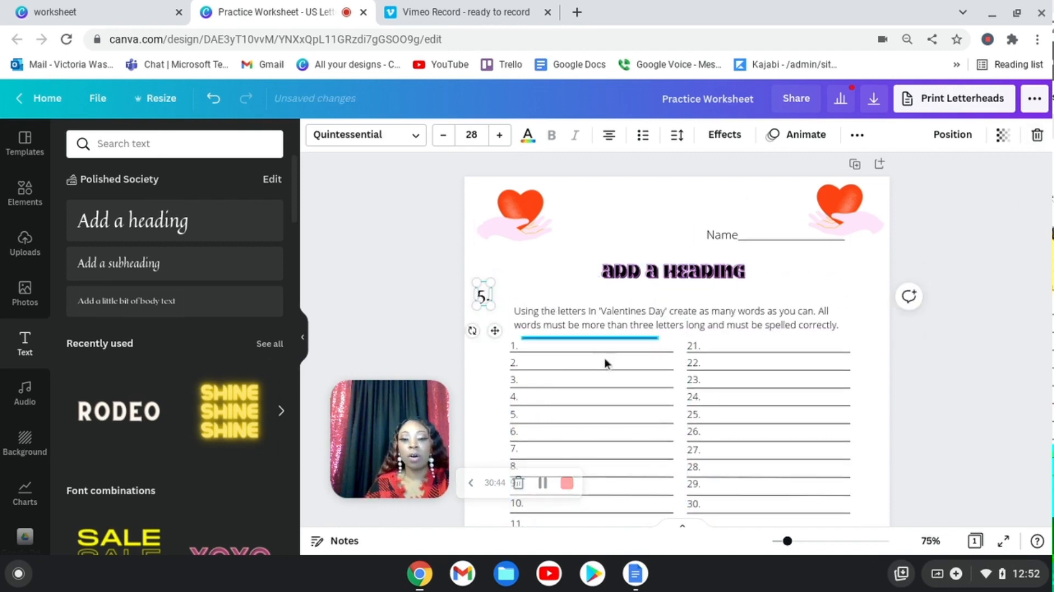
{"action": "left_click", "coordinate": [482, 306]}
{"action": "left_click", "coordinate": [482, 306]}
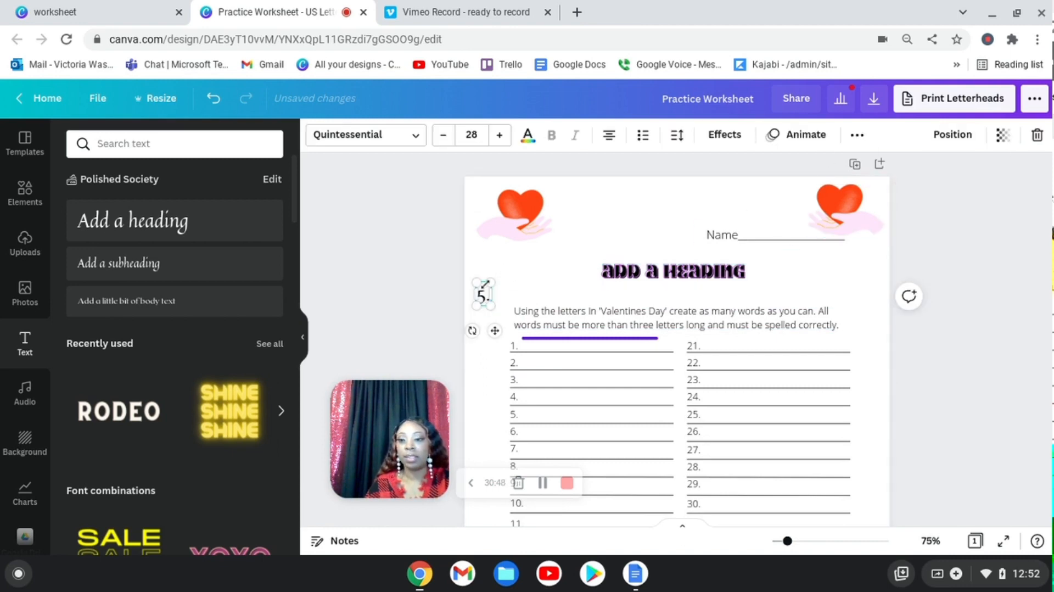
{"action": "left_click", "coordinate": [552, 265]}
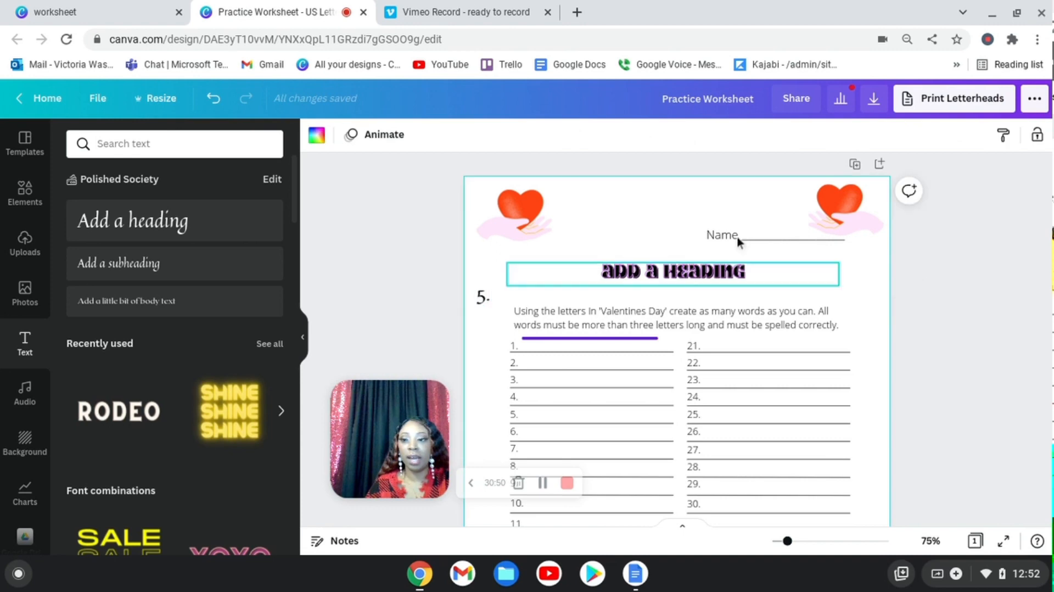
Duplicate the "5." text eight times.
{"action": "left_click", "coordinate": [483, 299]}
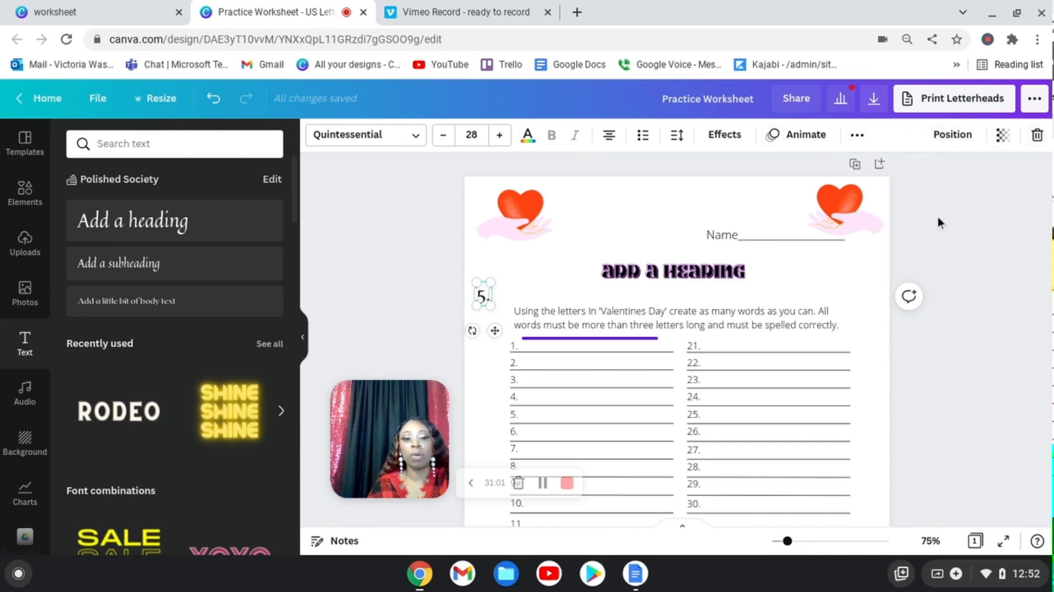
{"action": "left_click", "coordinate": [861, 142]}
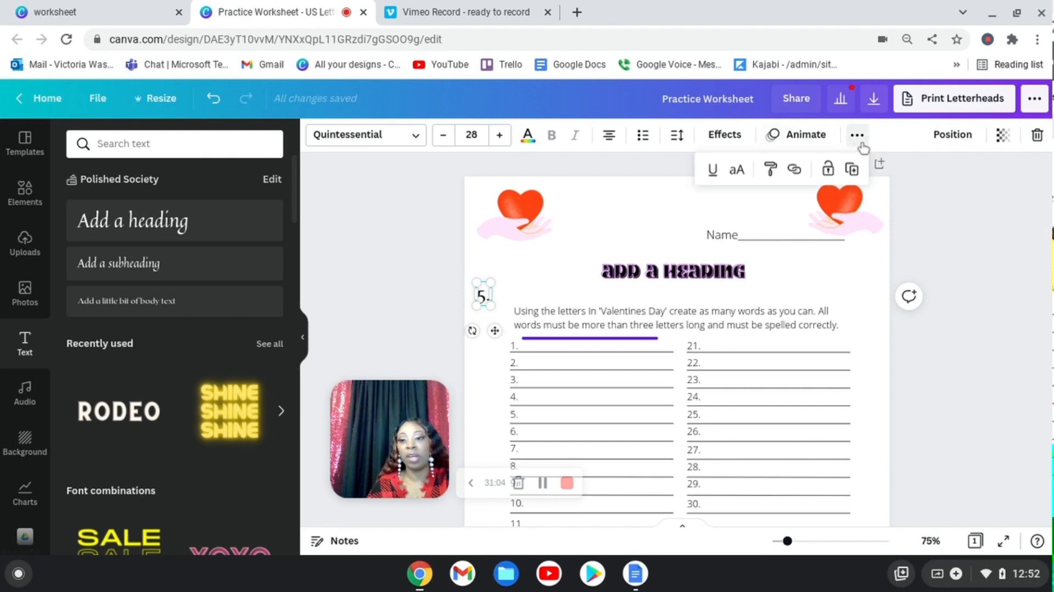
{"action": "left_click", "coordinate": [853, 170]}
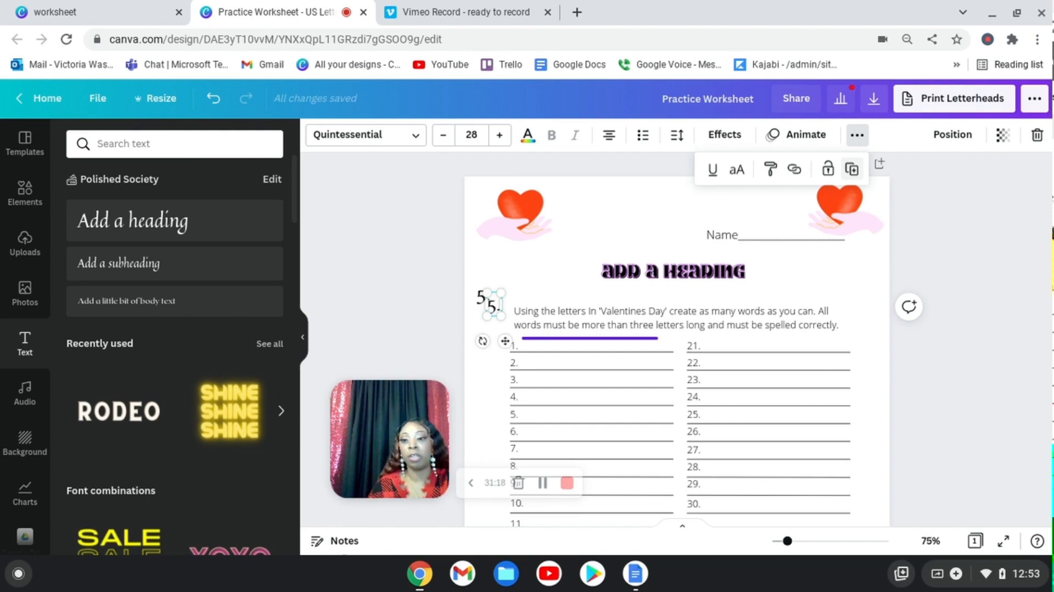
{"action": "left_click", "coordinate": [852, 169]}
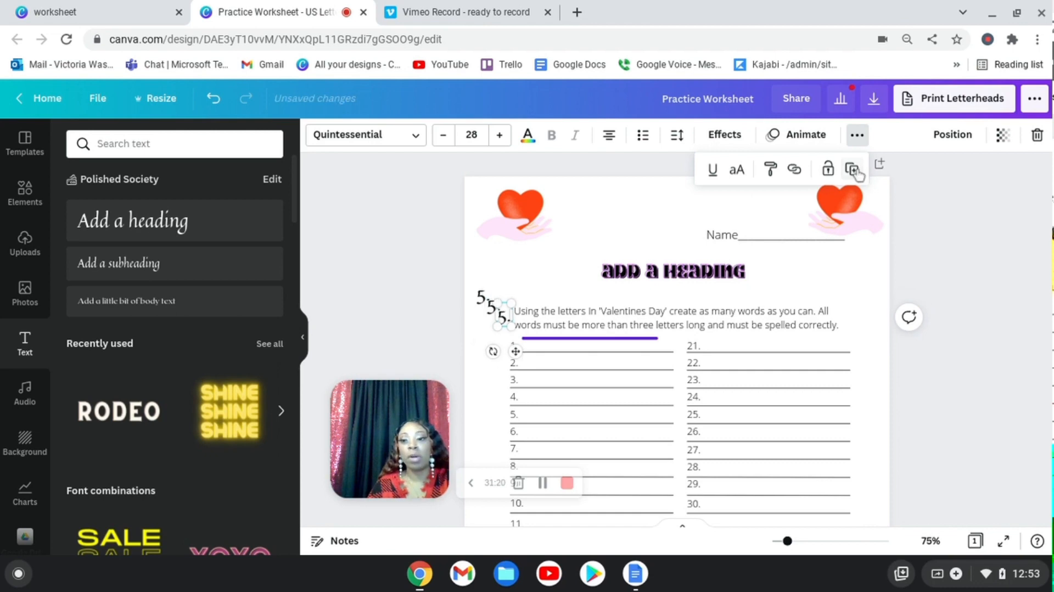
{"action": "left_click", "coordinate": [852, 169]}
{"action": "left_click", "coordinate": [852, 169]}
{"action": "left_click", "coordinate": [852, 169]}
{"action": "left_click", "coordinate": [852, 169]}
{"action": "left_click", "coordinate": [852, 169]}
{"action": "left_click", "coordinate": [852, 169]}
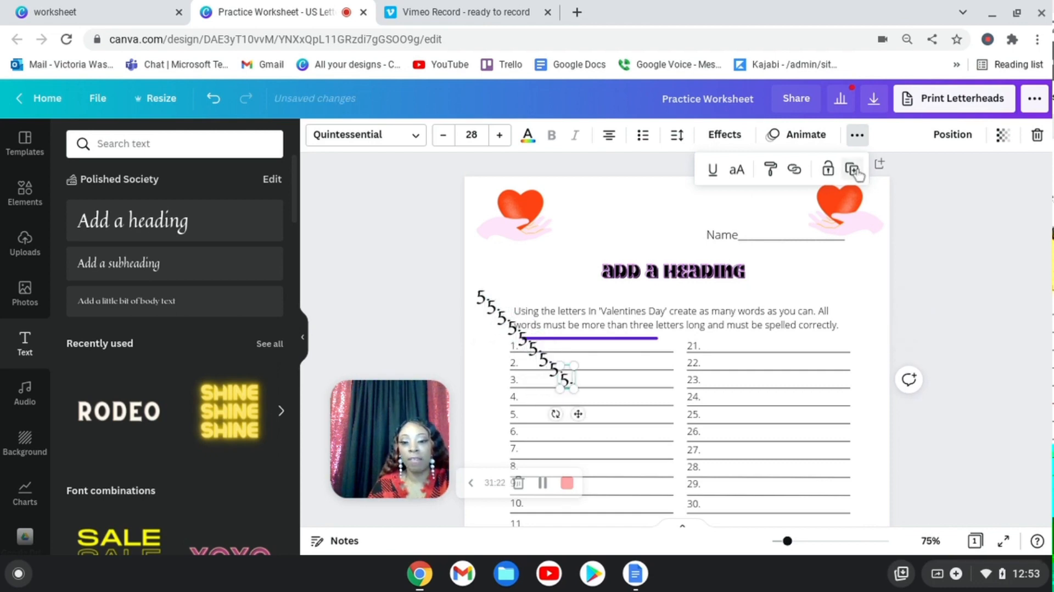
Spread the overlapping "5." copies down the page's left margin, from the instructions to answer line 9, clear of the instruction text.
{"action": "scroll", "coordinate": [629, 308], "scroll_direction": "down", "scroll_amount": 1}
{"action": "left_click_drag", "start_coordinate": [565, 346], "coordinate": [498, 451]}
{"action": "left_click_drag", "start_coordinate": [550, 329], "coordinate": [493, 416]}
{"action": "left_click", "coordinate": [484, 306]}
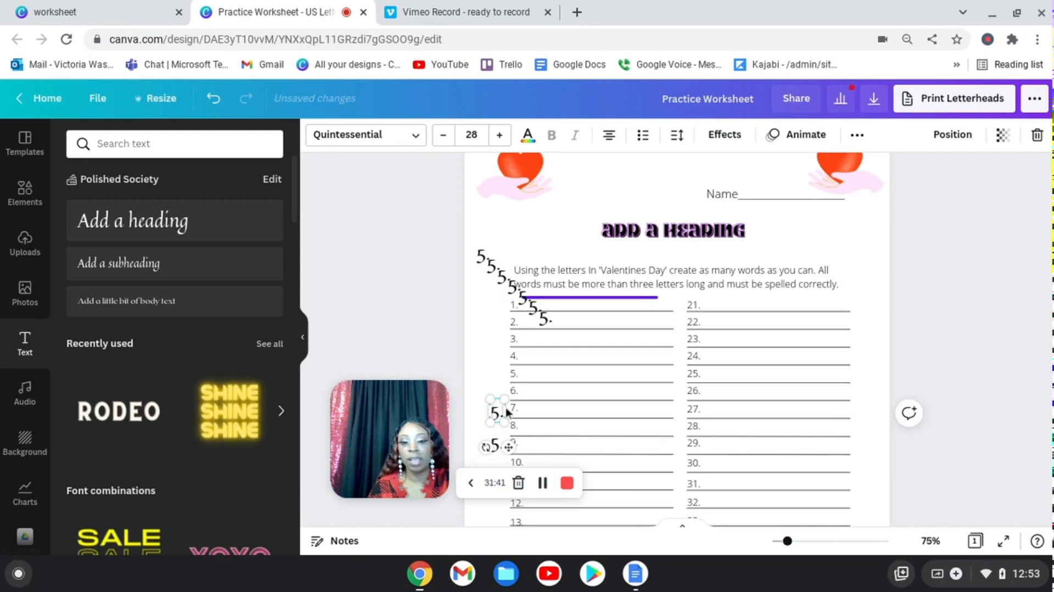
{"action": "left_click", "coordinate": [509, 496]}
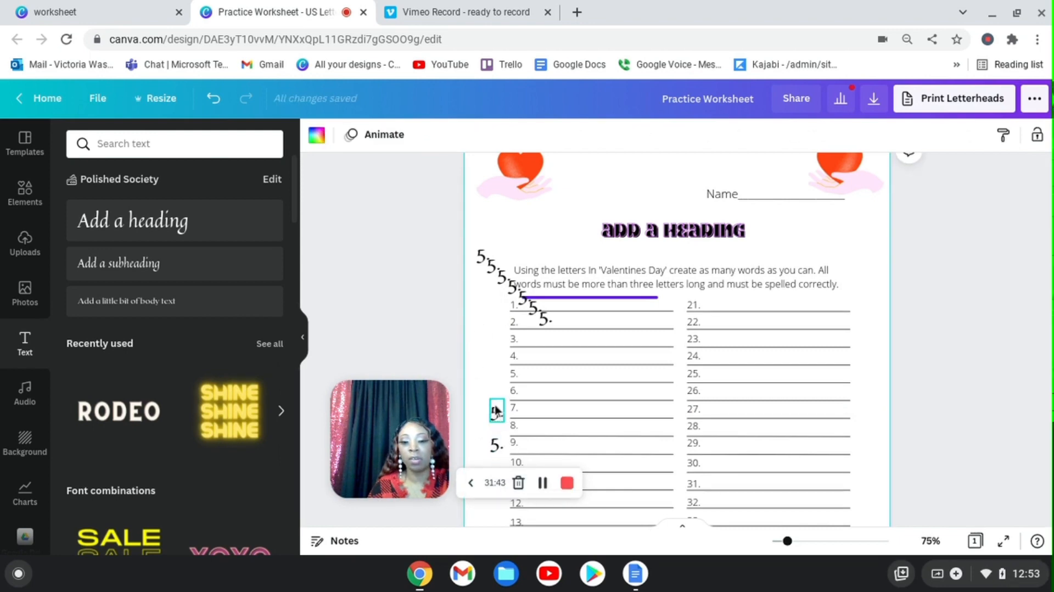
{"action": "left_click_drag", "start_coordinate": [542, 321], "coordinate": [478, 407]}
{"action": "left_click_drag", "start_coordinate": [536, 311], "coordinate": [485, 327]}
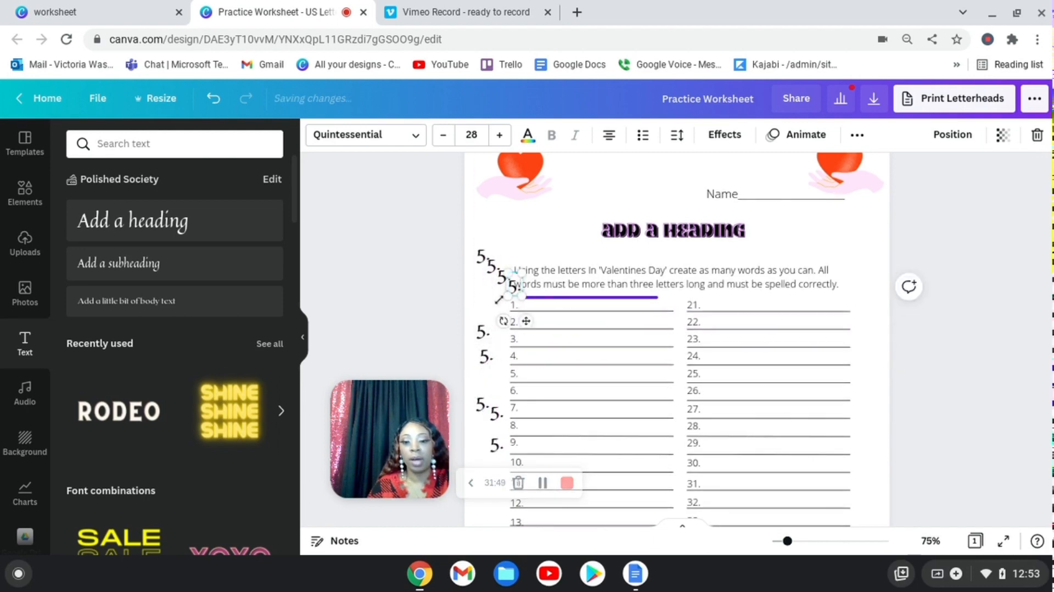
{"action": "left_click_drag", "start_coordinate": [518, 298], "coordinate": [499, 299]}
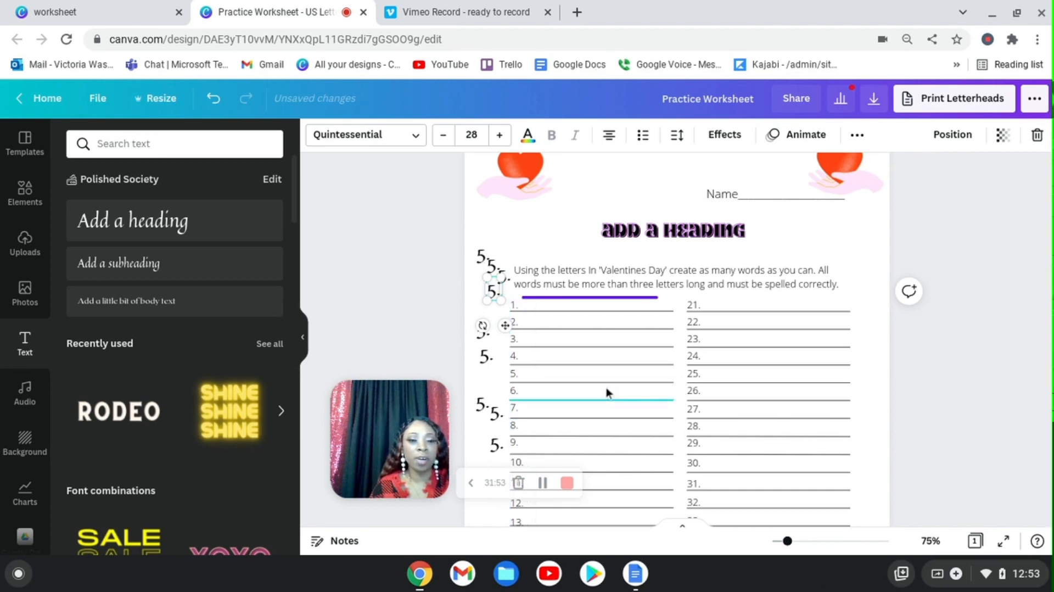
{"action": "left_click", "coordinate": [524, 202]}
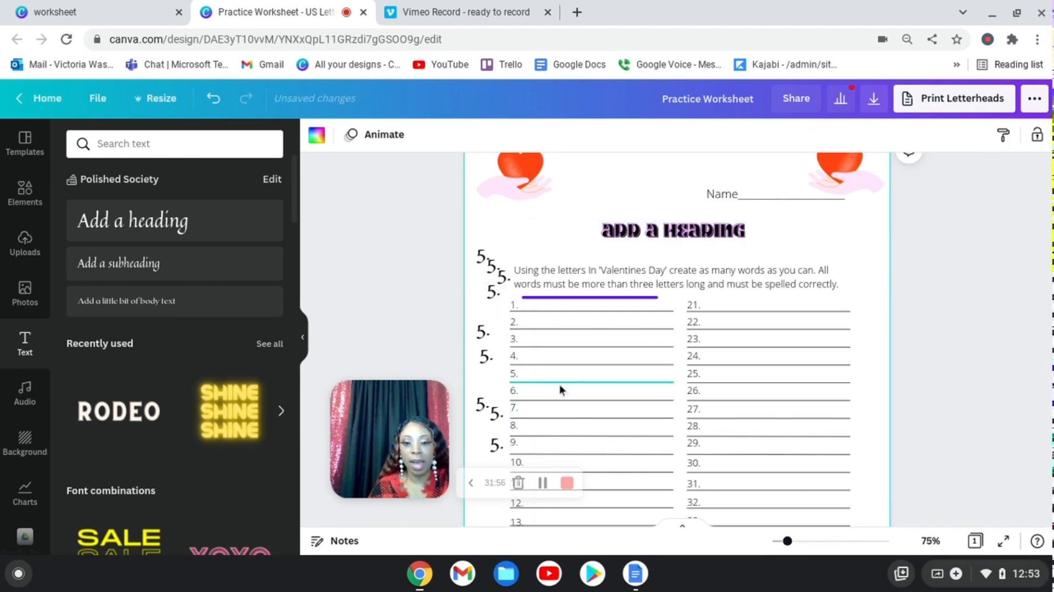
Add a body text box and place it centred below the answer lines at the foot of the page.
{"action": "scroll", "coordinate": [515, 416], "scroll_direction": "down", "scroll_amount": 5}
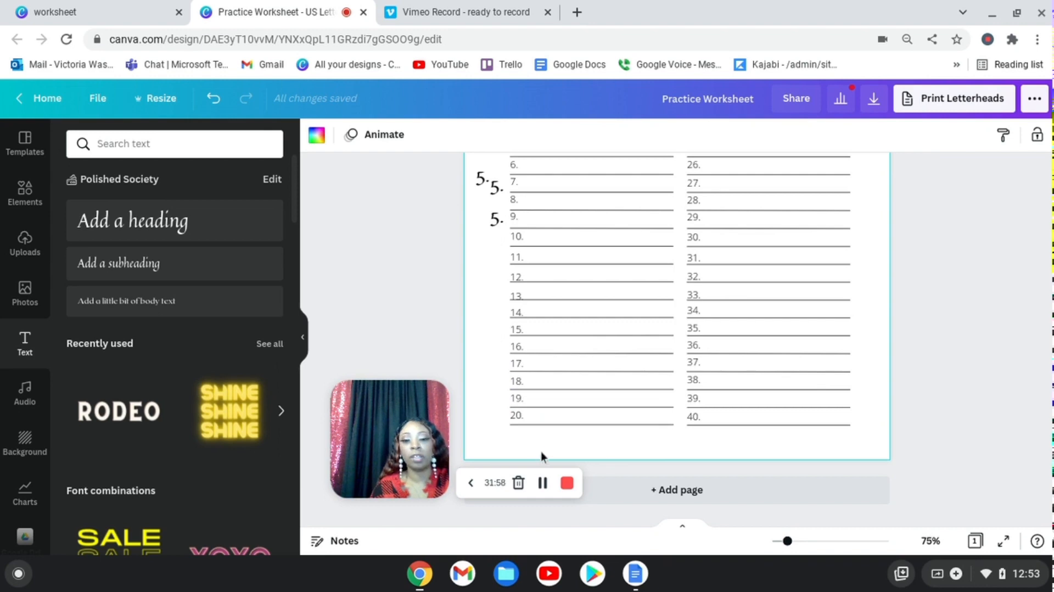
{"action": "left_click", "coordinate": [167, 312]}
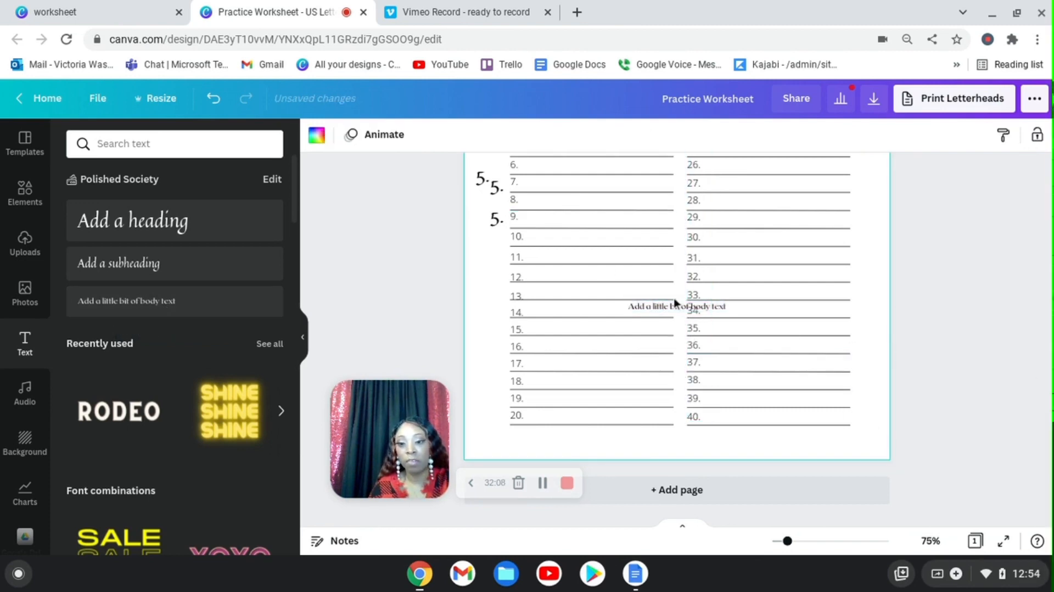
{"action": "left_click_drag", "start_coordinate": [676, 303], "coordinate": [671, 451]}
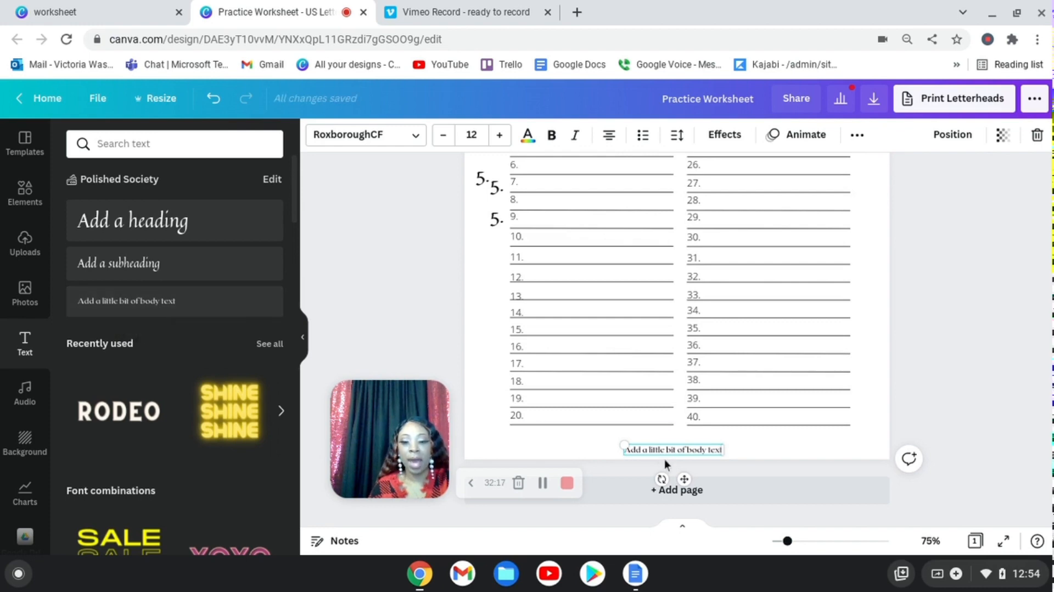
{"action": "double_click", "coordinate": [678, 450]}
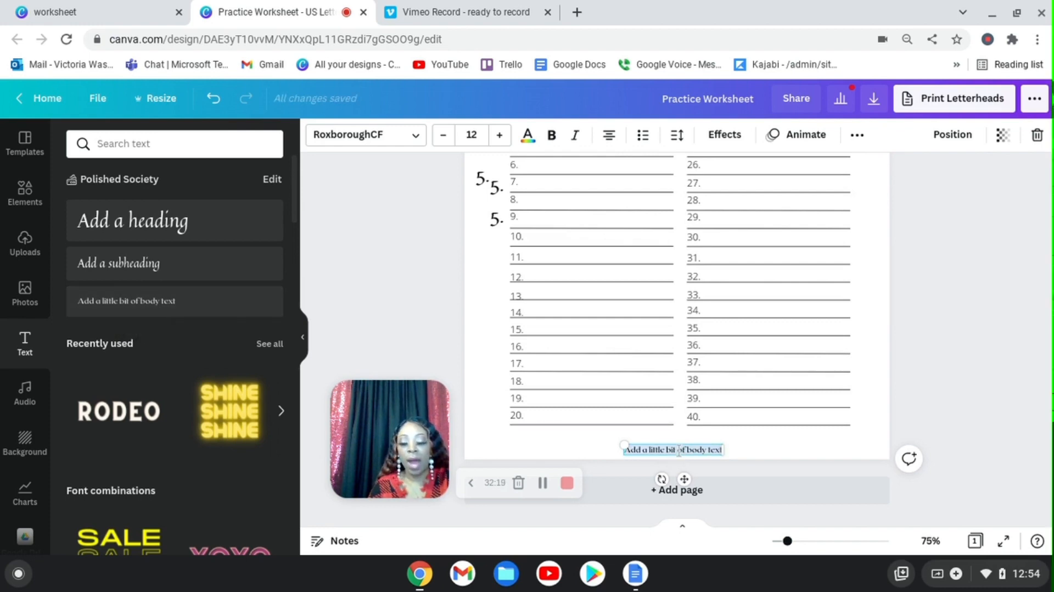
{"action": "left_click", "coordinate": [679, 451]}
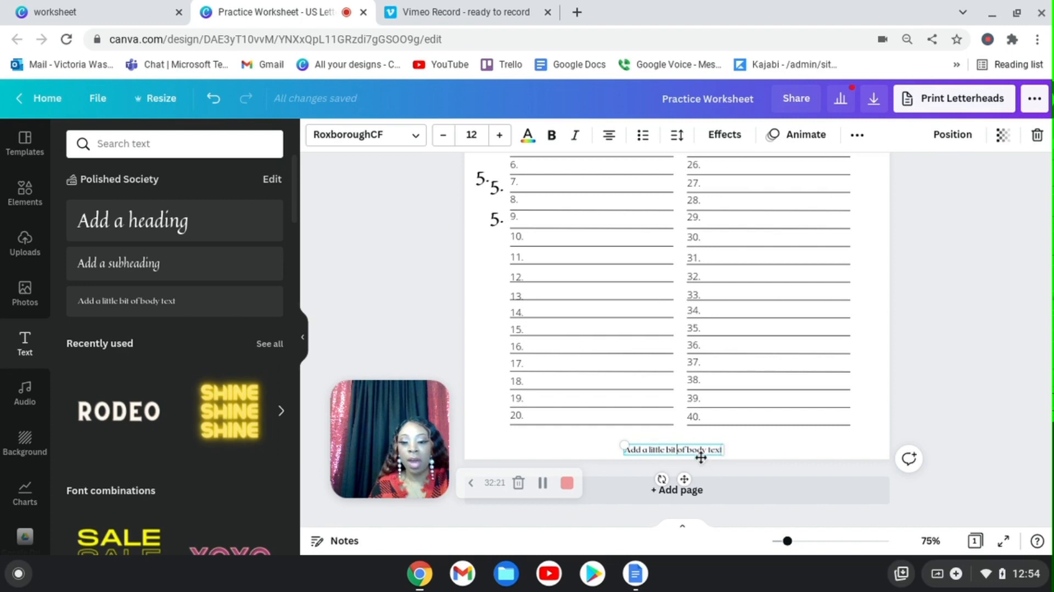
{"action": "left_click_drag", "start_coordinate": [708, 451], "coordinate": [641, 453]}
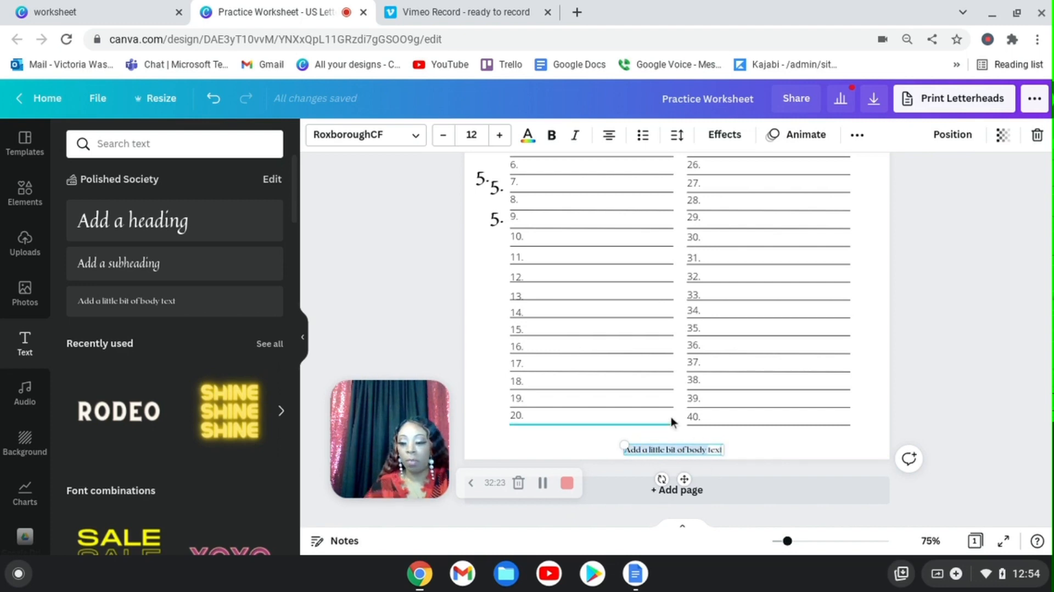
{"action": "key", "text": "BackSpace"}
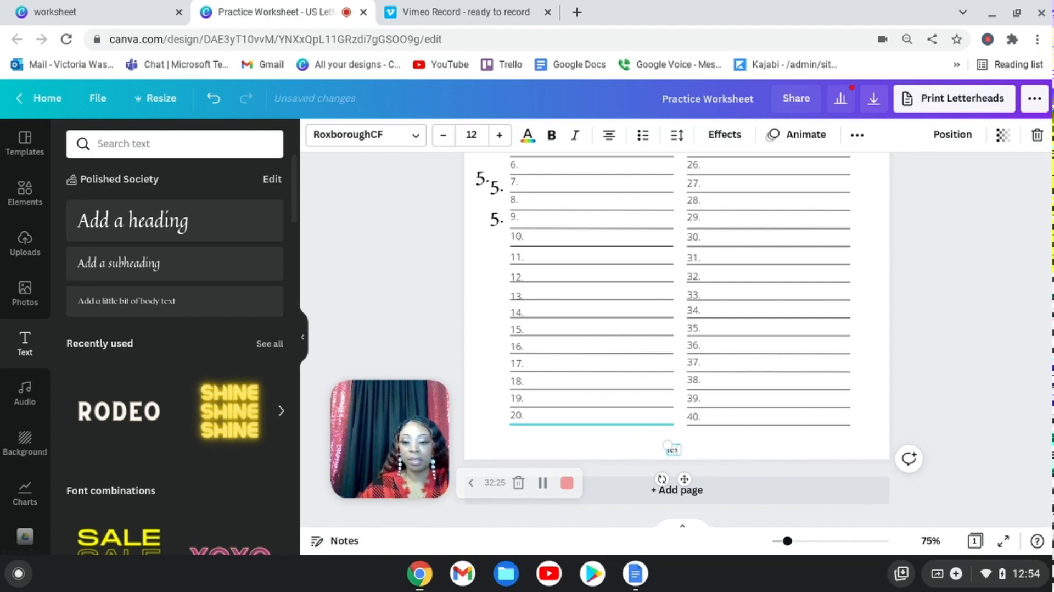
{"action": "type", "text": "www"}
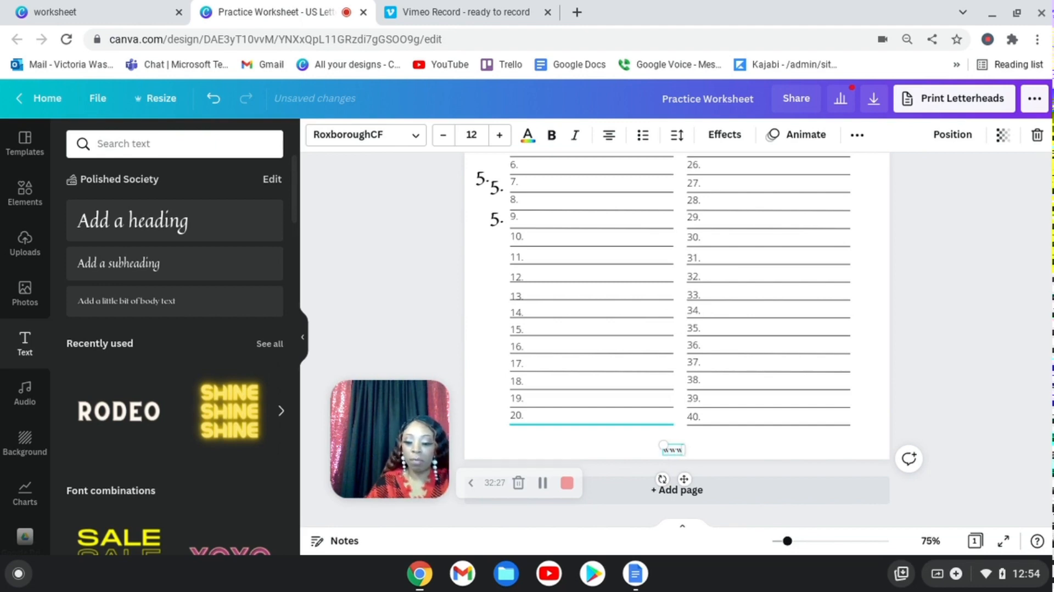
{"action": "type", "text": ".polishe"}
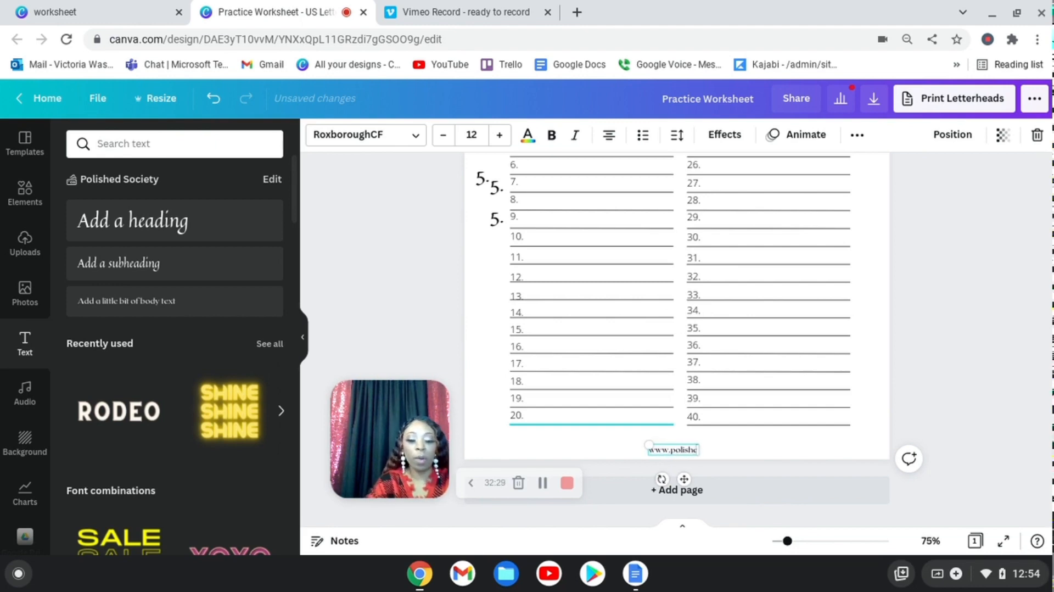
{"action": "type", "text": "d-soc"}
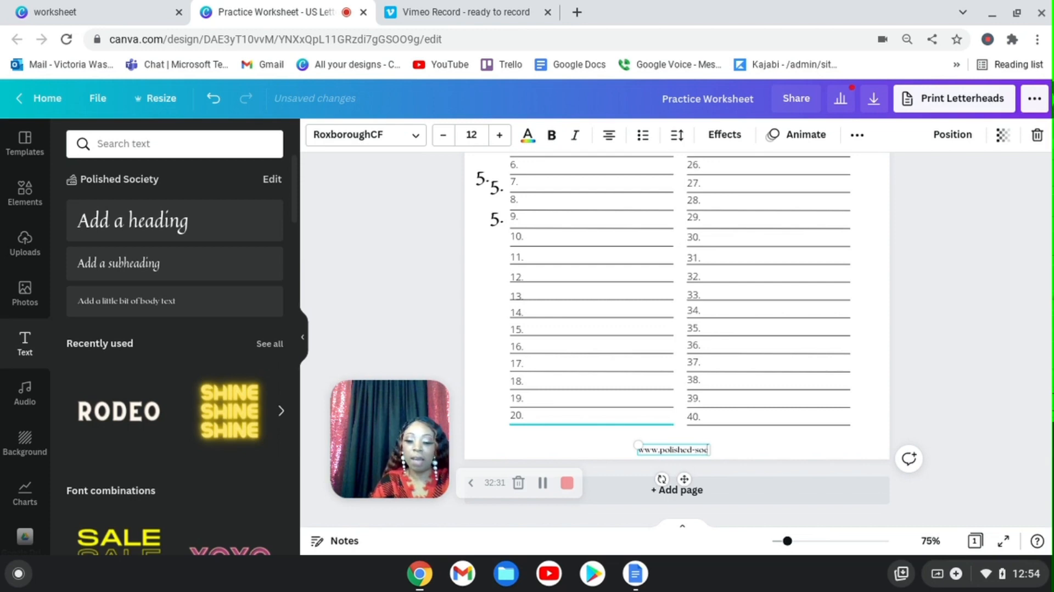
{"action": "type", "text": "iety.com"}
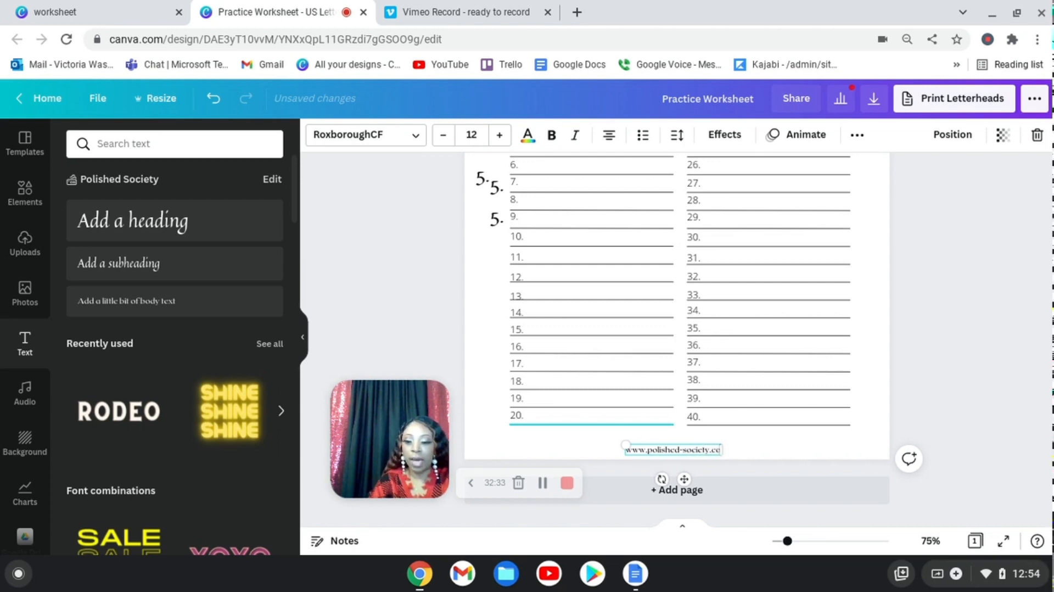
{"action": "left_click", "coordinate": [808, 453]}
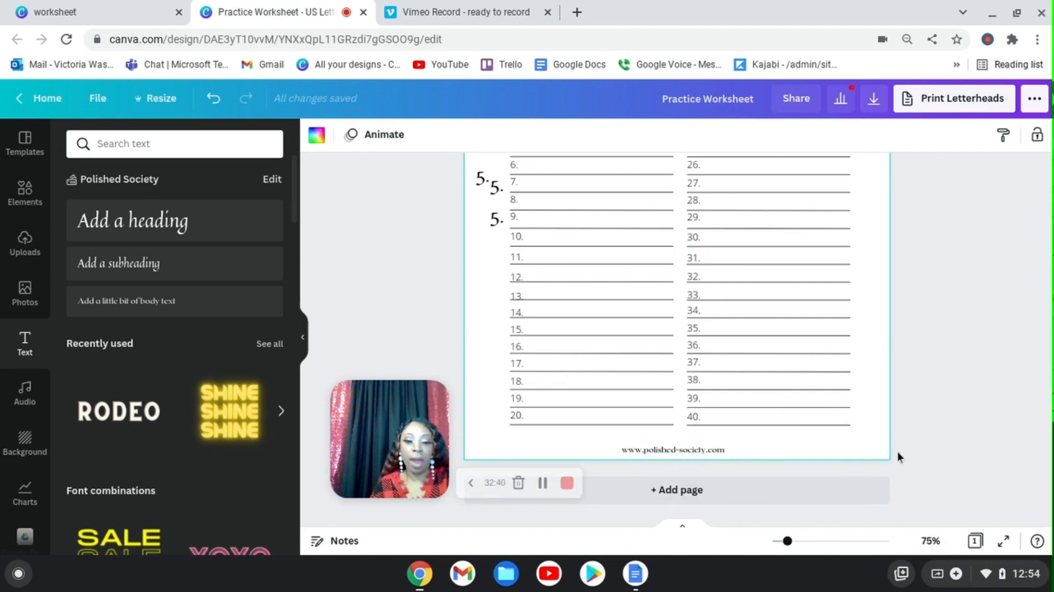
{"action": "scroll", "coordinate": [706, 461], "scroll_direction": "up", "scroll_amount": 1}
{"action": "scroll", "coordinate": [716, 430], "scroll_direction": "up", "scroll_amount": 5}
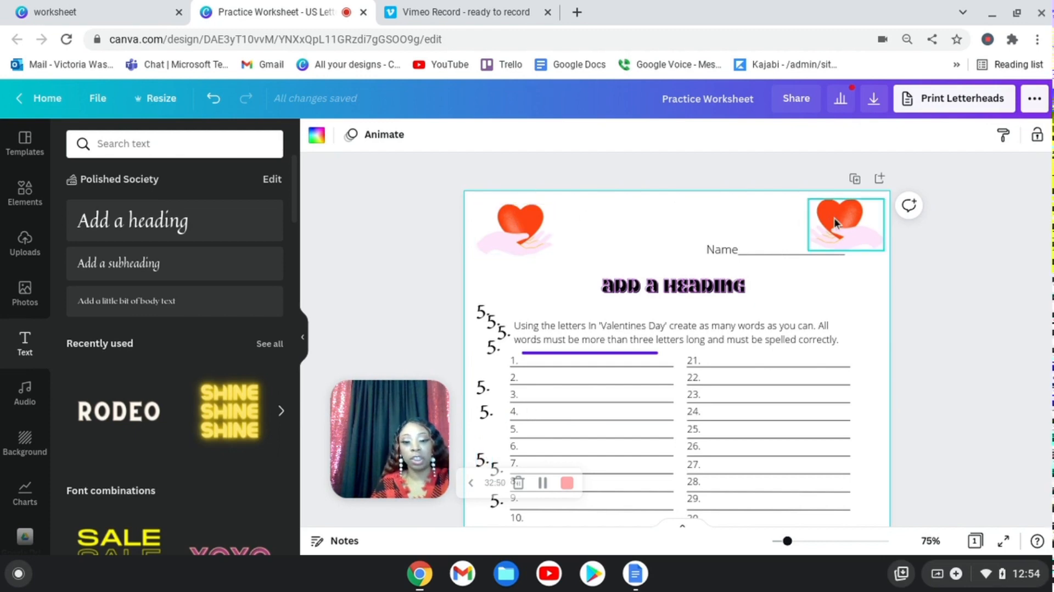
{"action": "left_click", "coordinate": [411, 298]}
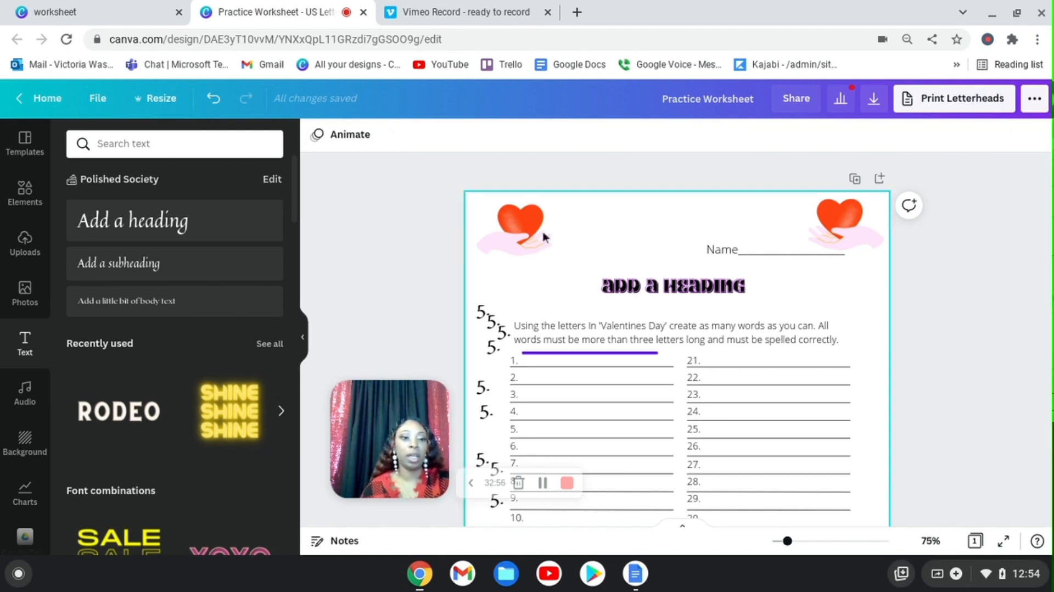
{"action": "scroll", "coordinate": [55, 213], "scroll_direction": "down", "scroll_amount": 1}
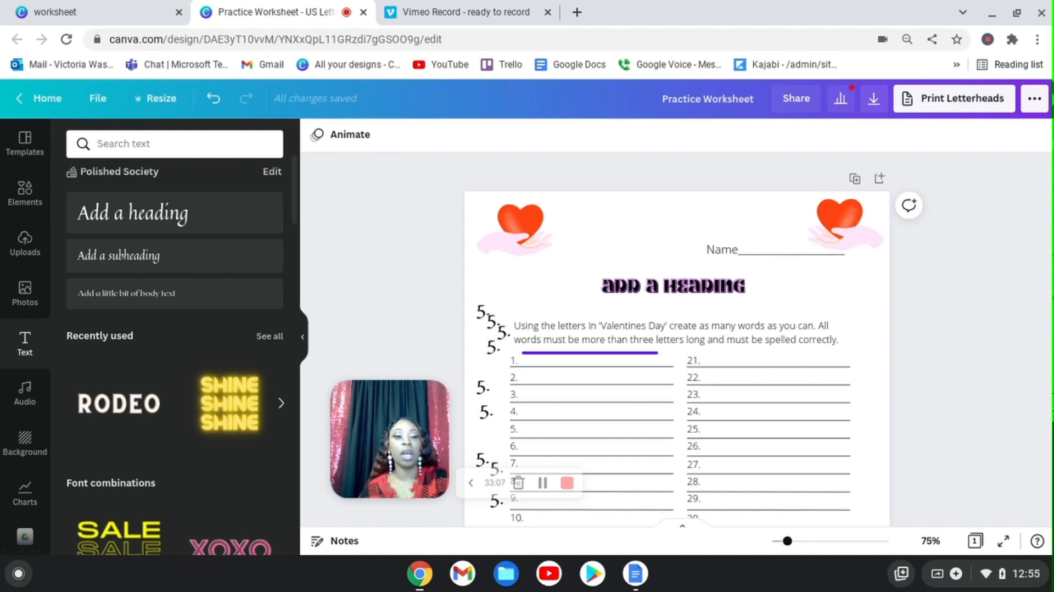
Upload the "Share your wins" PNG image from the Downloads folder.
{"action": "left_click", "coordinate": [23, 262]}
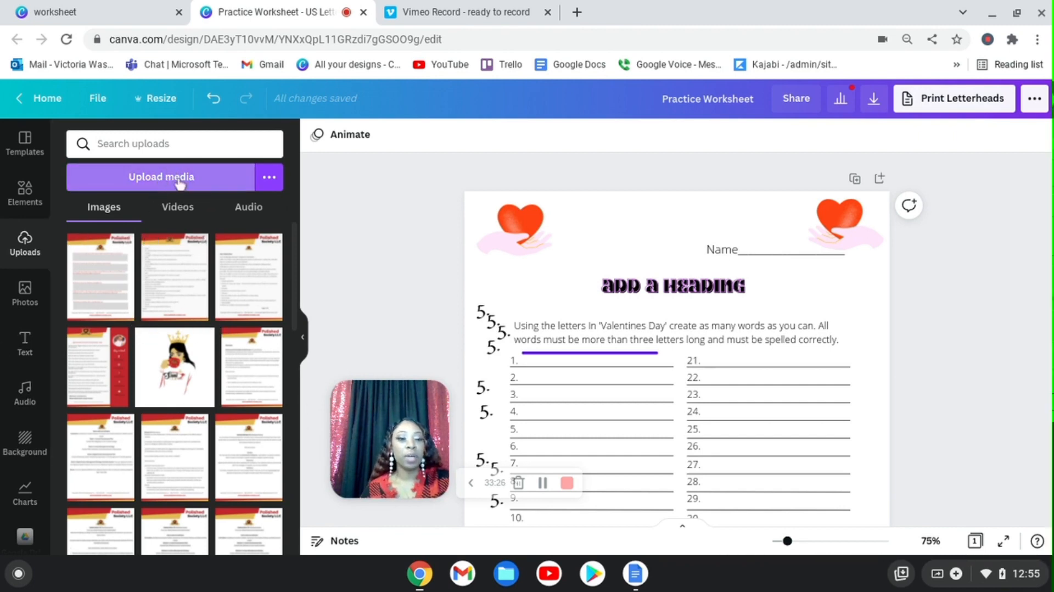
{"action": "left_click", "coordinate": [203, 177]}
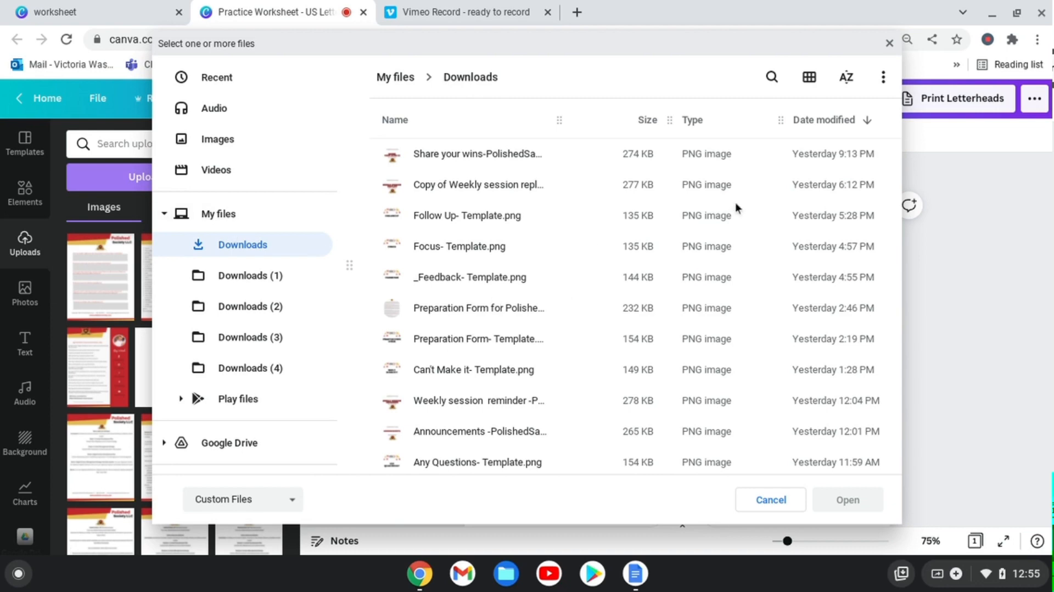
{"action": "left_click", "coordinate": [450, 155]}
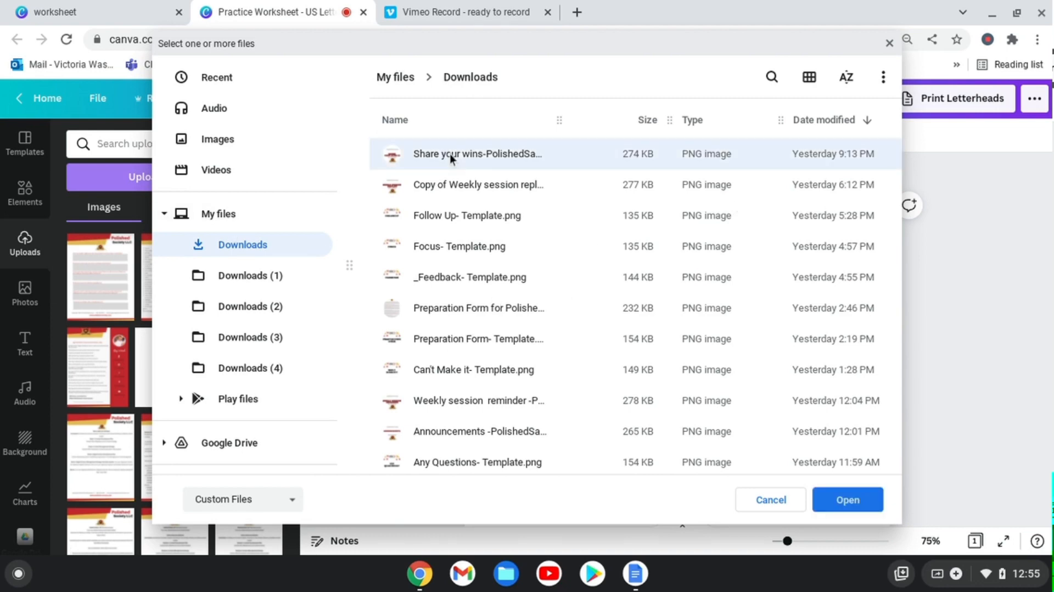
{"action": "left_click", "coordinate": [848, 501]}
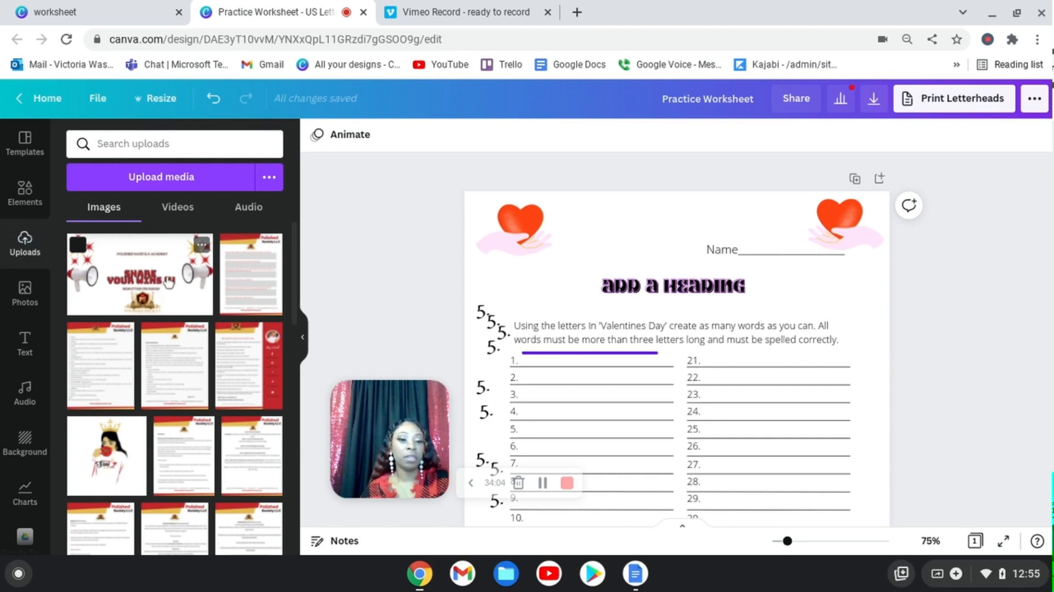
Add the uploaded "Share your wins" image to the page and move it up over the worksheet heading.
{"action": "left_click", "coordinate": [168, 282]}
{"action": "scroll", "coordinate": [753, 377], "scroll_direction": "down", "scroll_amount": 4}
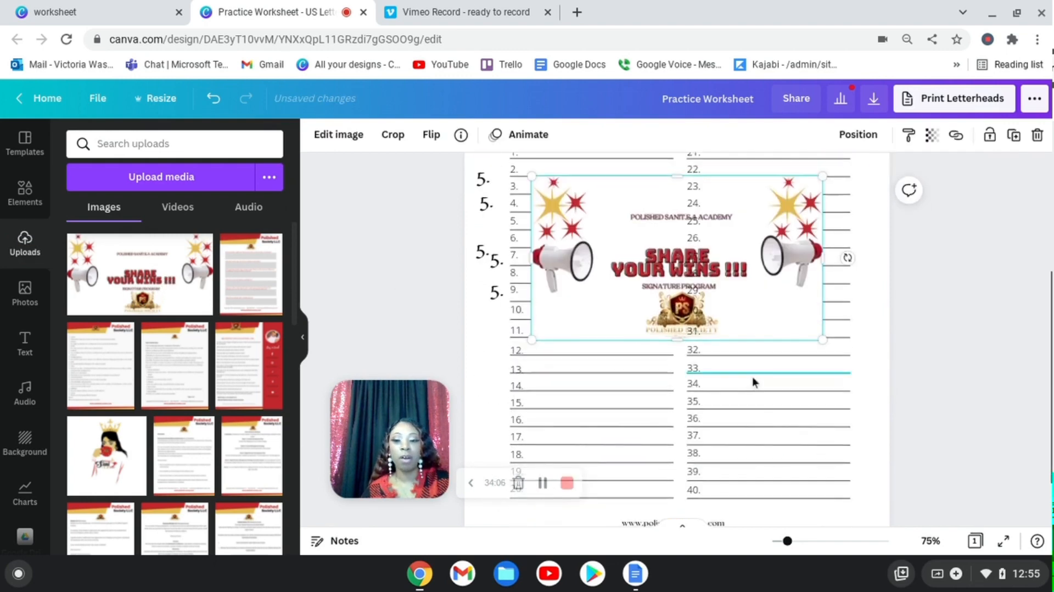
{"action": "scroll", "coordinate": [704, 301], "scroll_direction": "up", "scroll_amount": 4}
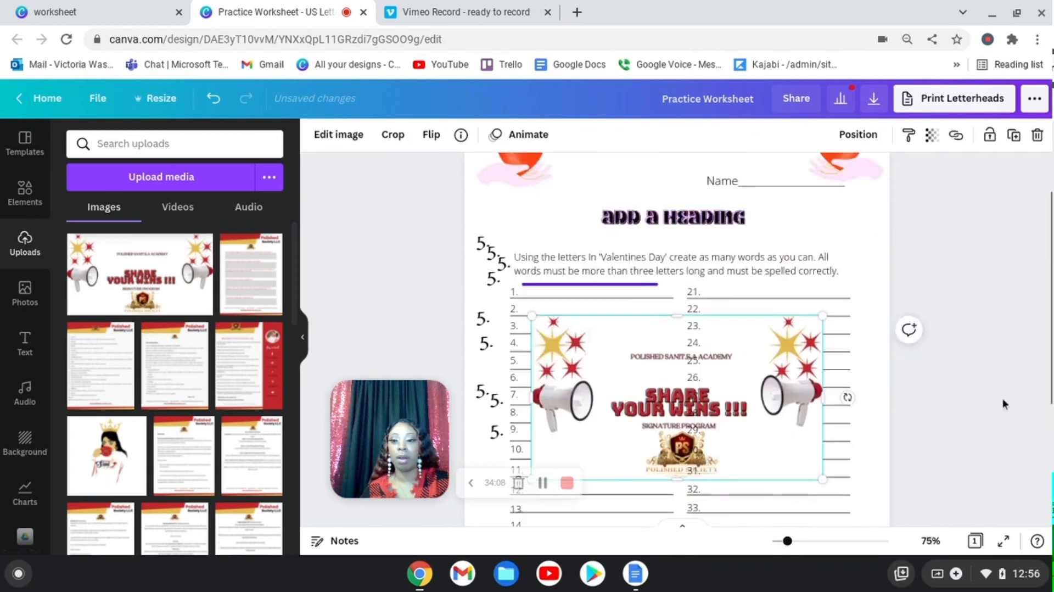
{"action": "left_click_drag", "start_coordinate": [627, 439], "coordinate": [616, 271]}
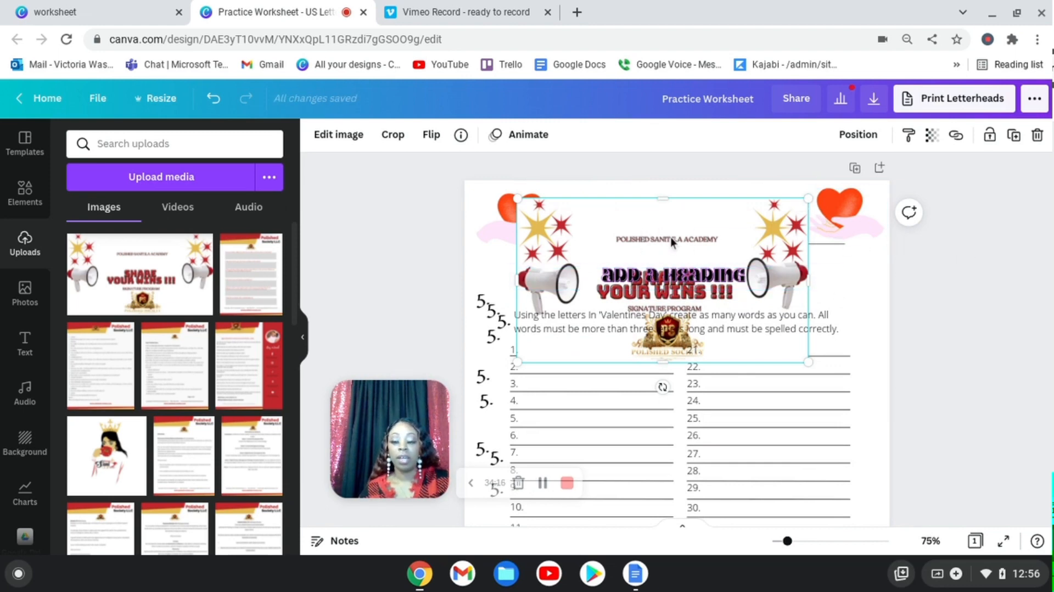
Change the page background to the light purple from the document colors.
{"action": "left_click", "coordinate": [489, 277]}
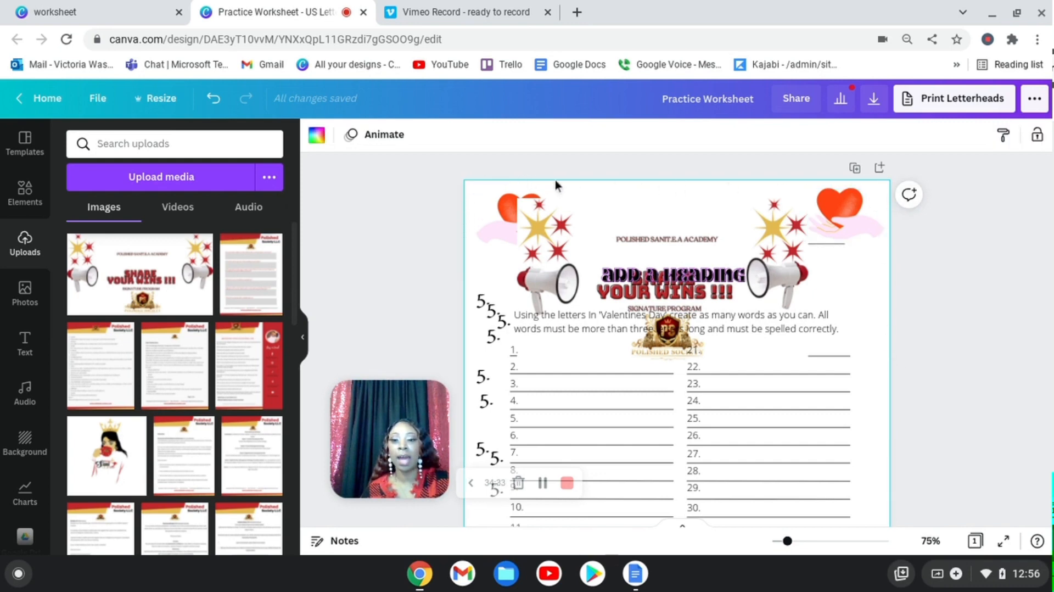
{"action": "left_click", "coordinate": [323, 138]}
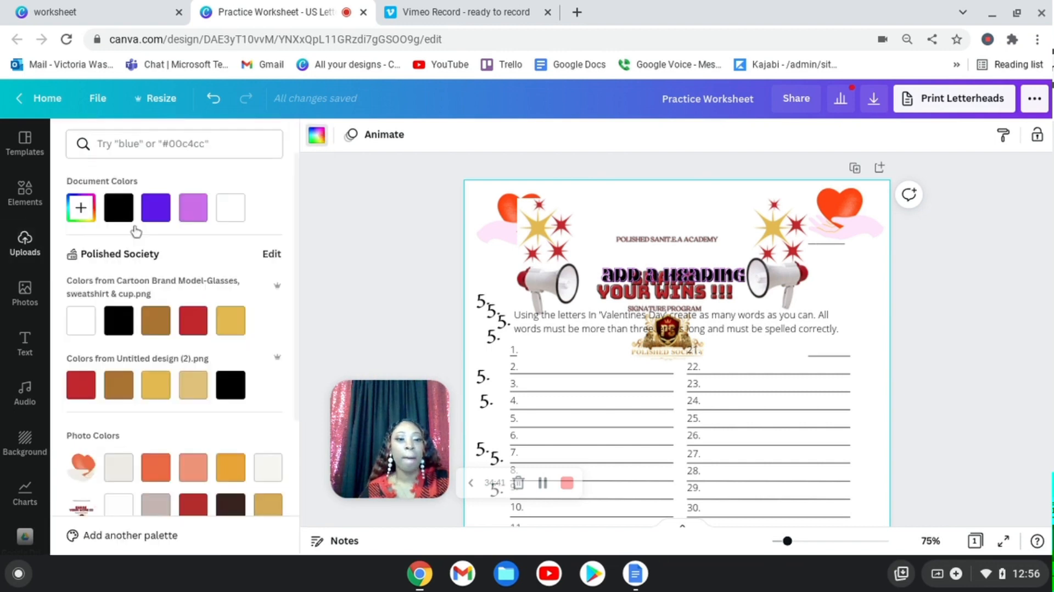
{"action": "left_click", "coordinate": [202, 211]}
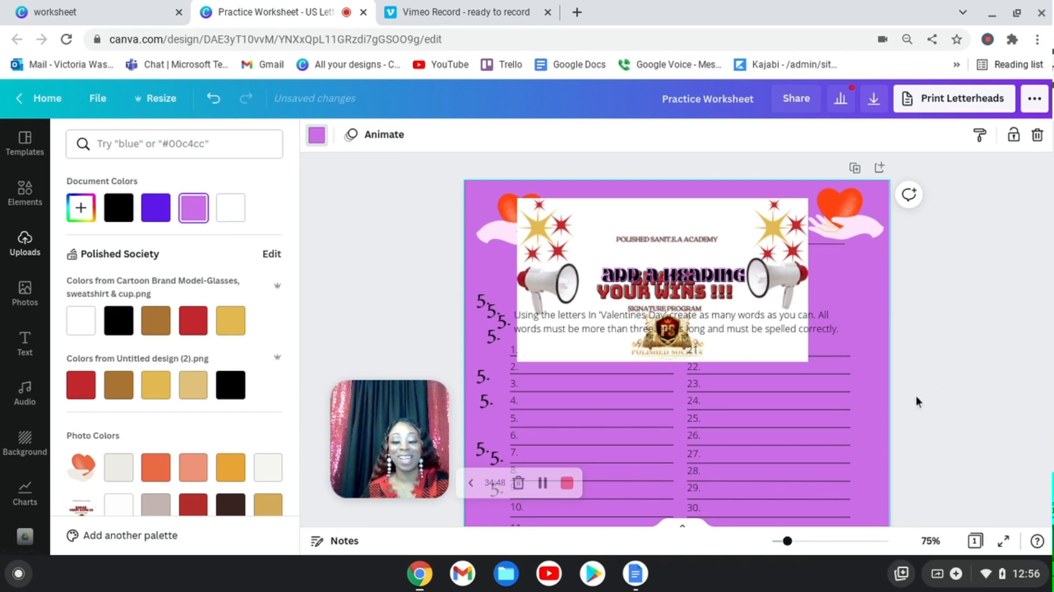
{"action": "scroll", "coordinate": [884, 428], "scroll_direction": "down", "scroll_amount": 5}
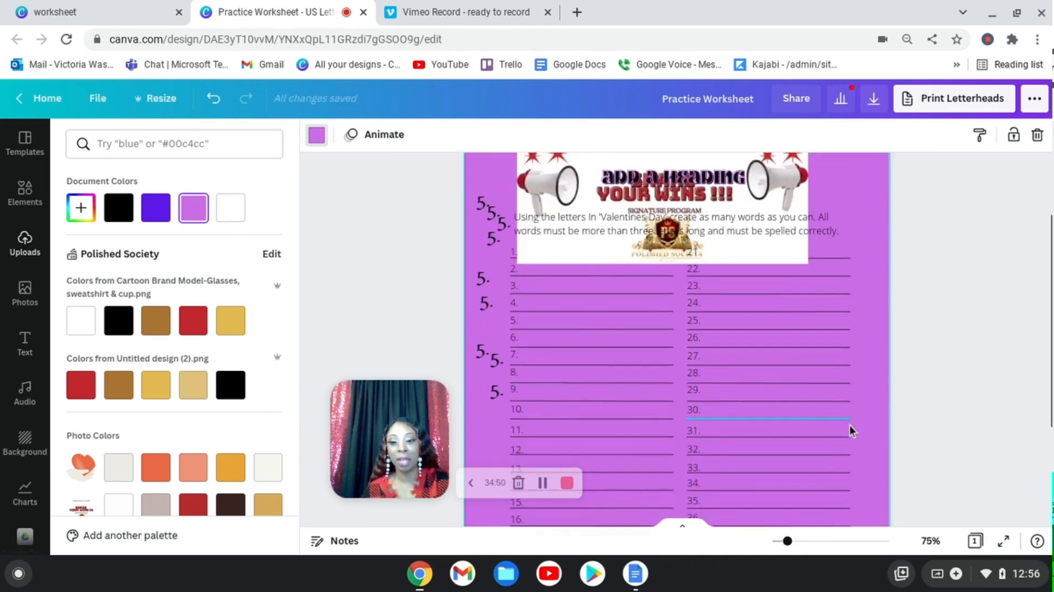
{"action": "scroll", "coordinate": [848, 425], "scroll_direction": "up", "scroll_amount": 5}
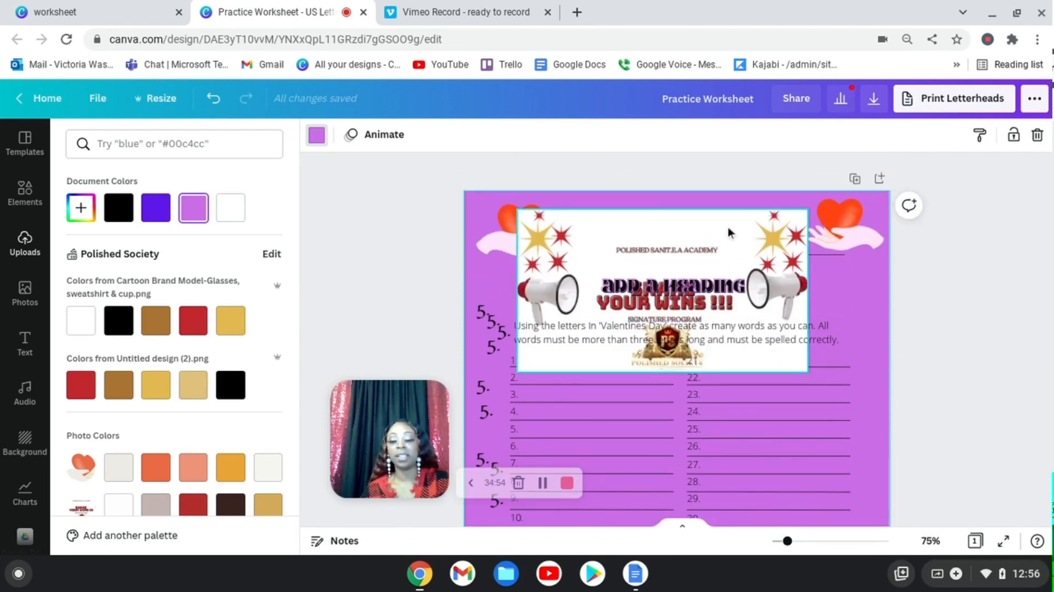
Shrink the "Share your wins" image and move it down over the instructions and the first three answer lines.
{"action": "left_click_drag", "start_coordinate": [728, 226], "coordinate": [757, 283]}
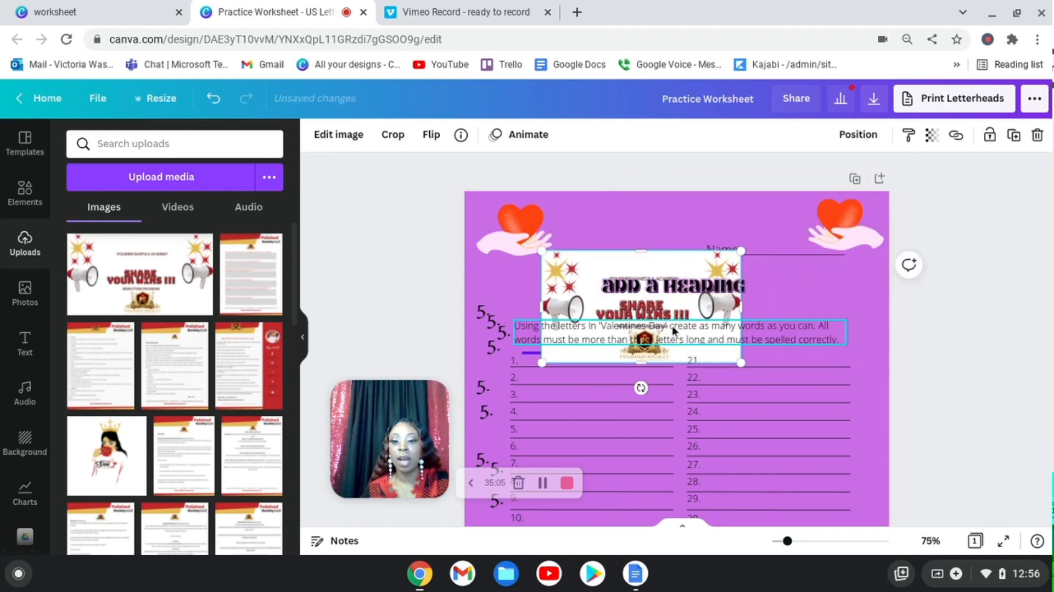
{"action": "left_click", "coordinate": [696, 293]}
{"action": "left_click_drag", "start_coordinate": [696, 293], "coordinate": [801, 314]}
{"action": "left_click_drag", "start_coordinate": [645, 266], "coordinate": [615, 316]}
{"action": "left_click", "coordinate": [779, 311]}
{"action": "scroll", "coordinate": [736, 326], "scroll_direction": "down", "scroll_amount": 4}
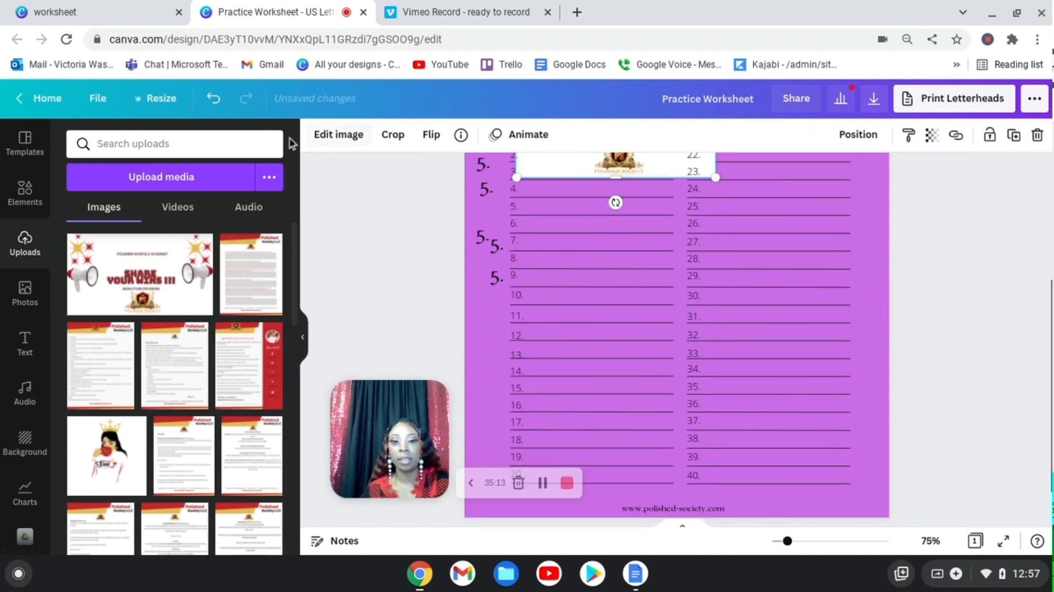
{"action": "left_click", "coordinate": [536, 305]}
{"action": "left_click", "coordinate": [494, 404]}
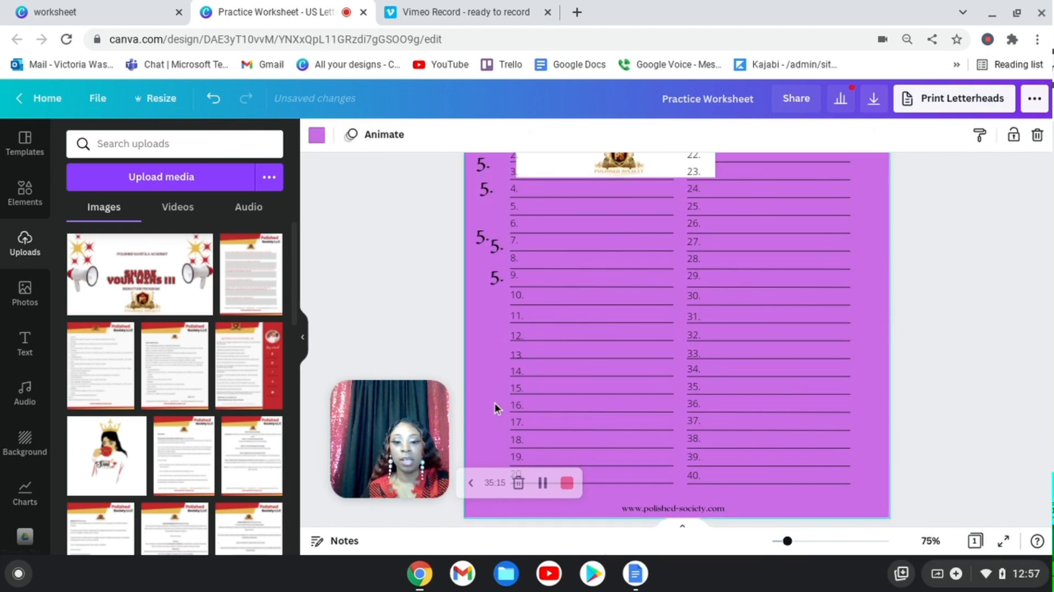
Change the page background to white.
{"action": "left_click", "coordinate": [316, 136]}
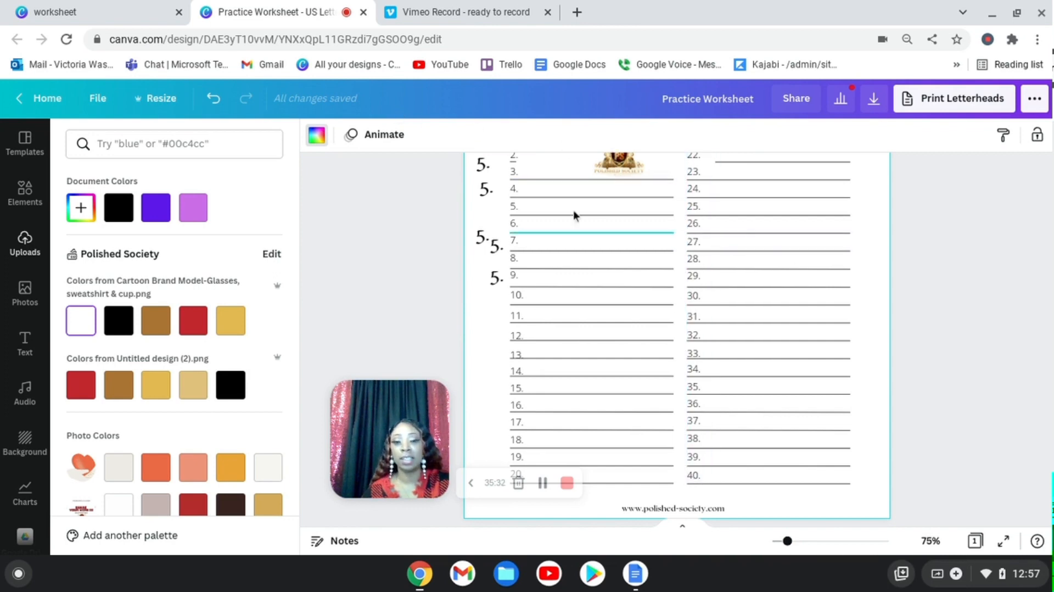
{"action": "scroll", "coordinate": [574, 216], "scroll_direction": "up", "scroll_amount": 2}
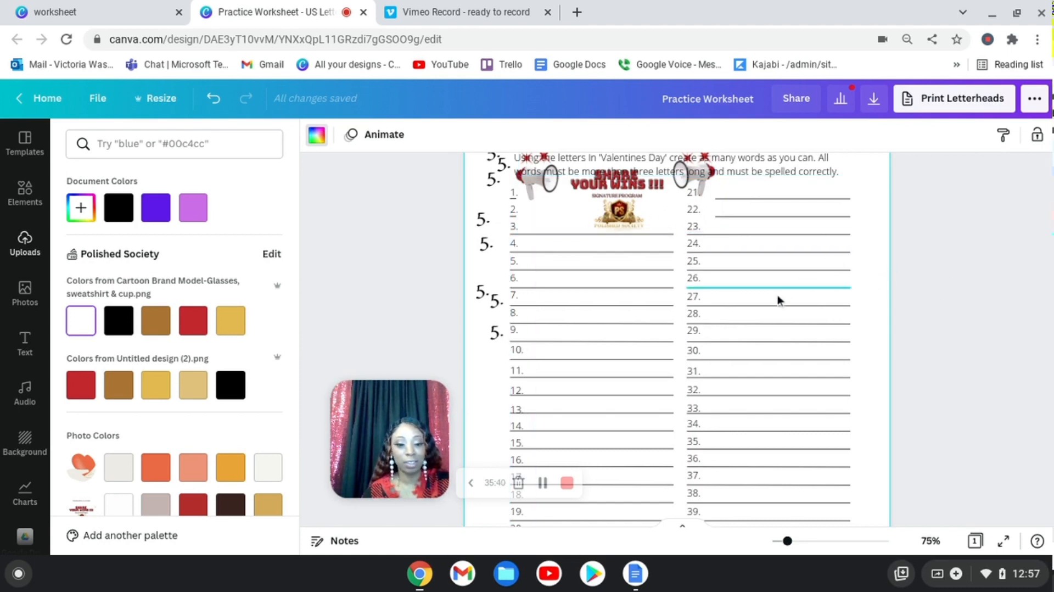
{"action": "scroll", "coordinate": [55, 352], "scroll_direction": "down", "scroll_amount": 2}
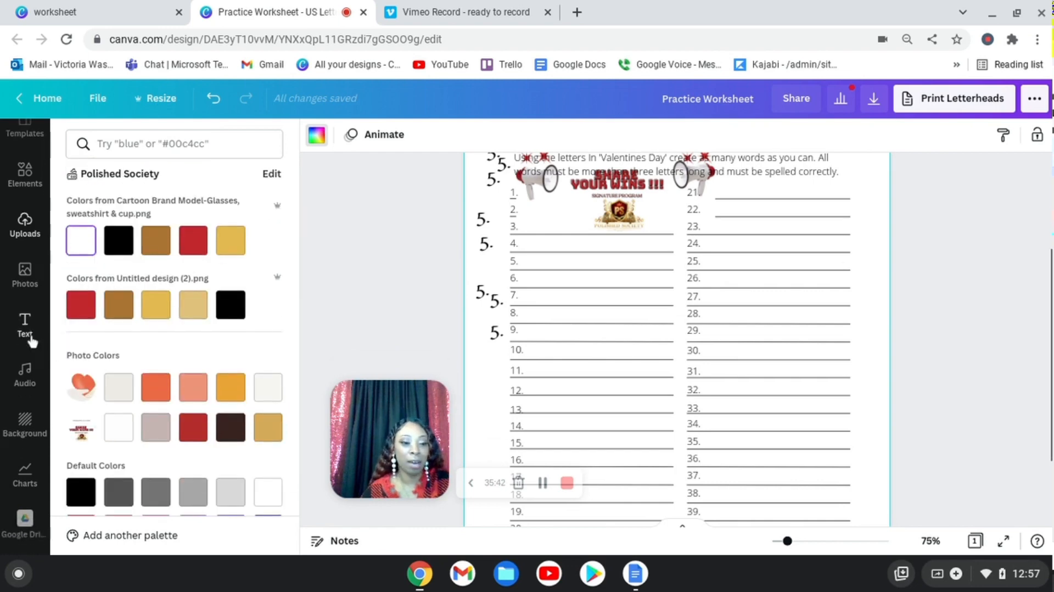
Look through the additional apps and content sources available for the design.
{"action": "scroll", "coordinate": [28, 384], "scroll_direction": "down", "scroll_amount": 3}
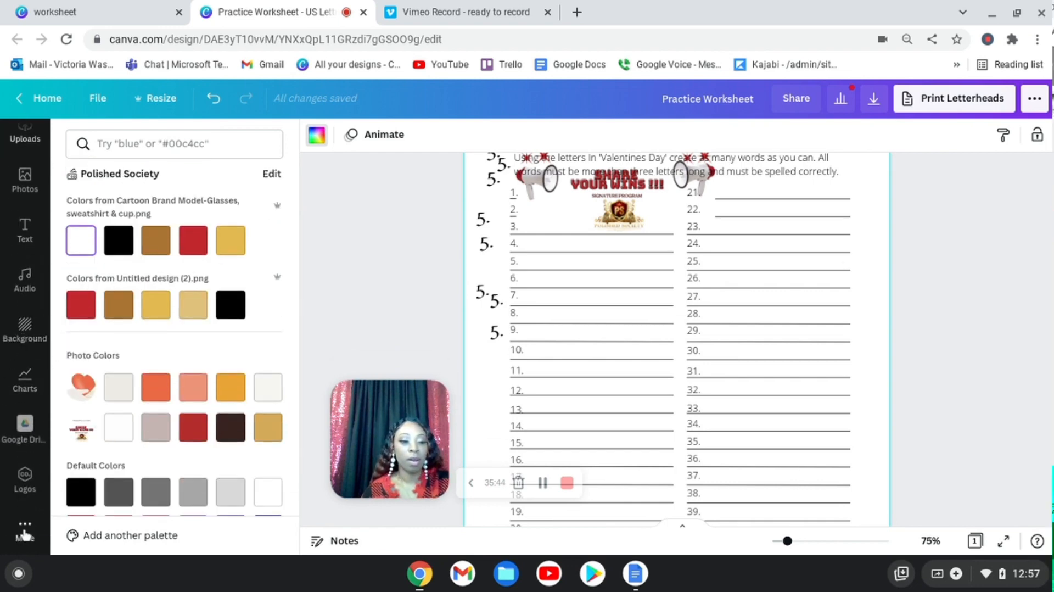
{"action": "left_click", "coordinate": [25, 530]}
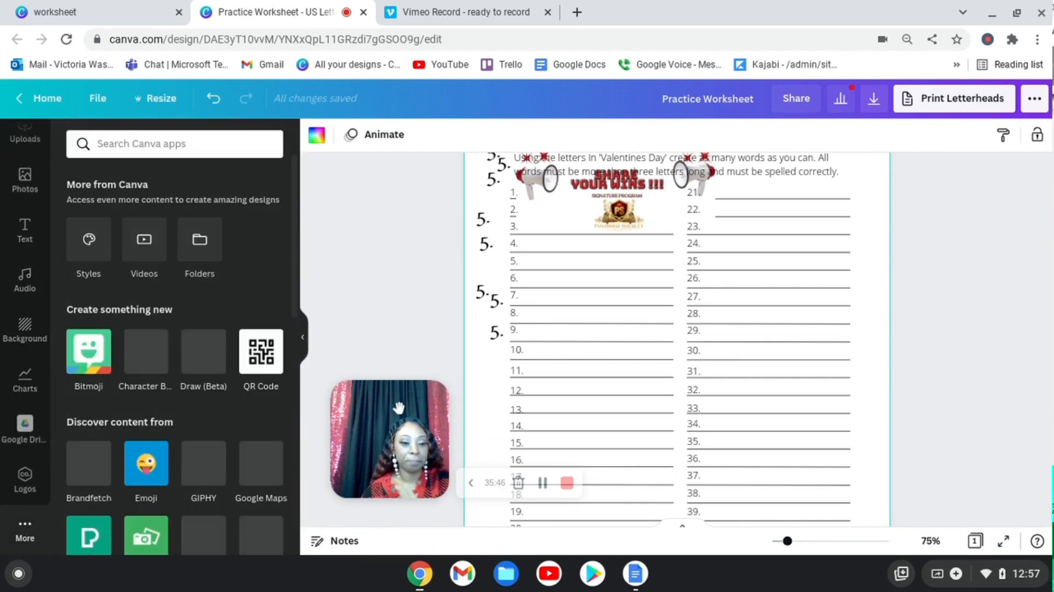
{"action": "scroll", "coordinate": [19, 462], "scroll_direction": "up", "scroll_amount": 3}
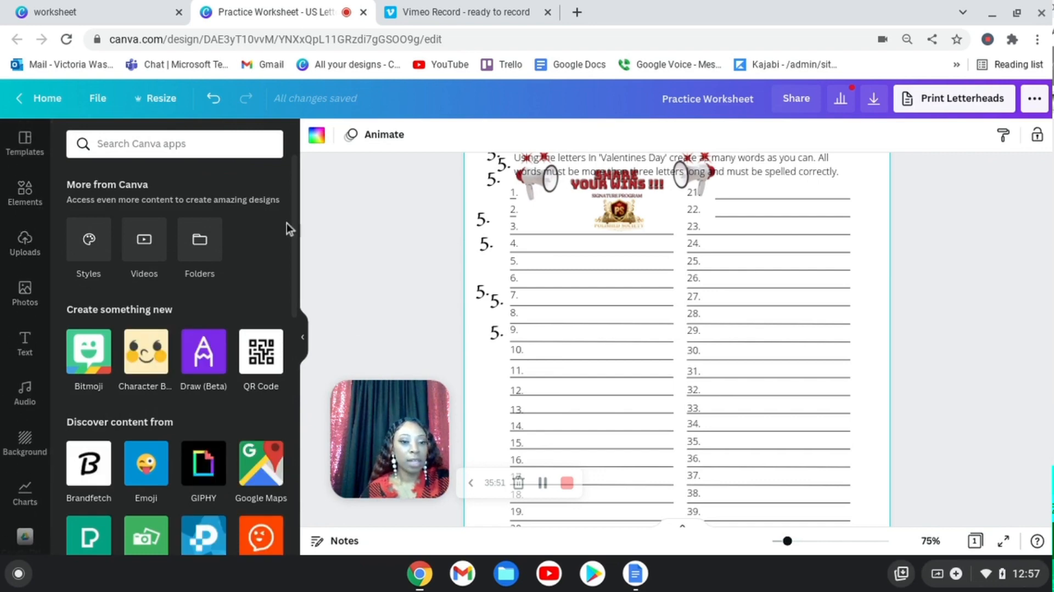
{"action": "scroll", "coordinate": [744, 435], "scroll_direction": "up", "scroll_amount": 3}
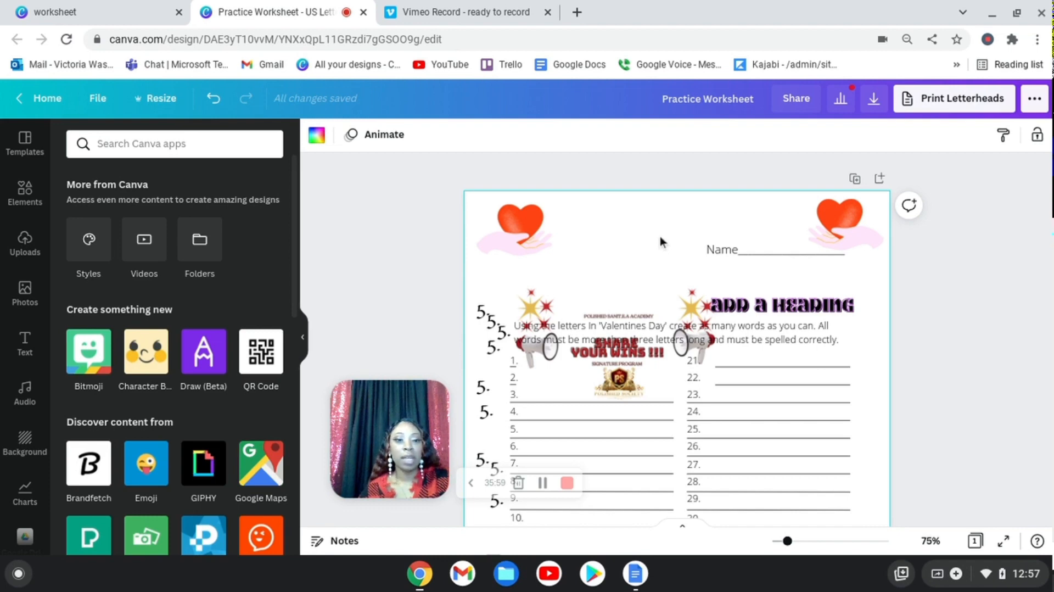
{"action": "left_click", "coordinate": [663, 227]}
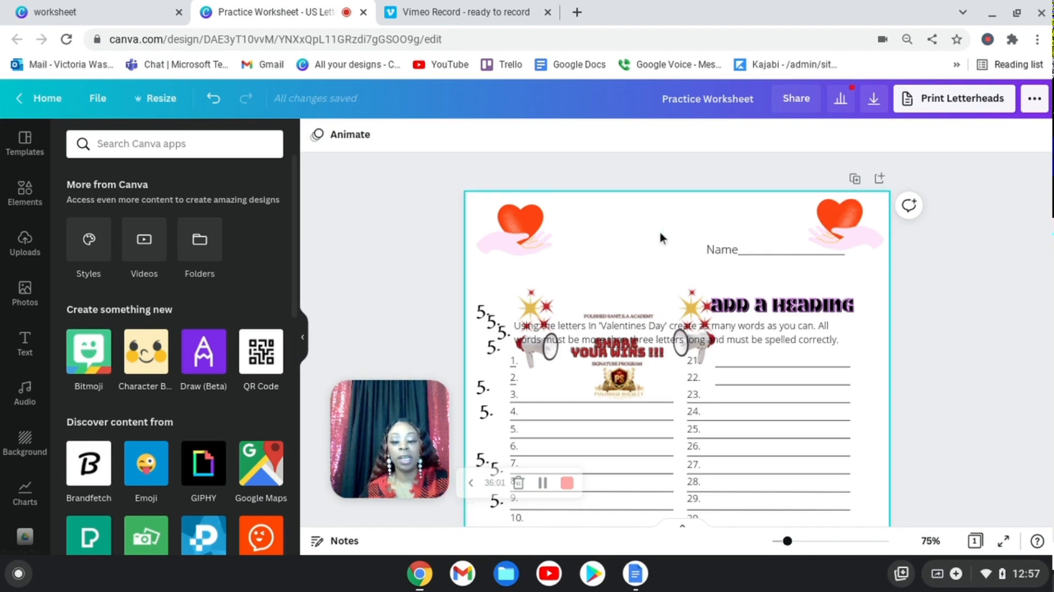
Browse the US letter worksheet templates for other layout ideas.
{"action": "left_click", "coordinate": [36, 147]}
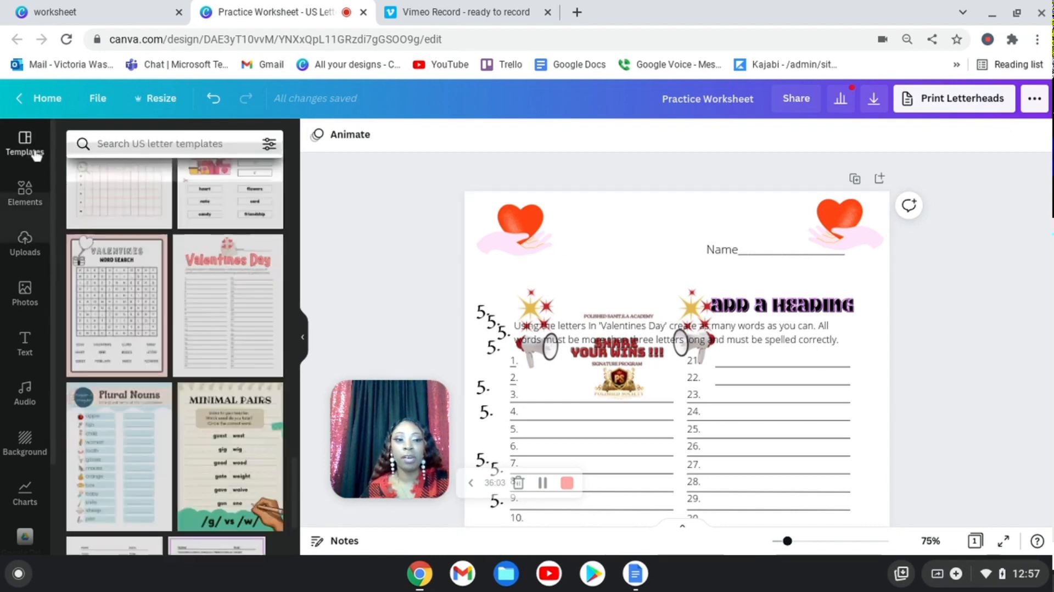
{"action": "scroll", "coordinate": [219, 354], "scroll_direction": "down", "scroll_amount": 3}
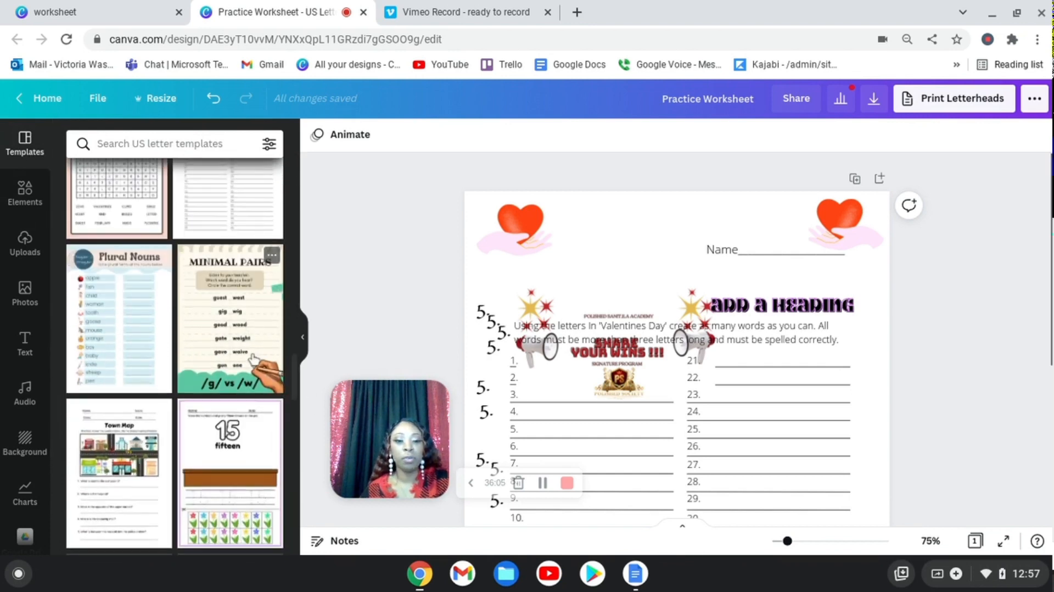
{"action": "scroll", "coordinate": [232, 438], "scroll_direction": "down", "scroll_amount": 6}
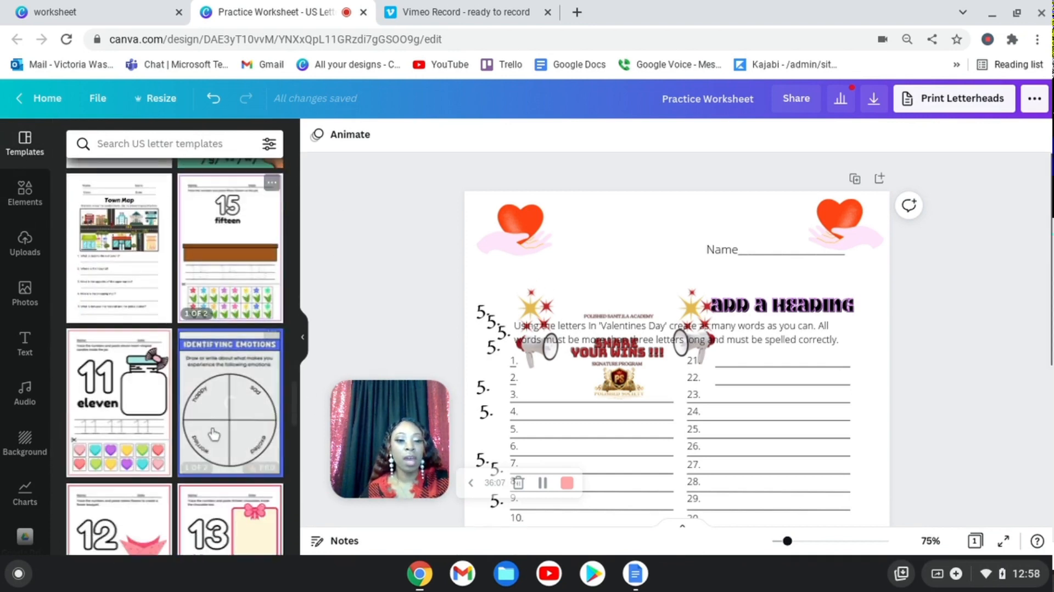
{"action": "scroll", "coordinate": [231, 438], "scroll_direction": "down", "scroll_amount": 6}
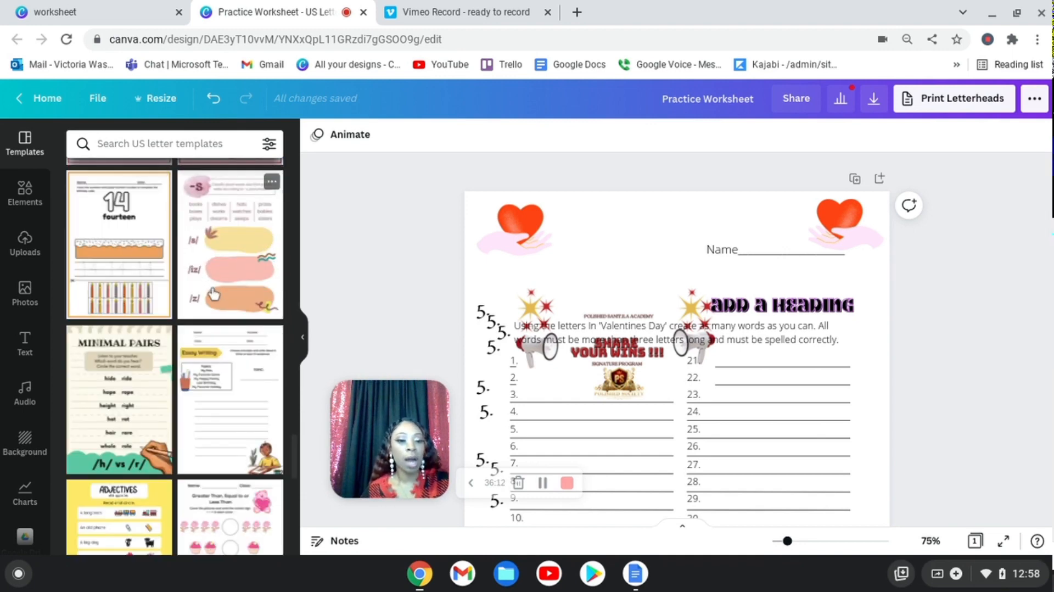
{"action": "scroll", "coordinate": [214, 296], "scroll_direction": "down", "scroll_amount": 1}
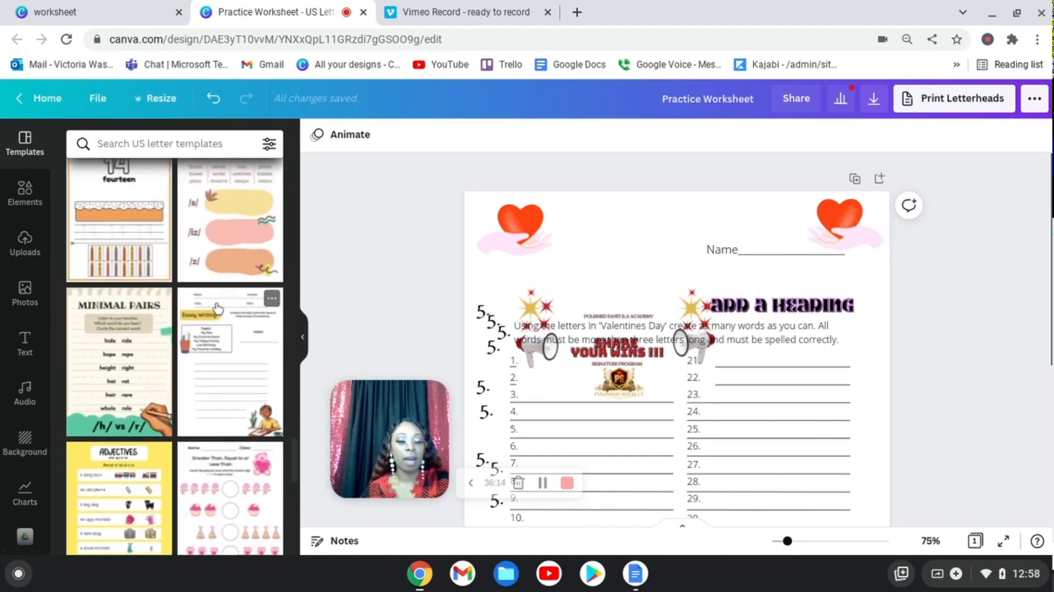
{"action": "scroll", "coordinate": [151, 351], "scroll_direction": "down", "scroll_amount": 1}
{"action": "scroll", "coordinate": [126, 384], "scroll_direction": "down", "scroll_amount": 3}
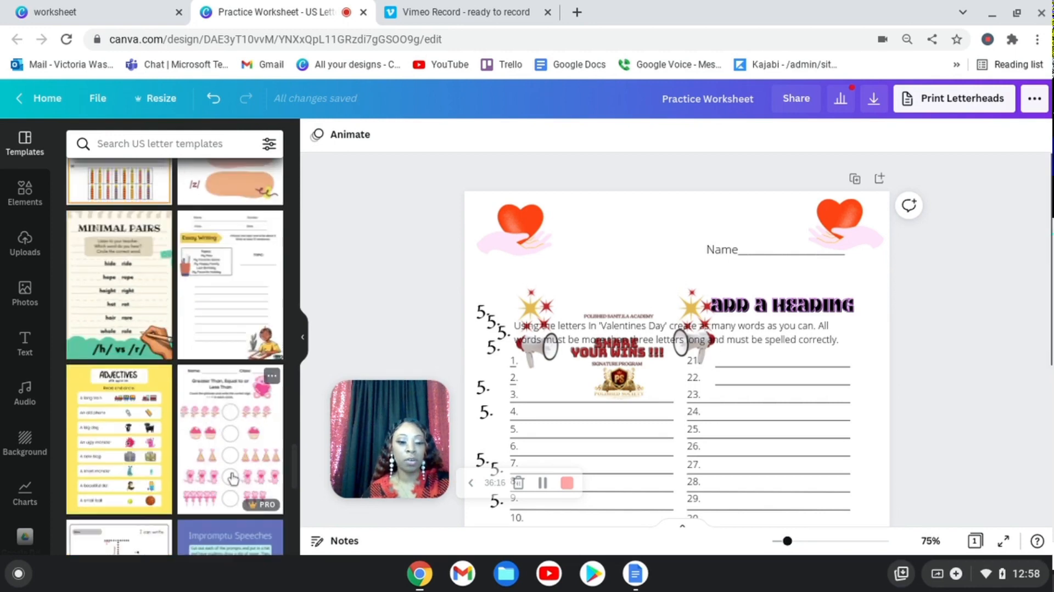
{"action": "scroll", "coordinate": [114, 369], "scroll_direction": "down", "scroll_amount": 2}
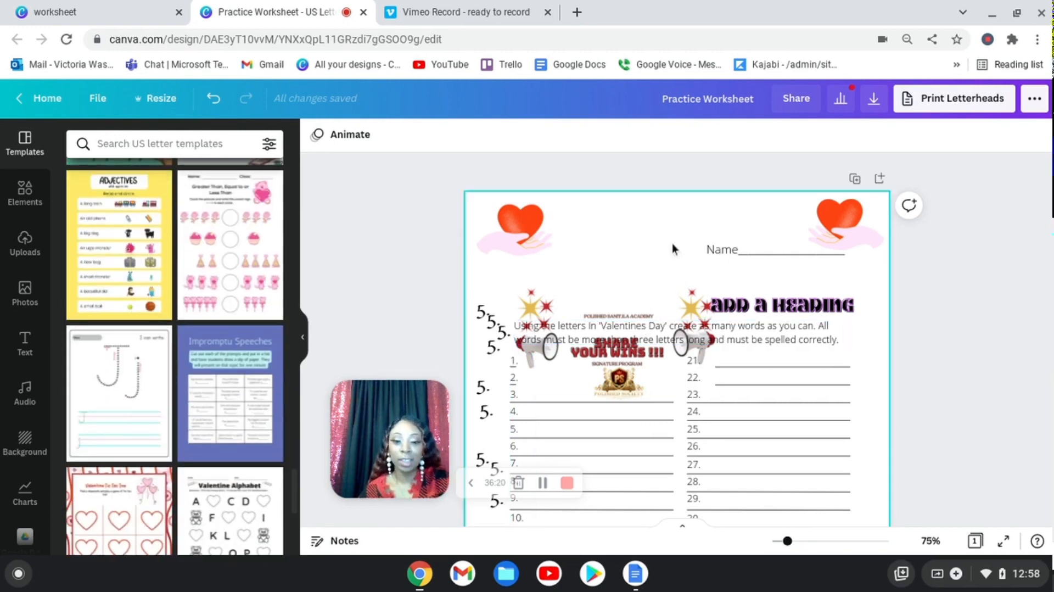
Undo the white background change, and undo and redo the last move of the "Share your wins" image.
{"action": "left_click", "coordinate": [657, 215]}
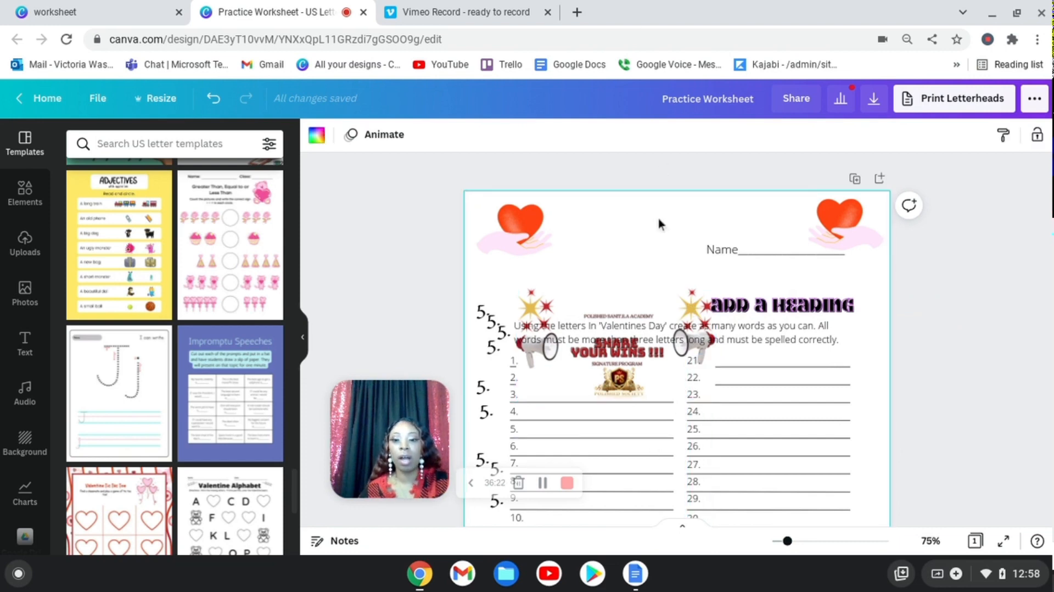
{"action": "scroll", "coordinate": [648, 225], "scroll_direction": "down", "scroll_amount": 3}
{"action": "scroll", "coordinate": [635, 248], "scroll_direction": "up", "scroll_amount": 2}
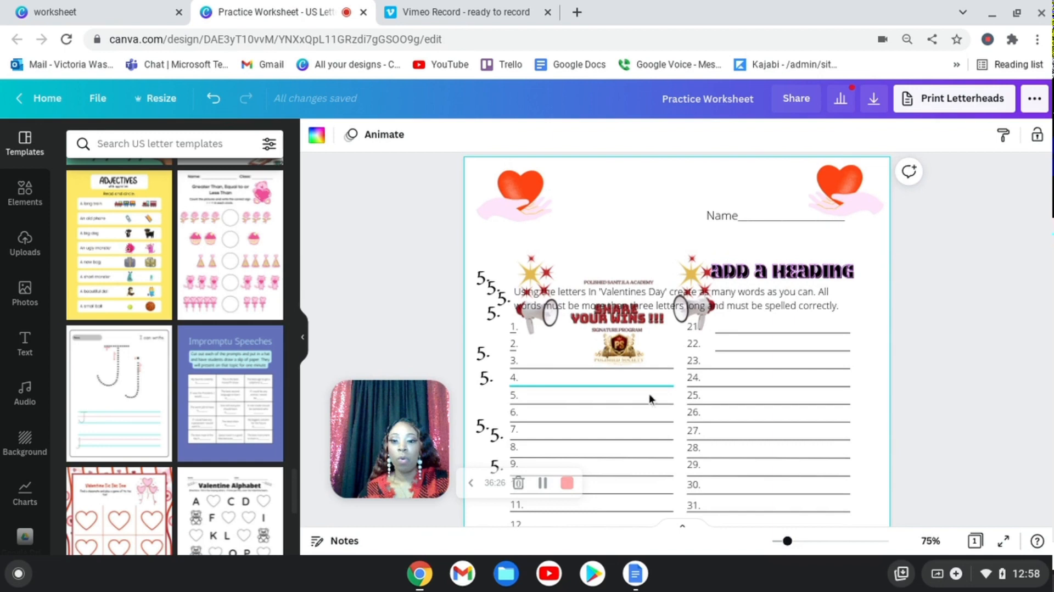
{"action": "left_click", "coordinate": [621, 350]}
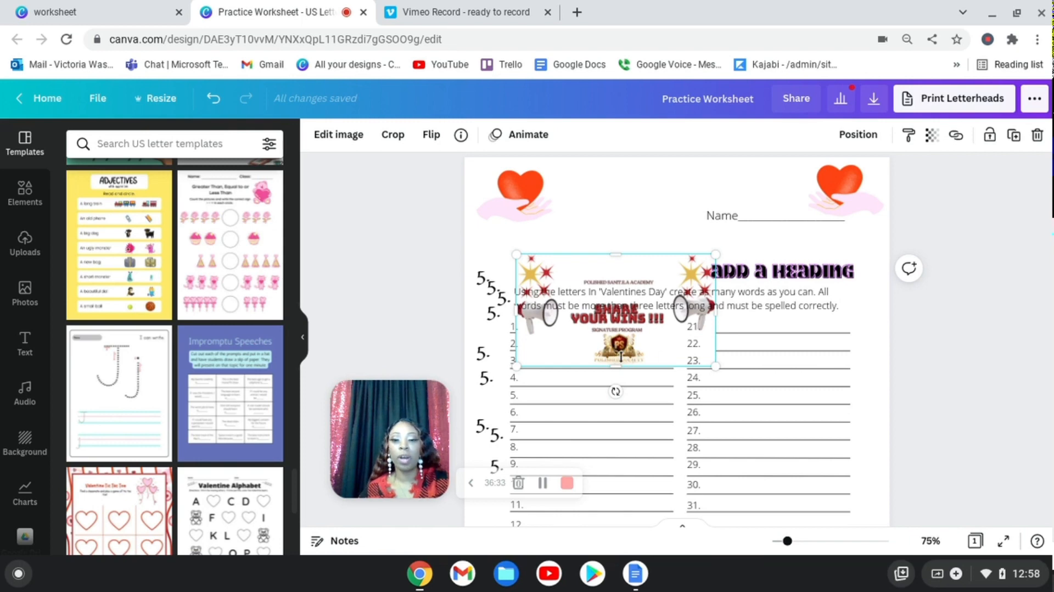
{"action": "left_click", "coordinate": [213, 98]}
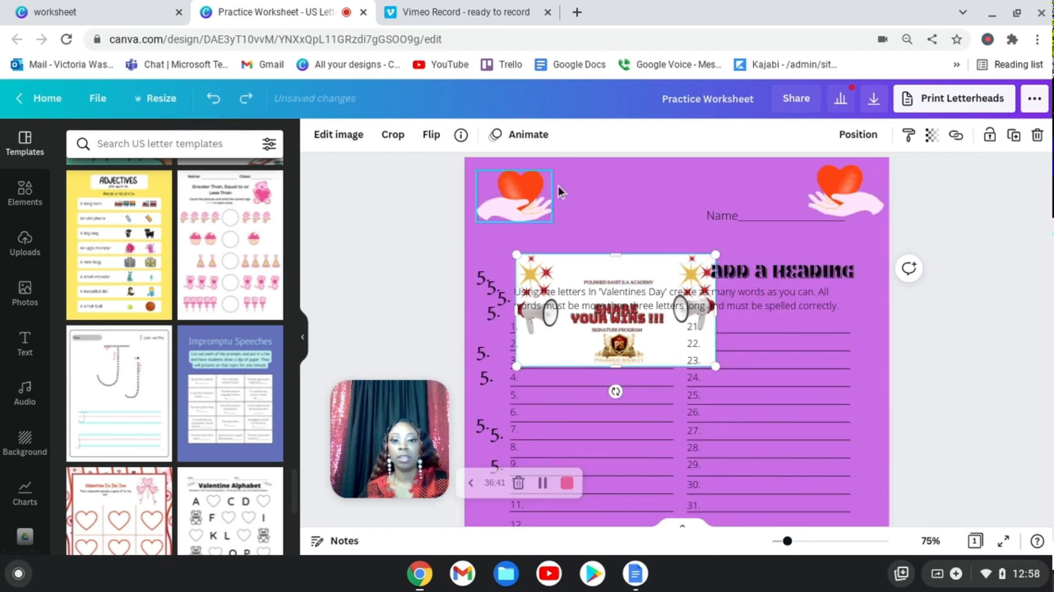
{"action": "left_click", "coordinate": [643, 191]}
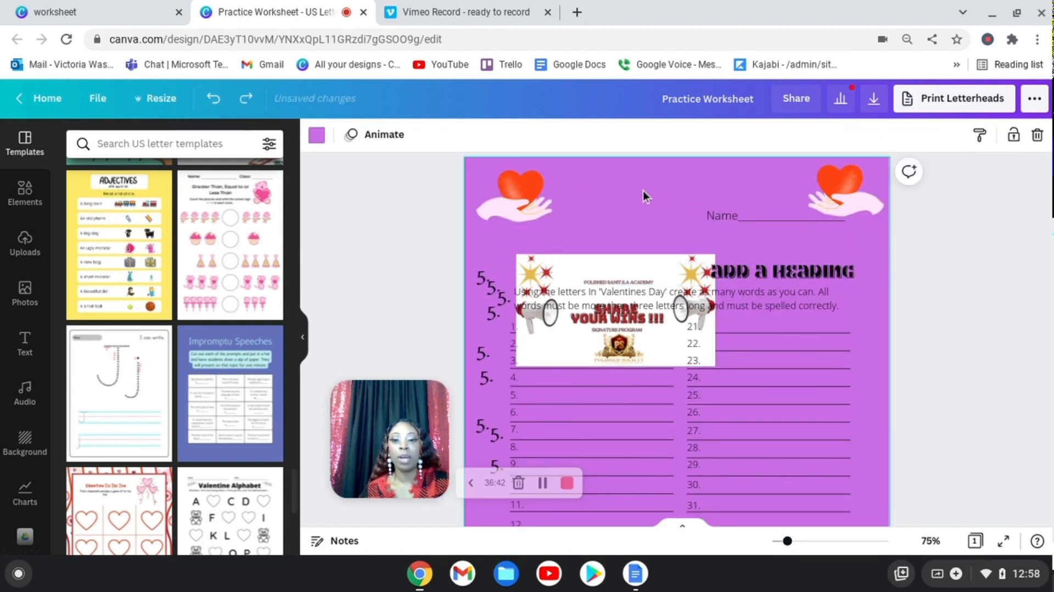
{"action": "left_click", "coordinate": [224, 99]}
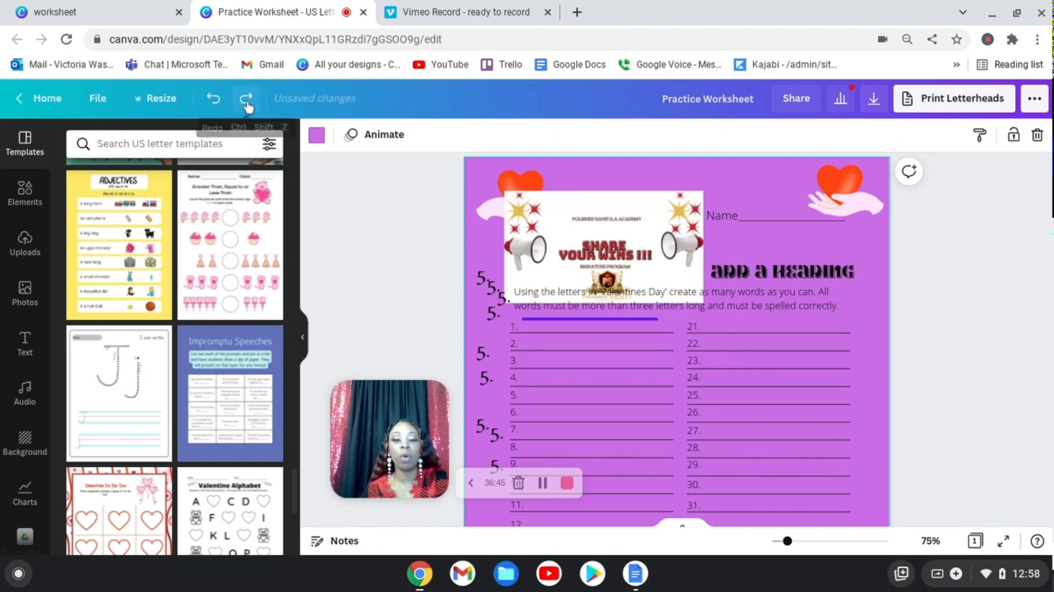
{"action": "left_click", "coordinate": [246, 100]}
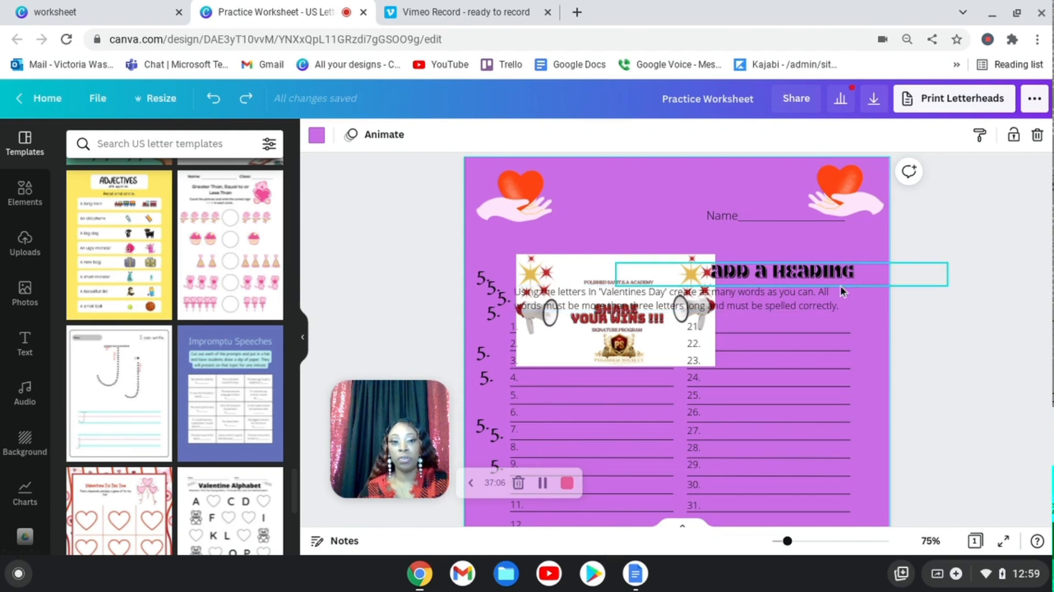
Delete the "Share your wins" image and move the "Add a heading" text so it is centered above the instructions.
{"action": "left_click", "coordinate": [593, 273]}
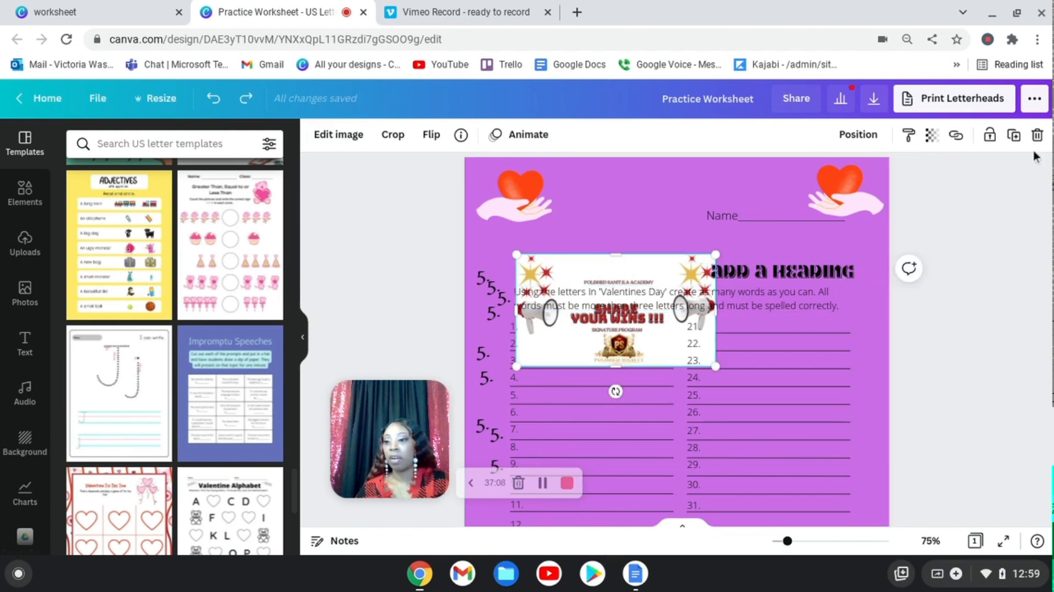
{"action": "left_click", "coordinate": [1037, 135]}
{"action": "left_click", "coordinate": [822, 272]}
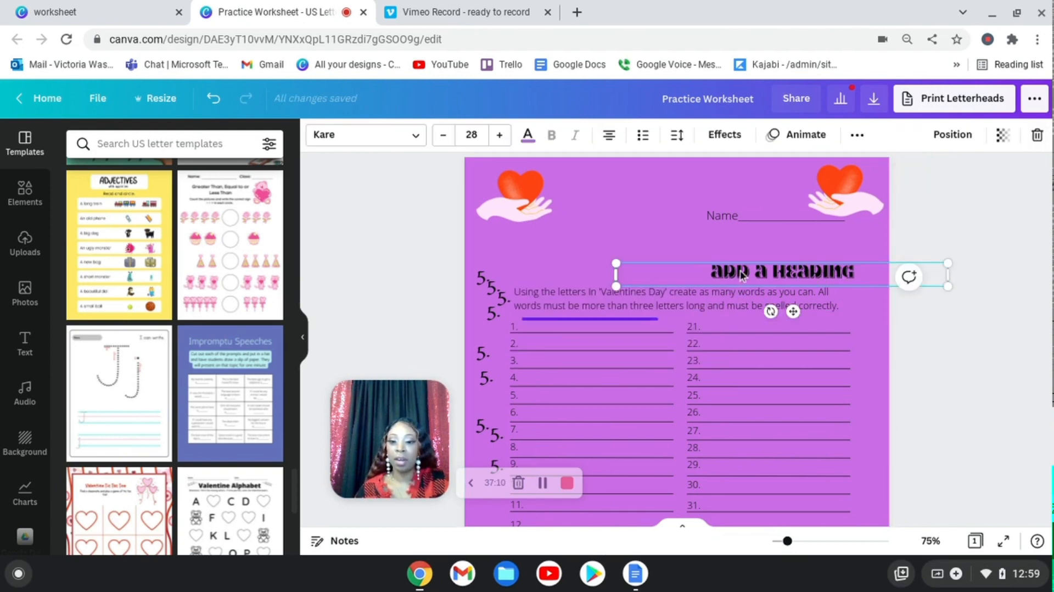
{"action": "left_click_drag", "start_coordinate": [741, 274], "coordinate": [640, 262]}
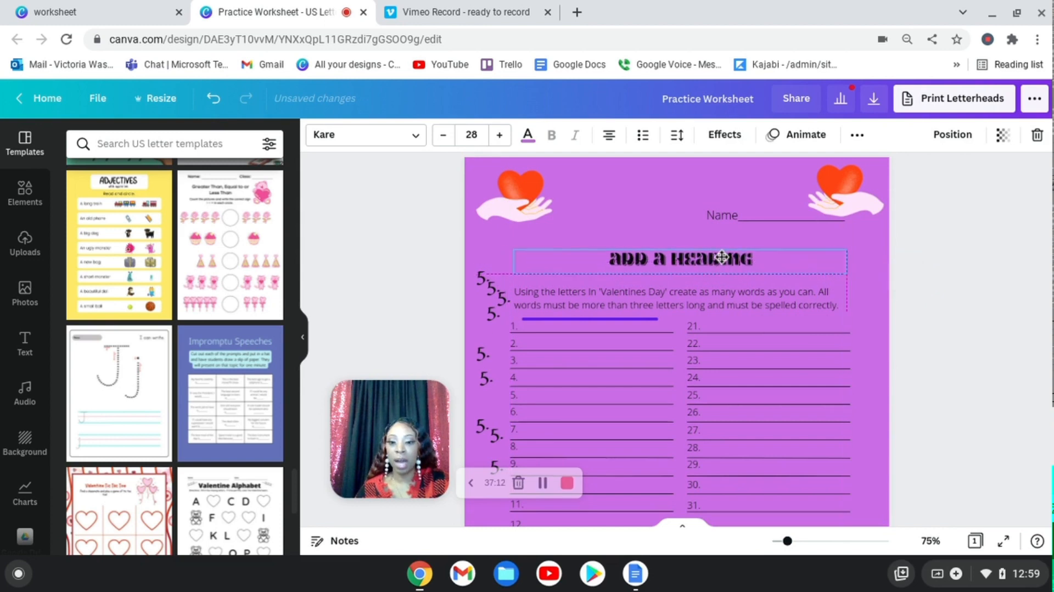
Delete all the stray "5." text boxes in the margin beside the instructions and the first column of answer lines.
{"action": "left_click", "coordinate": [494, 303]}
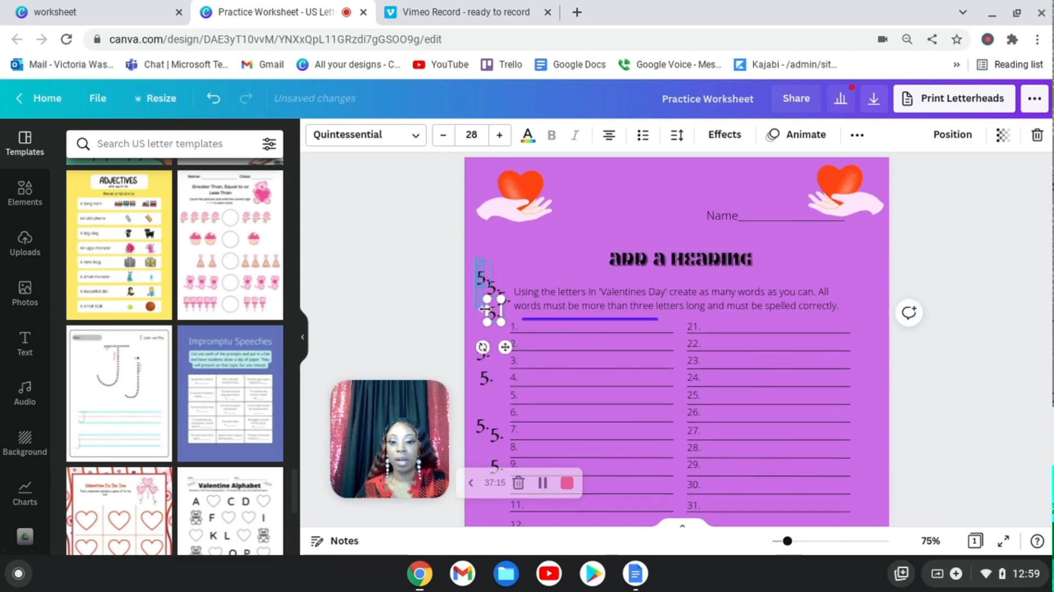
{"action": "left_click_drag", "start_coordinate": [484, 309], "coordinate": [502, 387]}
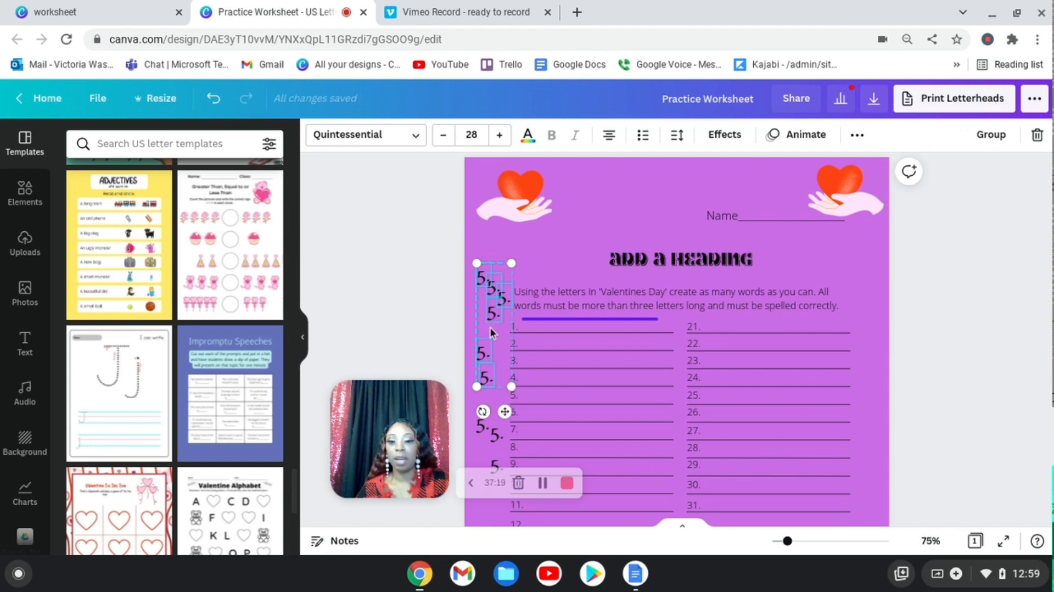
{"action": "left_click", "coordinate": [1037, 135]}
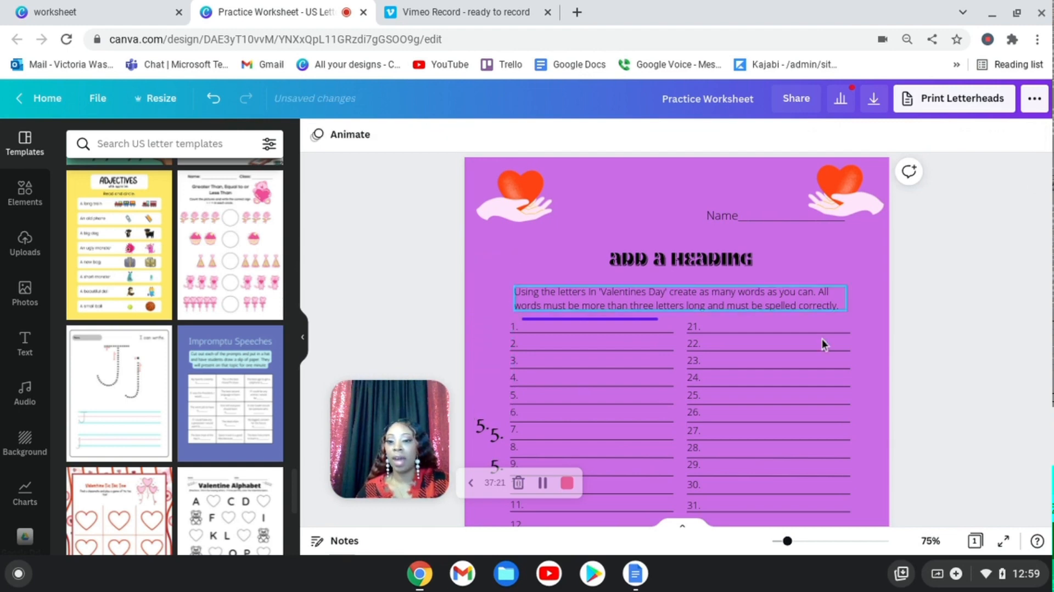
{"action": "scroll", "coordinate": [610, 360], "scroll_direction": "down", "scroll_amount": 4}
{"action": "left_click", "coordinate": [499, 248]}
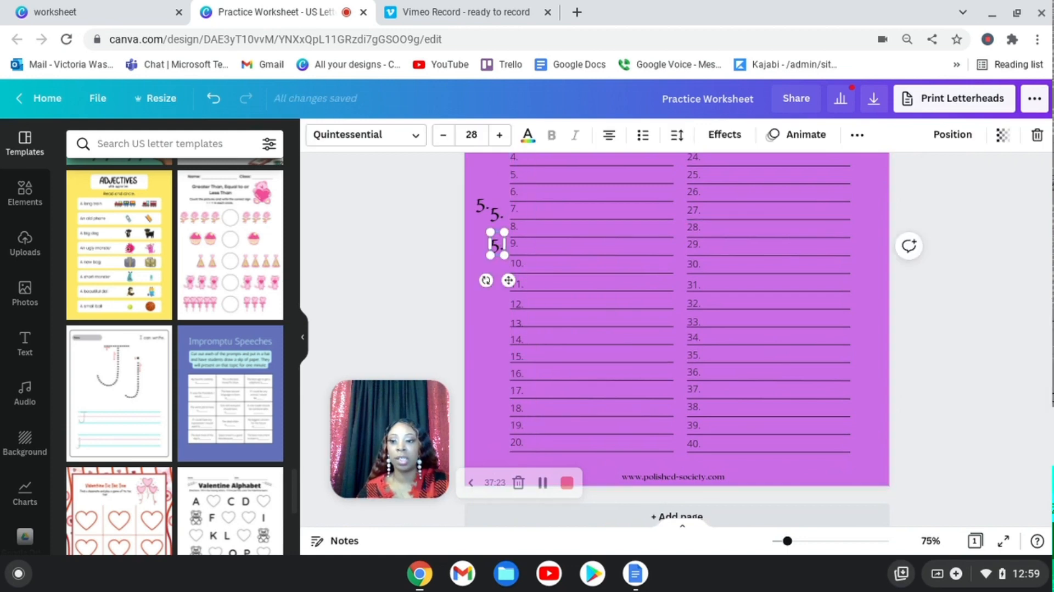
{"action": "left_click", "coordinate": [1037, 134]}
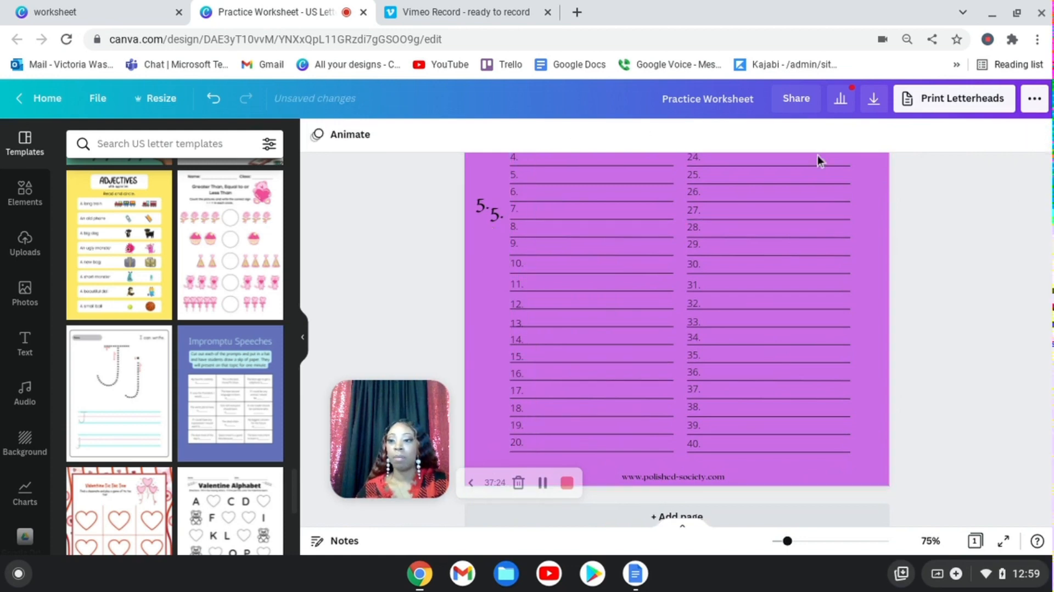
{"action": "left_click", "coordinate": [500, 219]}
{"action": "left_click", "coordinate": [1037, 134]}
{"action": "left_click", "coordinate": [483, 208]}
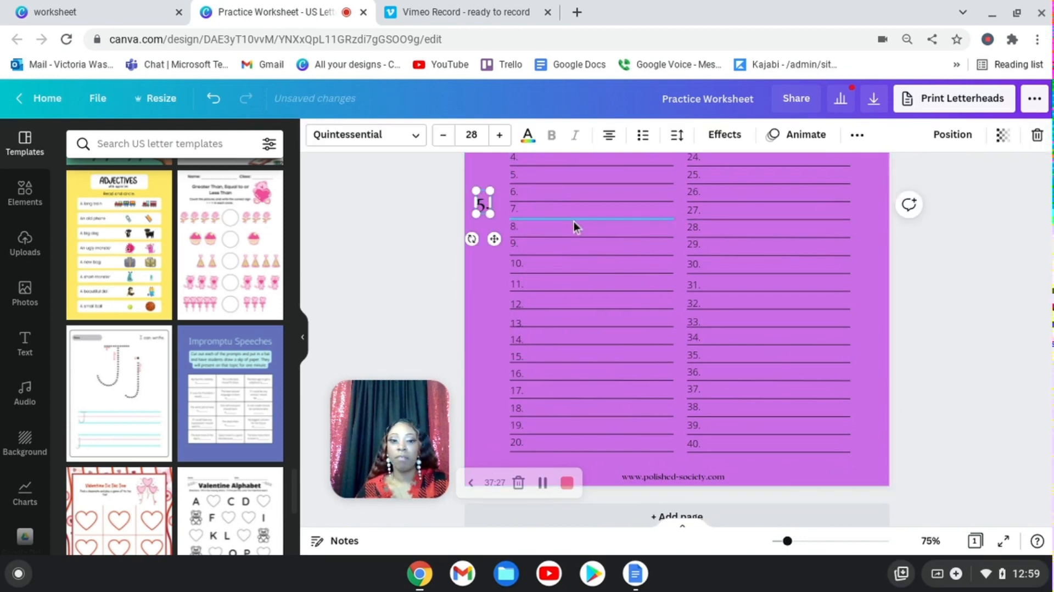
{"action": "left_click", "coordinate": [1037, 135]}
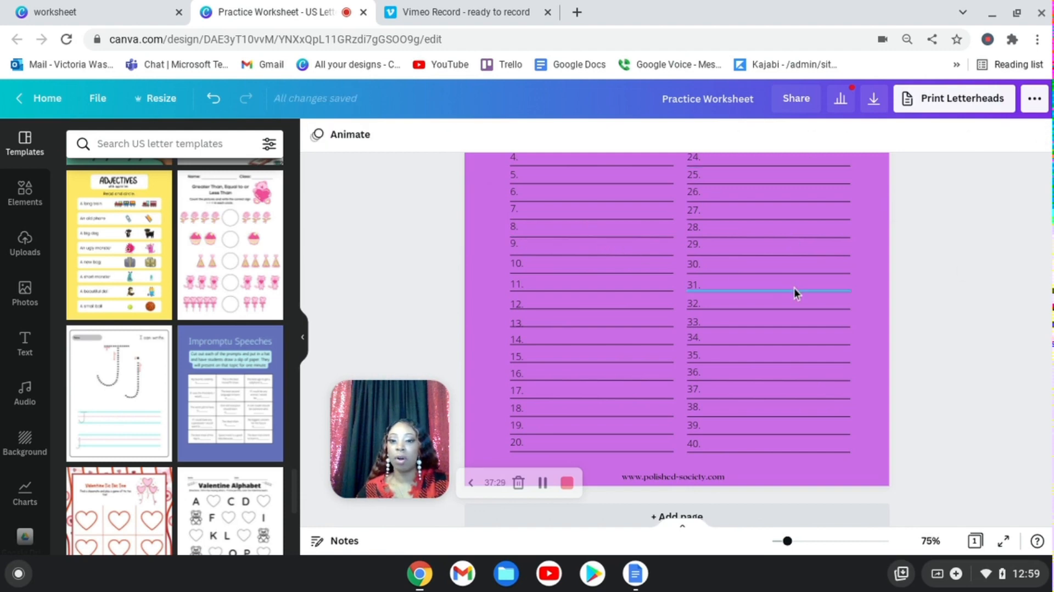
Delete the short purple line beneath the instructions, above answer line 1.
{"action": "scroll", "coordinate": [901, 338], "scroll_direction": "up", "scroll_amount": 5}
{"action": "scroll", "coordinate": [898, 330], "scroll_direction": "down", "scroll_amount": 4}
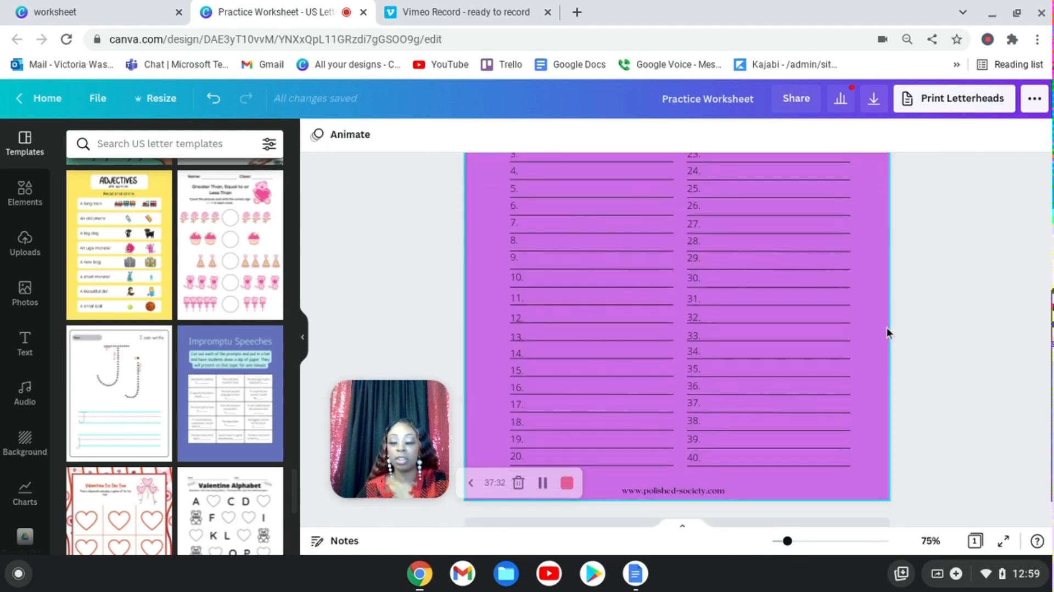
{"action": "scroll", "coordinate": [883, 333], "scroll_direction": "up", "scroll_amount": 3}
{"action": "scroll", "coordinate": [510, 272], "scroll_direction": "down", "scroll_amount": 2}
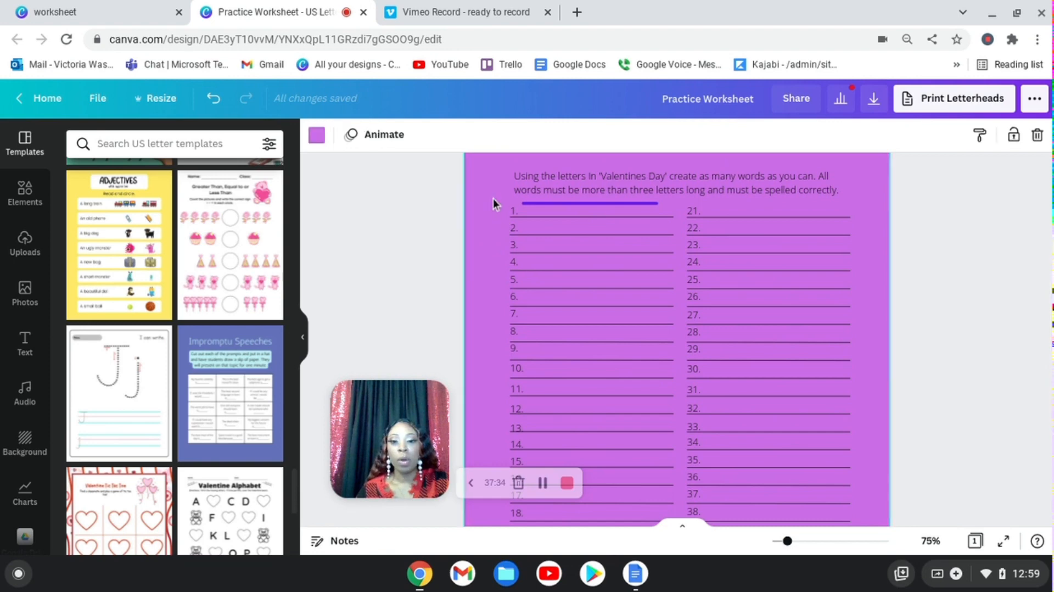
{"action": "left_click", "coordinate": [578, 203]}
{"action": "left_click", "coordinate": [1038, 137]}
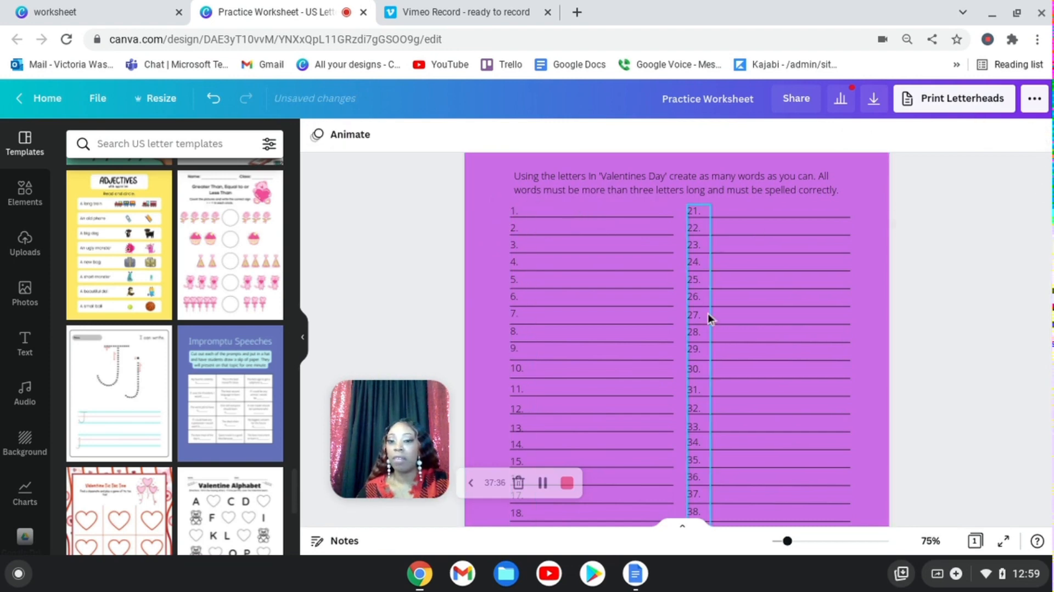
Select the instructions together with both columns of numbers and answer lines and group them into one object.
{"action": "left_click_drag", "start_coordinate": [505, 205], "coordinate": [631, 204]}
{"action": "left_click", "coordinate": [492, 199]}
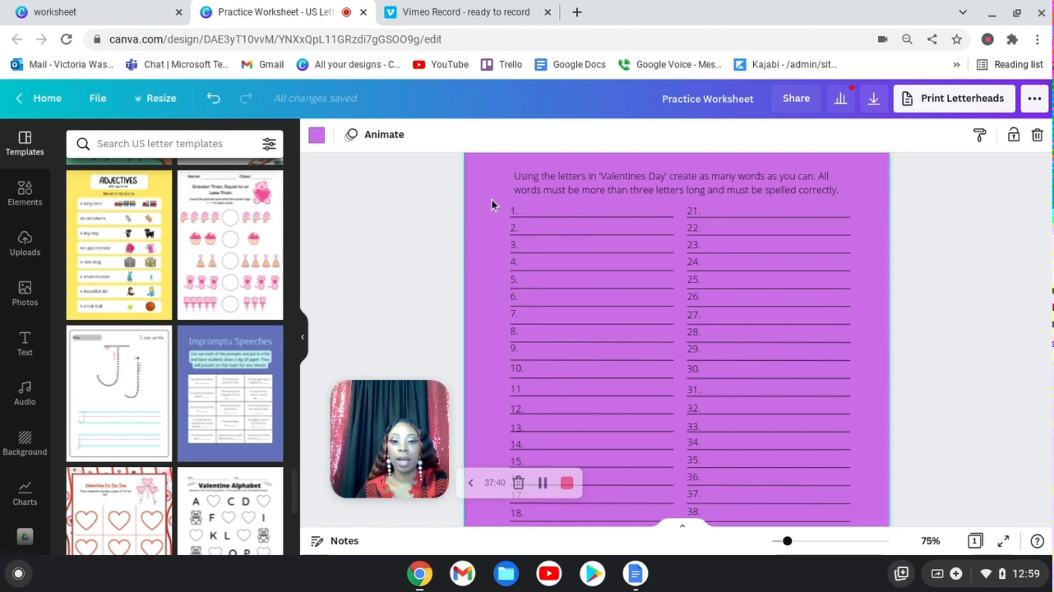
{"action": "left_click_drag", "start_coordinate": [502, 196], "coordinate": [677, 506]}
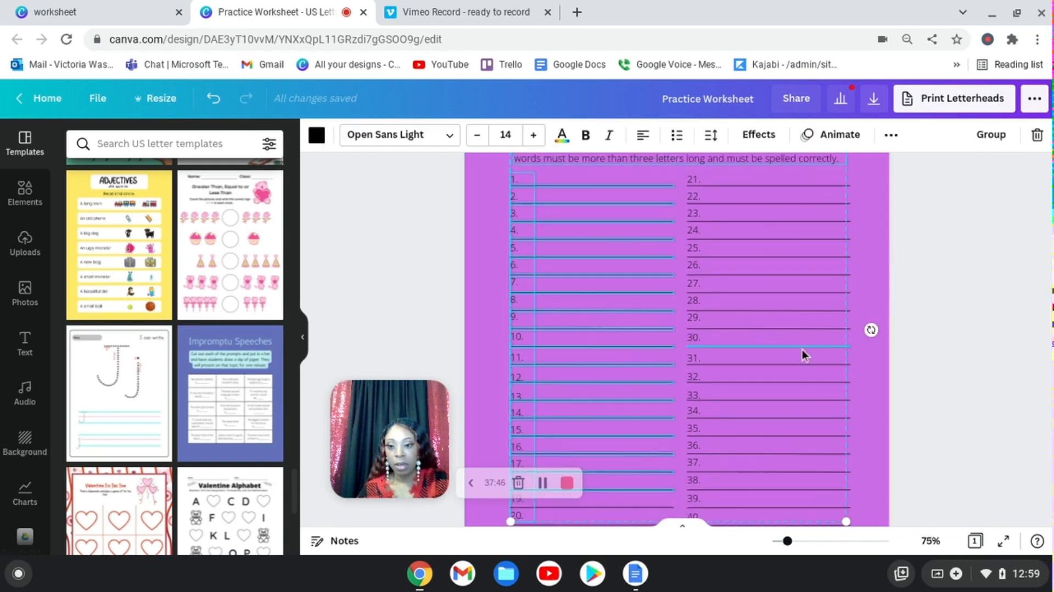
{"action": "scroll", "coordinate": [842, 354], "scroll_direction": "up", "scroll_amount": 2}
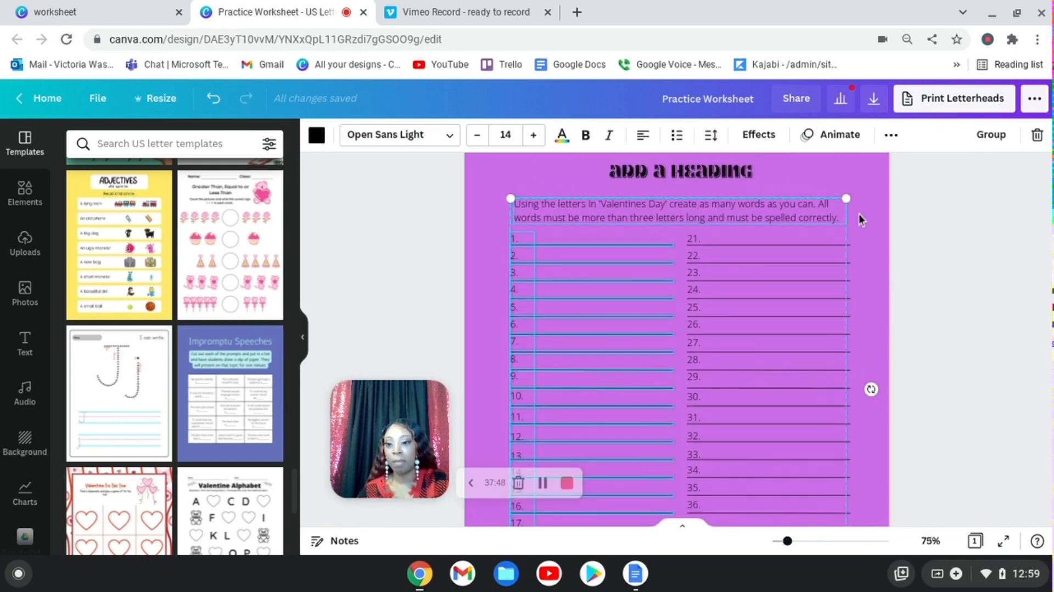
{"action": "scroll", "coordinate": [548, 337], "scroll_direction": "down", "scroll_amount": 4}
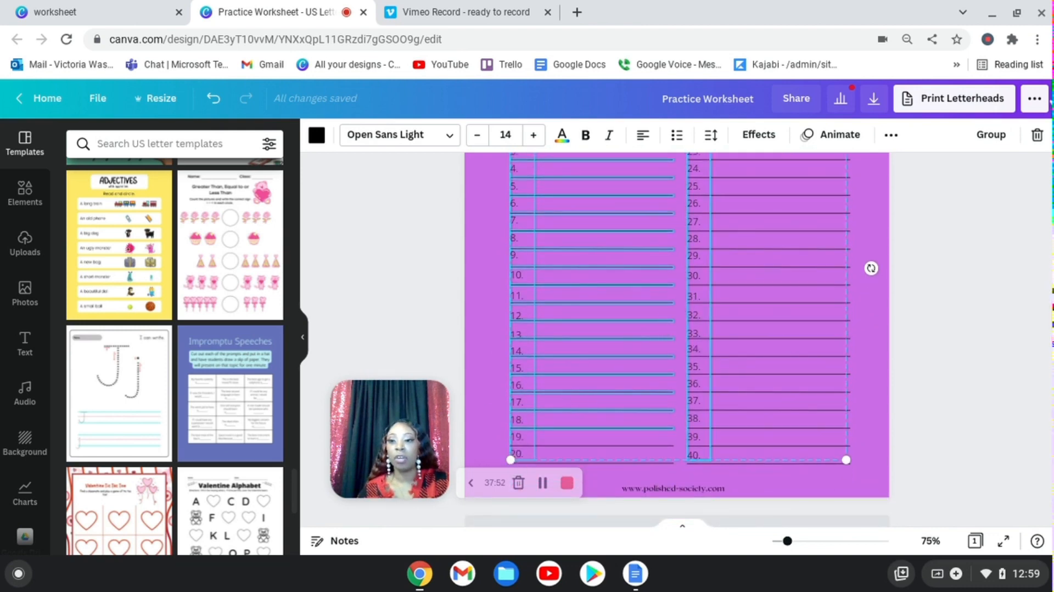
{"action": "left_click", "coordinate": [991, 135]}
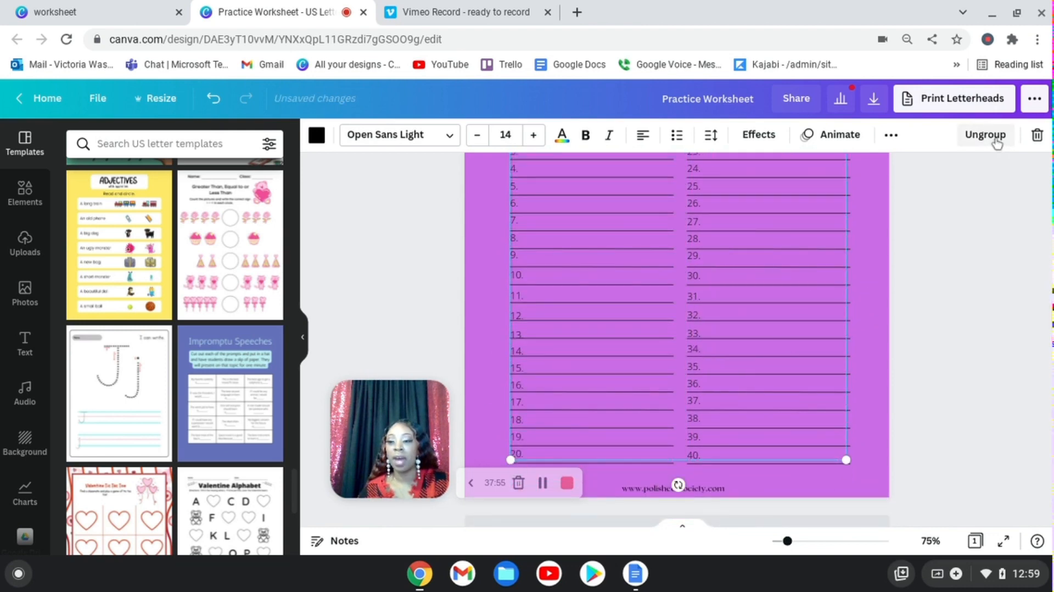
Lock the group containing the instructions, numbers and answer lines in place.
{"action": "scroll", "coordinate": [713, 372], "scroll_direction": "up", "scroll_amount": 4}
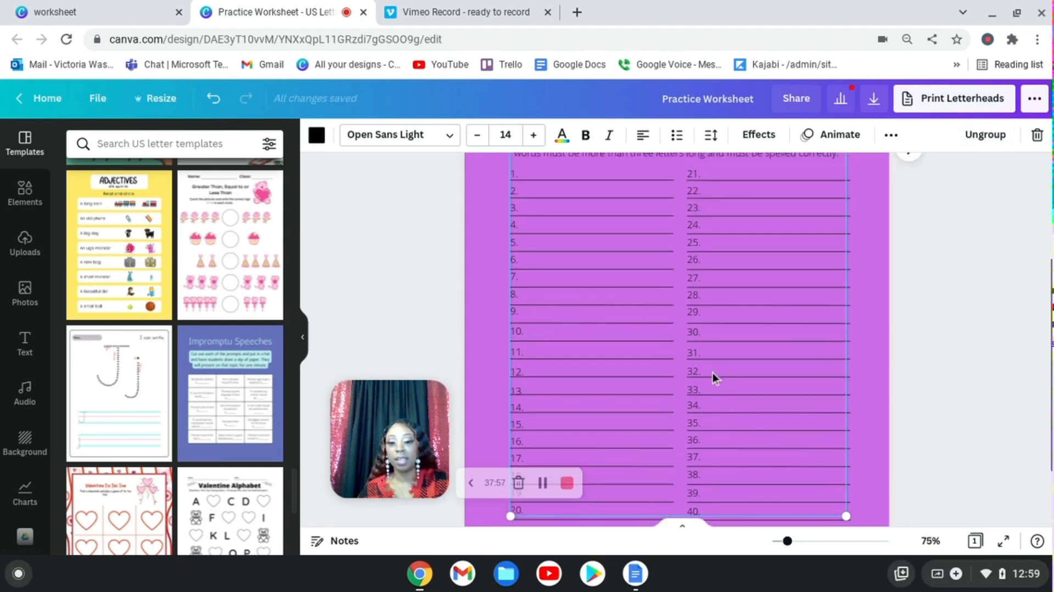
{"action": "scroll", "coordinate": [699, 362], "scroll_direction": "up", "scroll_amount": 1}
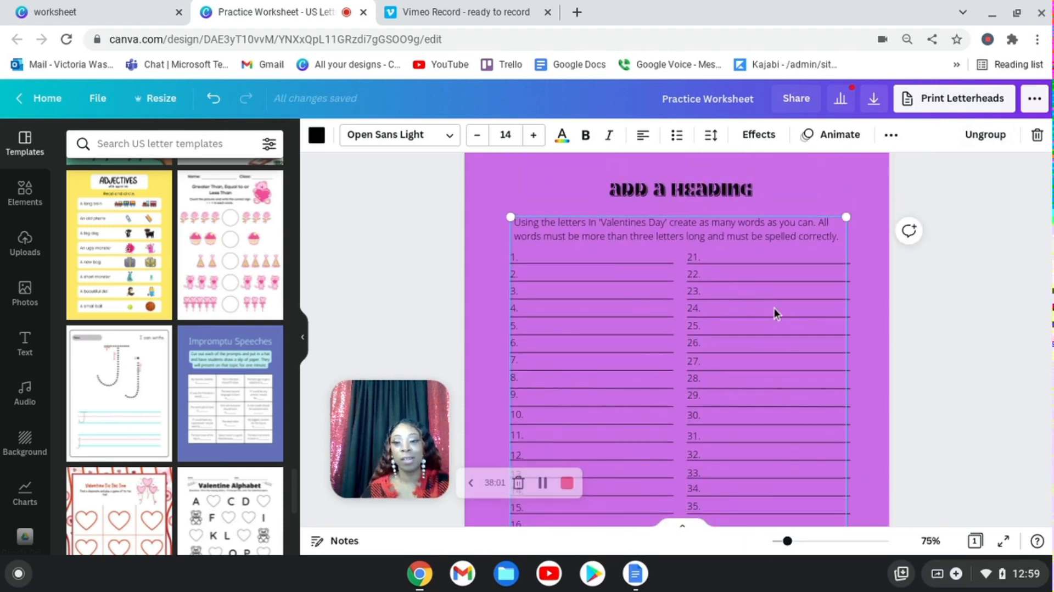
{"action": "scroll", "coordinate": [775, 313], "scroll_direction": "down", "scroll_amount": 3}
{"action": "scroll", "coordinate": [782, 302], "scroll_direction": "down", "scroll_amount": 2}
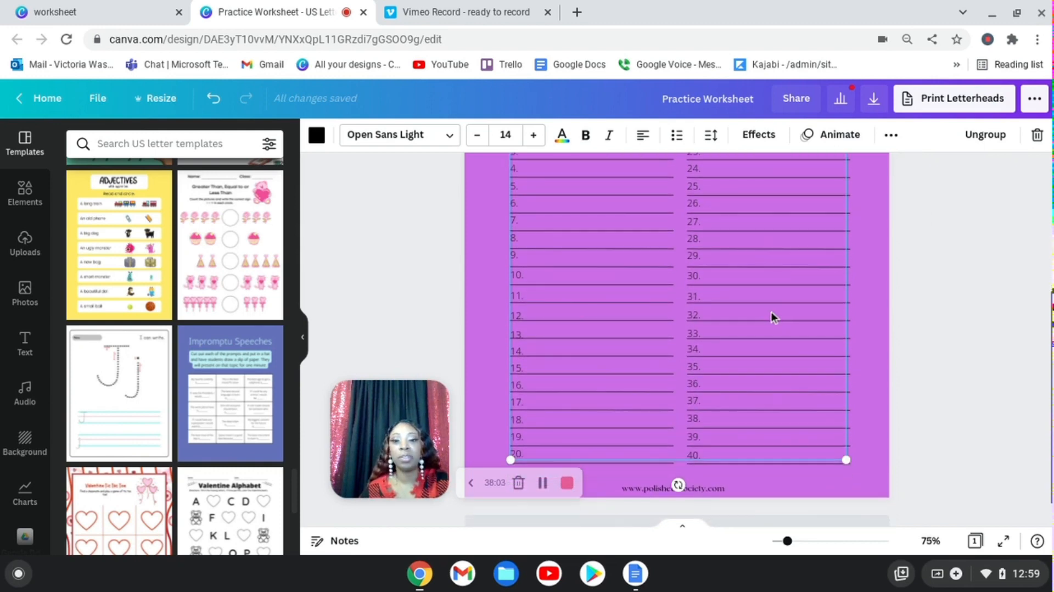
{"action": "scroll", "coordinate": [775, 310], "scroll_direction": "up", "scroll_amount": 4}
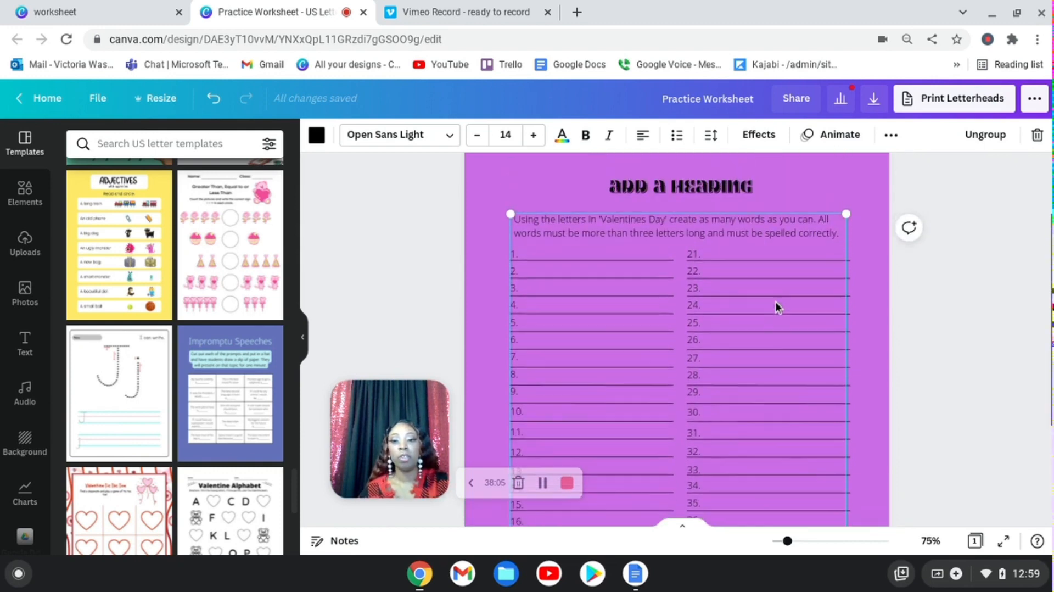
{"action": "scroll", "coordinate": [775, 301], "scroll_direction": "down", "scroll_amount": 4}
{"action": "scroll", "coordinate": [779, 307], "scroll_direction": "down", "scroll_amount": 2}
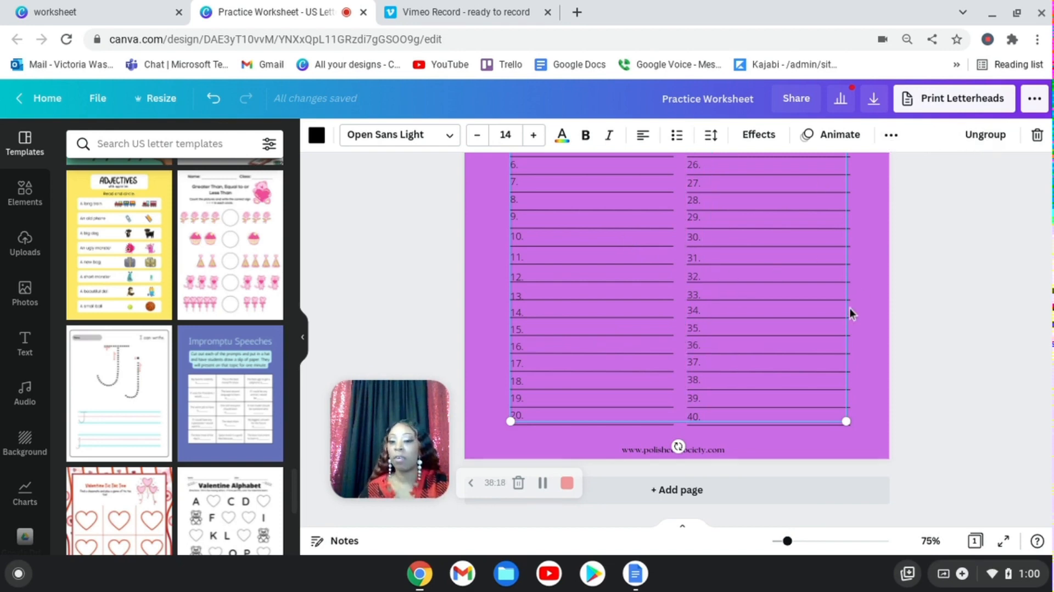
{"action": "left_click", "coordinate": [892, 135]}
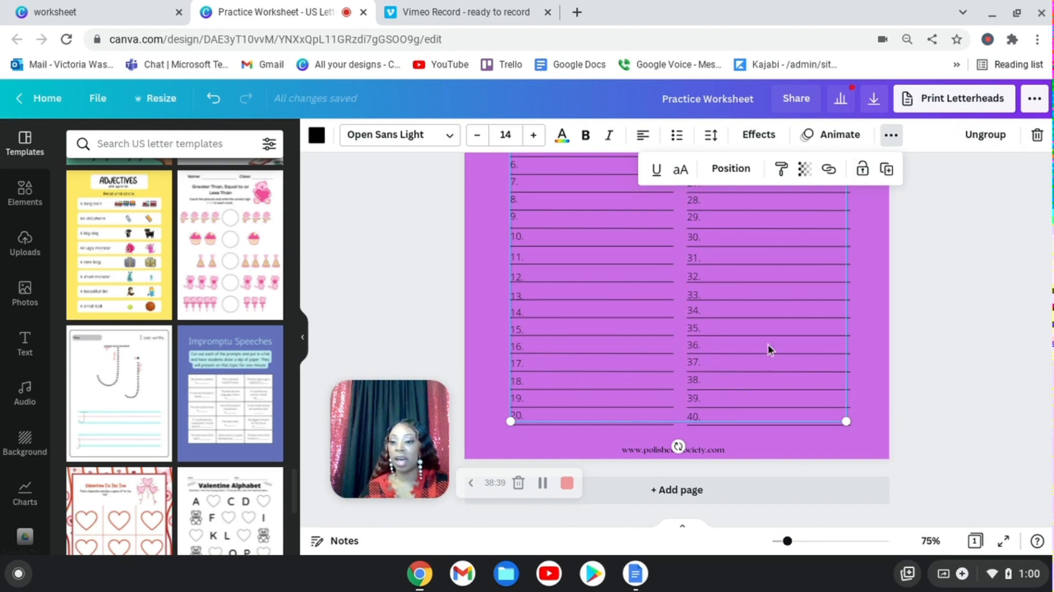
{"action": "left_click", "coordinate": [863, 170]}
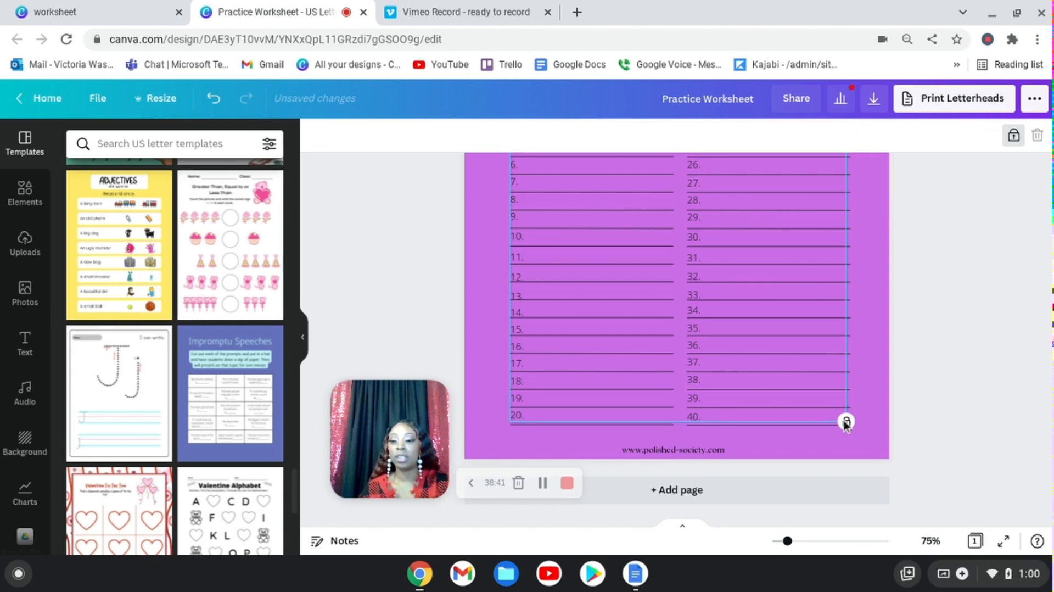
Move the 21–40 number column down and slightly left, into the gap between the two columns of answer lines.
{"action": "scroll", "coordinate": [754, 340], "scroll_direction": "up", "scroll_amount": 2}
{"action": "scroll", "coordinate": [753, 341], "scroll_direction": "up", "scroll_amount": 1}
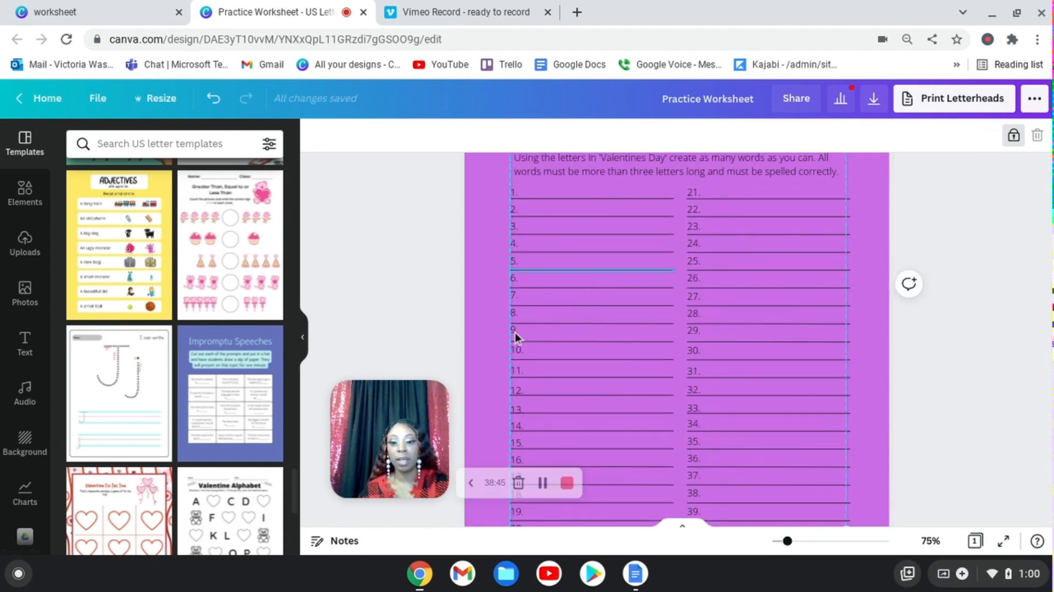
{"action": "left_click_drag", "start_coordinate": [700, 236], "coordinate": [688, 332]}
{"action": "left_click", "coordinate": [829, 331]}
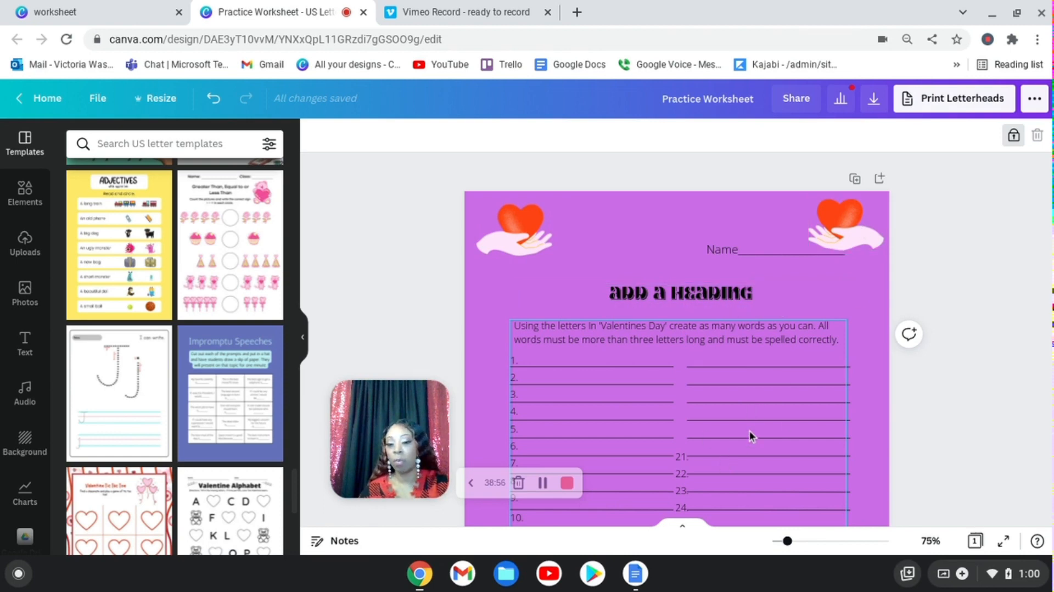
Lock the heart-in-hand image in the page's upper-left corner and deselect it.
{"action": "left_click", "coordinate": [522, 208]}
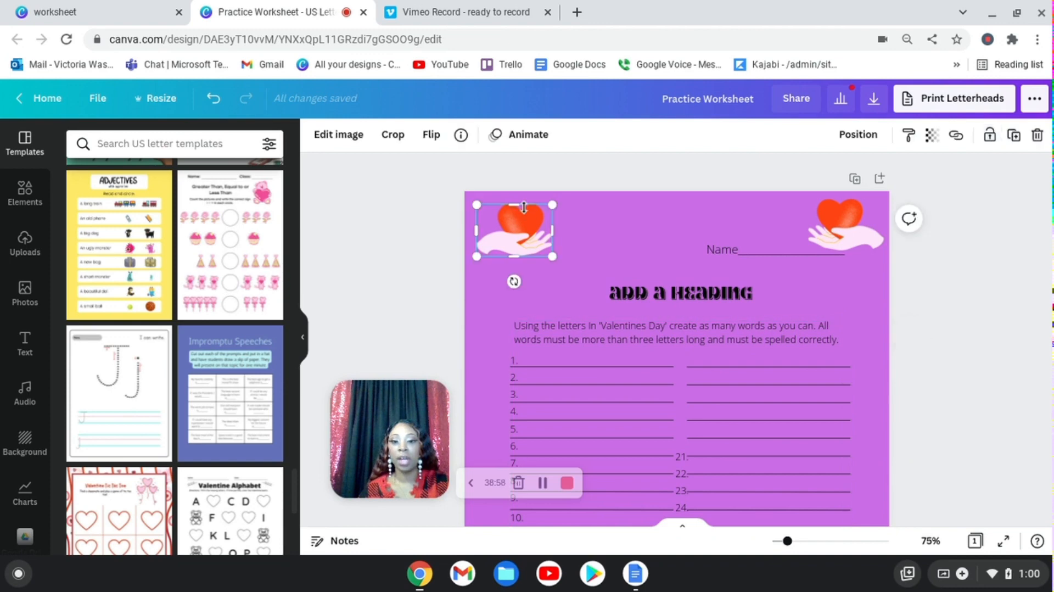
{"action": "left_click", "coordinate": [991, 135]}
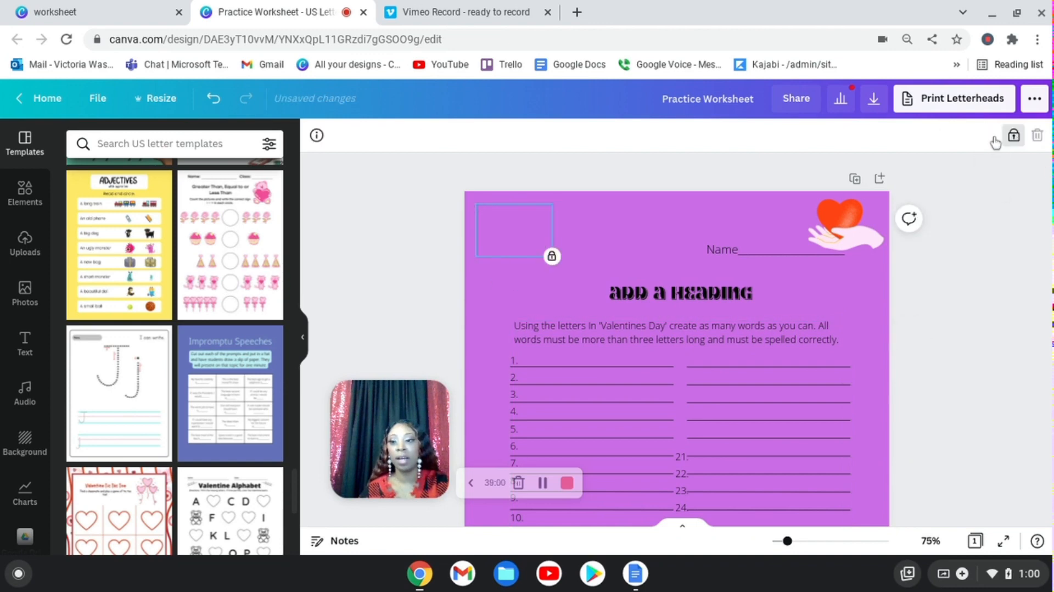
{"action": "left_click", "coordinate": [586, 279]}
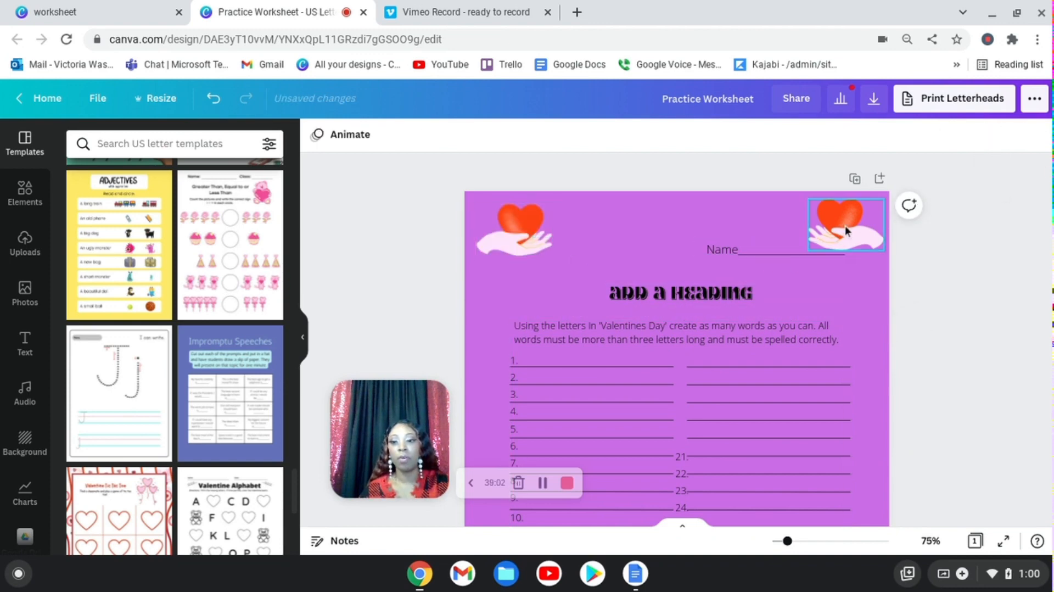
Move the heart-in-hand image in the page's upper-right corner slightly to the left.
{"action": "mouse_move", "coordinate": [845, 225]}
{"action": "left_mouse_down"}
{"action": "mouse_move", "coordinate": [652, 235]}
{"action": "mouse_move", "coordinate": [758, 364]}
{"action": "mouse_move", "coordinate": [866, 237]}
{"action": "mouse_move", "coordinate": [849, 204]}
{"action": "mouse_move", "coordinate": [841, 237]}
{"action": "mouse_move", "coordinate": [851, 234]}
{"action": "left_mouse_up"}
{"action": "left_click", "coordinate": [522, 227]}
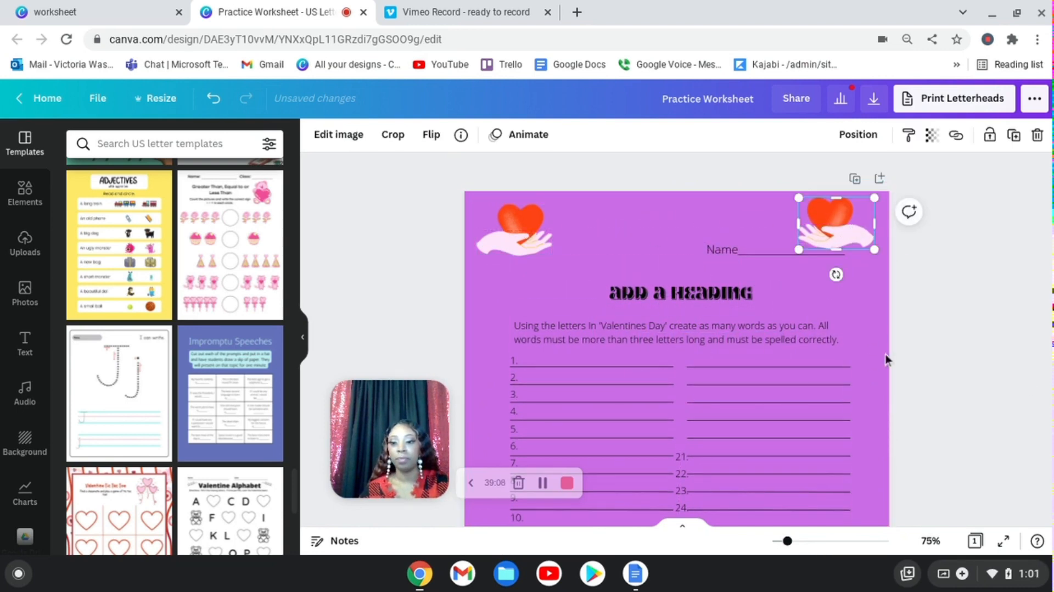
{"action": "scroll", "coordinate": [792, 356], "scroll_direction": "down", "scroll_amount": 5}
{"action": "scroll", "coordinate": [799, 374], "scroll_direction": "up", "scroll_amount": 5}
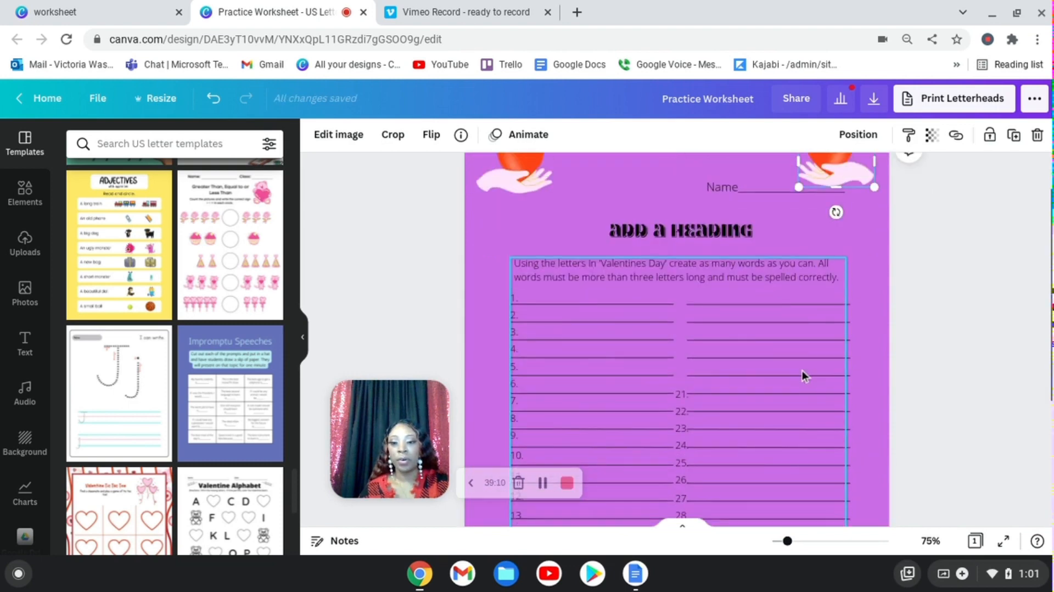
{"action": "scroll", "coordinate": [831, 203], "scroll_direction": "up", "scroll_amount": 2}
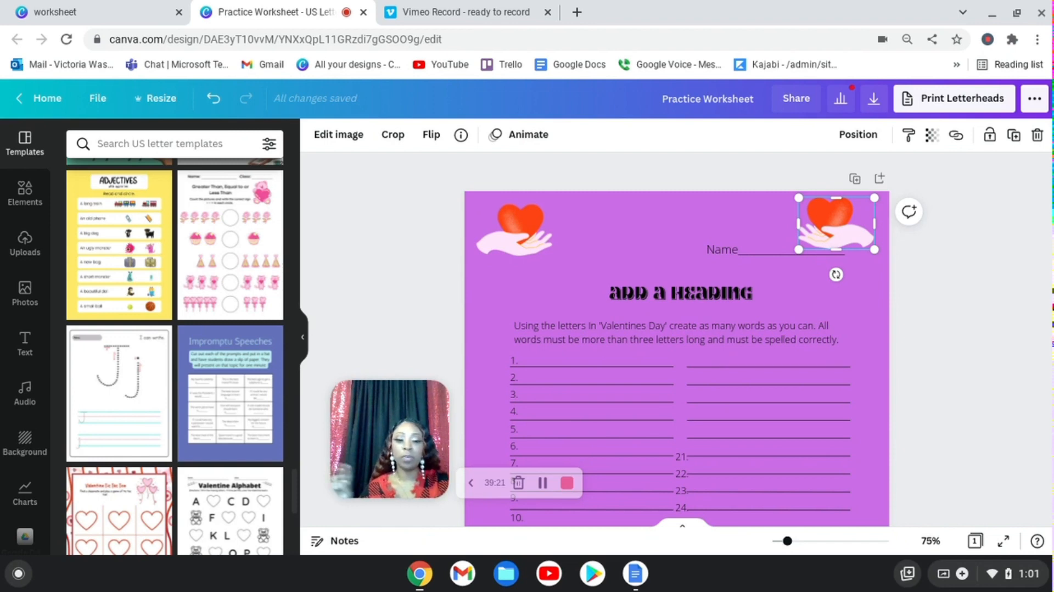
Duplicate the worksheet page, look over both pages, and delete page 1.
{"action": "left_click", "coordinate": [855, 180]}
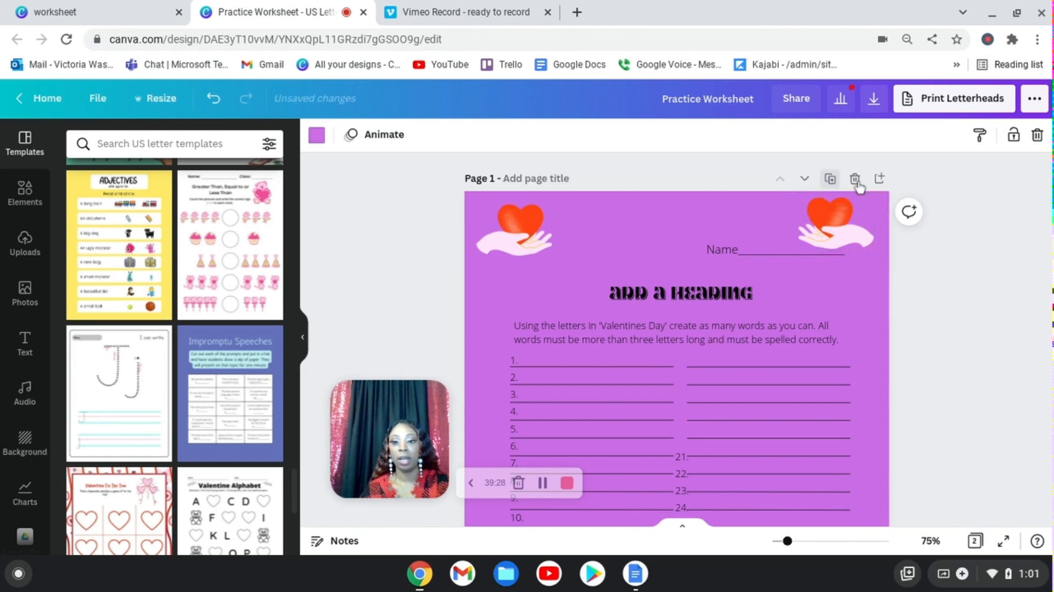
{"action": "scroll", "coordinate": [730, 296], "scroll_direction": "up", "scroll_amount": 5}
{"action": "scroll", "coordinate": [729, 291], "scroll_direction": "down", "scroll_amount": 10}
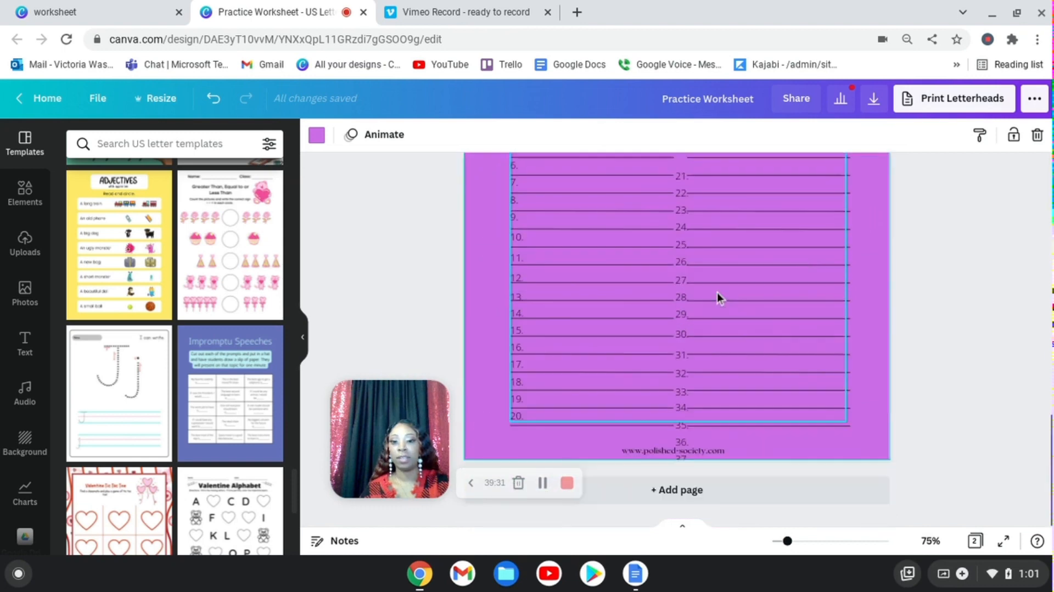
{"action": "scroll", "coordinate": [762, 298], "scroll_direction": "up", "scroll_amount": 10}
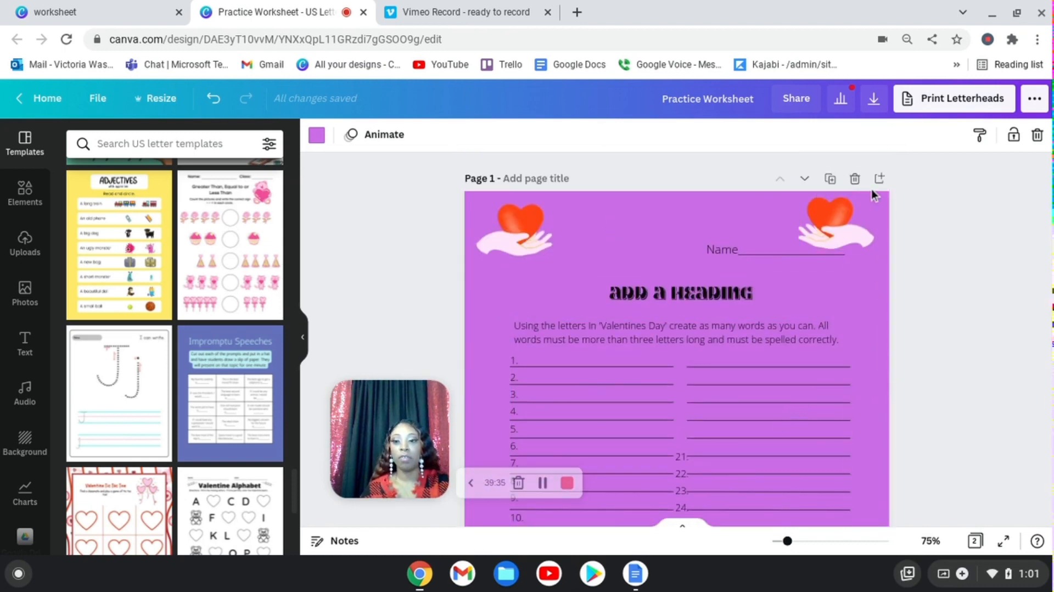
{"action": "left_click", "coordinate": [855, 180]}
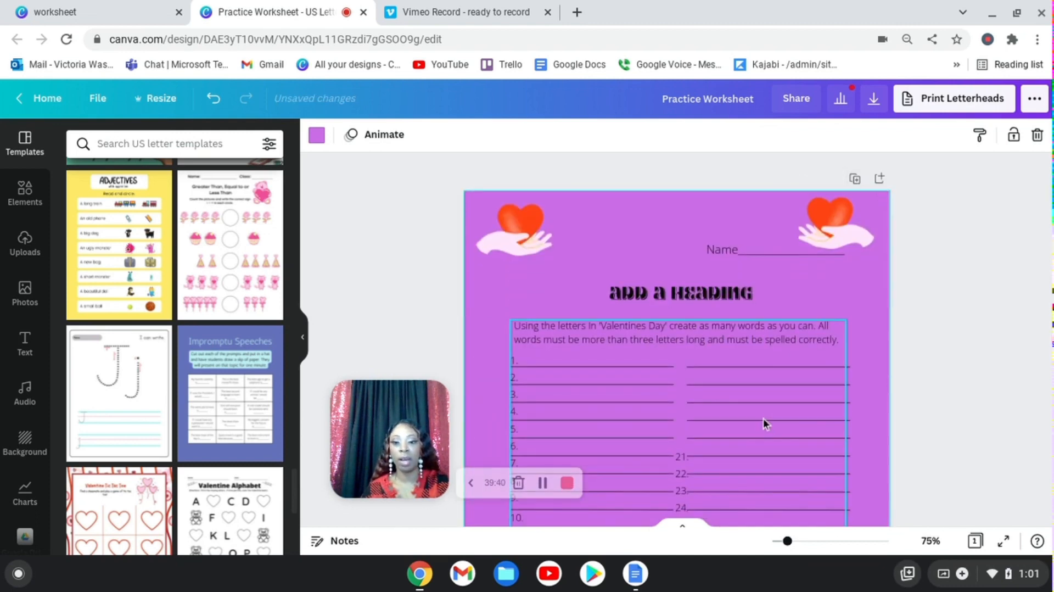
Save the Practice Worksheet design.
{"action": "left_click", "coordinate": [446, 205]}
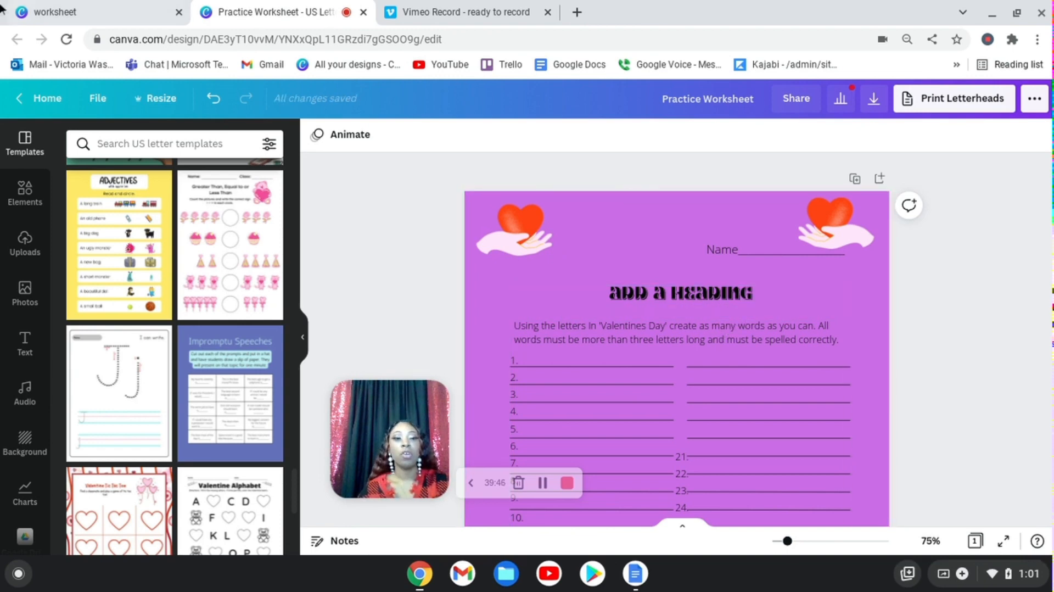
{"action": "left_click", "coordinate": [110, 99]}
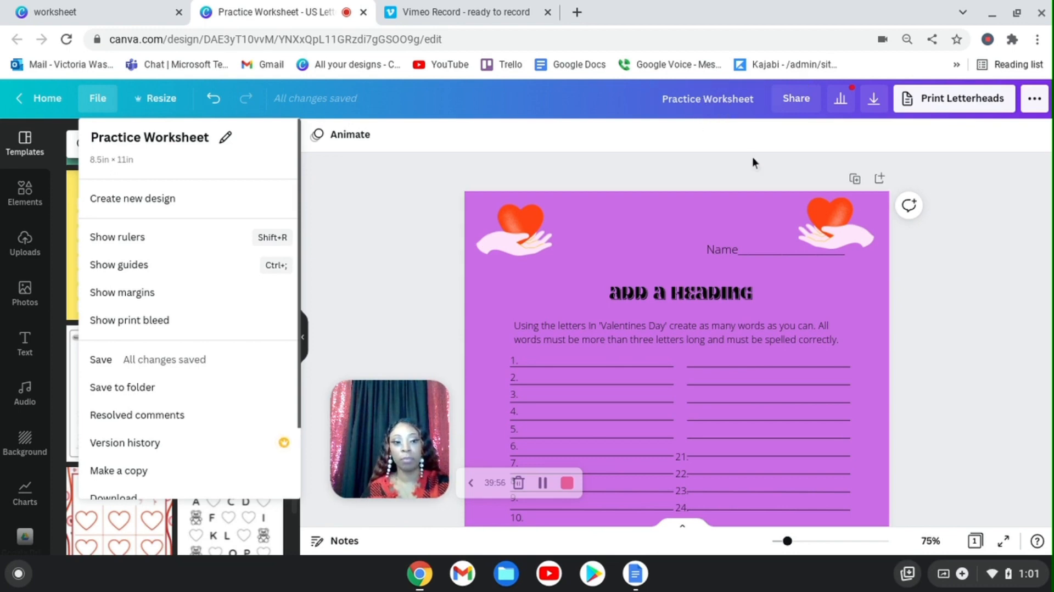
{"action": "left_click", "coordinate": [114, 362]}
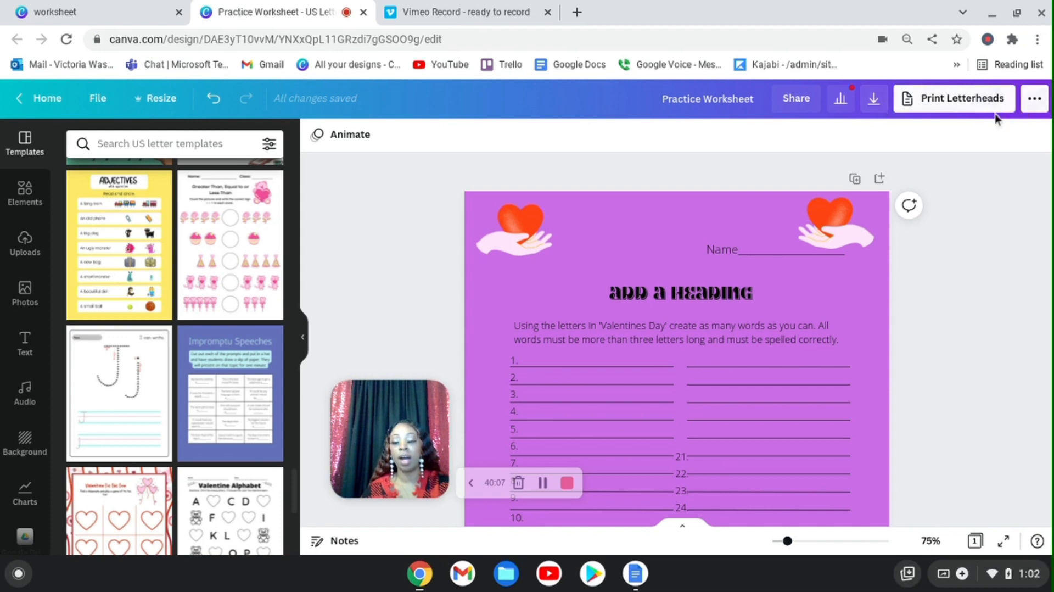
Set the worksheet's download options to PDF Print with crop marks and bleed, keeping the download settings open.
{"action": "left_click", "coordinate": [1035, 98]}
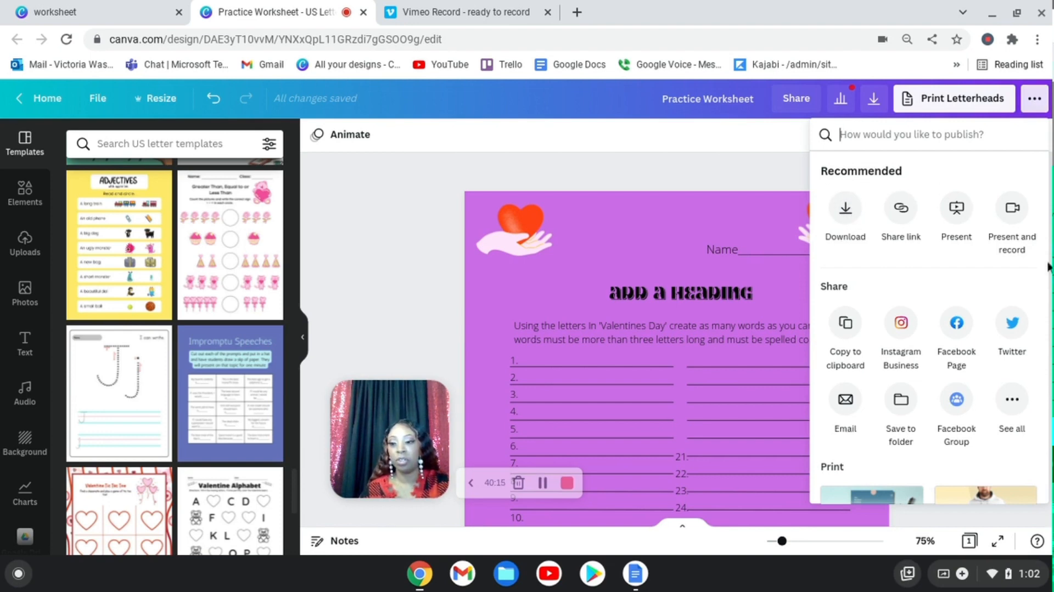
{"action": "left_click", "coordinate": [847, 212]}
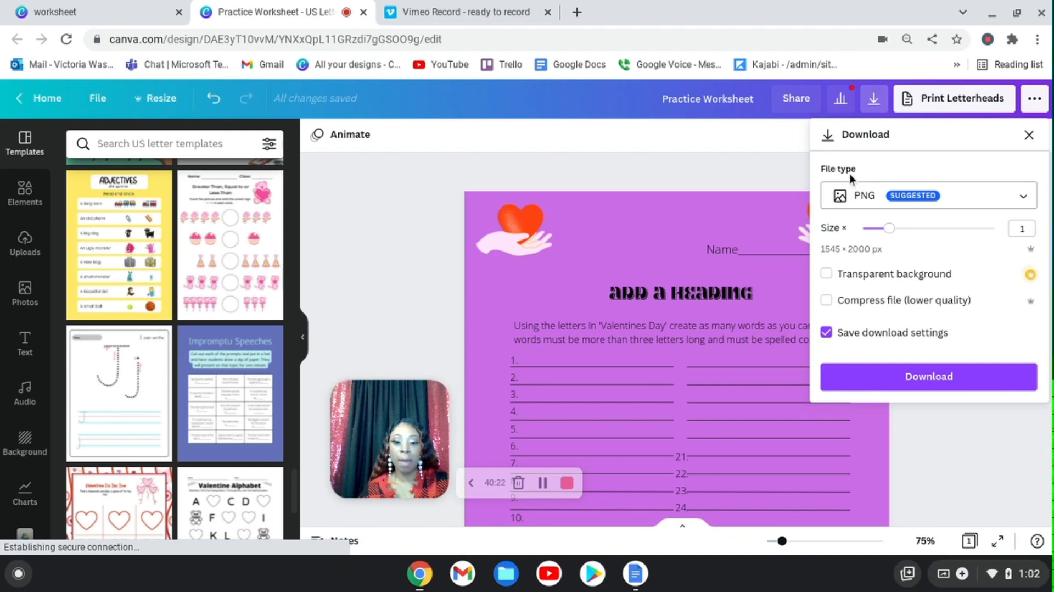
{"action": "left_click", "coordinate": [856, 199]}
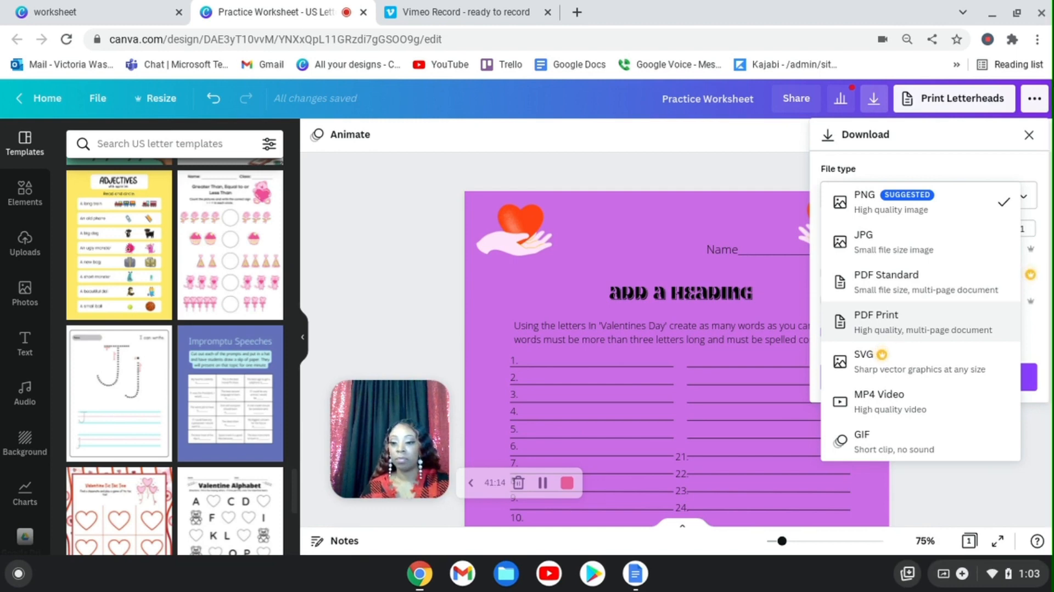
{"action": "left_click", "coordinate": [918, 323]}
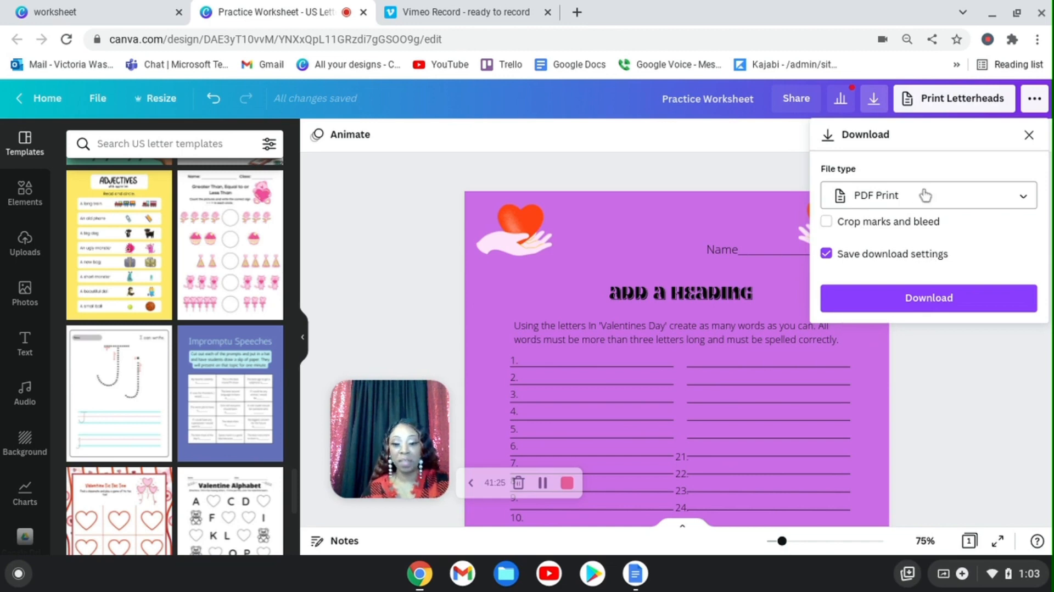
{"action": "left_click", "coordinate": [833, 224]}
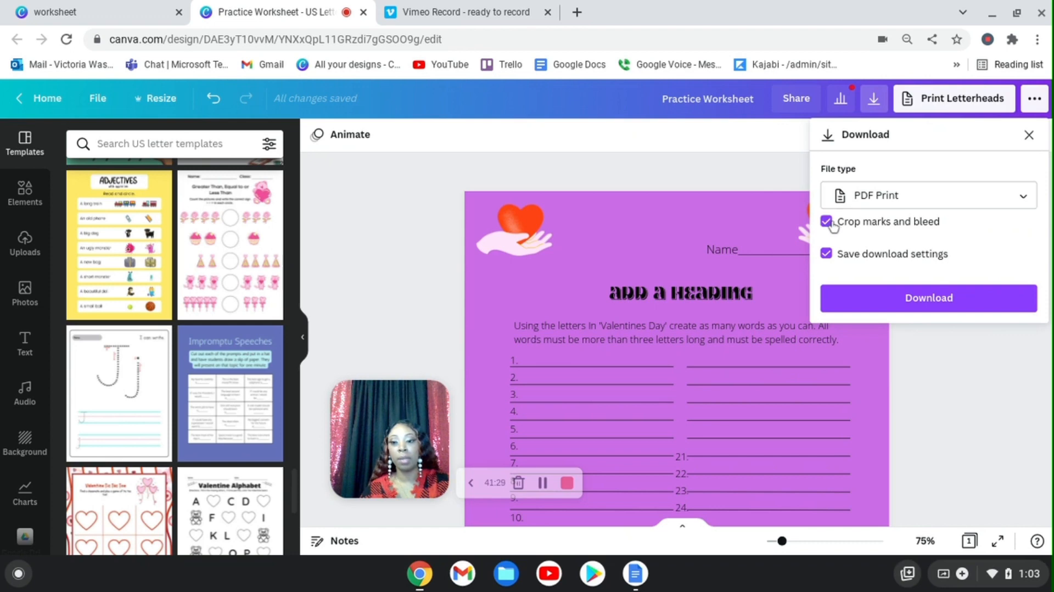
{"action": "left_click", "coordinate": [608, 227]}
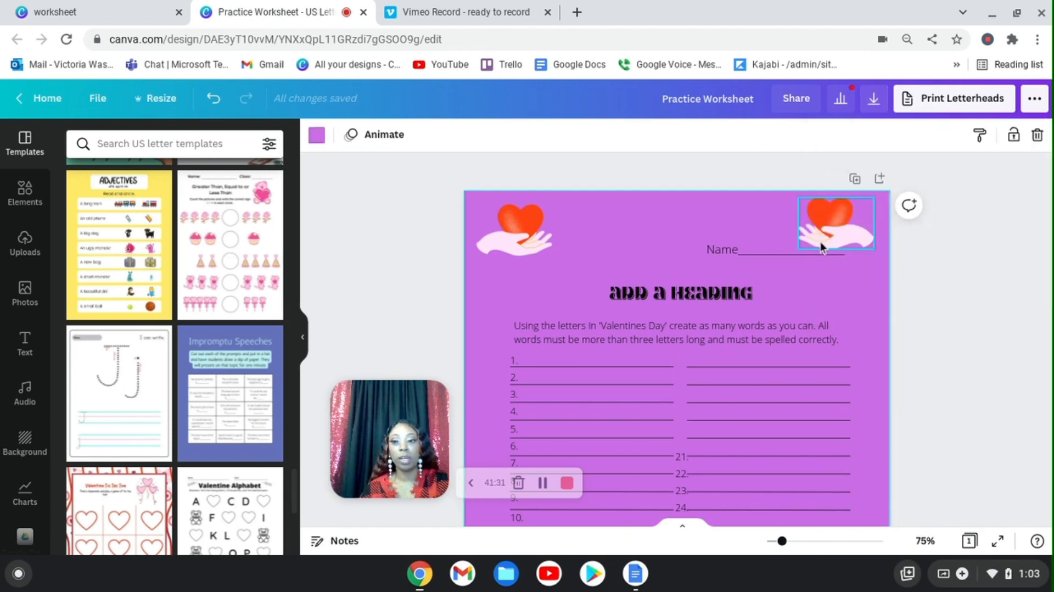
{"action": "left_click", "coordinate": [1035, 98]}
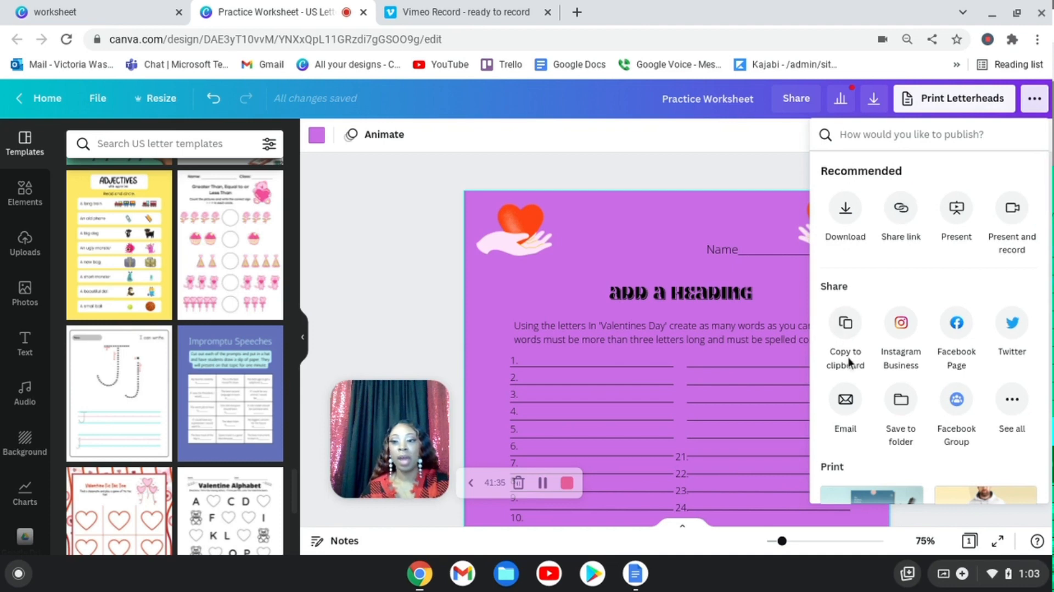
{"action": "left_click", "coordinate": [845, 209]}
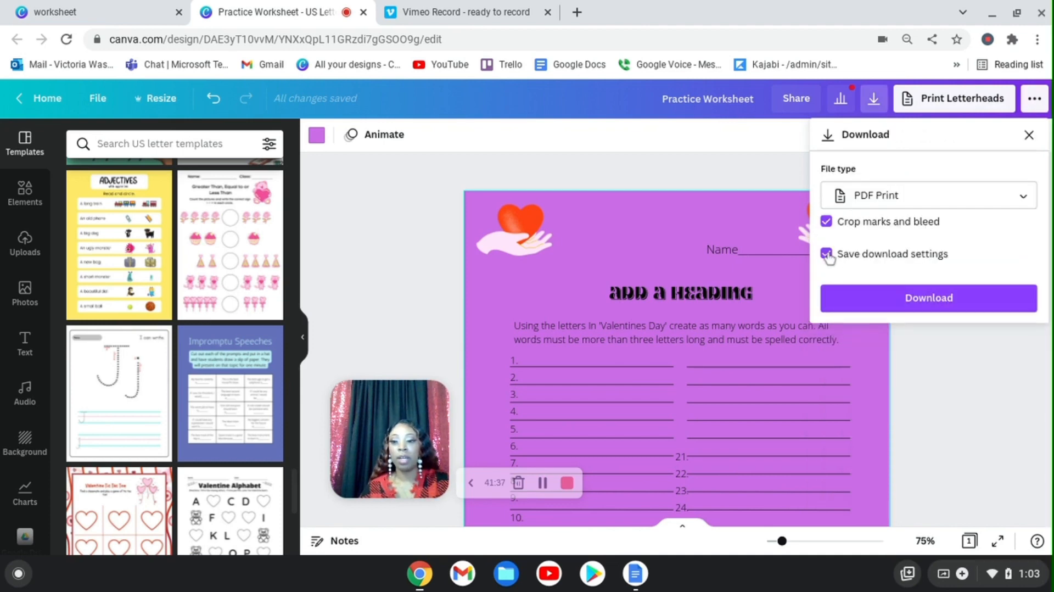
Turn off crop marks and bleed, download the worksheet as PDF Print, and open the downloaded Practice Worksheet.pdf.
{"action": "left_click", "coordinate": [826, 222]}
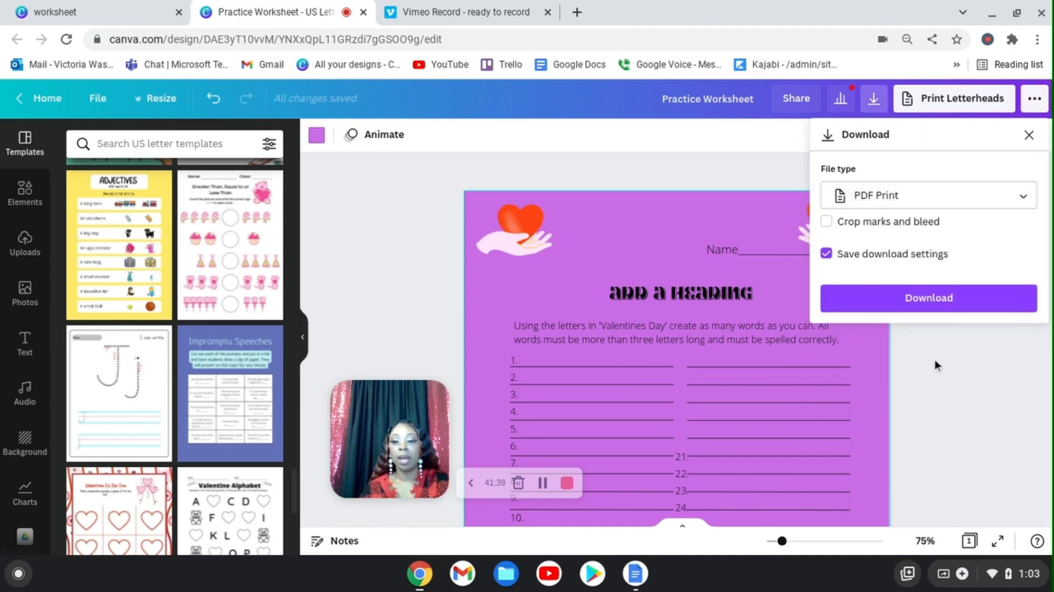
{"action": "left_click", "coordinate": [940, 307]}
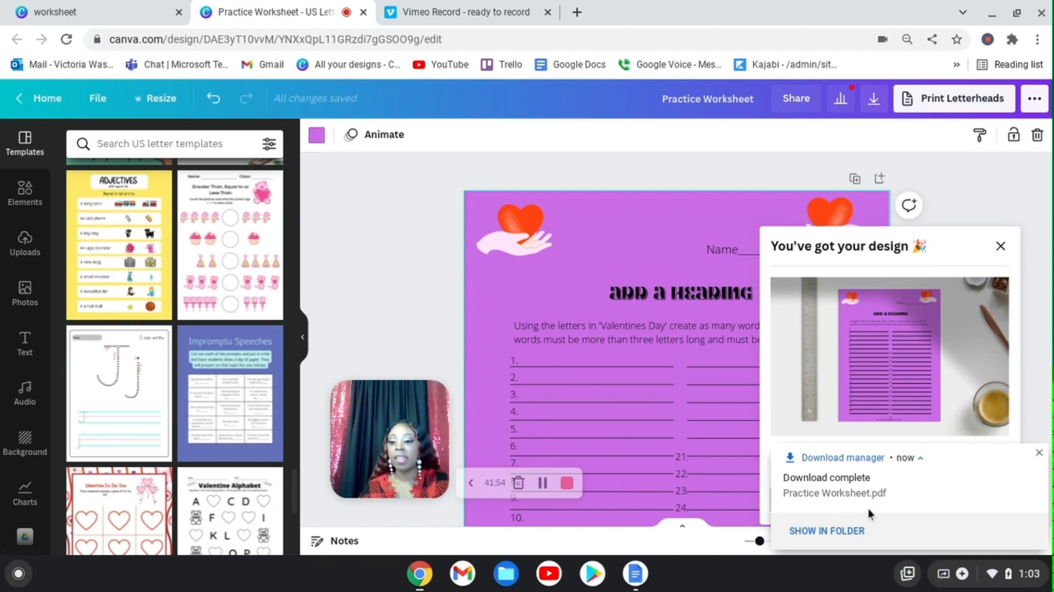
{"action": "left_click", "coordinate": [864, 481]}
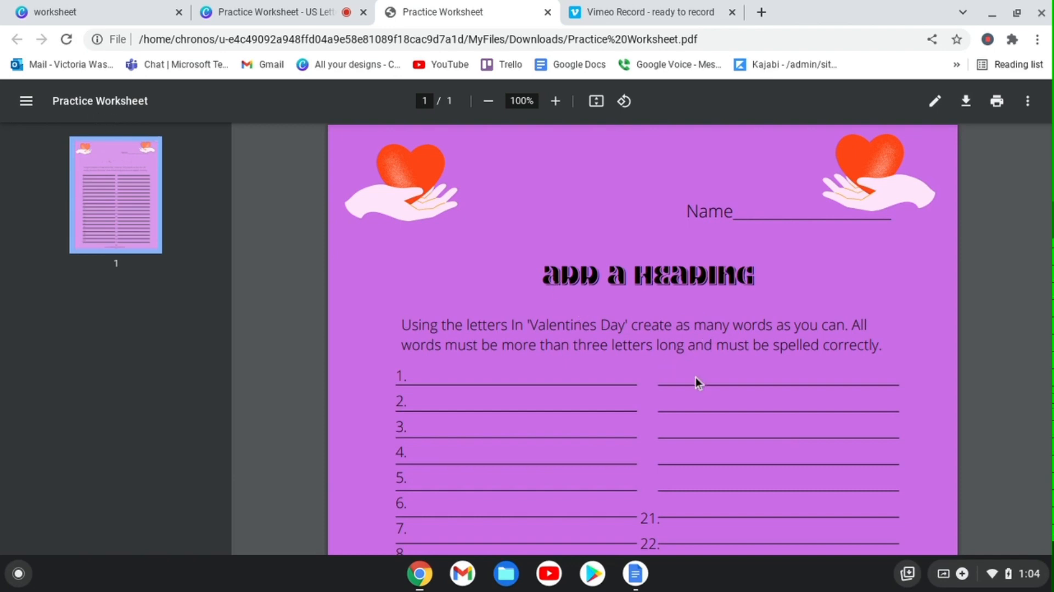
Review the whole downloaded worksheet PDF, checking the alignment of the numbers and lines, and close it.
{"action": "scroll", "coordinate": [1049, 392], "scroll_direction": "down", "scroll_amount": 1}
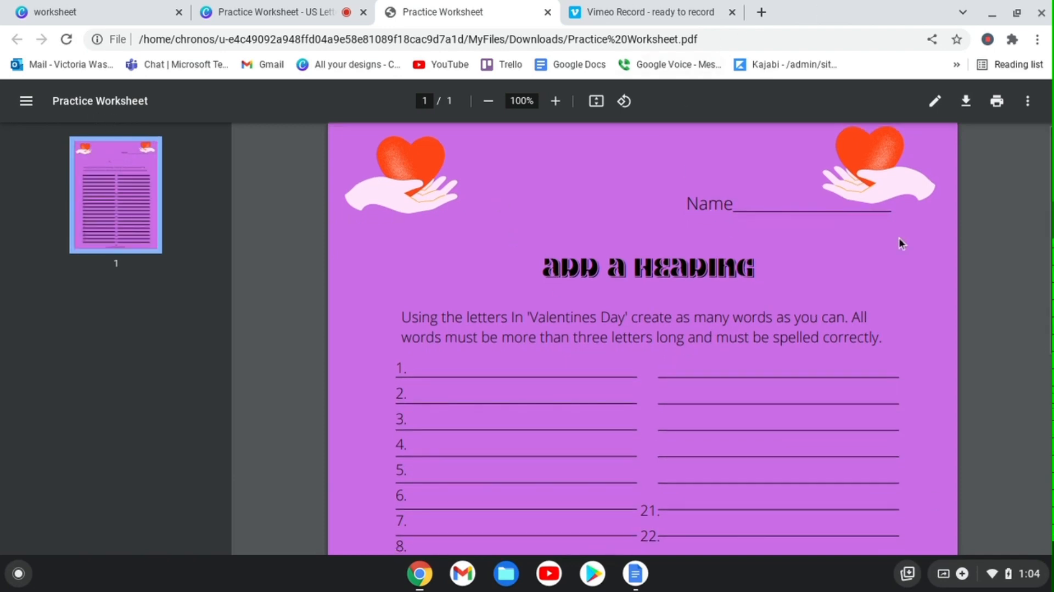
{"action": "scroll", "coordinate": [833, 286], "scroll_direction": "down", "scroll_amount": 2}
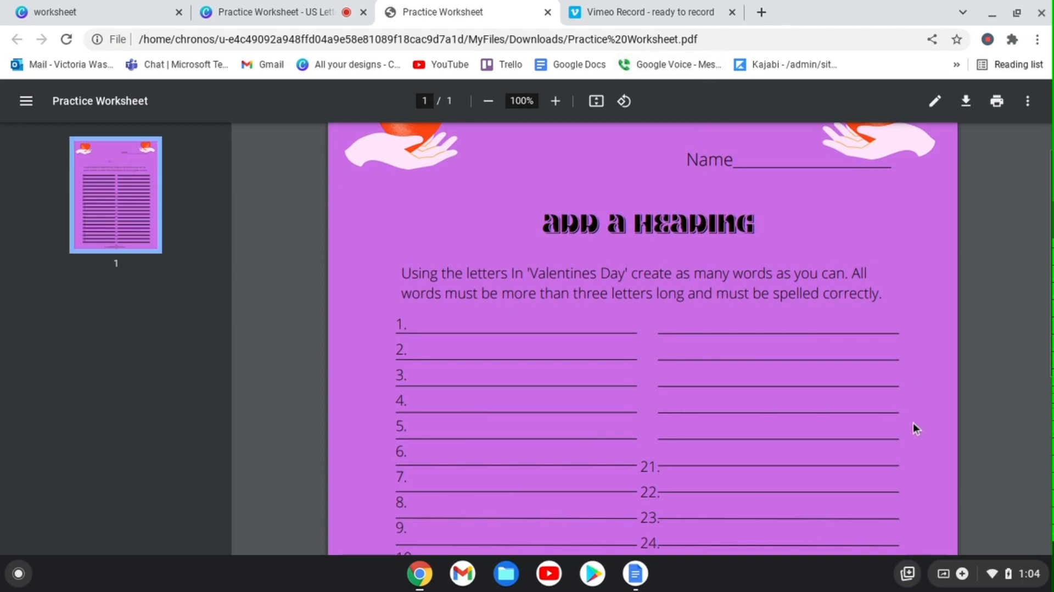
{"action": "scroll", "coordinate": [875, 409], "scroll_direction": "down", "scroll_amount": 6}
{"action": "scroll", "coordinate": [875, 408], "scroll_direction": "up", "scroll_amount": 4}
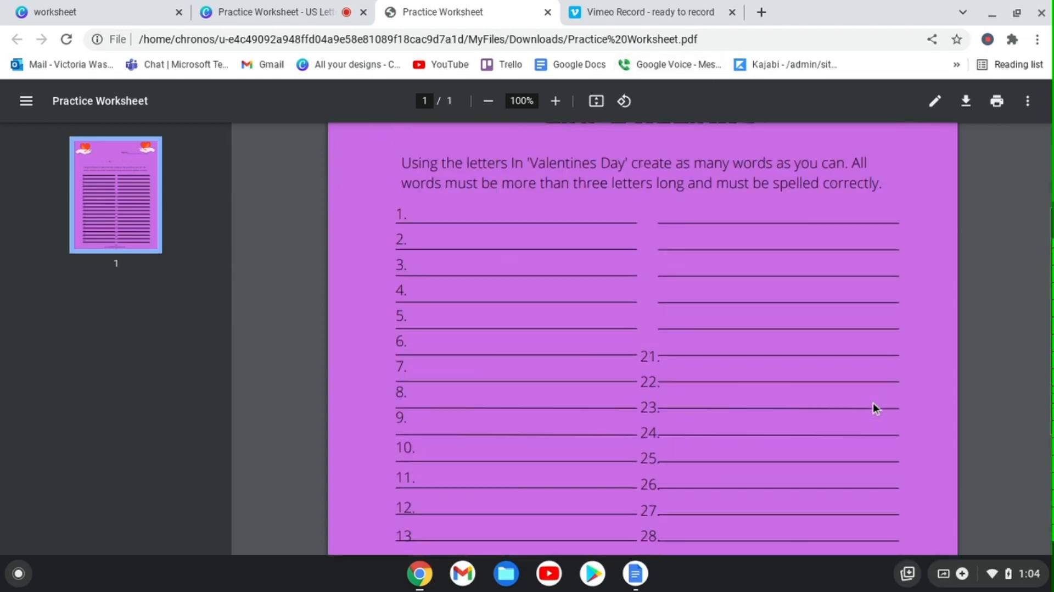
{"action": "scroll", "coordinate": [873, 408], "scroll_direction": "down", "scroll_amount": 1}
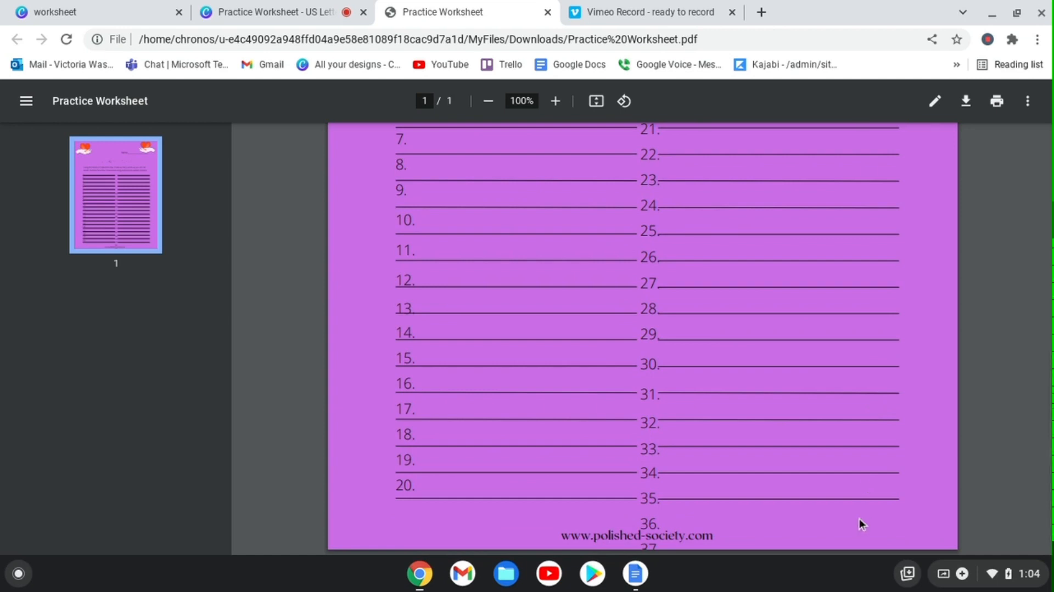
{"action": "scroll", "coordinate": [859, 522], "scroll_direction": "up", "scroll_amount": 6}
{"action": "scroll", "coordinate": [732, 348], "scroll_direction": "down", "scroll_amount": 6}
{"action": "scroll", "coordinate": [733, 348], "scroll_direction": "up", "scroll_amount": 5}
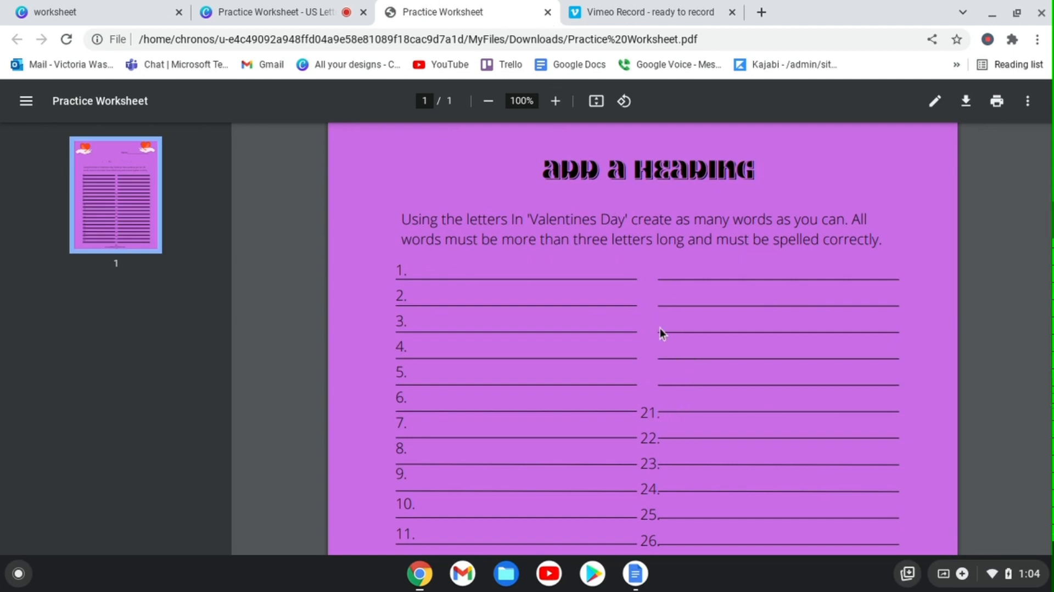
{"action": "left_click", "coordinate": [547, 12]}
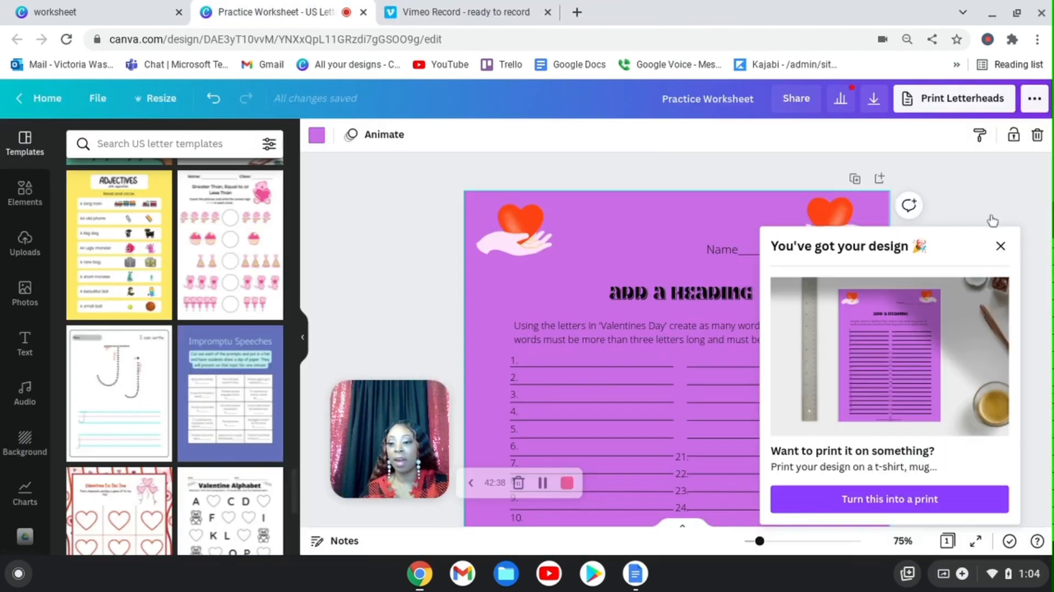
Dismiss the download notice and move the 21–40 number list up to align with the second column's writing lines.
{"action": "left_click", "coordinate": [1000, 246]}
{"action": "left_click", "coordinate": [997, 351]}
{"action": "scroll", "coordinate": [677, 273], "scroll_direction": "down", "scroll_amount": 5}
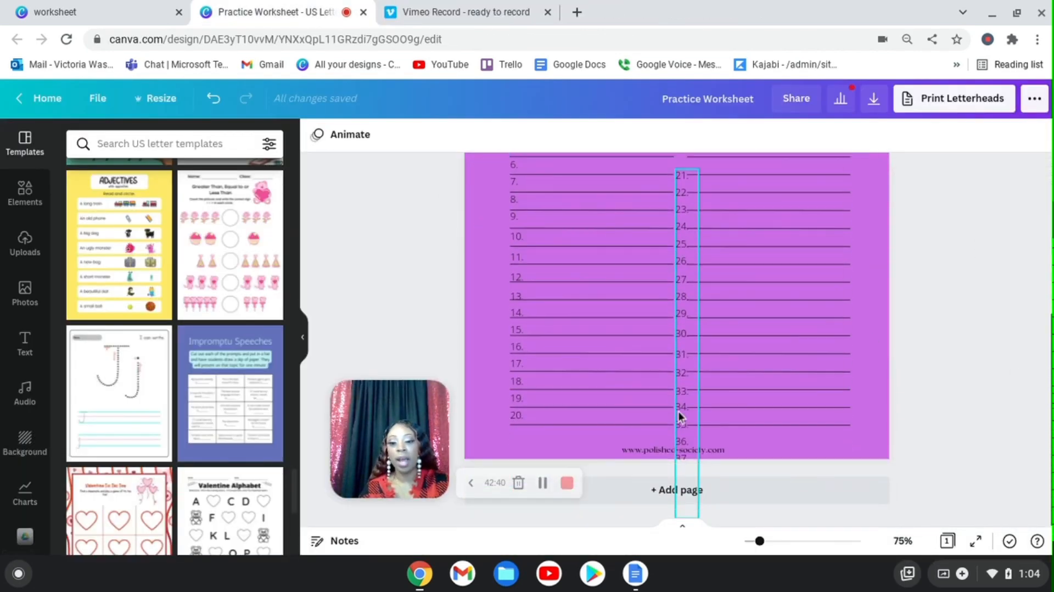
{"action": "scroll", "coordinate": [696, 407], "scroll_direction": "up", "scroll_amount": 1}
{"action": "scroll", "coordinate": [696, 403], "scroll_direction": "up", "scroll_amount": 1}
{"action": "left_click_drag", "start_coordinate": [694, 404], "coordinate": [691, 321]}
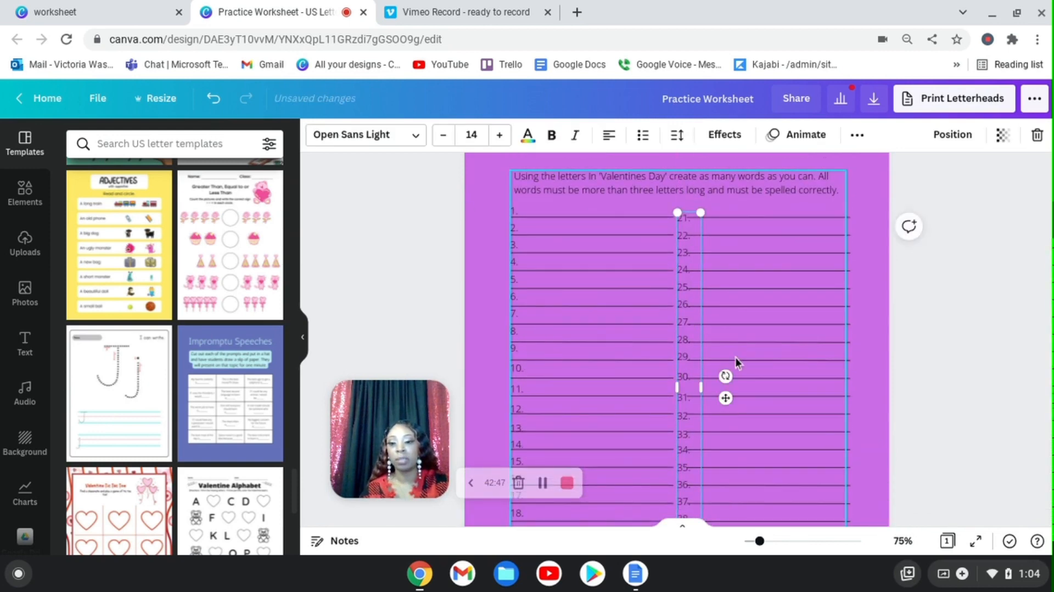
{"action": "scroll", "coordinate": [683, 423], "scroll_direction": "down", "scroll_amount": 3}
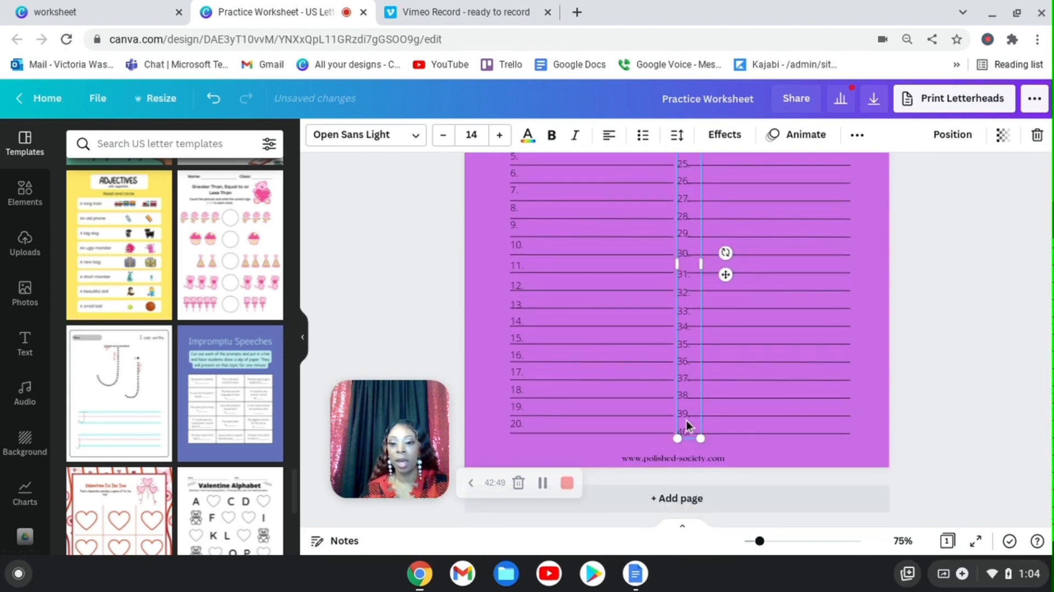
{"action": "left_click_drag", "start_coordinate": [686, 421], "coordinate": [686, 417]}
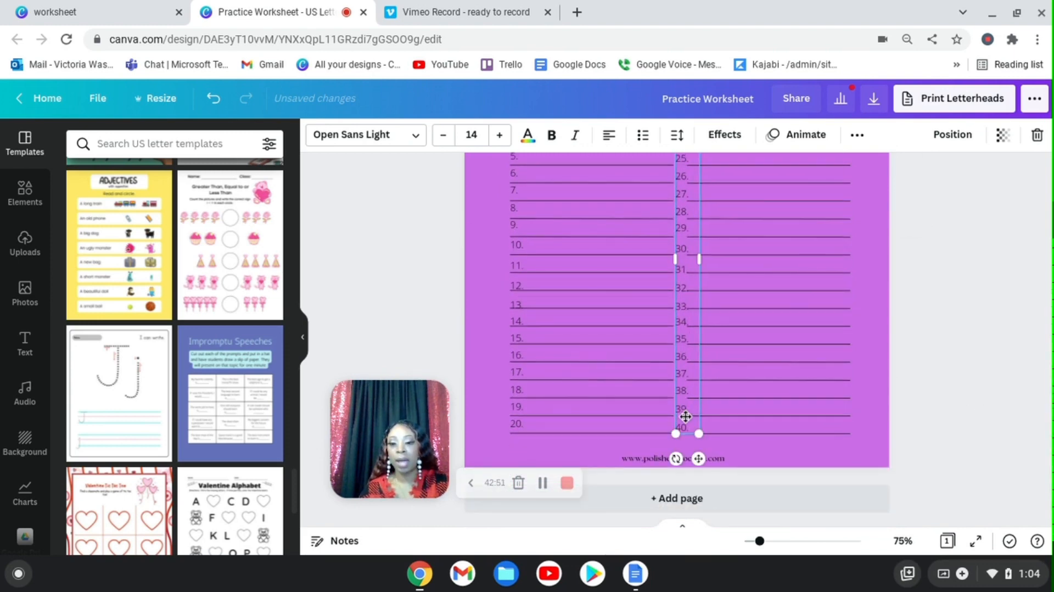
{"action": "scroll", "coordinate": [765, 433], "scroll_direction": "up", "scroll_amount": 3}
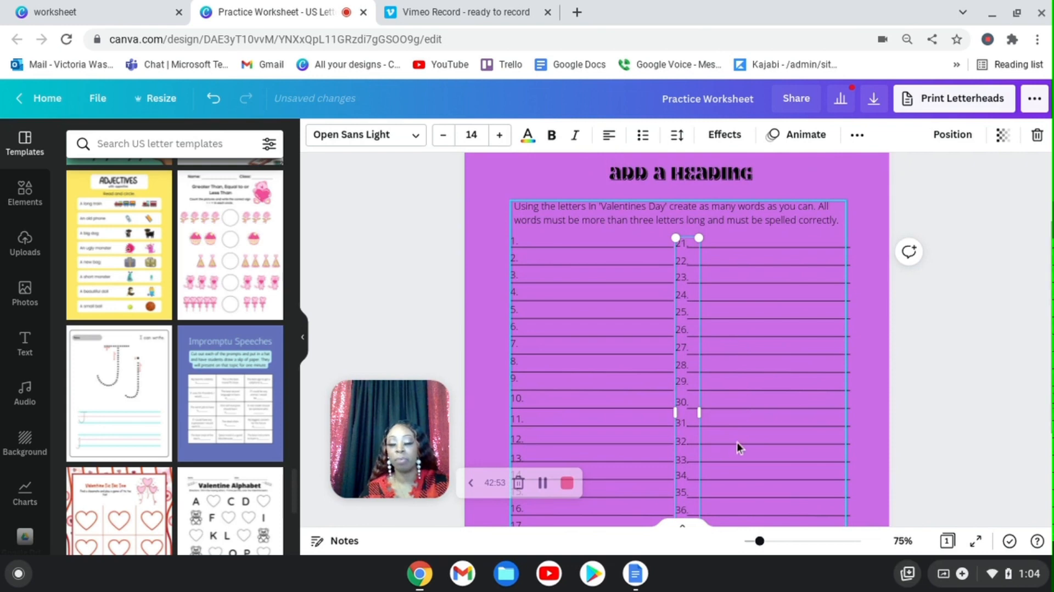
Switch to the Files app, delete Practice Worksheet.pdf from the Downloads folder, and close the file window.
{"action": "left_click", "coordinate": [506, 574]}
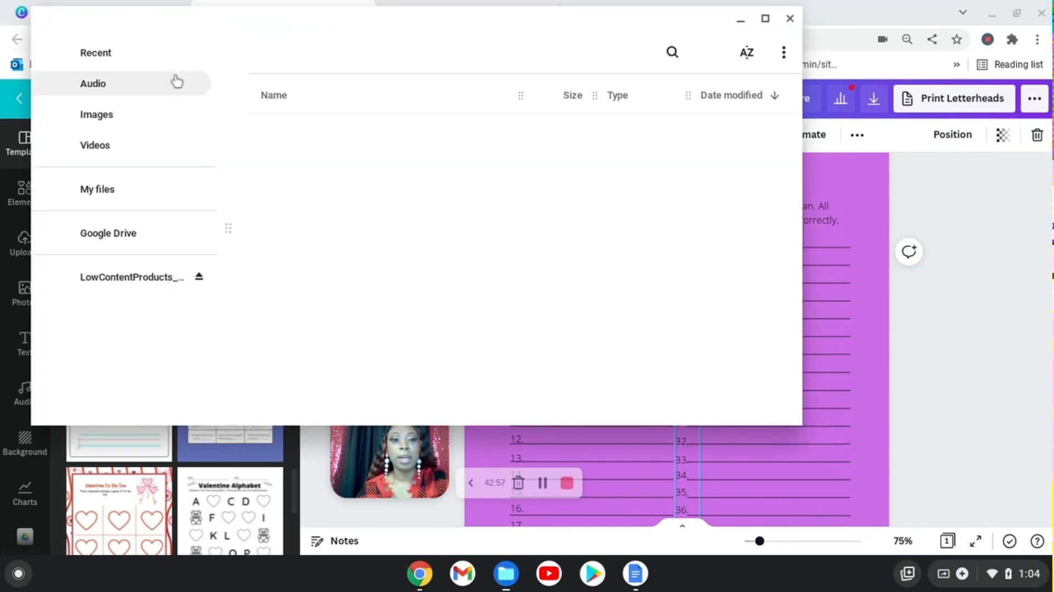
{"action": "left_click", "coordinate": [330, 133]}
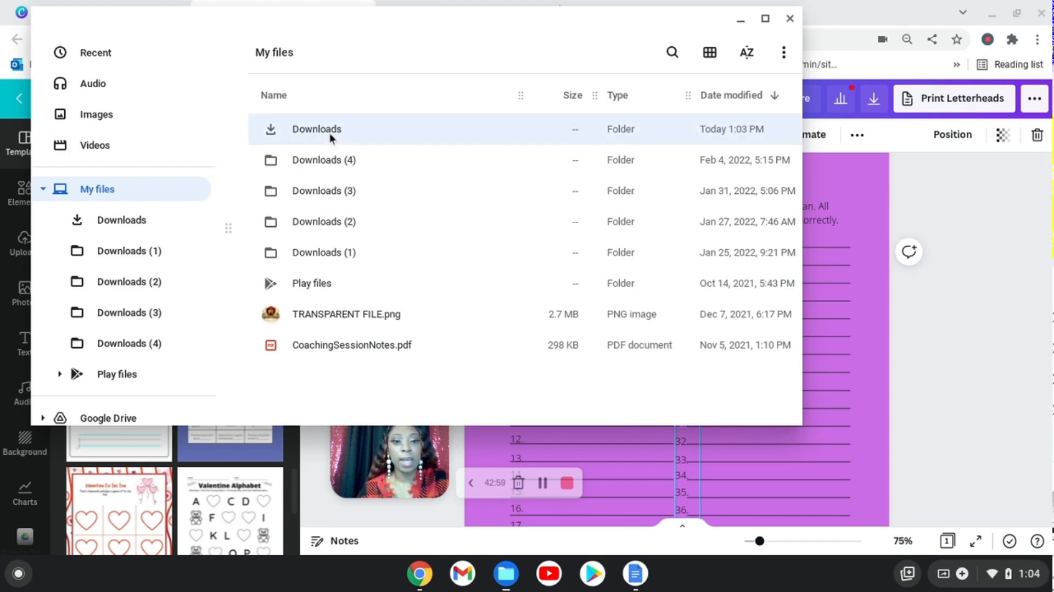
{"action": "double_click", "coordinate": [330, 133]}
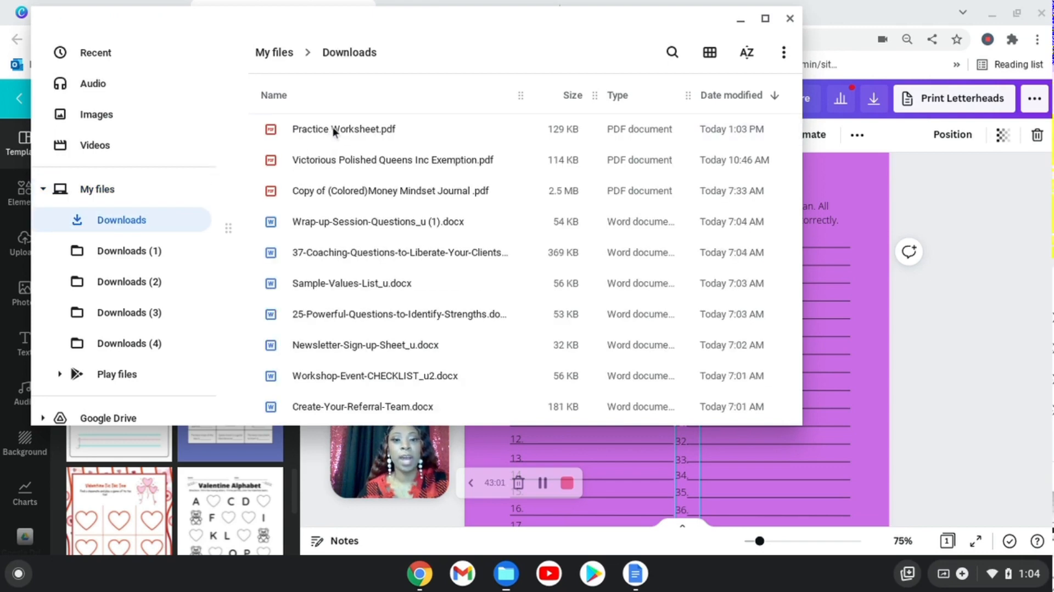
{"action": "left_click", "coordinate": [333, 129]}
{"action": "right_click", "coordinate": [332, 130]}
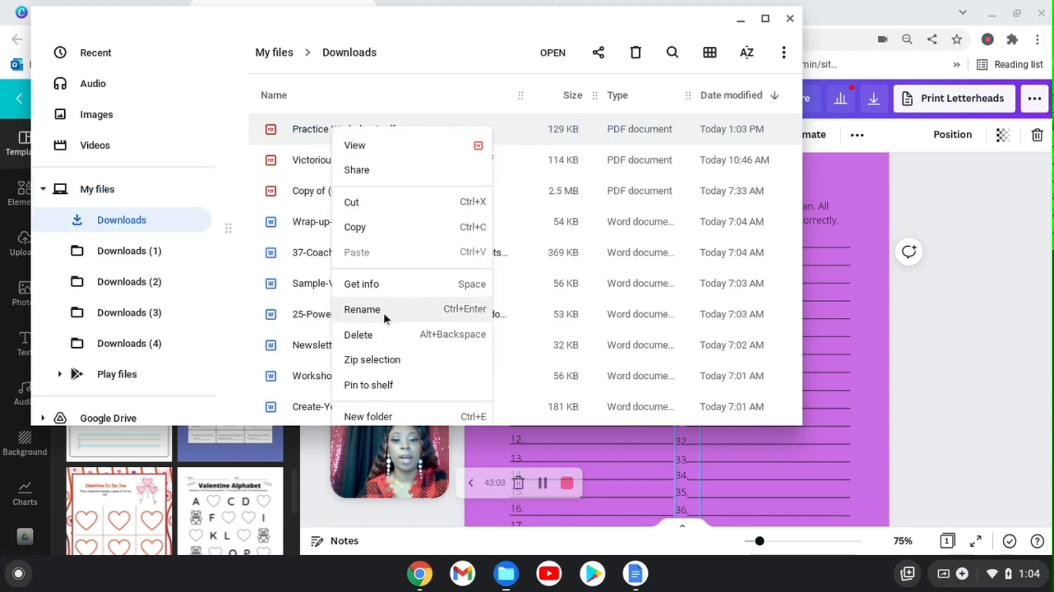
{"action": "left_click", "coordinate": [383, 334]}
{"action": "left_click", "coordinate": [521, 251]}
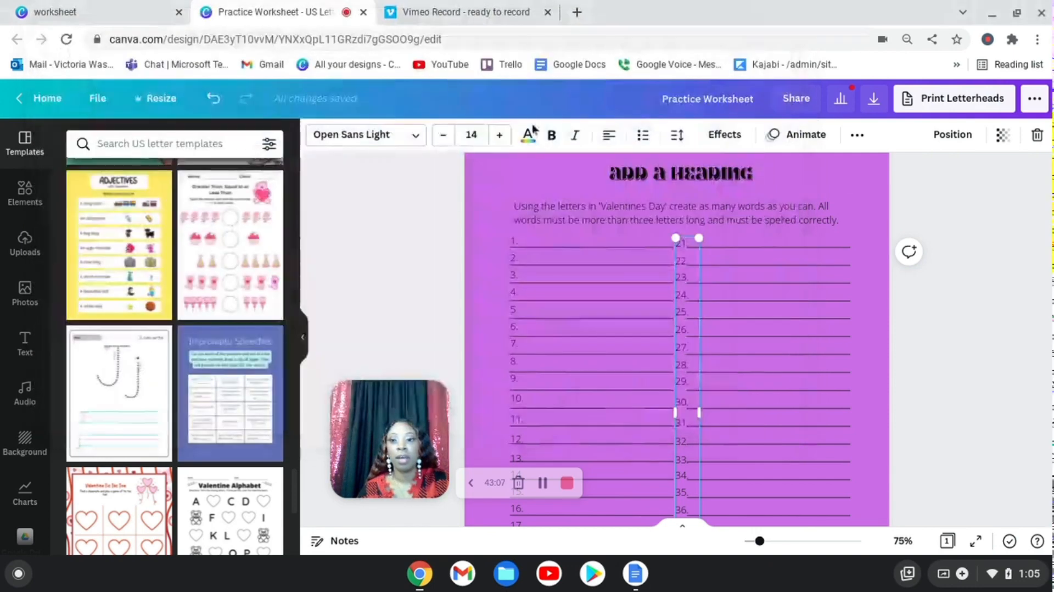
{"action": "left_click", "coordinate": [789, 18]}
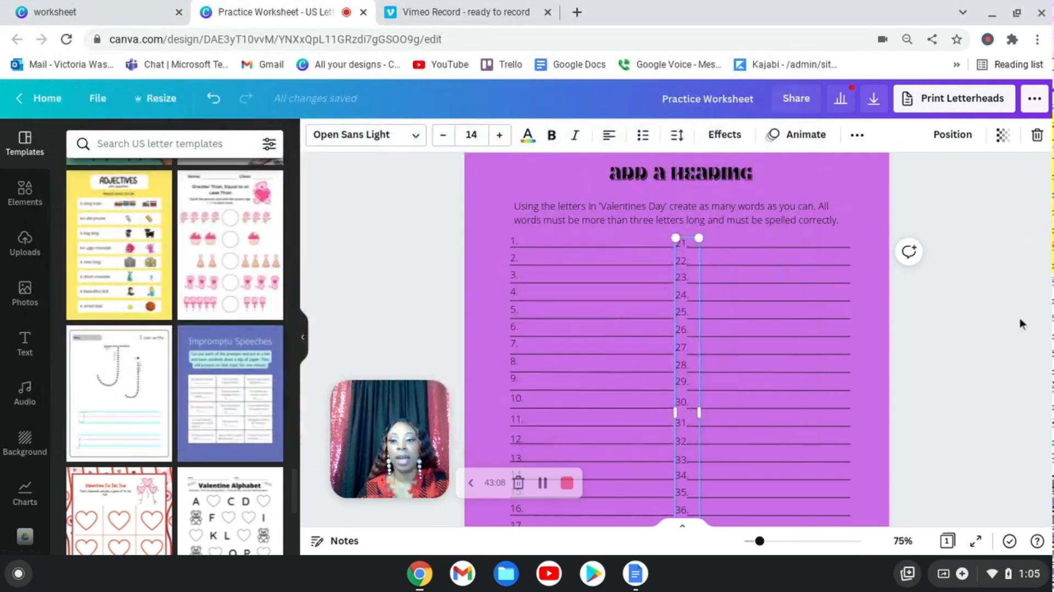
{"action": "left_click", "coordinate": [1020, 323]}
{"action": "left_click", "coordinate": [873, 98]}
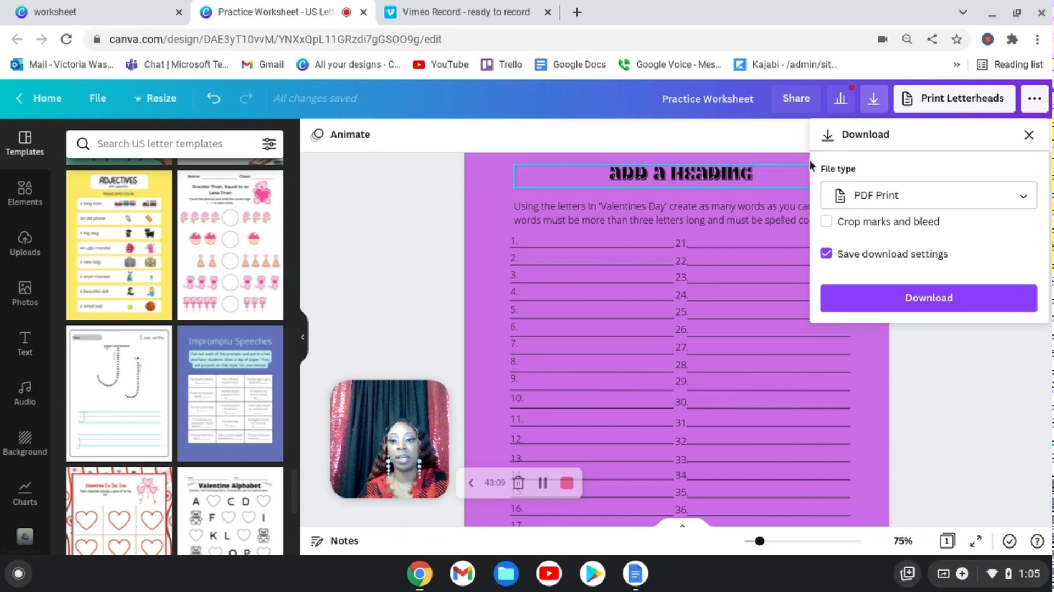
{"action": "left_click", "coordinate": [1034, 397]}
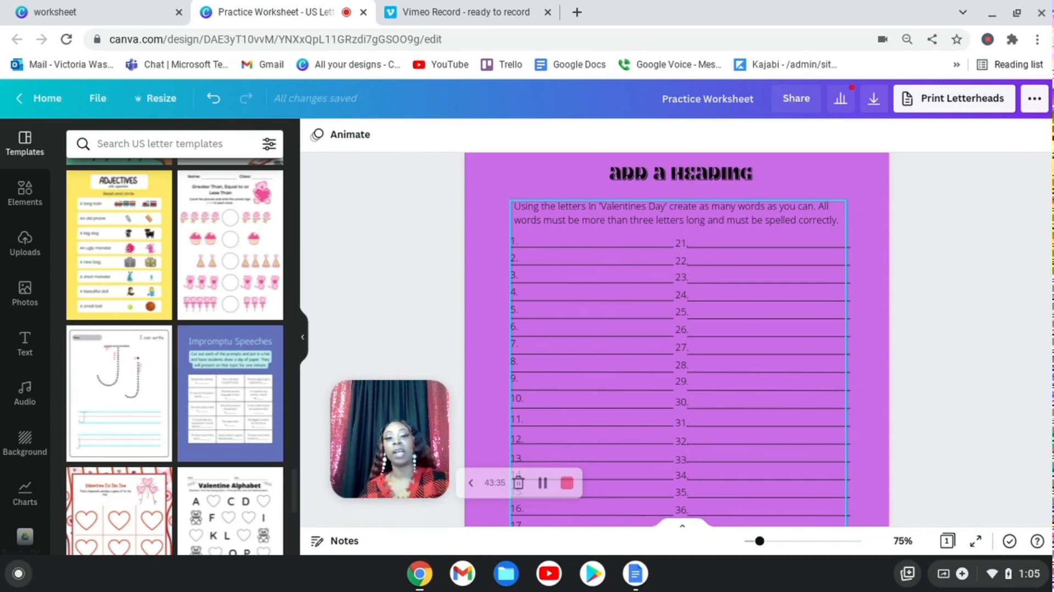
Show the full Lines & Shapes collection in the design elements.
{"action": "left_click", "coordinate": [25, 192]}
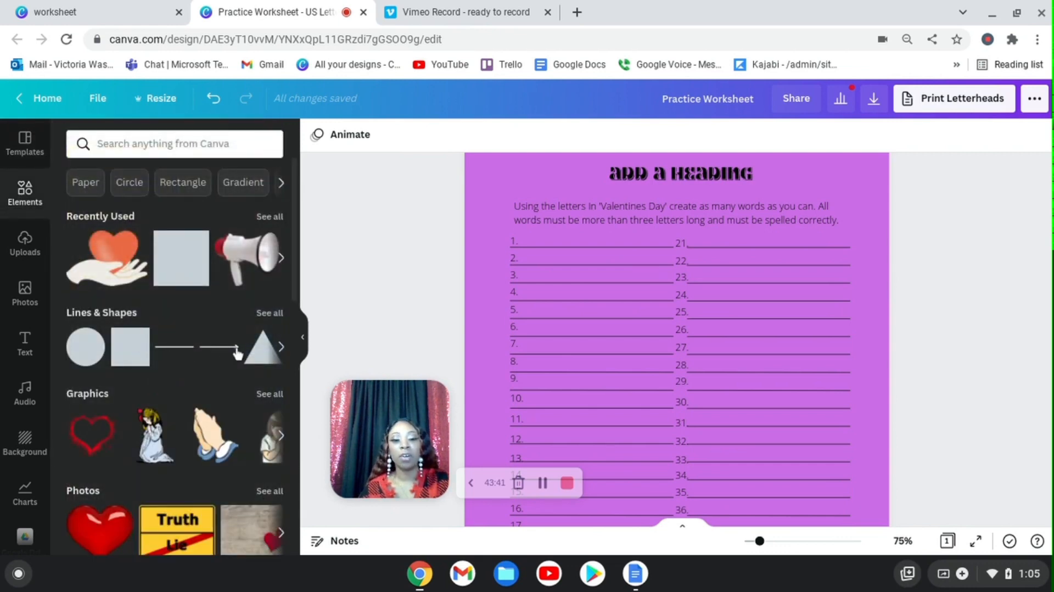
{"action": "left_click", "coordinate": [275, 314]}
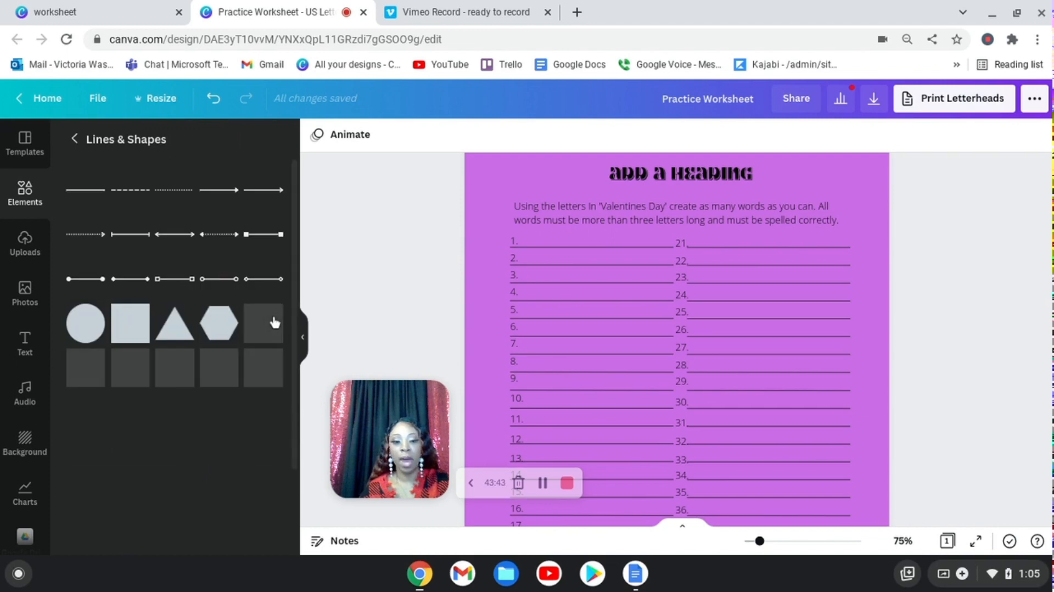